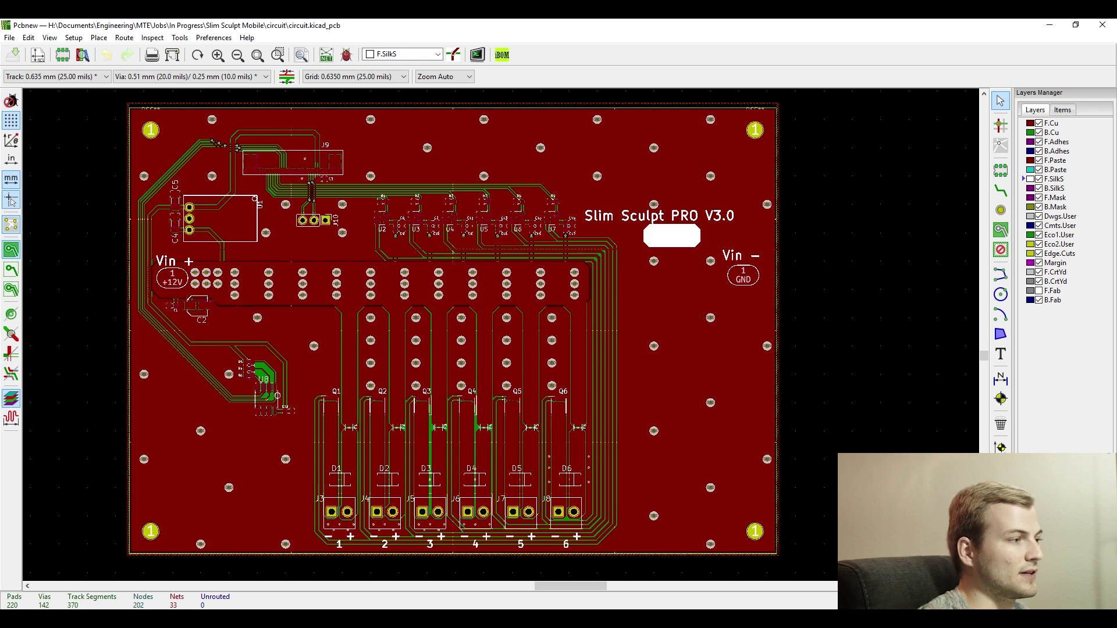
pyautogui.scroll(1, 454, 264)
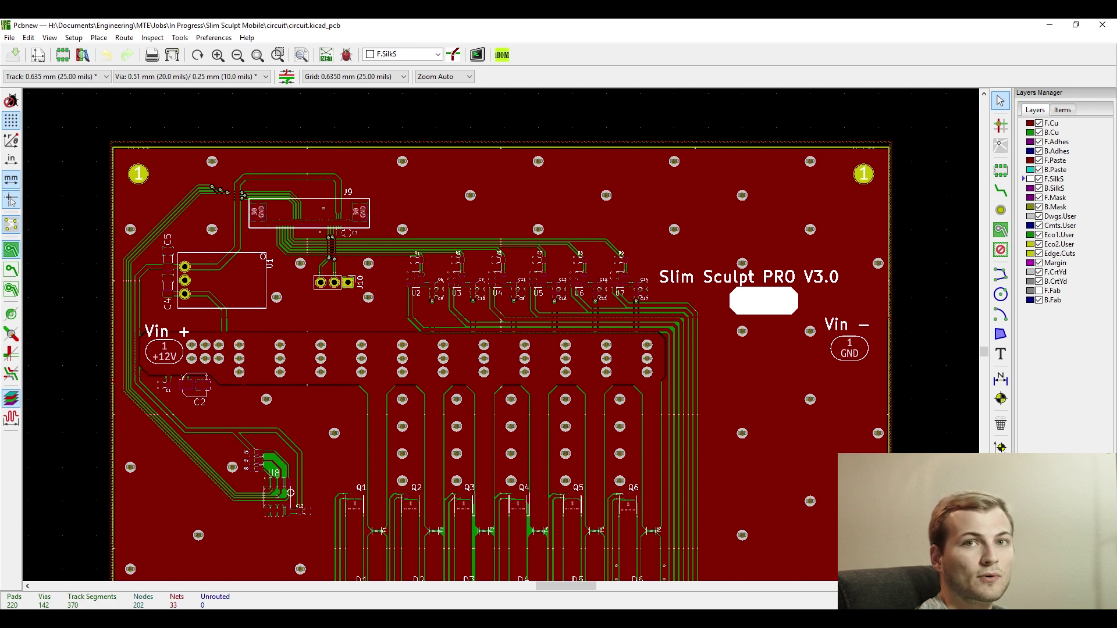
pyautogui.press('Home')
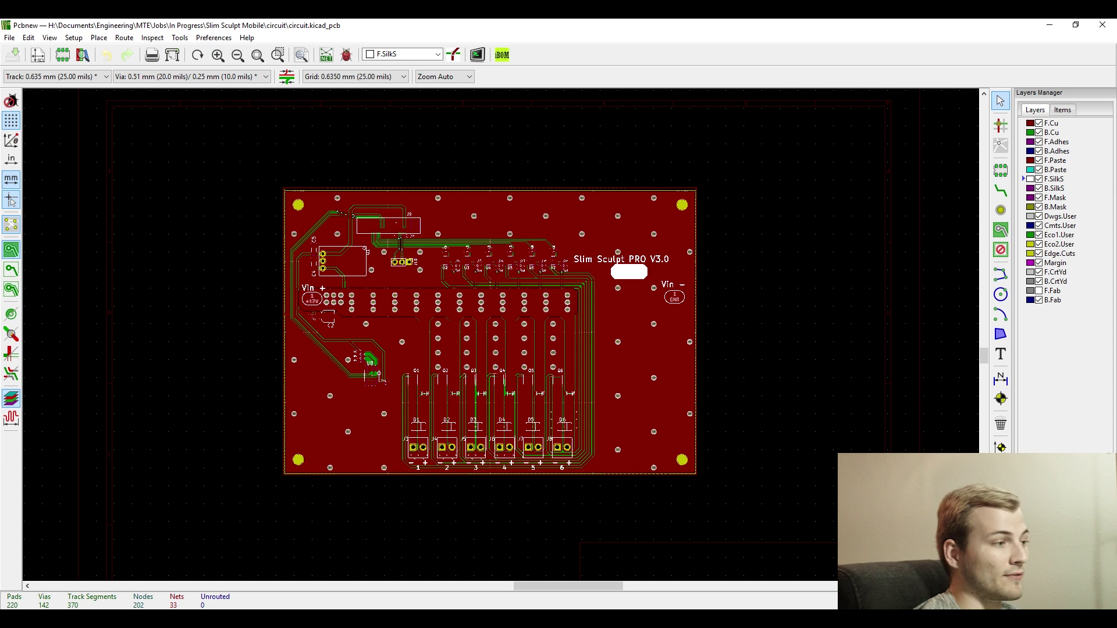
pyautogui.scroll(1, 500, 341)
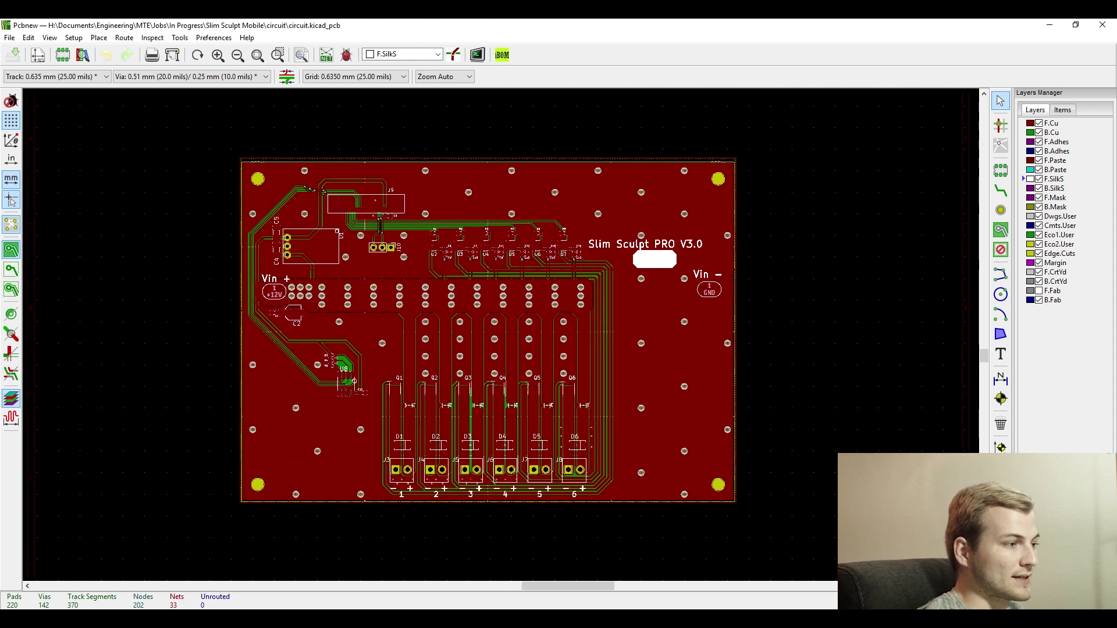
pyautogui.scroll(1, 502, 333)
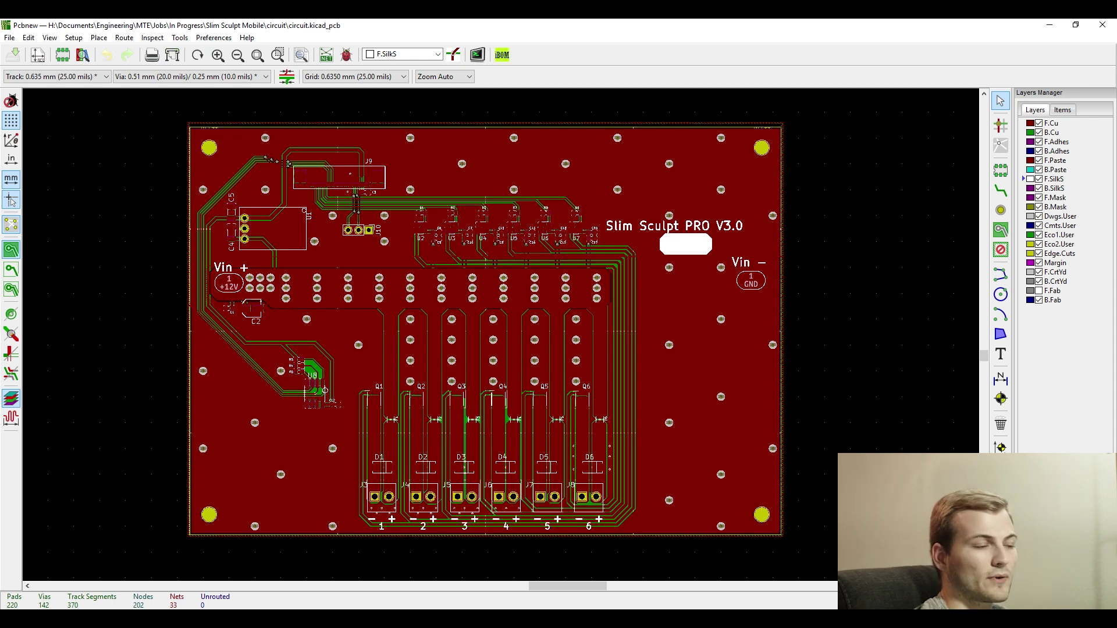
# Switch to the Eeschema schematic, run the electrical rules check and close the checker.
pyautogui.hotkey('alt', 'Tab')
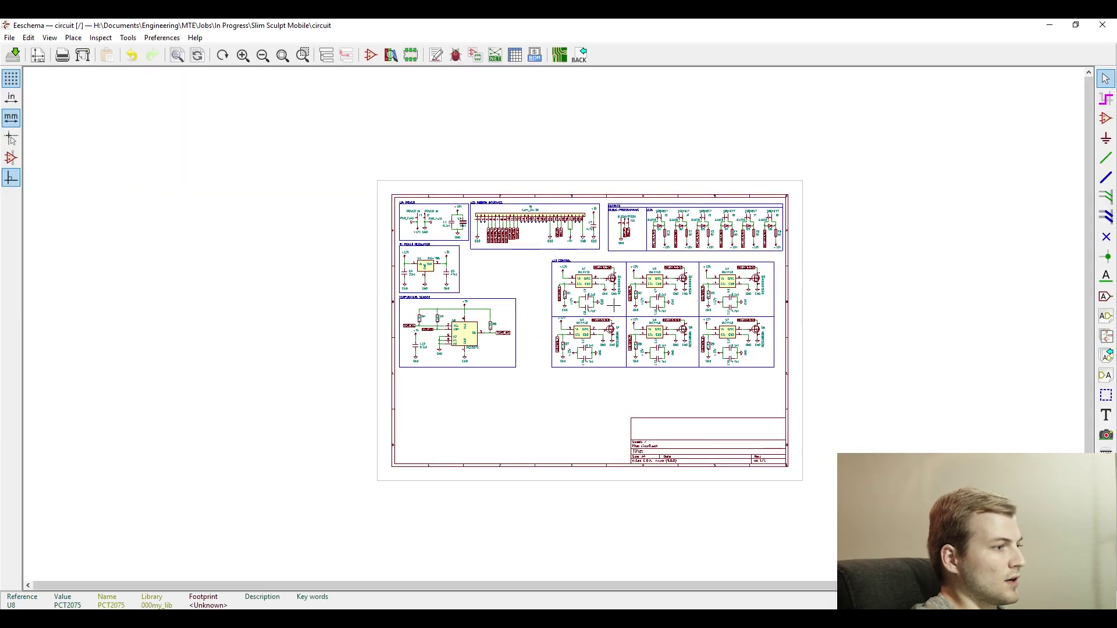
pyautogui.scroll(2, 614, 306)
pyautogui.click(455, 55)
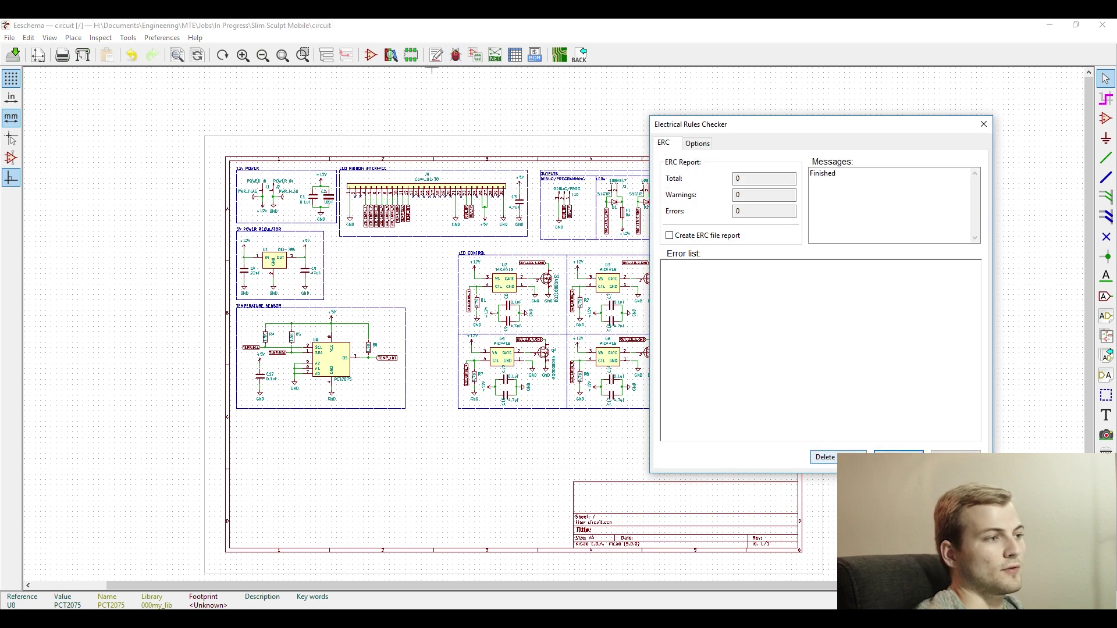
pyautogui.click(956, 457)
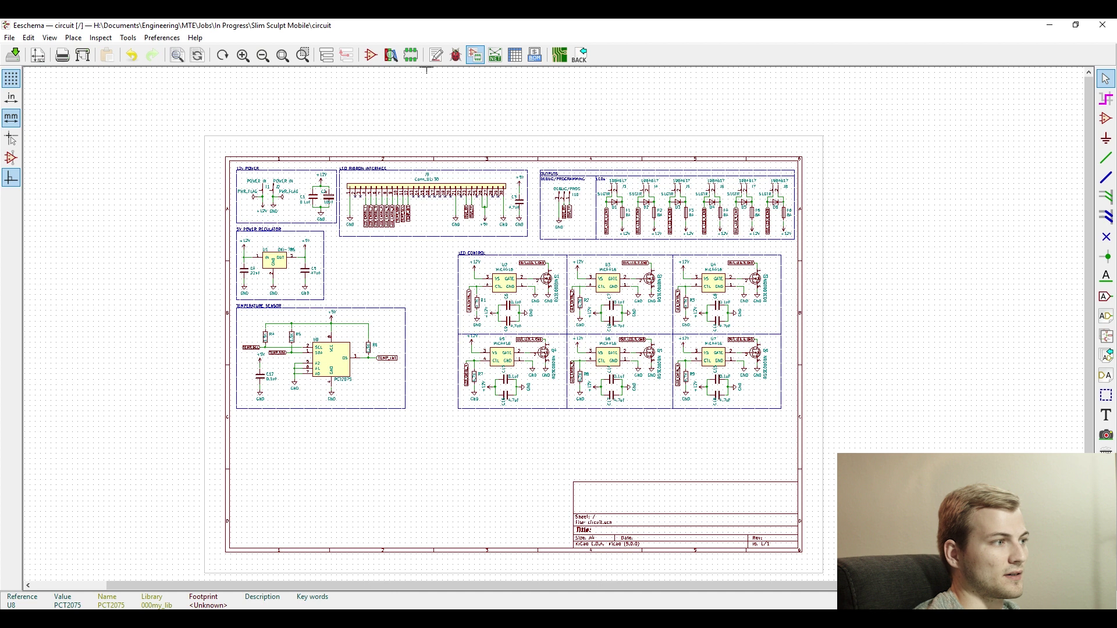
# Open footprint assignment and assign lib_fp:0603_capacitor_ipc to capacitors C1 and C3 through C17.
pyautogui.click(475, 55)
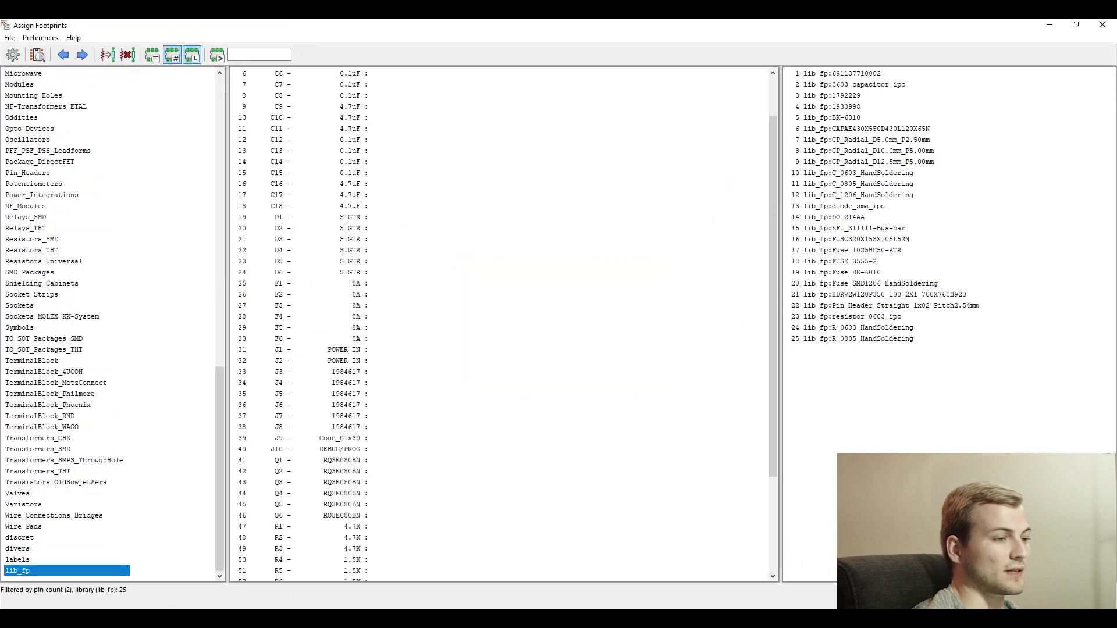
pyautogui.press('Return')
pyautogui.press('Return')
pyautogui.press('Return')
pyautogui.press('Return')
pyautogui.press('Return')
pyautogui.press('Return')
pyautogui.press('Return')
pyautogui.press('Return')
pyautogui.press('Return')
pyautogui.press('Return')
pyautogui.press('Return')
pyautogui.press('Return')
pyautogui.press('Return')
pyautogui.press('Return')
pyautogui.press('Return')
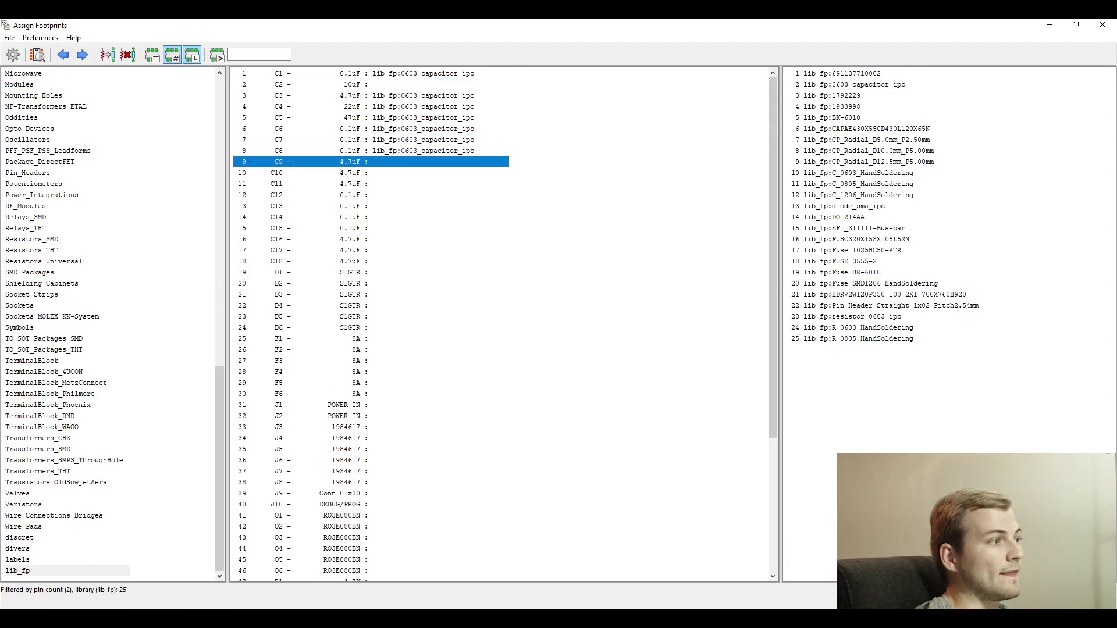
# Preview footprint CAPAE430X550D430L120X65N and assign it to C2, and assign 0603_capacitor_ipc to C18.
pyautogui.click(352, 85)
pyautogui.click(867, 128)
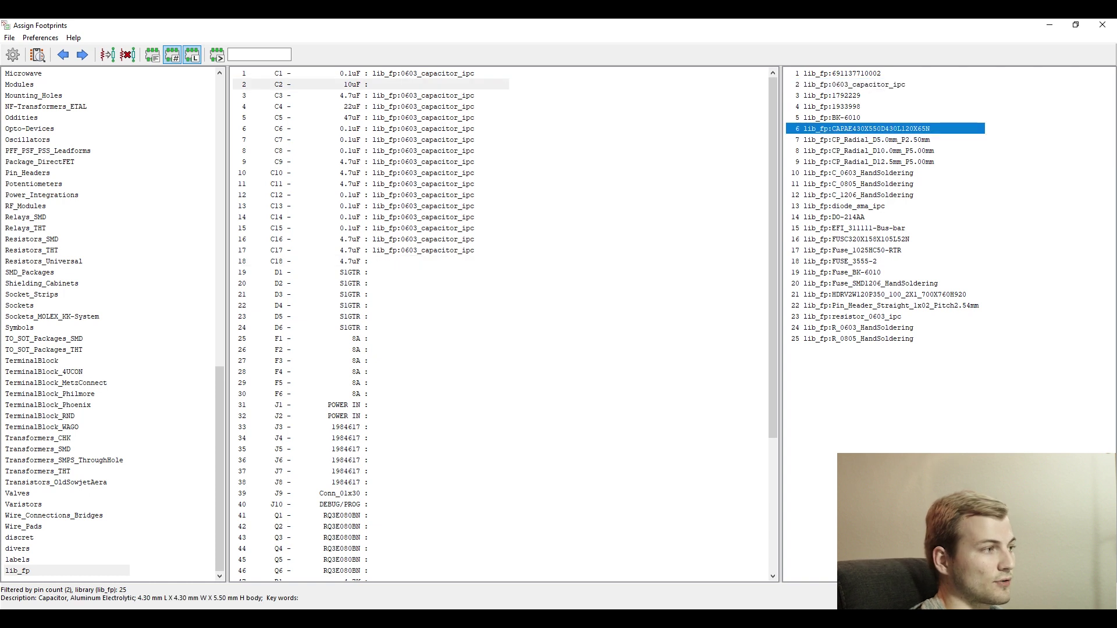
pyautogui.click(37, 54)
pyautogui.moveTo(407, 77); pyautogui.dragTo(480, 107)
pyautogui.click(585, 106)
pyautogui.doubleClick(867, 129)
pyautogui.click(352, 262)
pyautogui.doubleClick(855, 85)
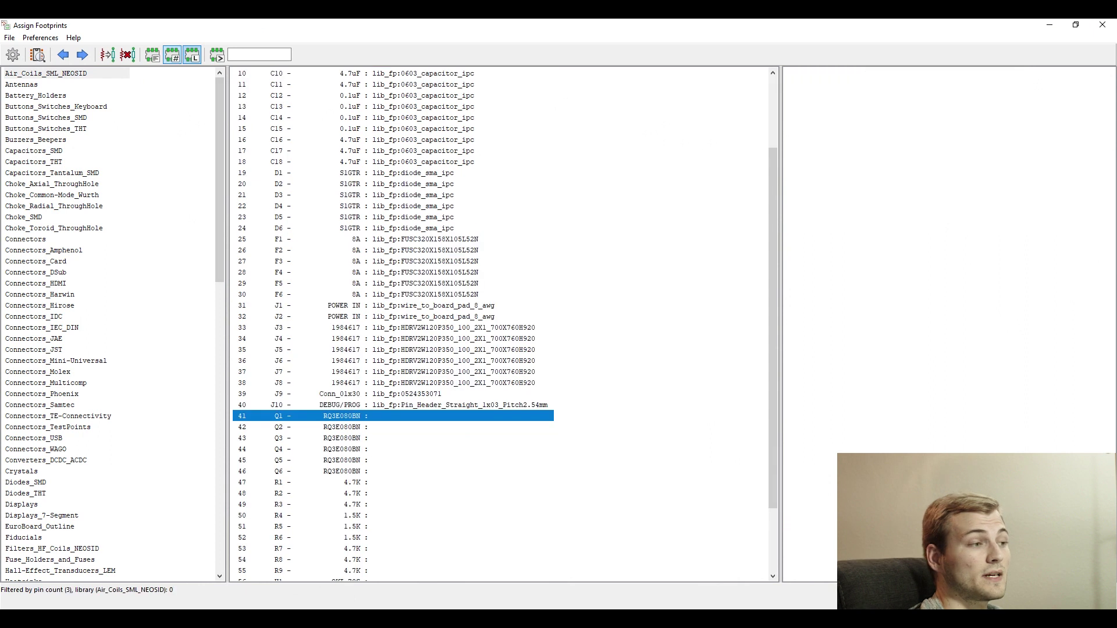
# Assign the HSMT8 footprint from the lib_fp library to transistors Q1 through Q6.
pyautogui.scroll(-20, 111, 325)
pyautogui.click(17, 571)
pyautogui.doubleClick(838, 95)
pyautogui.press('Return')
pyautogui.press('Return')
pyautogui.press('Return')
pyautogui.press('Return')
pyautogui.press('Return')
pyautogui.scroll(-3, 501, 326)
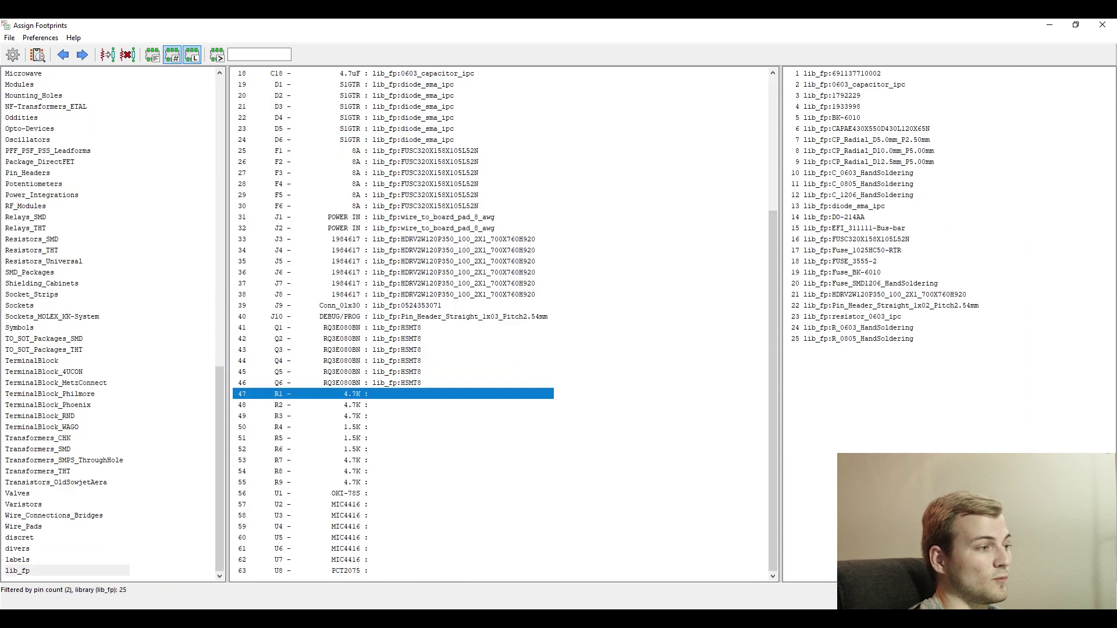
# Assign lib_fp:resistor_0603_ipc to the resistors R1 through R9.
pyautogui.doubleClick(851, 317)
pyautogui.doubleClick(852, 317)
pyautogui.doubleClick(852, 317)
pyautogui.doubleClick(852, 316)
pyautogui.doubleClick(852, 316)
pyautogui.doubleClick(852, 317)
pyautogui.doubleClick(852, 317)
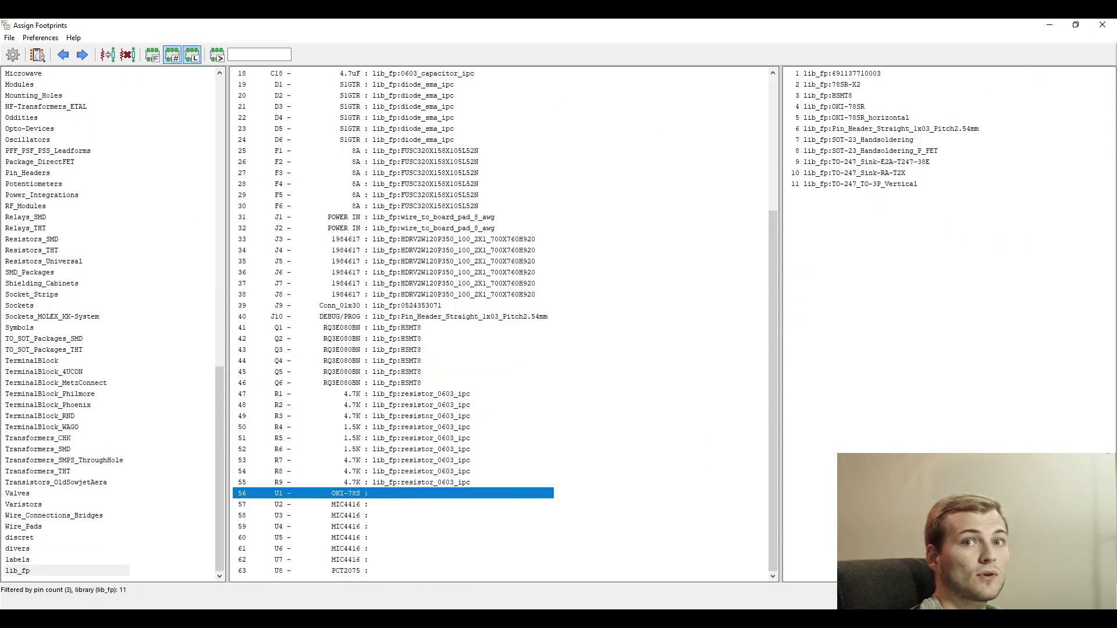
# Preview the OKI-78SR_horizontal footprint in 3D and assign it to regulator U1.
pyautogui.click(856, 118)
pyautogui.click(37, 55)
pyautogui.click(372, 126)
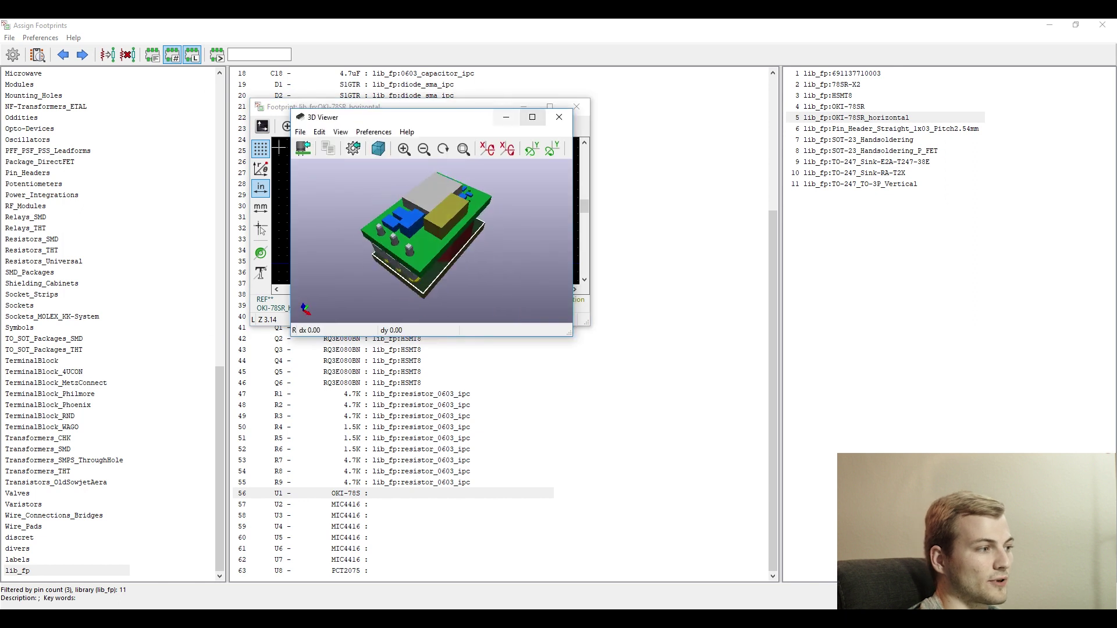
pyautogui.click(559, 117)
pyautogui.click(586, 107)
pyautogui.doubleClick(856, 117)
# Preview the SOT143-4P190_237X112L31X44N footprint in 3D and assign it to the MIC4416 parts U2 through U7.
pyautogui.click(856, 95)
pyautogui.click(37, 55)
pyautogui.click(372, 126)
pyautogui.click(559, 117)
pyautogui.click(586, 106)
pyautogui.doubleClick(856, 95)
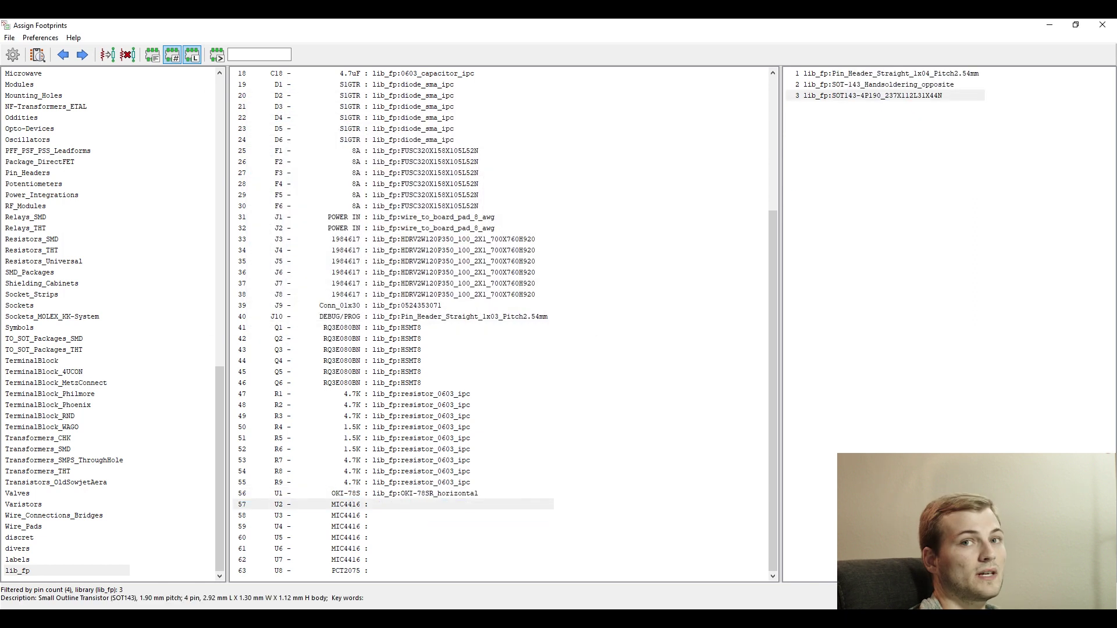
pyautogui.doubleClick(856, 95)
pyautogui.doubleClick(856, 96)
# Assign SOP8P65_300X490X110L55X35N to U8, then save the assignments to the schematic and close footprint assignment.
pyautogui.press('Return')
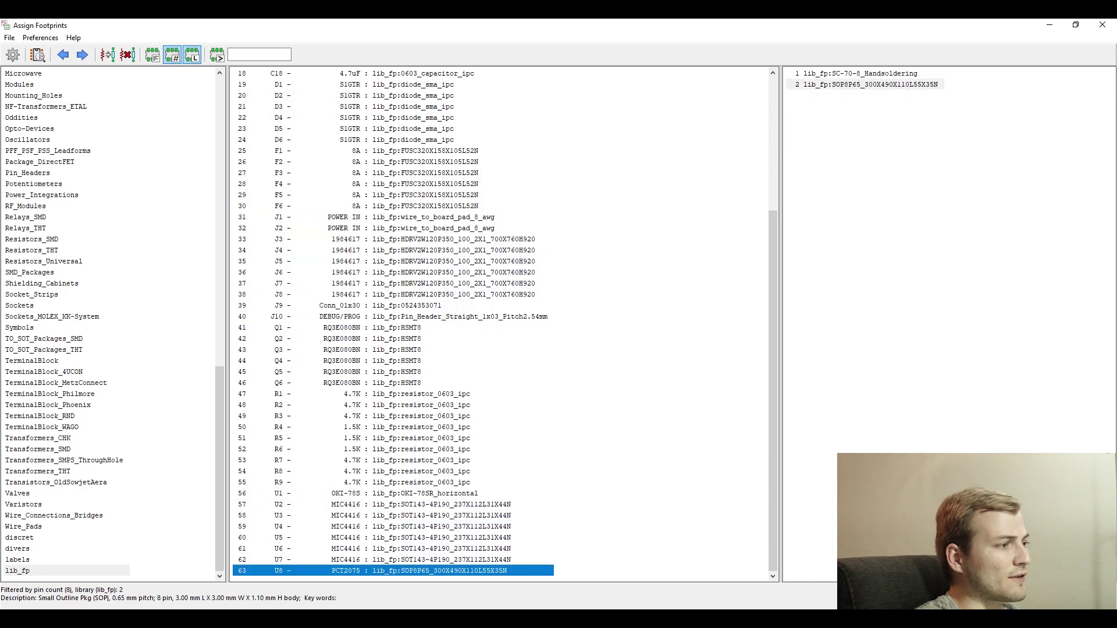
pyautogui.click(954, 596)
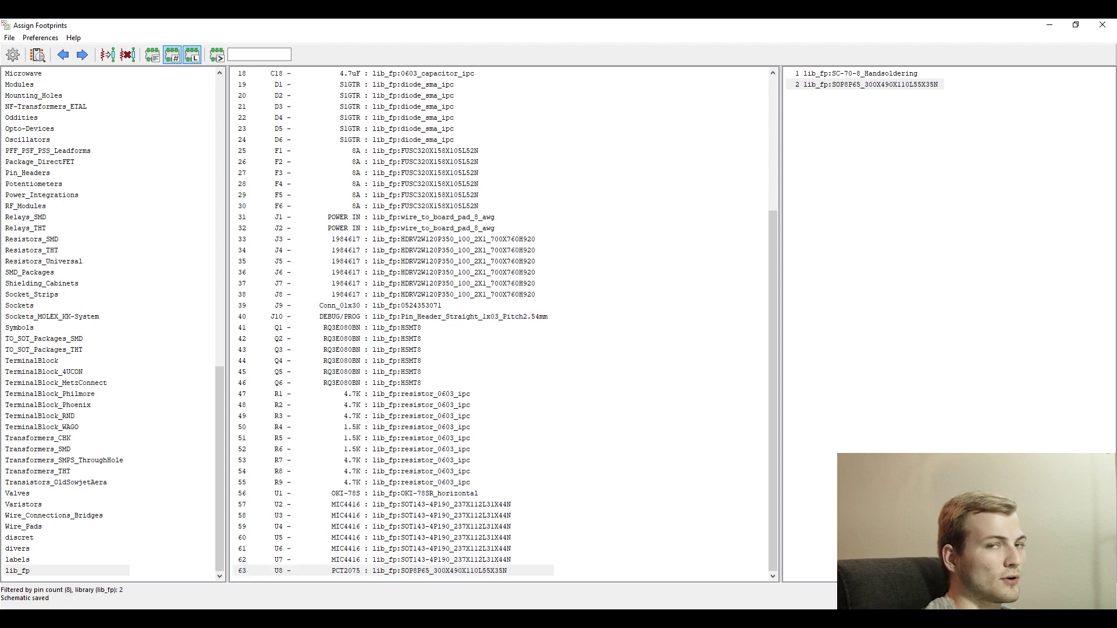
pyautogui.click(1041, 596)
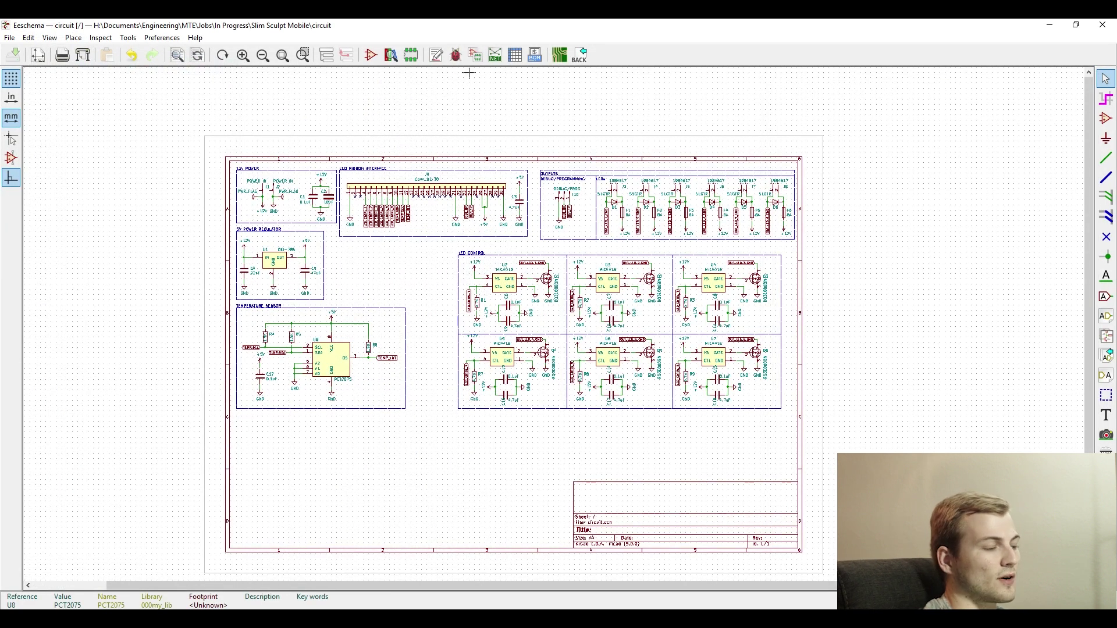
# Generate the Pcbnew netlist in default format and save it as circuit.net in the circuit folder.
pyautogui.click(496, 55)
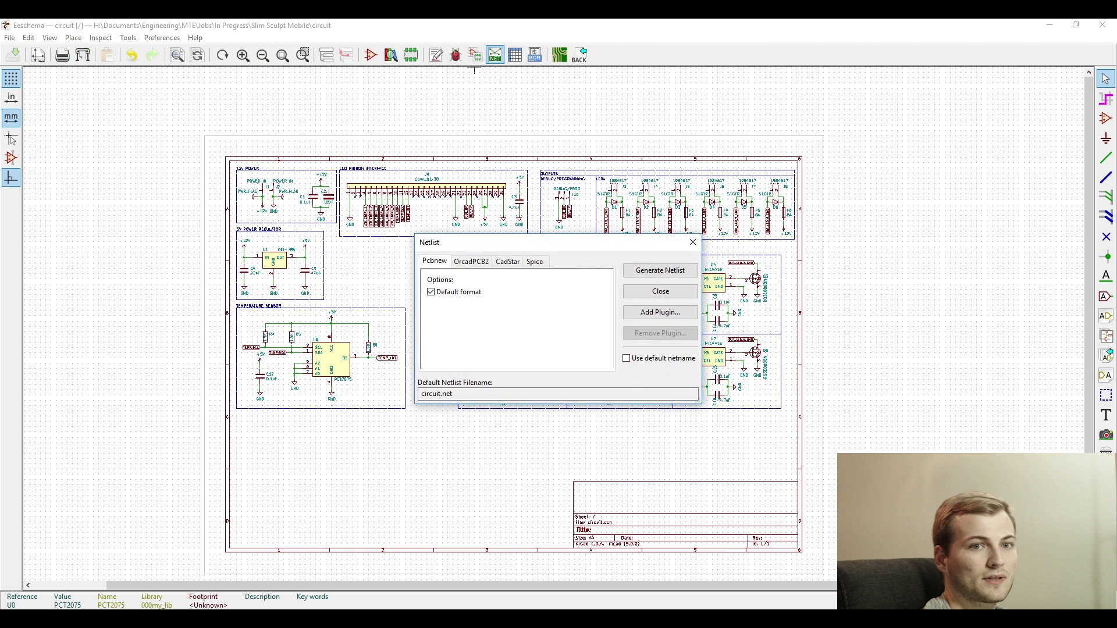
pyautogui.click(660, 270)
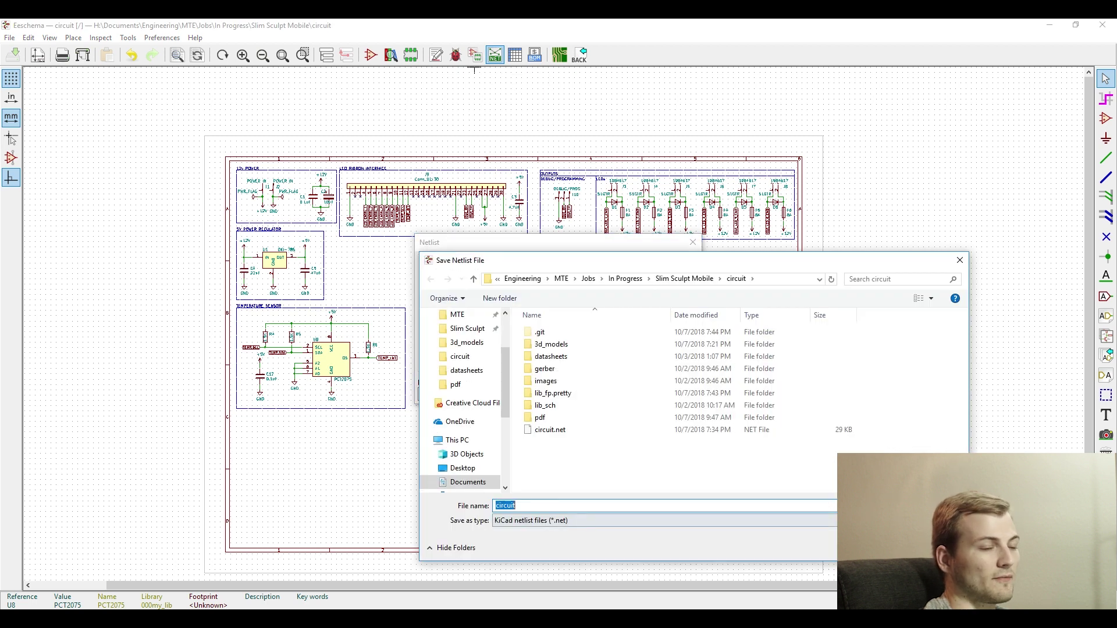
pyautogui.press('Return')
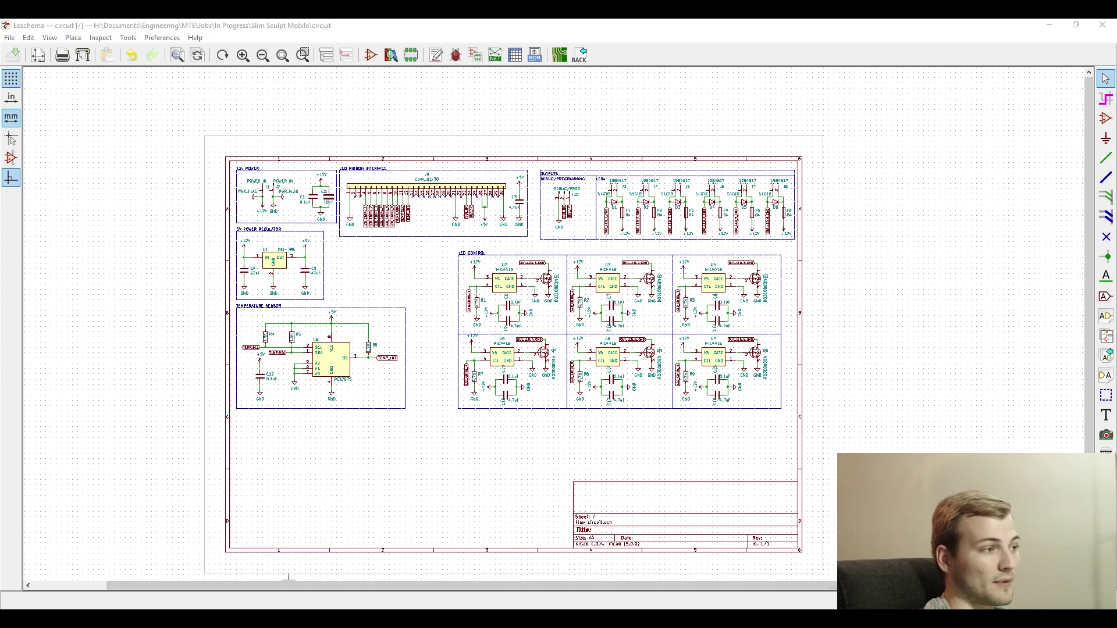
# Open the PCB layout editor from the KiCad project window.
pyautogui.moveTo(1, 87); pyautogui.dragTo(540, 46)
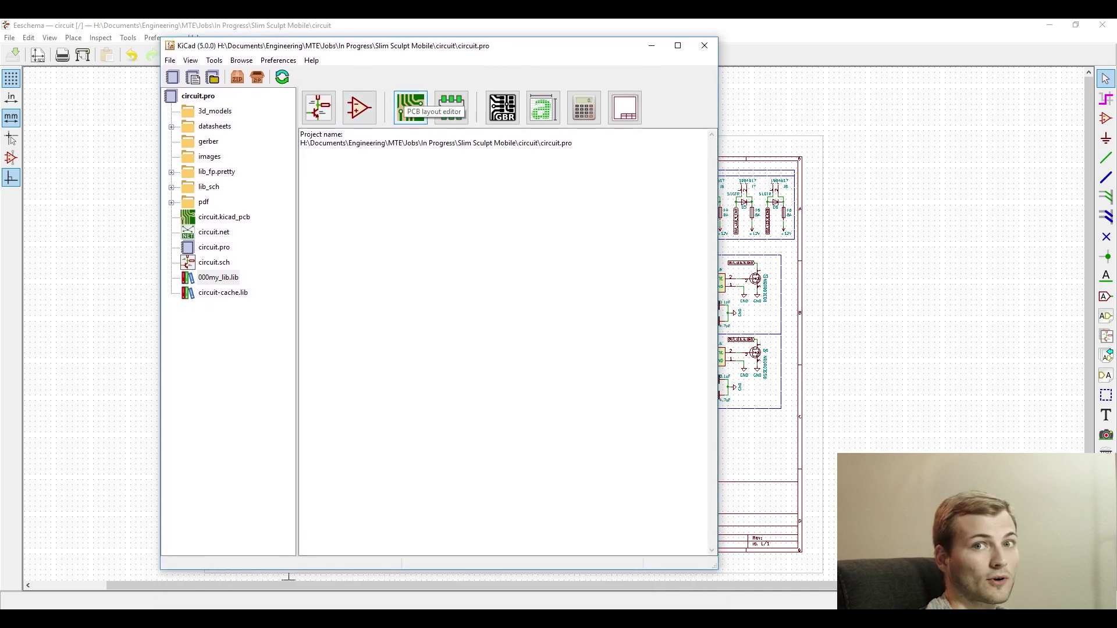
pyautogui.click(407, 102)
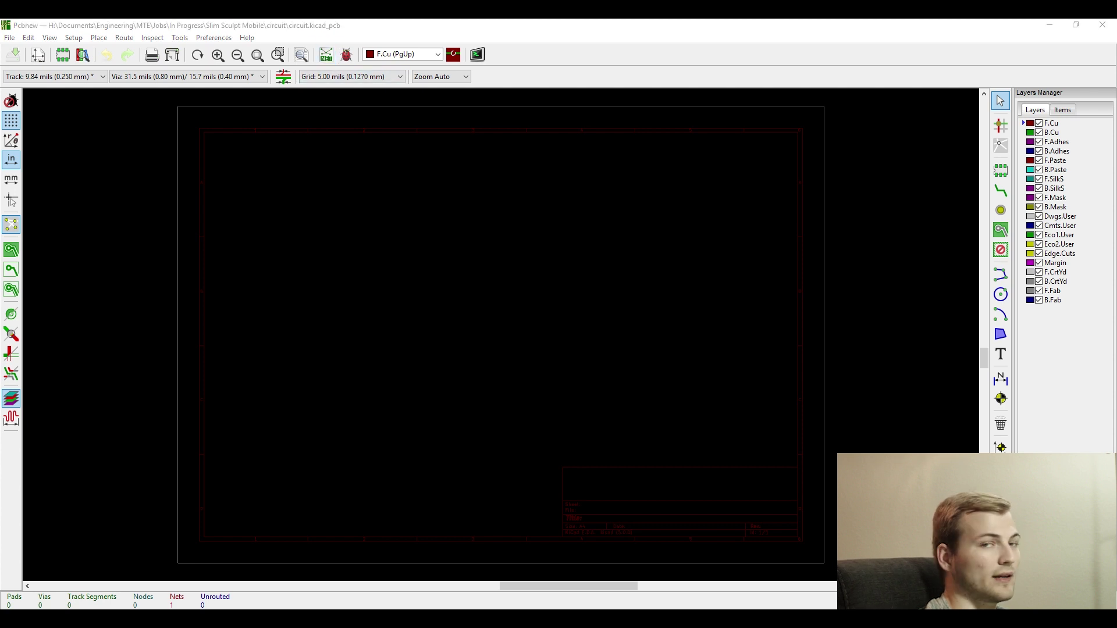
# Switch to SOLIDWORKS and open the recent PCB dimensions drawing.
pyautogui.moveTo(1, 86); pyautogui.dragTo(489, 87)
pyautogui.click(555, 110)
pyautogui.click(567, 129)
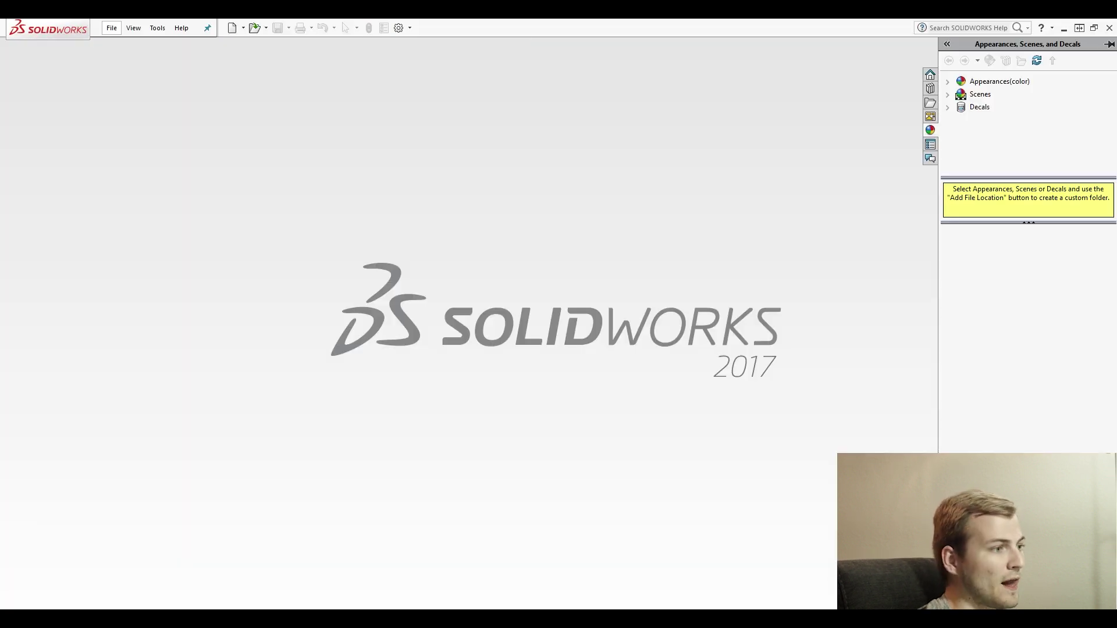
pyautogui.click(111, 28)
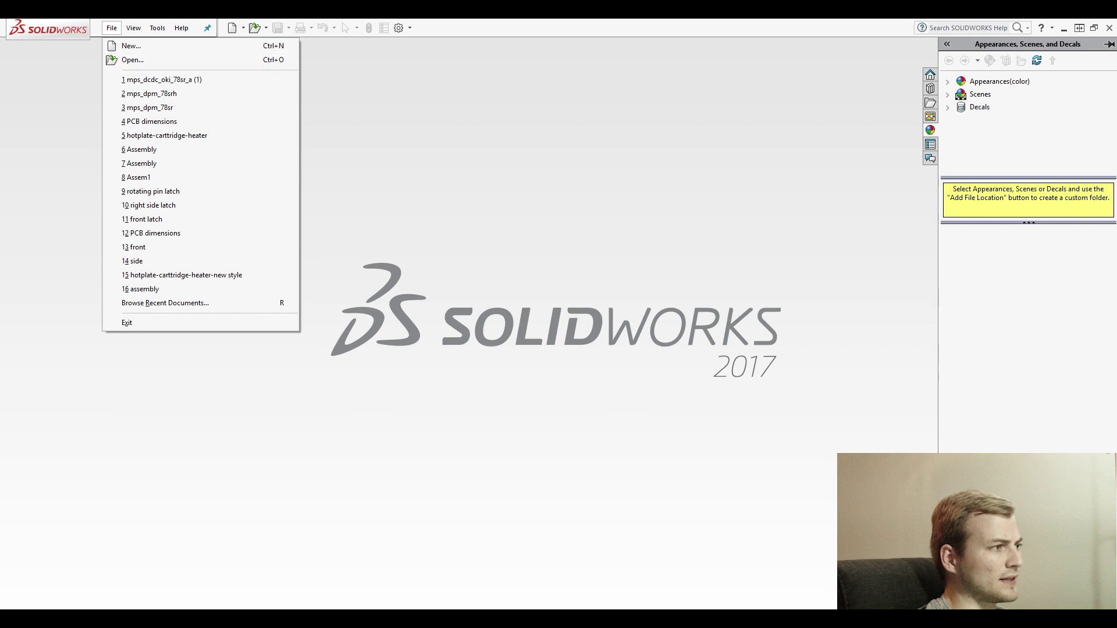
pyautogui.click(151, 121)
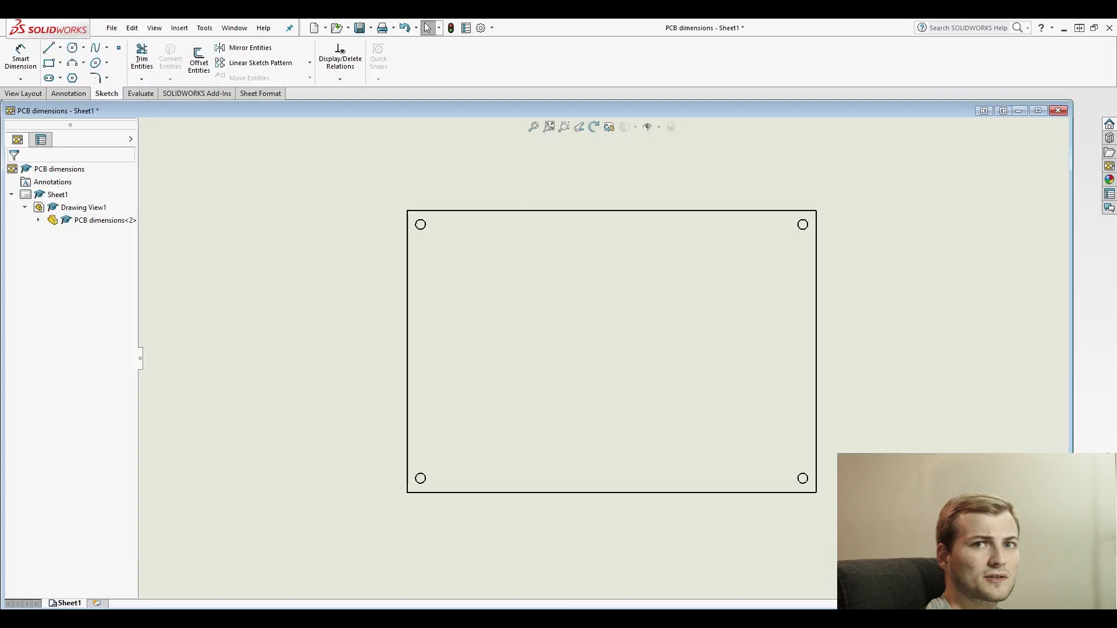
# Save the board drawing as a DXF file named PCB dimensions in the circuit folder.
pyautogui.click(111, 28)
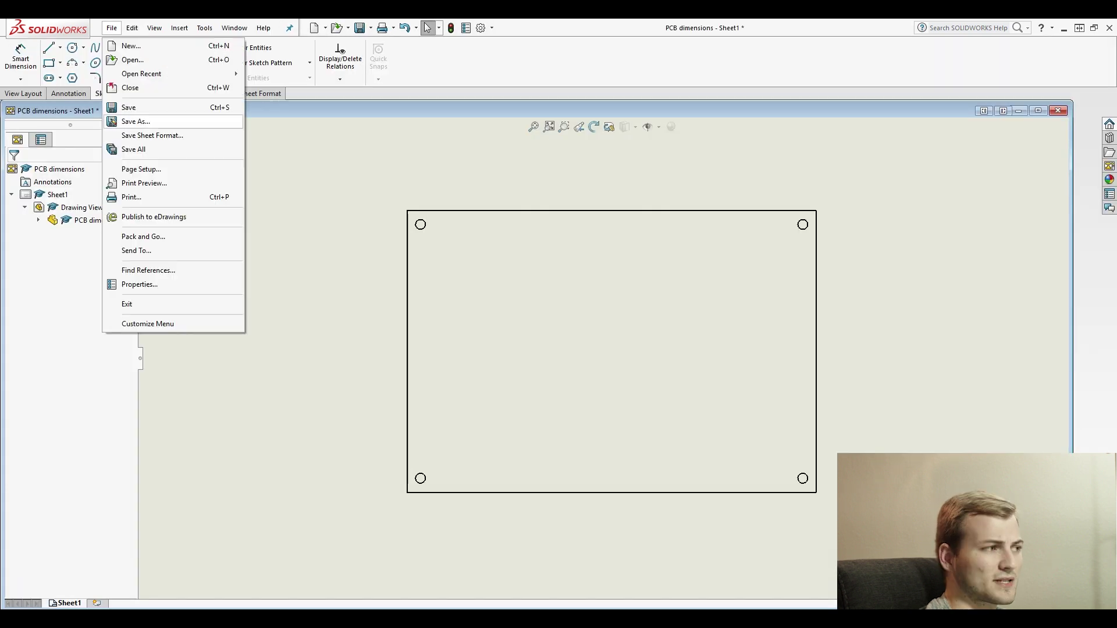
pyautogui.click(135, 121)
pyautogui.click(558, 391)
pyautogui.click(495, 428)
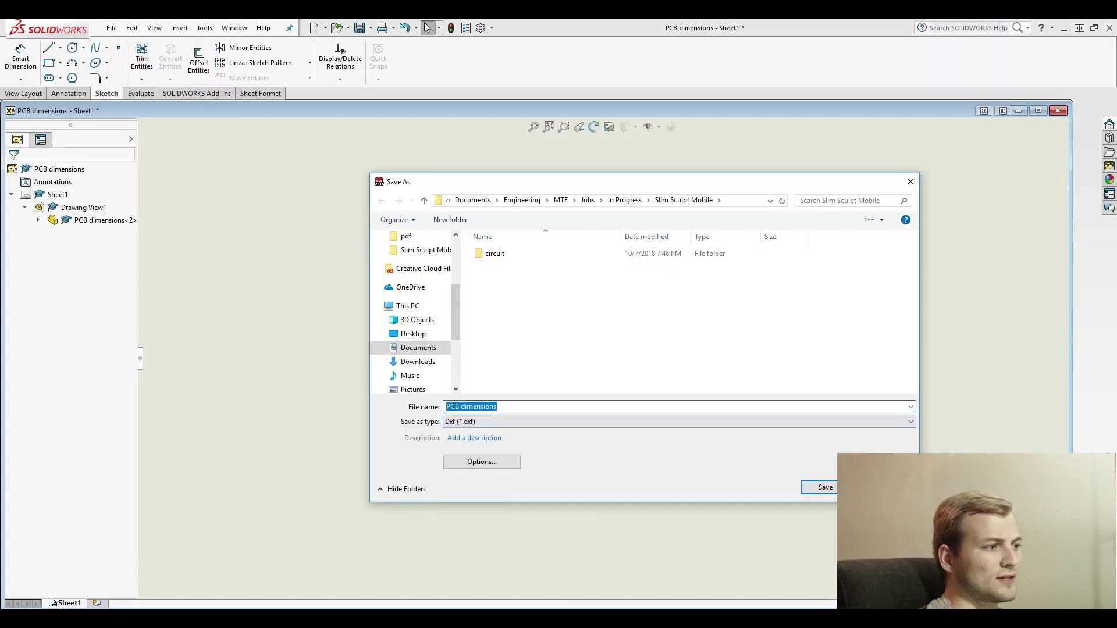
pyautogui.doubleClick(496, 254)
pyautogui.click(825, 487)
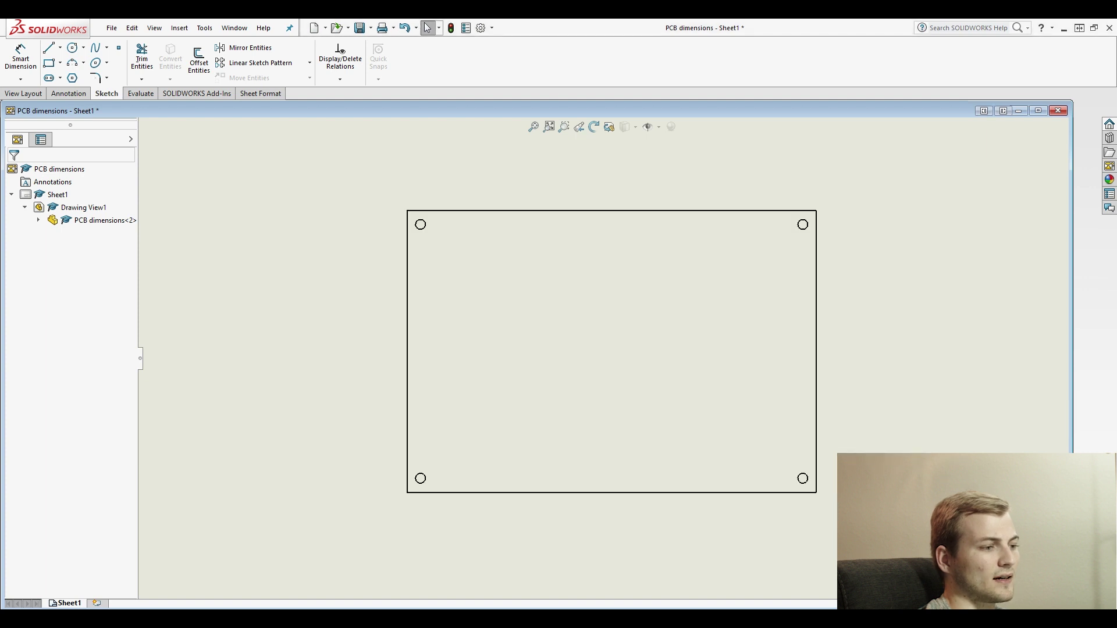
# Return to Pcbnew and import the DXF from the circuit folder onto Edge.Cuts, with its origin at the center of the page.
pyautogui.click(1064, 28)
pyautogui.click(10, 37)
pyautogui.moveTo(34, 137)
pyautogui.click(187, 155)
pyautogui.click(654, 241)
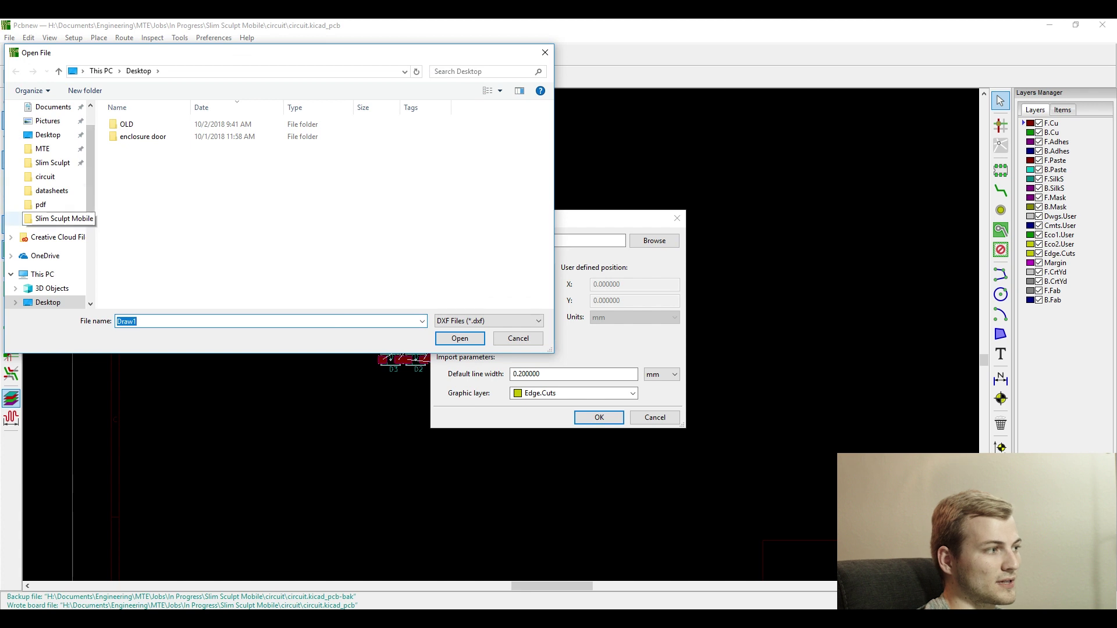
pyautogui.click(59, 218)
pyautogui.doubleClick(128, 125)
pyautogui.doubleClick(144, 221)
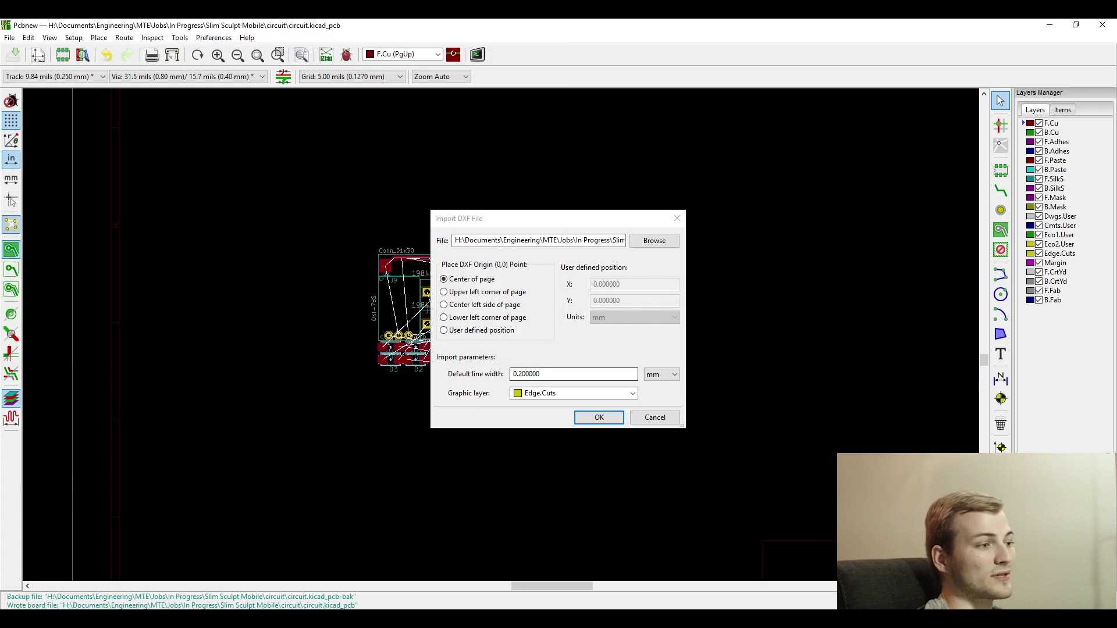
pyautogui.click(599, 417)
# Move J9 near the board's upper-left corner, U1 below it, and two terminals including J3 to the lower board edge.
pyautogui.moveTo(509, 299); pyautogui.dragTo(349, 133)
pyautogui.moveTo(524, 378); pyautogui.dragTo(337, 364)
pyautogui.scroll(-2, 476, 446)
pyautogui.moveTo(577, 277); pyautogui.dragTo(586, 504)
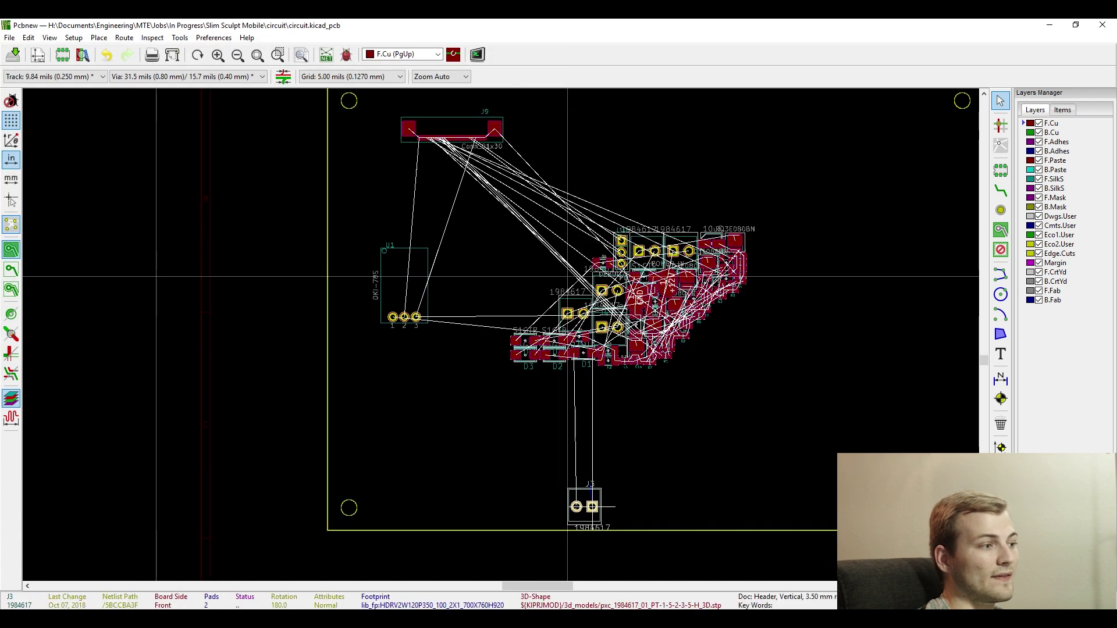
pyautogui.moveTo(577, 314); pyautogui.dragTo(618, 505)
# Spread the remaining terminals, diodes, transistors and other parts out of the pile across the board outline.
pyautogui.scroll(-2, 591, 393)
pyautogui.scroll(6, 558, 265)
pyautogui.click(572, 250)
pyautogui.click(631, 302)
pyautogui.scroll(-5, 571, 250)
pyautogui.scroll(5, 501, 326)
pyautogui.click(552, 317)
pyautogui.click(605, 349)
pyautogui.scroll(-6, 501, 326)
pyautogui.scroll(6, 431, 343)
pyautogui.moveTo(486, 181); pyautogui.dragTo(645, 322)
pyautogui.scroll(-4, 645, 321)
pyautogui.click(619, 441)
pyautogui.scroll(5, 500, 326)
pyautogui.click(324, 204)
pyautogui.click(547, 324)
pyautogui.scroll(-5, 524, 378)
pyautogui.scroll(4, 582, 261)
pyautogui.scroll(-3, 597, 192)
# Set the layout grid to 25.00 mils (0.6350 mm).
pyautogui.rightClick(597, 192)
pyautogui.moveTo(630, 589)
pyautogui.click(814, 378)
# Rotate terminal J3 by 180 degrees and line up all six output terminals in an evenly spaced row along the lower board edge.
pyautogui.scroll(4, 493, 440)
pyautogui.scroll(-3, 407, 361)
pyautogui.scroll(3, 582, 407)
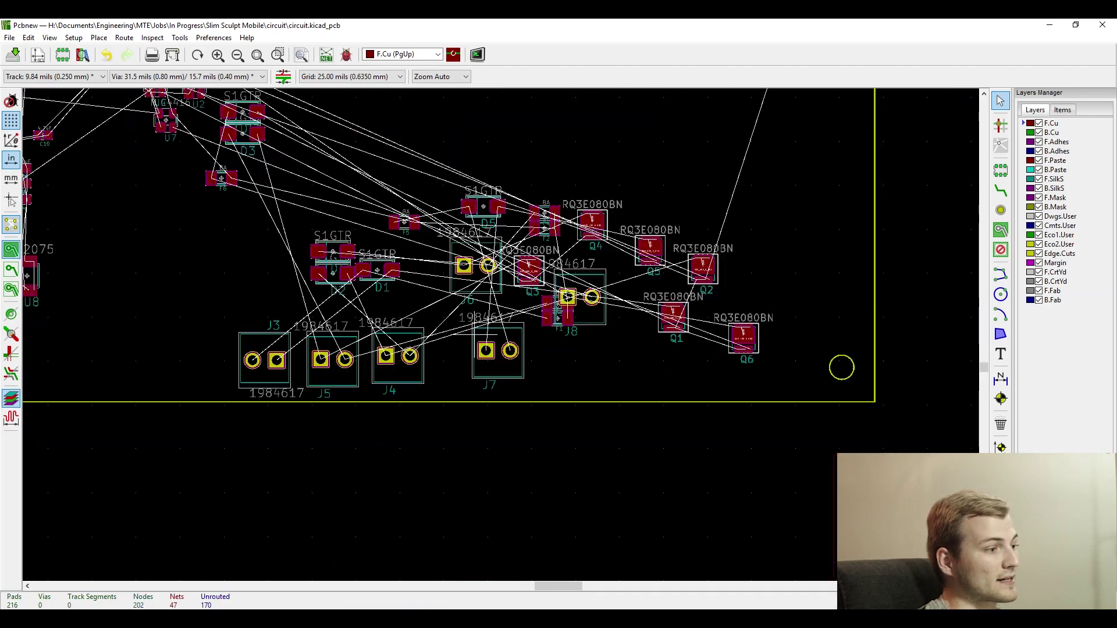
pyautogui.press('m')
pyautogui.click(243, 356)
pyautogui.press('r')
pyautogui.press('r')
pyautogui.press('m')
pyautogui.click(227, 357)
pyautogui.click(291, 356)
pyautogui.click(354, 356)
pyautogui.click(417, 357)
pyautogui.click(482, 357)
pyautogui.click(544, 356)
# Move diode D2 directly above the second output terminal, over its OUT_LED_2_GND pad.
pyautogui.scroll(-4, 583, 350)
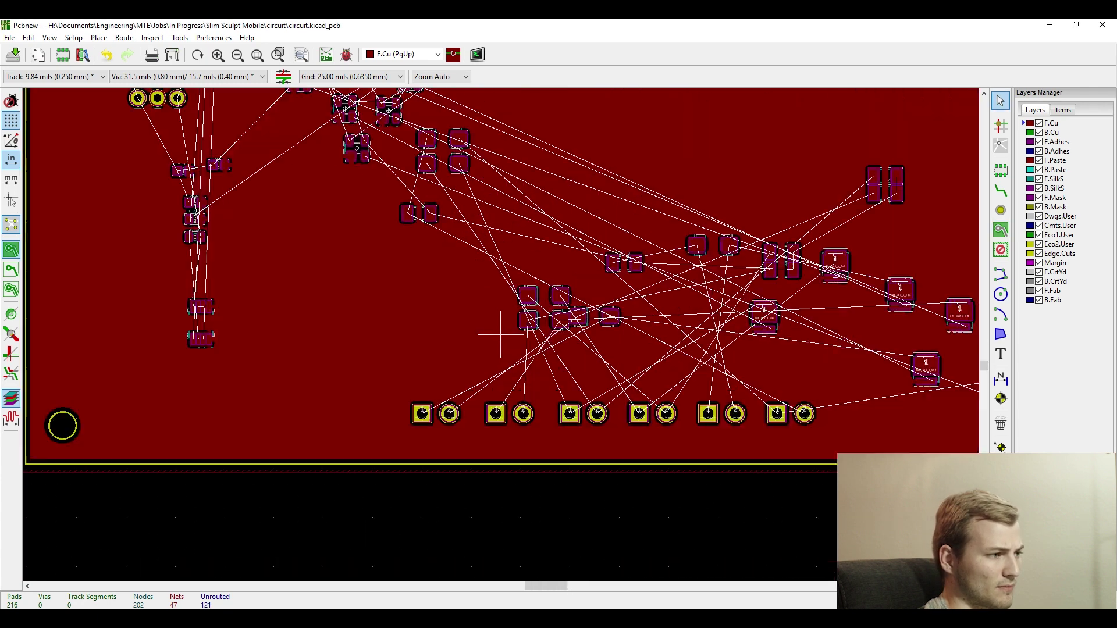
pyautogui.press('m')
pyautogui.click(501, 382)
pyautogui.scroll(5, 501, 349)
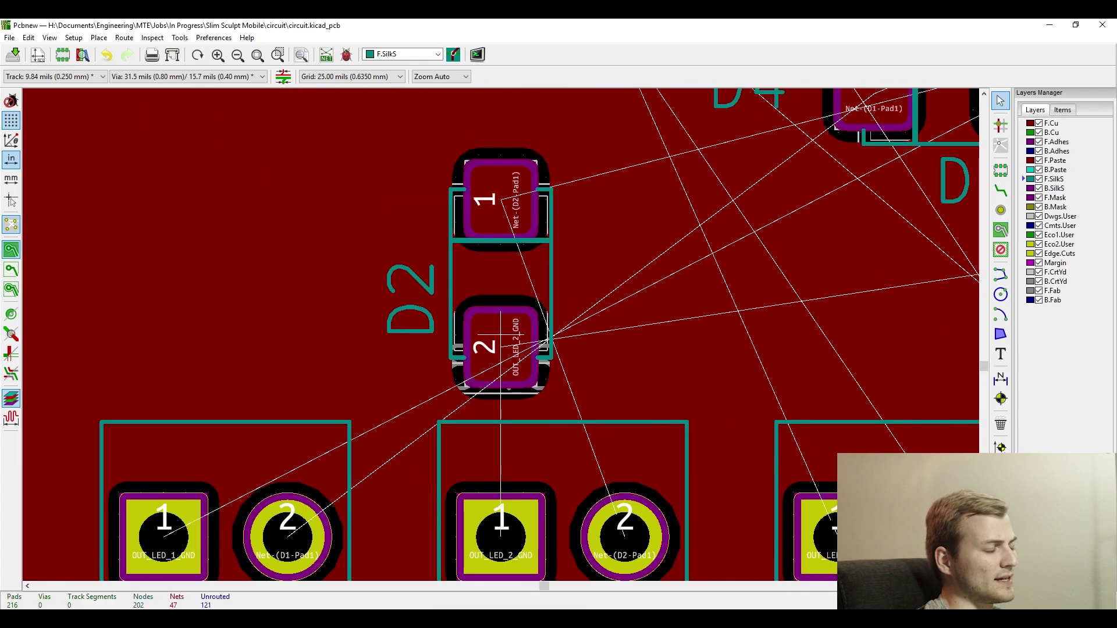
# Rotate diode D2 to lie horizontally and line up the diodes in a row above their output terminals.
pyautogui.press('m')
pyautogui.press('r')
pyautogui.click(546, 274)
pyautogui.scroll(-3, 546, 335)
pyautogui.click(785, 305)
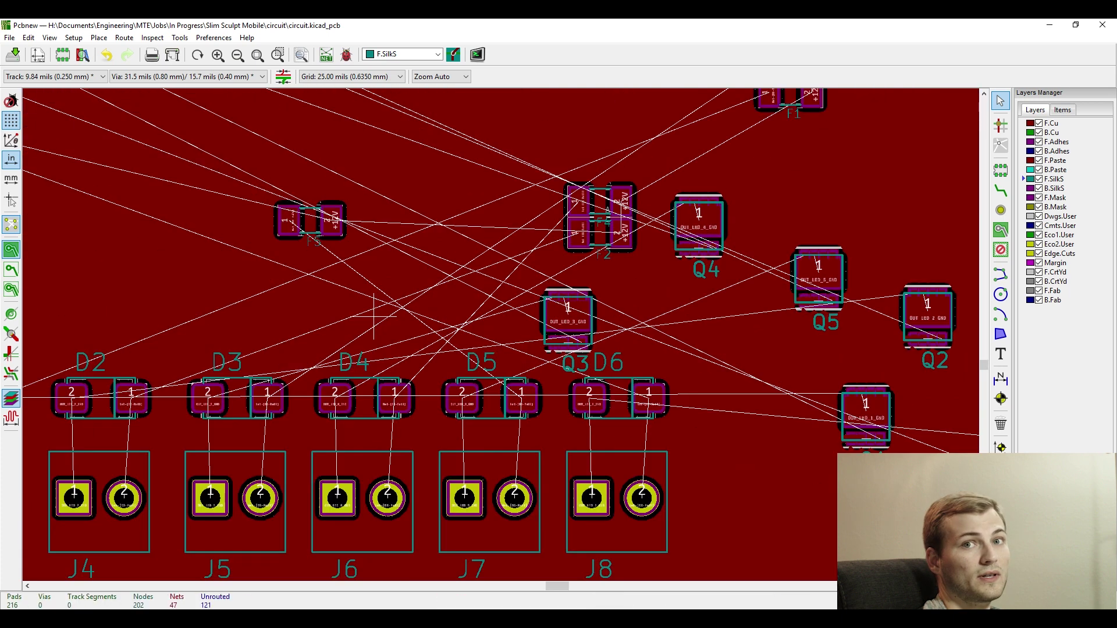
# Rotate the fuses upright above the diodes' first pads and line up transistors Q1 to Q6 in a row above them.
pyautogui.scroll(1, 576, 398)
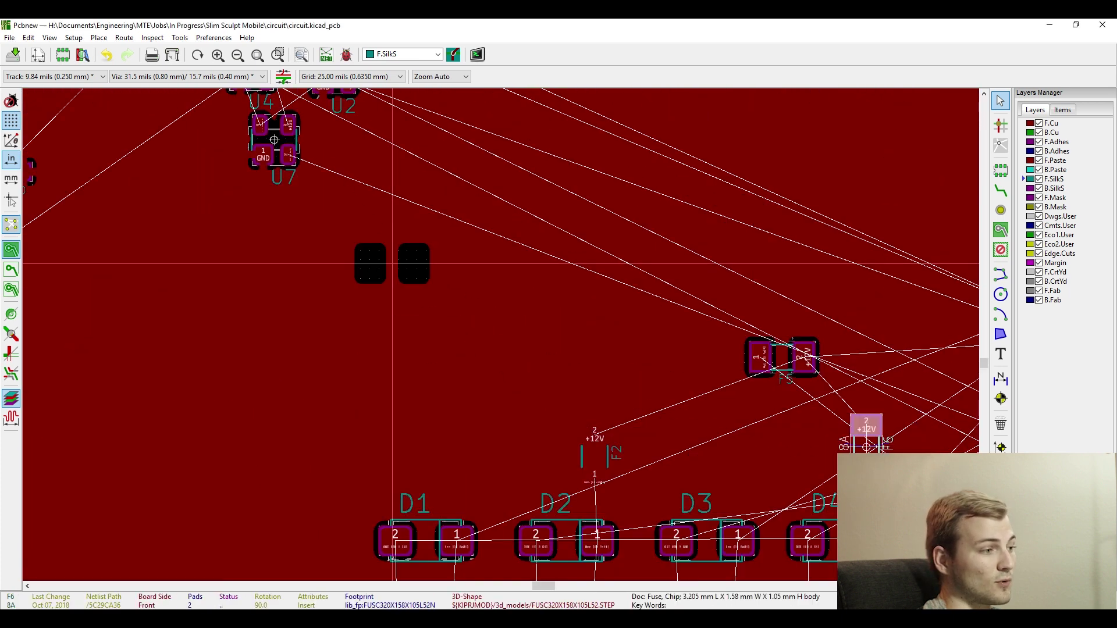
pyautogui.press('m')
pyautogui.press('r')
pyautogui.click(574, 344)
pyautogui.press('m')
pyautogui.click(470, 157)
pyautogui.scroll(-4, 501, 335)
# Place the 0.1uF capacitor C1 near the 10uF capacitor C2 and pull more resistors and capacitors out of the pile.
pyautogui.press('m')
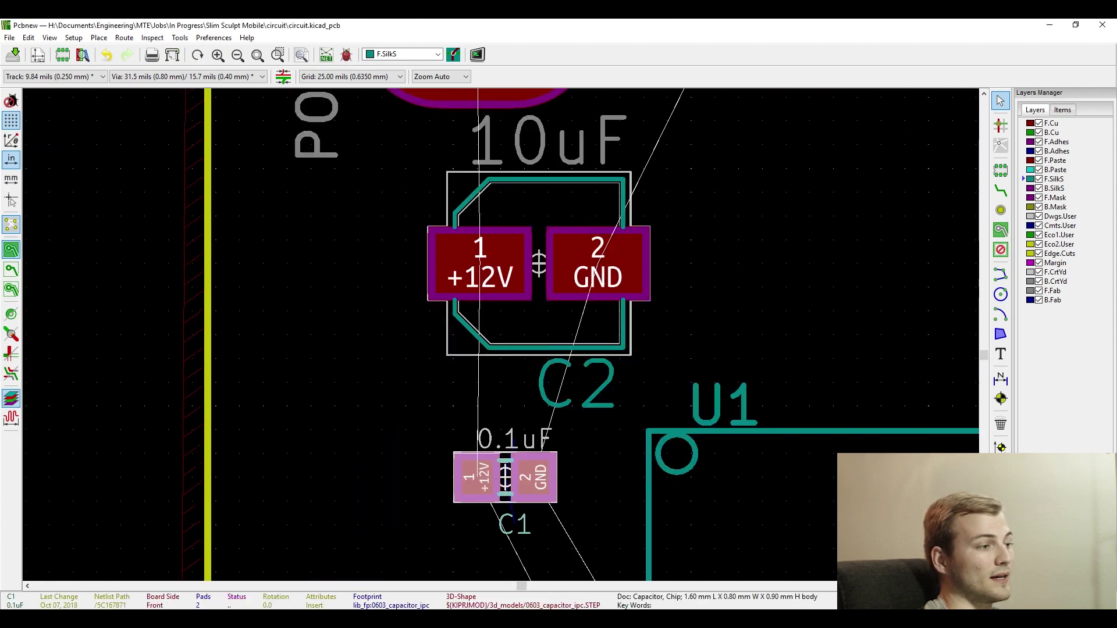
pyautogui.scroll(4, 488, 332)
pyautogui.press('m')
pyautogui.click(382, 360)
pyautogui.press('m')
pyautogui.scroll(4, 462, 400)
pyautogui.click(462, 400)
pyautogui.press('m')
pyautogui.click(462, 361)
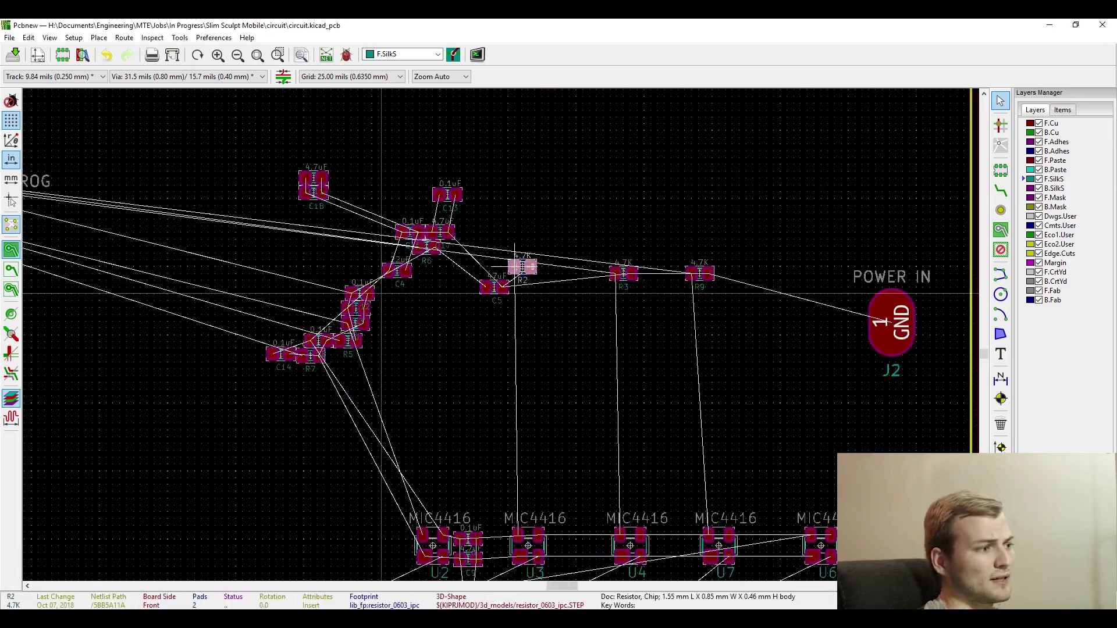
# Line up resistor R2 and the other 4.7K resistors in a row above the MIC4416 drivers.
pyautogui.press('m')
pyautogui.click(544, 172)
pyautogui.press('m')
pyautogui.click(489, 334)
pyautogui.scroll(-3, 489, 334)
pyautogui.press('m')
pyautogui.click(657, 391)
pyautogui.scroll(-1, 373, 267)
pyautogui.scroll(3, 373, 267)
pyautogui.scroll(-4, 624, 312)
pyautogui.scroll(4, 501, 334)
pyautogui.press('m')
pyautogui.scroll(-4, 500, 335)
pyautogui.click(190, 257)
pyautogui.scroll(4, 500, 334)
pyautogui.press('m')
pyautogui.scroll(-5, 501, 335)
pyautogui.click(464, 325)
# Place the 4.7uF capacitor C17 and the remaining loose capacitors beside the MIC4416 drivers.
pyautogui.press('m')
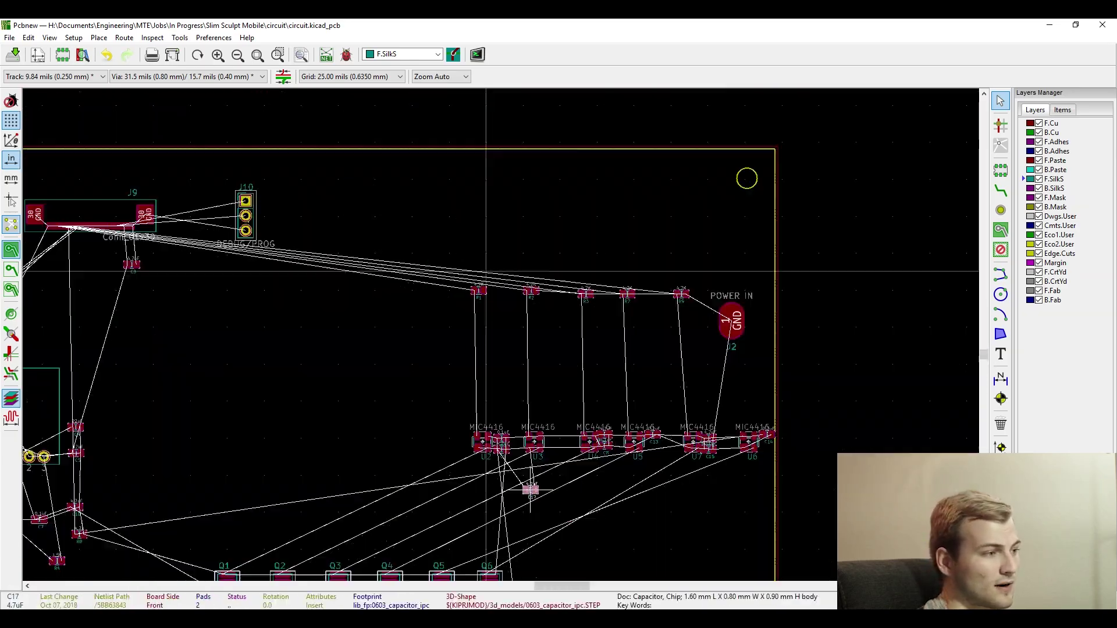
pyautogui.click(658, 269)
pyautogui.scroll(3, 500, 335)
pyautogui.press('m')
pyautogui.click(534, 261)
pyautogui.press('m')
pyautogui.click(533, 268)
pyautogui.press('m')
pyautogui.scroll(-4, 501, 335)
pyautogui.scroll(2, 500, 335)
pyautogui.click(656, 366)
pyautogui.moveTo(324, 257); pyautogui.dragTo(601, 302)
pyautogui.click(608, 428)
pyautogui.scroll(4, 501, 335)
pyautogui.scroll(-5, 501, 335)
pyautogui.click(483, 306)
# Set the board's solder mask clearance to 0.002 inches.
pyautogui.scroll(8, 501, 335)
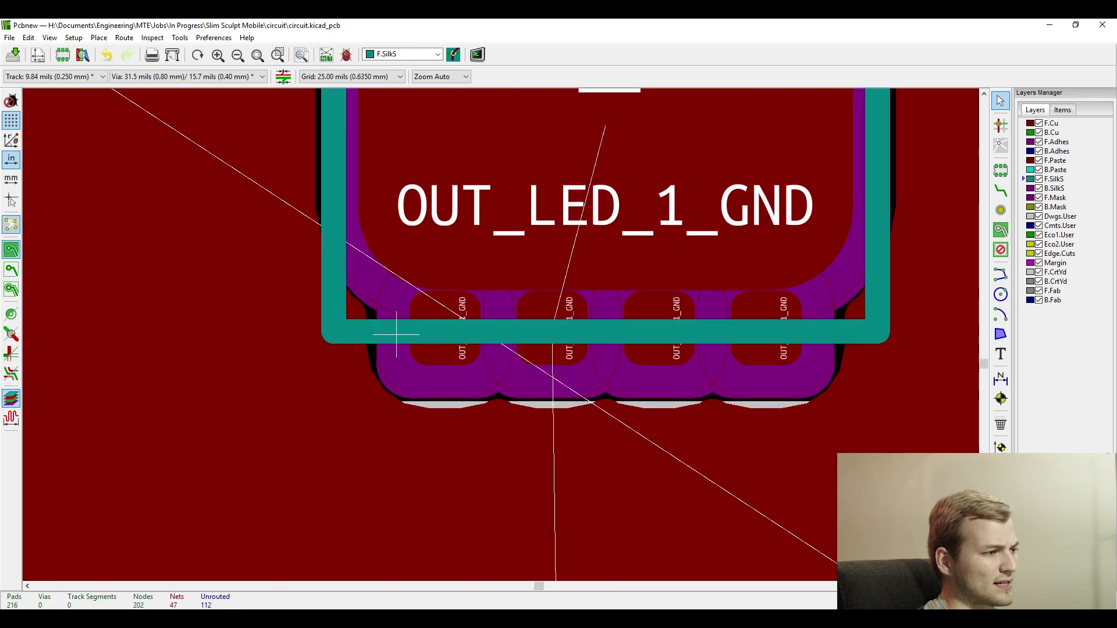
pyautogui.click(73, 38)
pyautogui.click(111, 133)
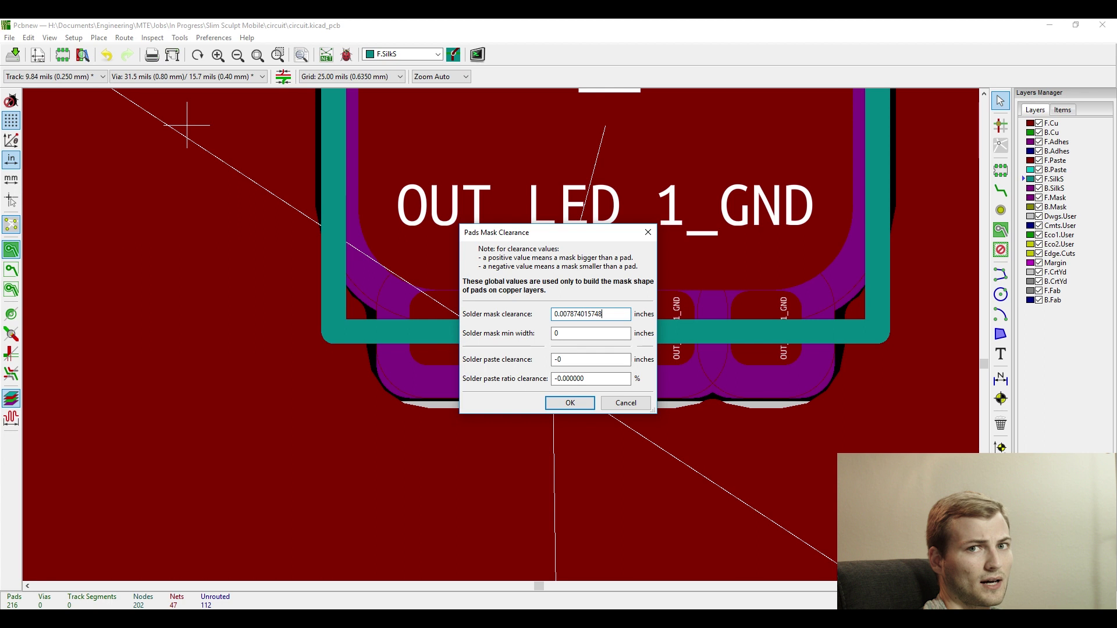
pyautogui.write('0.002')
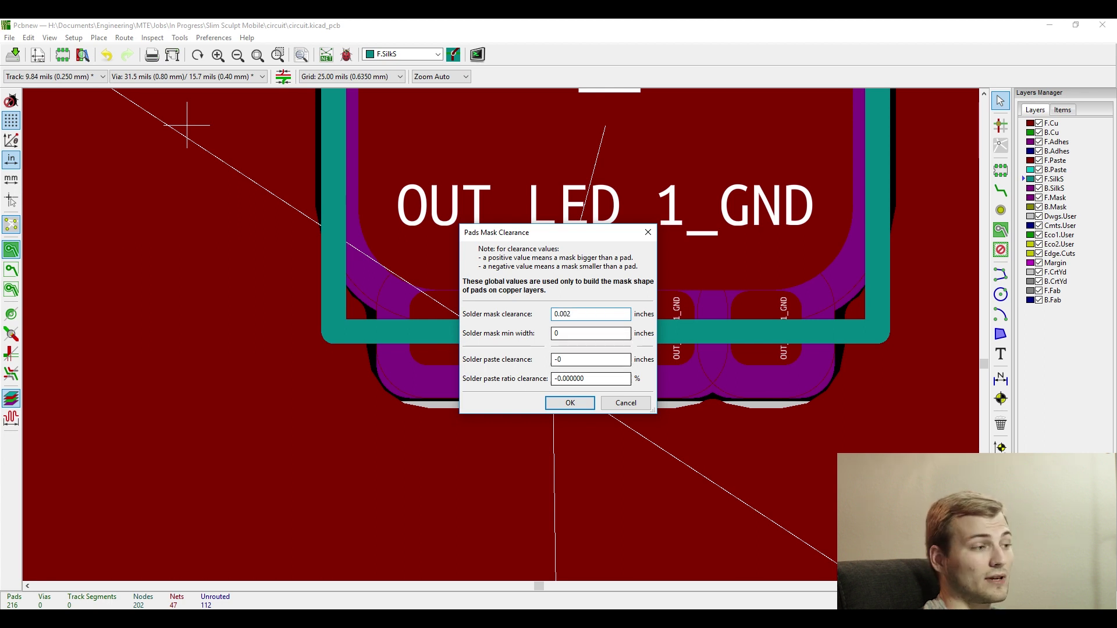
pyautogui.click(570, 402)
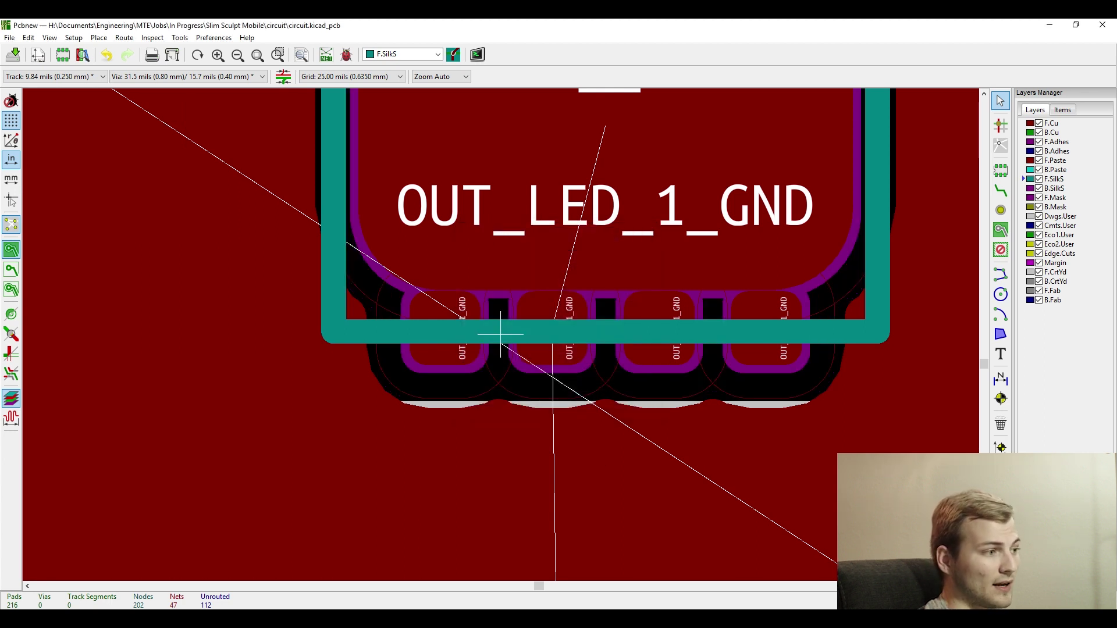
# Set the global design rules to 0.008 in minimum track width, 0.027 in minimum via diameter and 0.013 in minimum via drill.
pyautogui.scroll(-2, 500, 335)
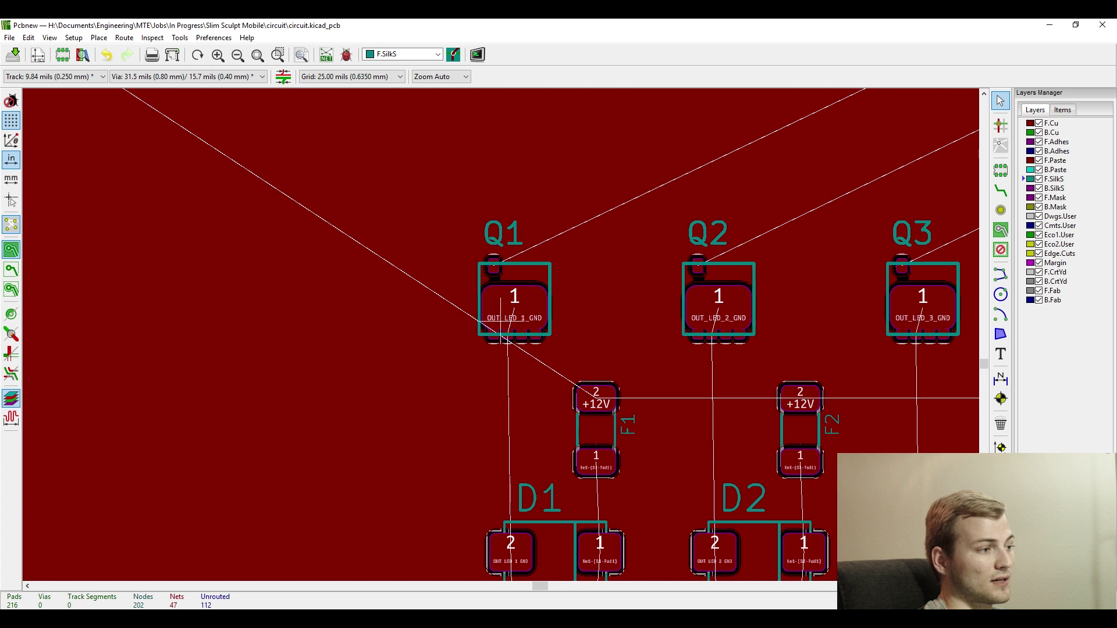
pyautogui.scroll(-2, 499, 337)
pyautogui.scroll(3, 500, 336)
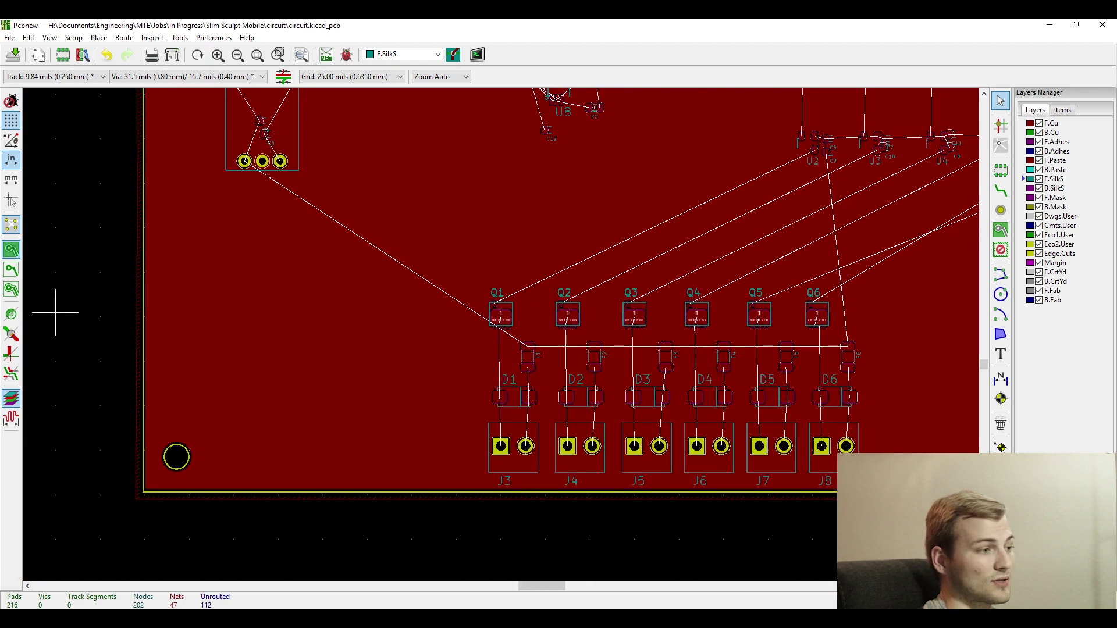
pyautogui.click(213, 37)
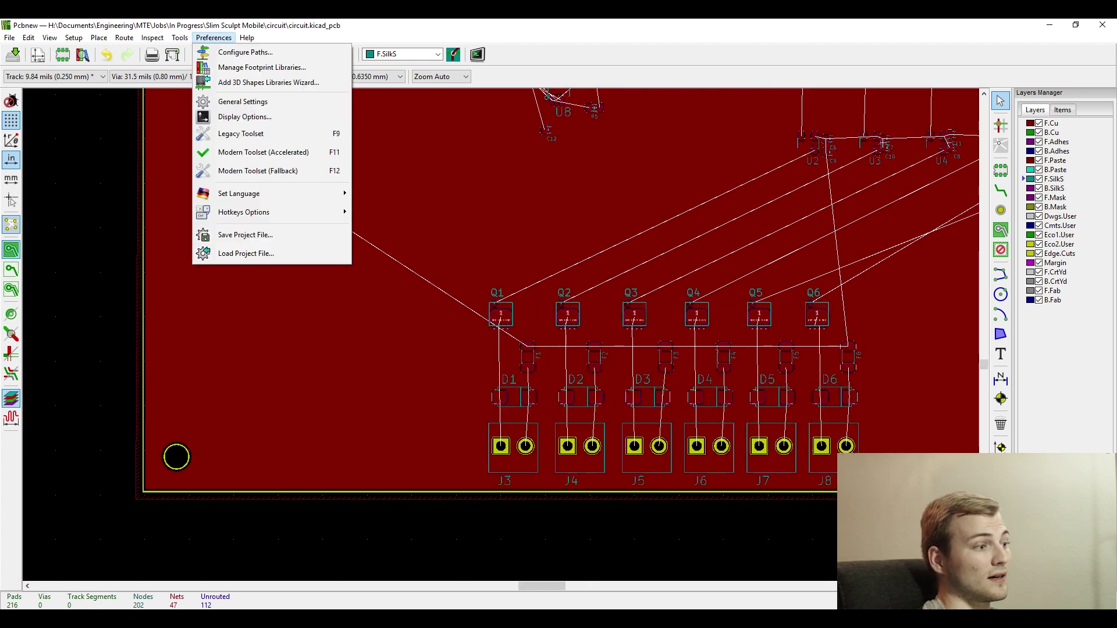
pyautogui.click(93, 72)
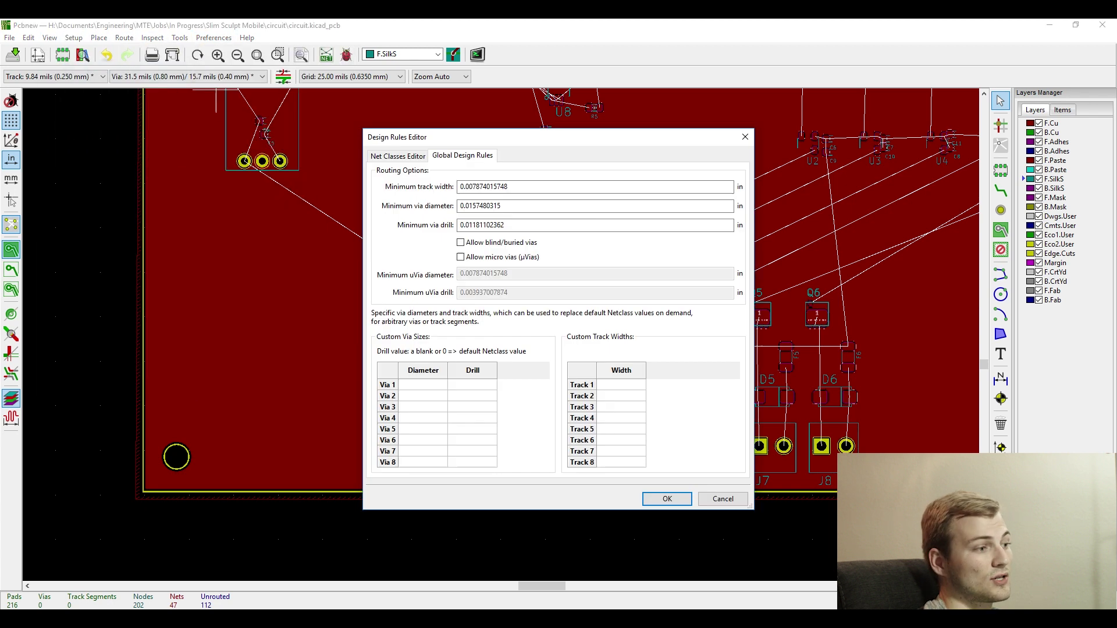
pyautogui.doubleClick(484, 187)
pyautogui.write('0.008')
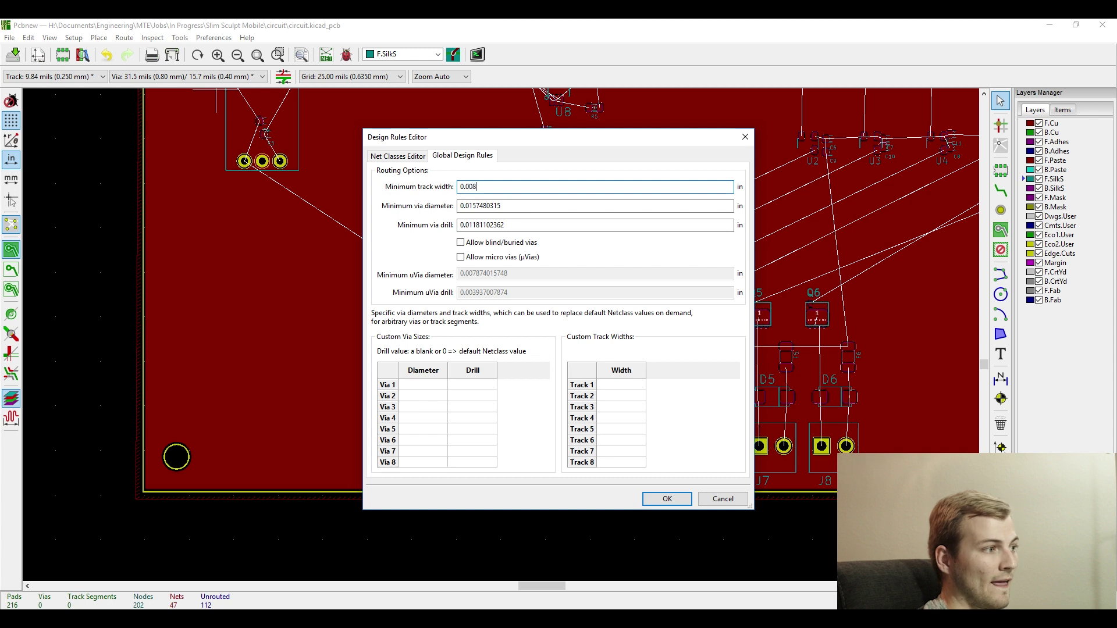
pyautogui.press('Tab')
pyautogui.write('0.04')
pyautogui.press('Tab')
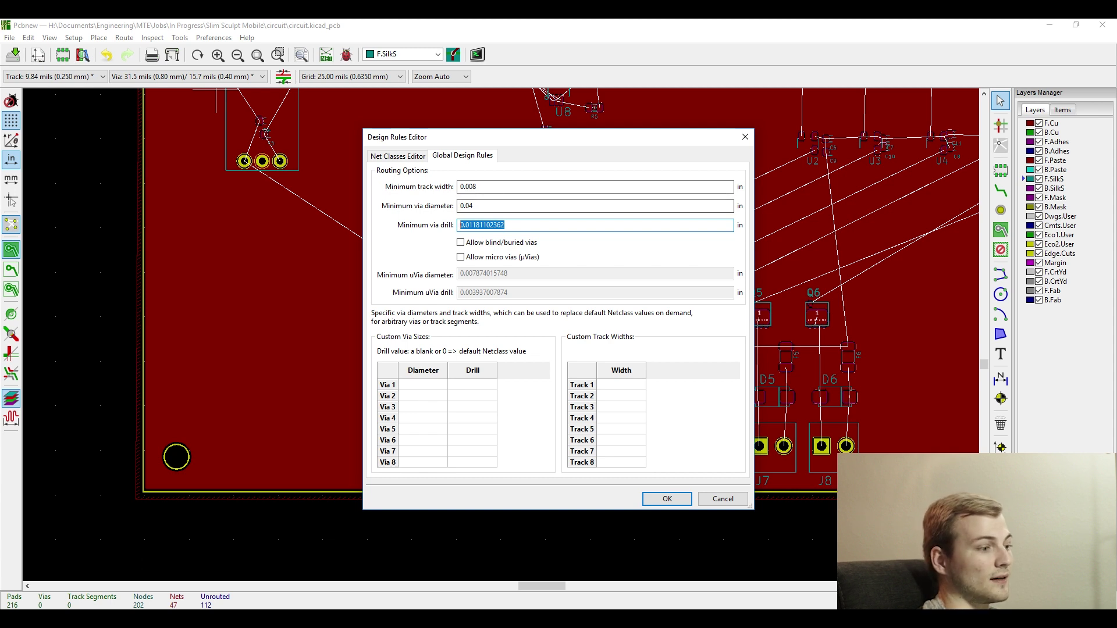
pyautogui.click(474, 206)
pyautogui.doubleClick(474, 206)
pyautogui.write('0.027')
pyautogui.press('Tab')
pyautogui.write('0.013')
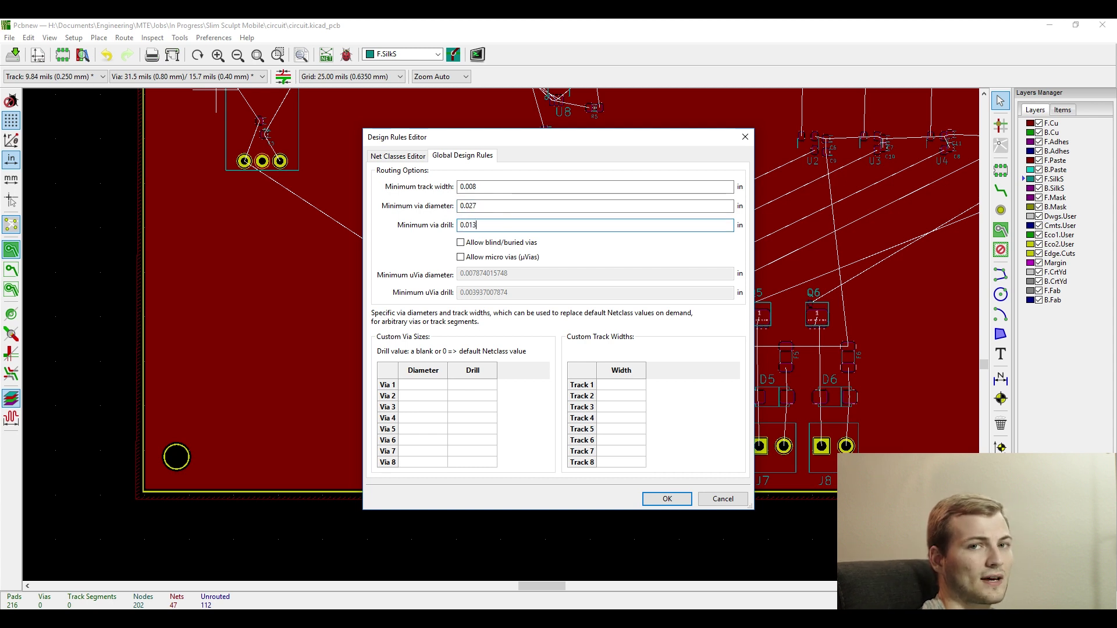
# Set the Default net class to 0.008 in clearance, track width and differential pair width, with 0.027 in vias and 0.013 in drills.
pyautogui.click(398, 156)
pyautogui.write('0.008')
pyautogui.press('Tab')
pyautogui.write('0')
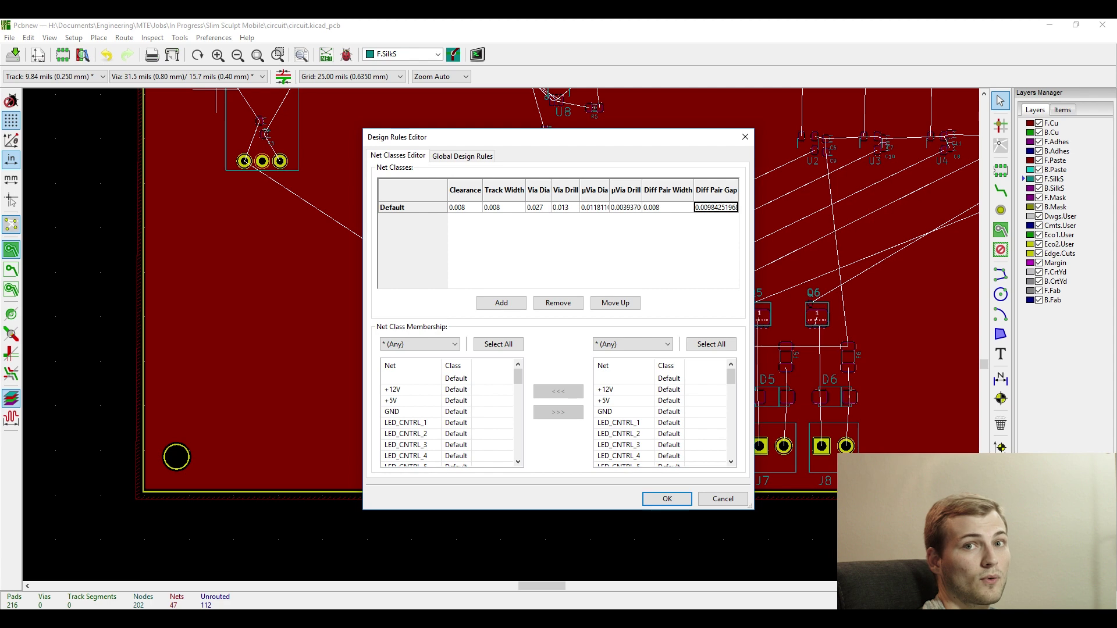
pyautogui.click(667, 499)
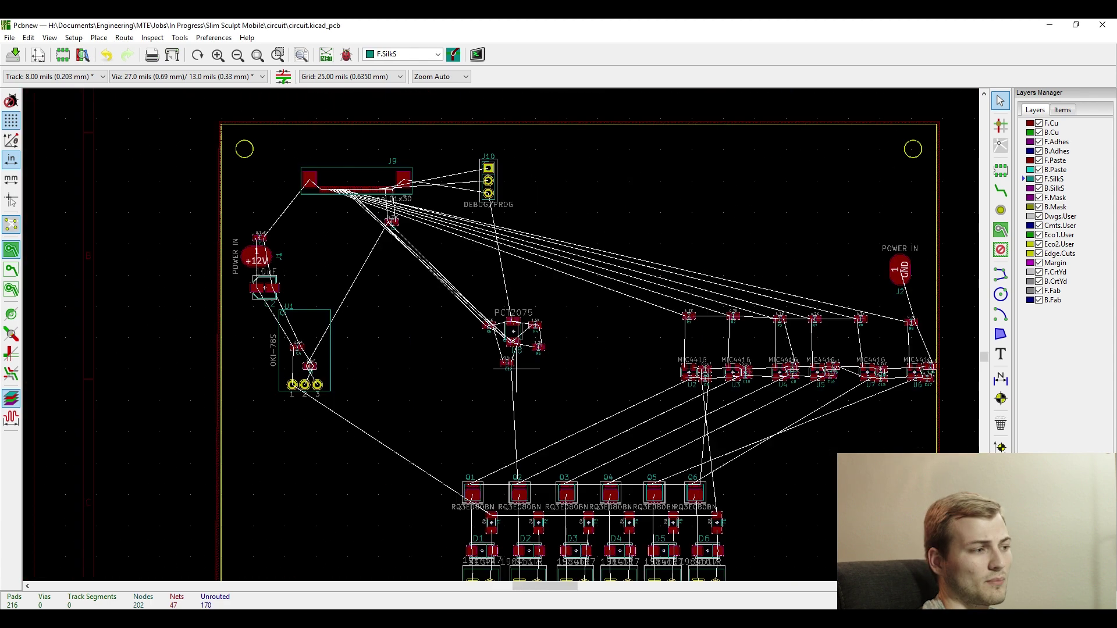
# Finish the dividing lines across the PCB outline in SolidWorks and place the imported grid of lines over the KiCad board.
pyautogui.scroll(3, 501, 334)
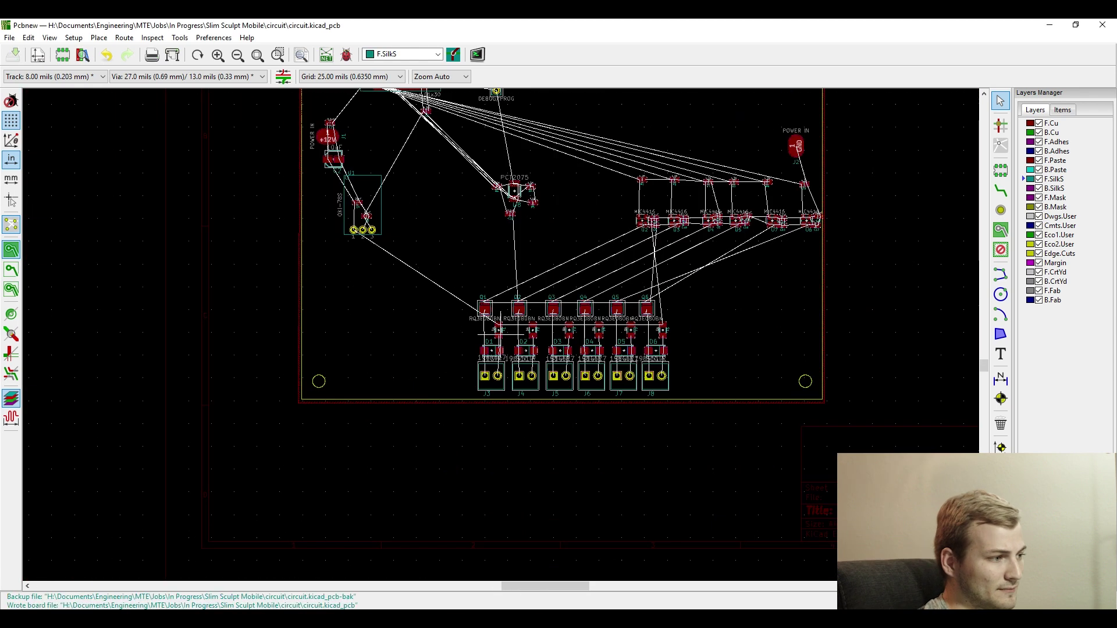
pyautogui.scroll(-2, 501, 335)
pyautogui.scroll(-4, 552, 355)
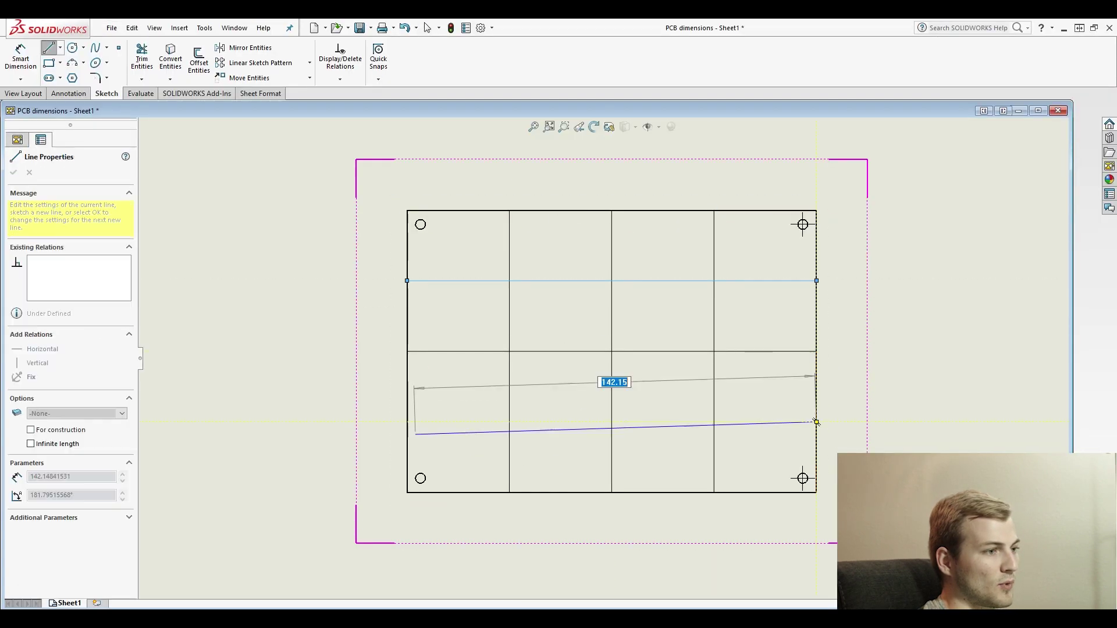
pyautogui.press('Escape')
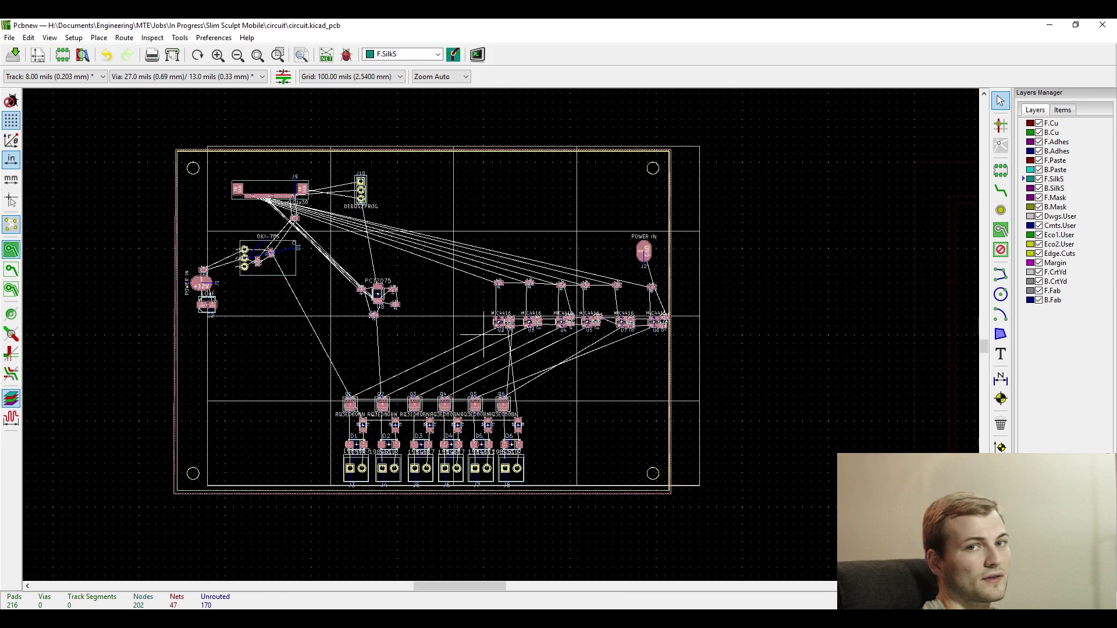
pyautogui.click(462, 475)
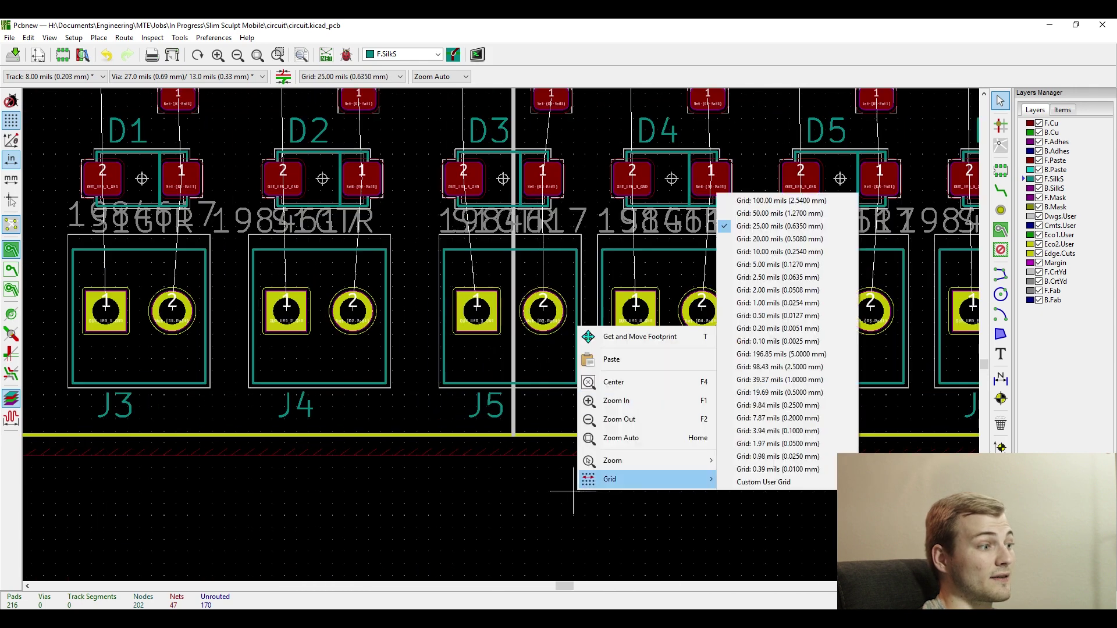
# Align terminals J3 to J8 and distribute them evenly in a row along the lower board edge, centred on the middle guide line.
pyautogui.click(786, 197)
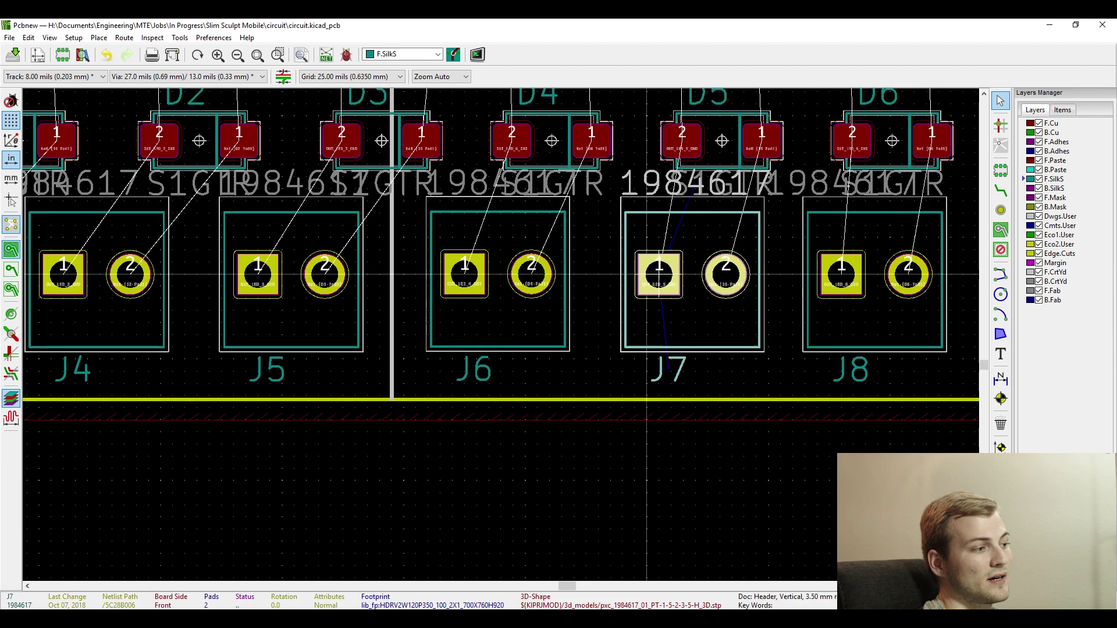
pyautogui.rightClick(337, 443)
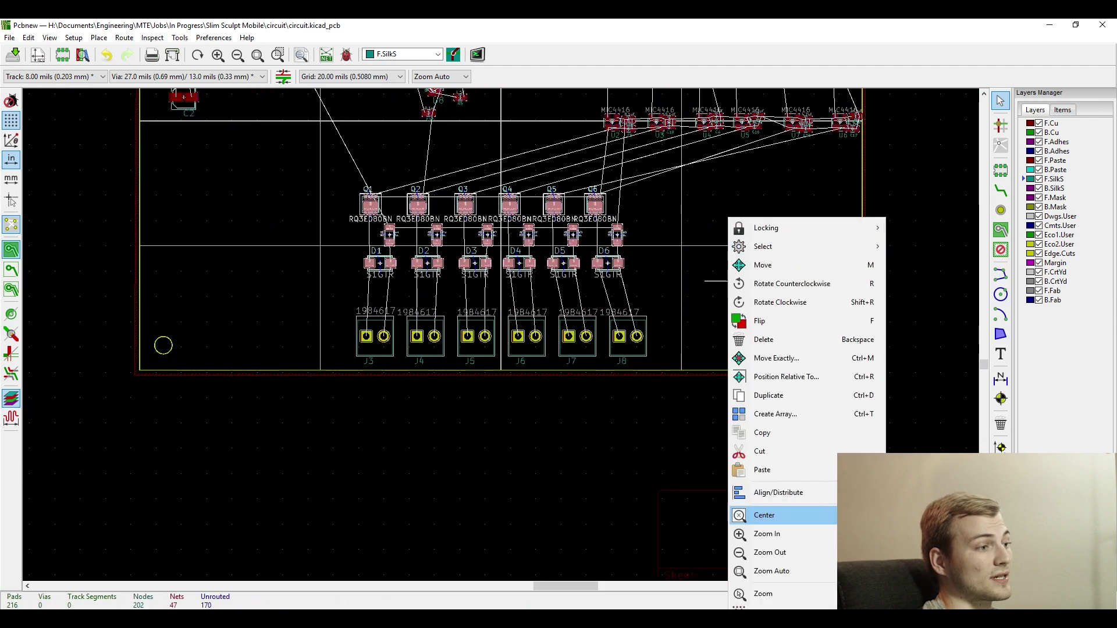
pyautogui.click(910, 169)
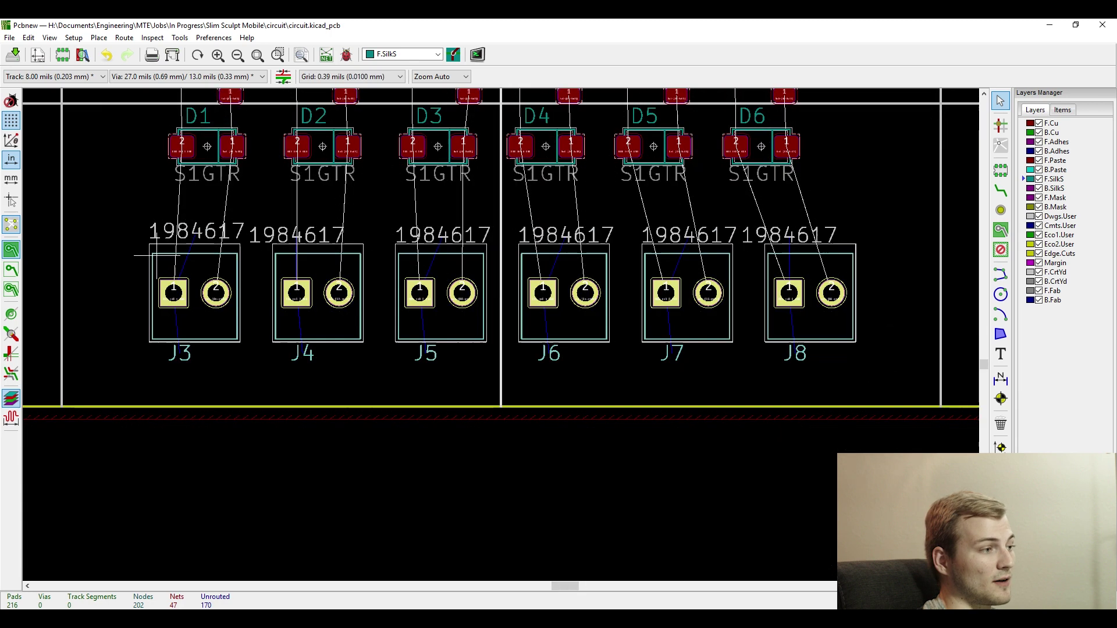
pyautogui.scroll(-2, 349, 291)
pyautogui.rightClick(536, 434)
pyautogui.click(571, 506)
pyautogui.scroll(6, 524, 344)
pyautogui.scroll(-8, 534, 346)
pyautogui.scroll(8, 529, 429)
# Measure the spacing of the terminal row relative to the guide lines.
pyautogui.hotkey('ctrl', 'shift', 'm')
pyautogui.click(586, 312)
pyautogui.press('Escape')
pyautogui.hotkey('ctrl', 'shift', 'm')
pyautogui.click(501, 349)
pyautogui.press('Escape')
pyautogui.press('Home')
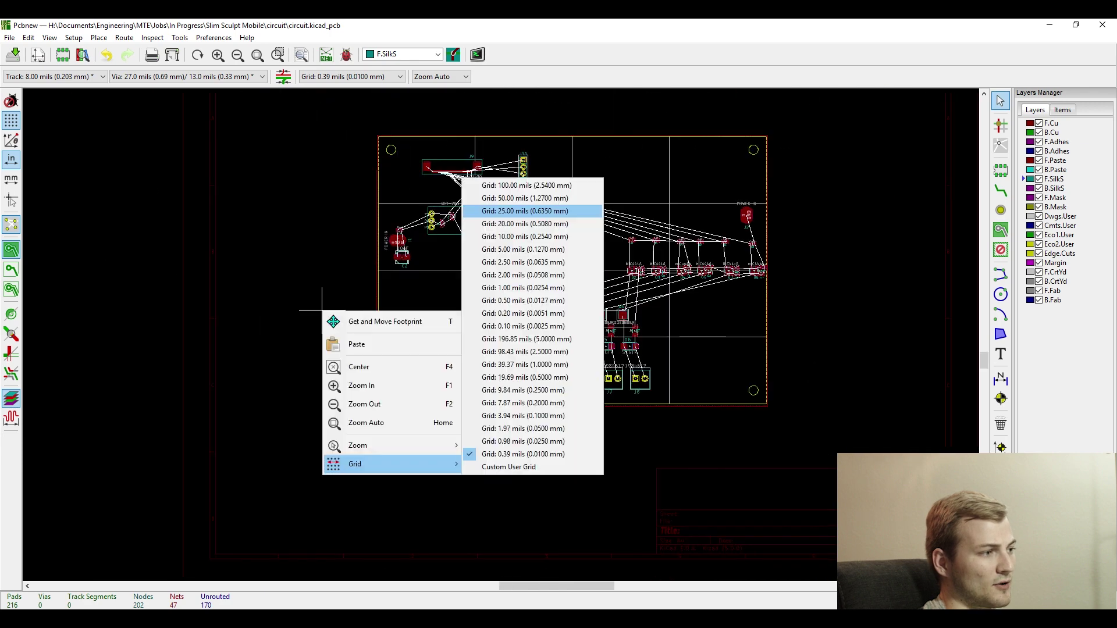
# Position transistor Q1 above diode D1 and route 80 mil F.Cu tracks from transistors Q1 to Q6 to the diodes' second pads.
pyautogui.scroll(1, 639, 367)
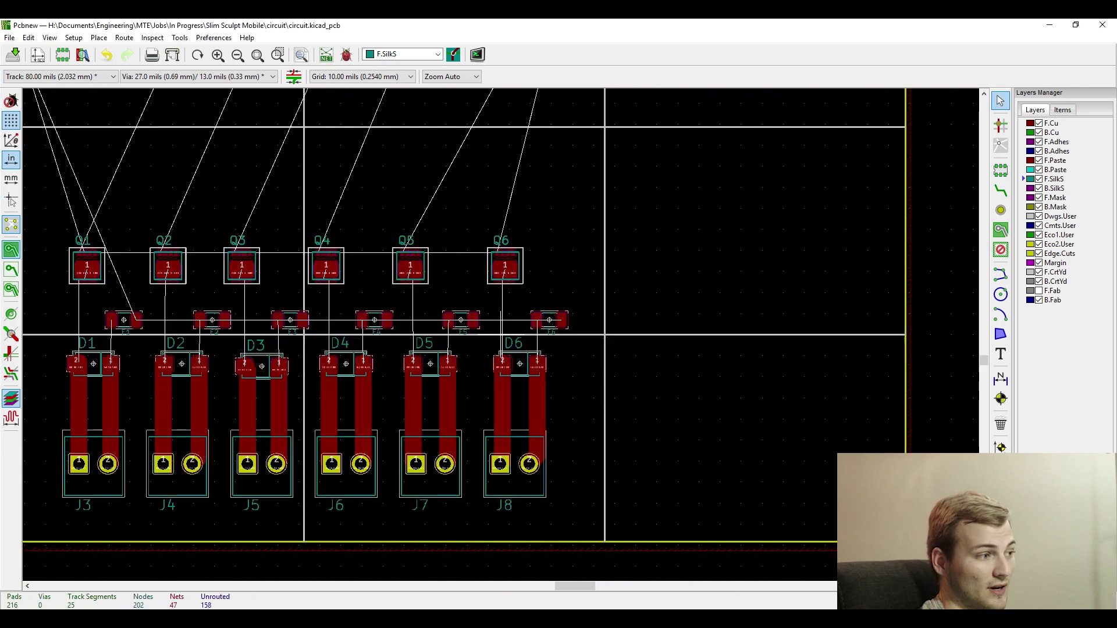
pyautogui.press('Escape')
pyautogui.press('m')
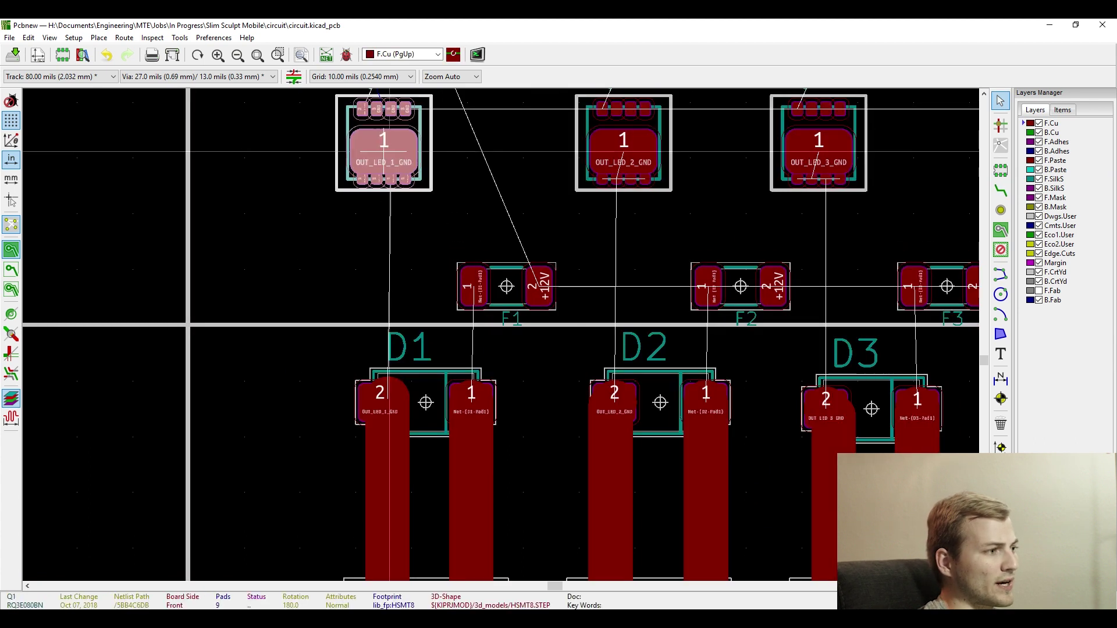
pyautogui.click(379, 402)
pyautogui.scroll(1, 648, 198)
pyautogui.click(465, 561)
pyautogui.click(475, 274)
pyautogui.click(487, 424)
pyautogui.click(474, 137)
pyautogui.scroll(1, 779, 301)
pyautogui.click(446, 149)
pyautogui.click(454, 452)
pyautogui.scroll(-3, 500, 287)
pyautogui.click(601, 361)
pyautogui.scroll(1, 601, 358)
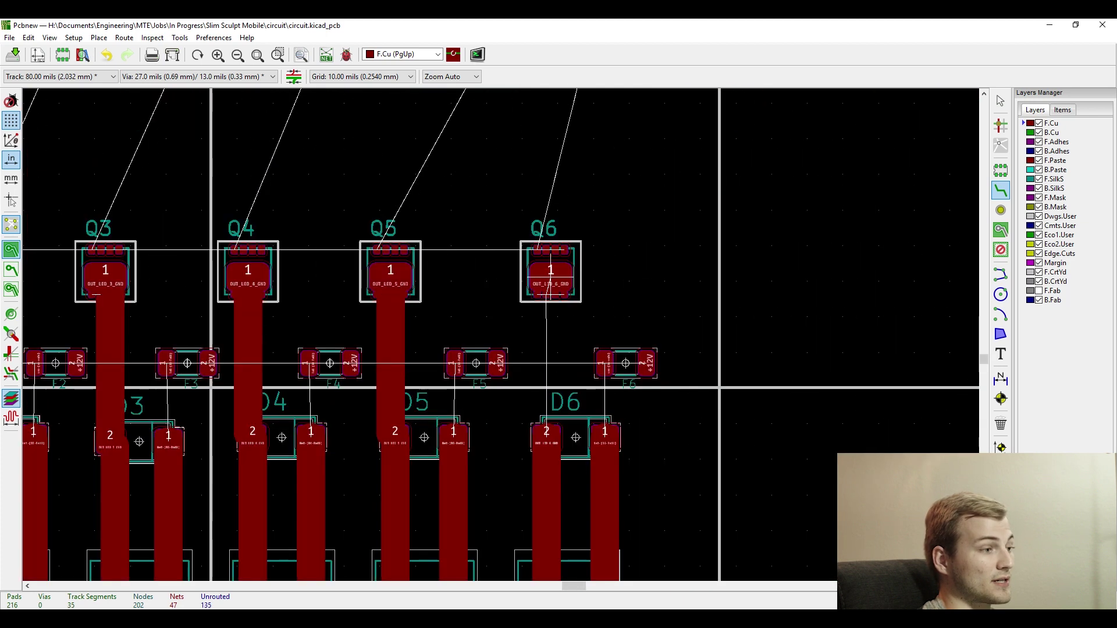
pyautogui.scroll(-3, 600, 358)
pyautogui.scroll(4, 598, 337)
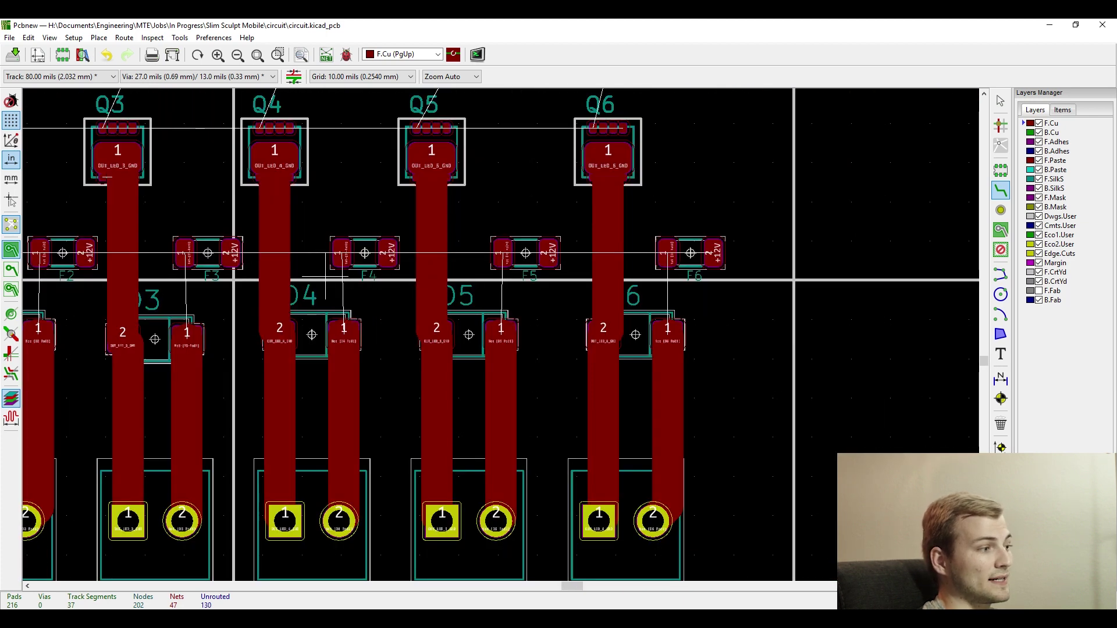
# Route 80 mil F.Cu tracks from the first pads of fuses F1 to F6 to the first pads of their diodes.
pyautogui.scroll(-1, 481, 302)
pyautogui.scroll(3, 630, 339)
pyautogui.click(501, 229)
pyautogui.click(501, 386)
pyautogui.click(178, 229)
pyautogui.click(177, 386)
pyautogui.click(467, 222)
pyautogui.click(470, 369)
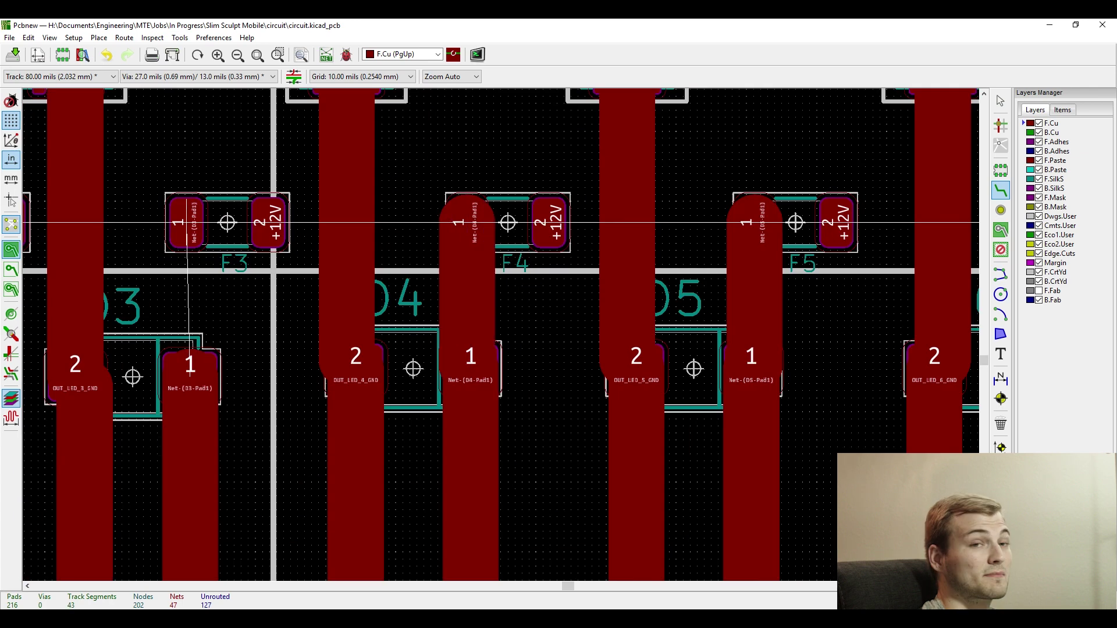
pyautogui.click(187, 222)
pyautogui.click(190, 376)
pyautogui.scroll(-1, 191, 376)
pyautogui.click(281, 205)
pyautogui.click(280, 319)
pyautogui.click(494, 258)
pyautogui.click(494, 401)
pyautogui.scroll(-5, 494, 402)
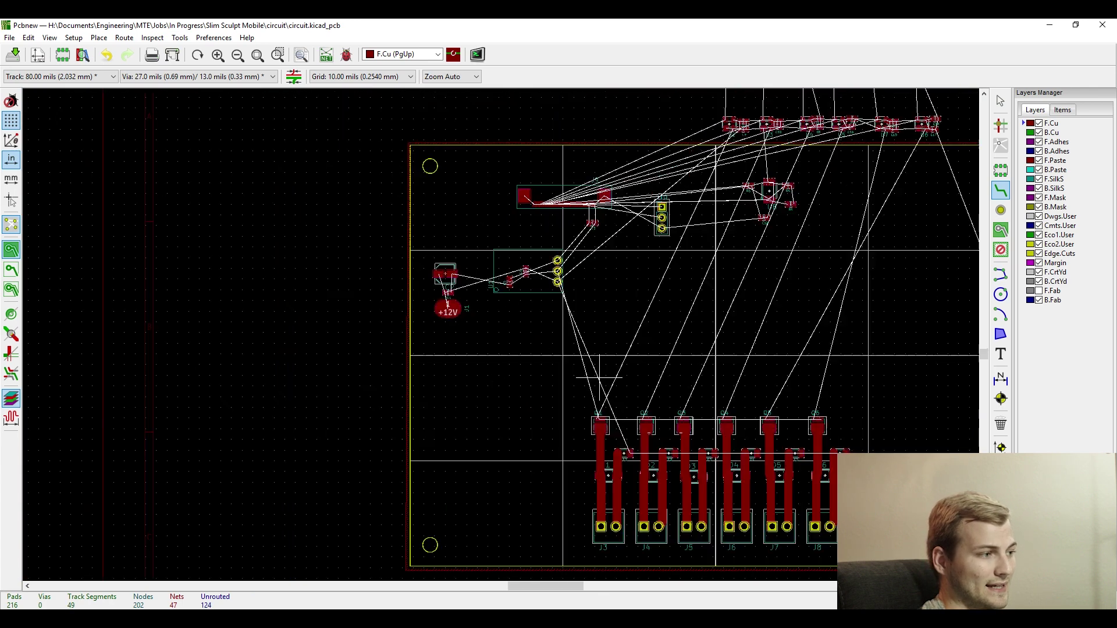
pyautogui.scroll(5, 560, 396)
pyautogui.scroll(-3, 500, 335)
pyautogui.scroll(3, 424, 272)
pyautogui.scroll(-1, 500, 335)
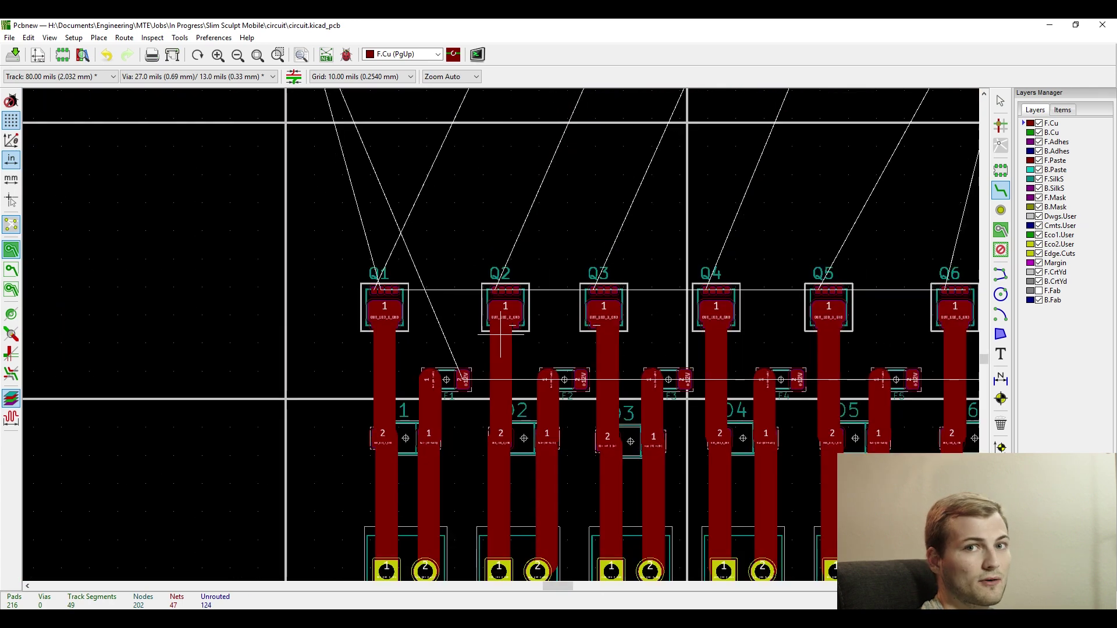
pyautogui.click(462, 380)
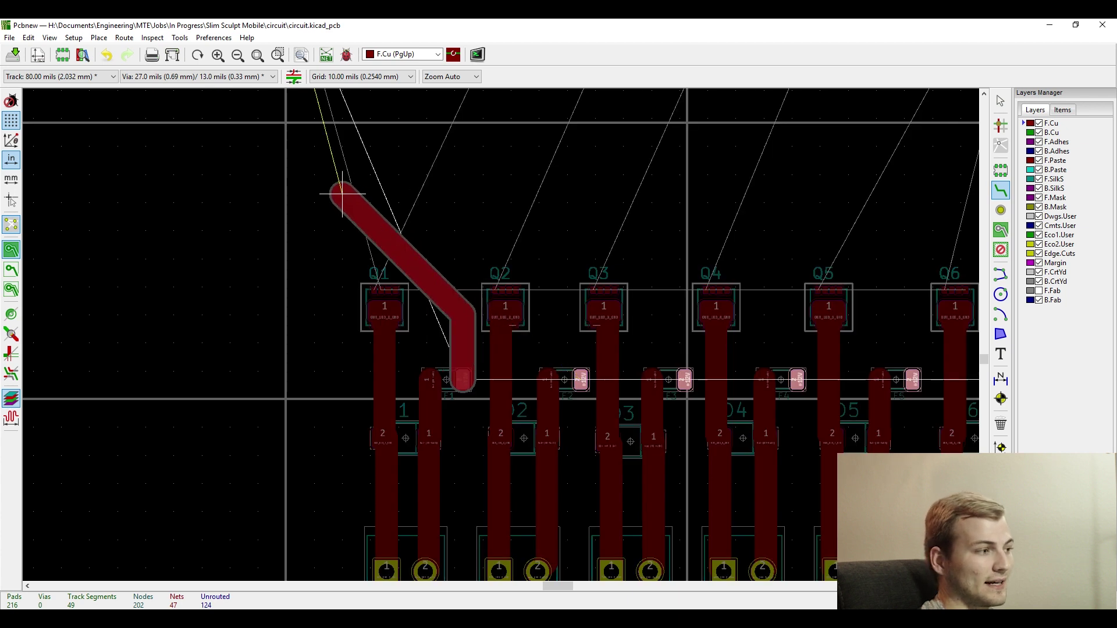
pyautogui.press('Escape')
pyautogui.press('Escape')
# Rotate fuse F1 upright above diode D1 with its +12V pad facing the transistor row.
pyautogui.scroll(5, 499, 332)
pyautogui.scroll(-3, 501, 342)
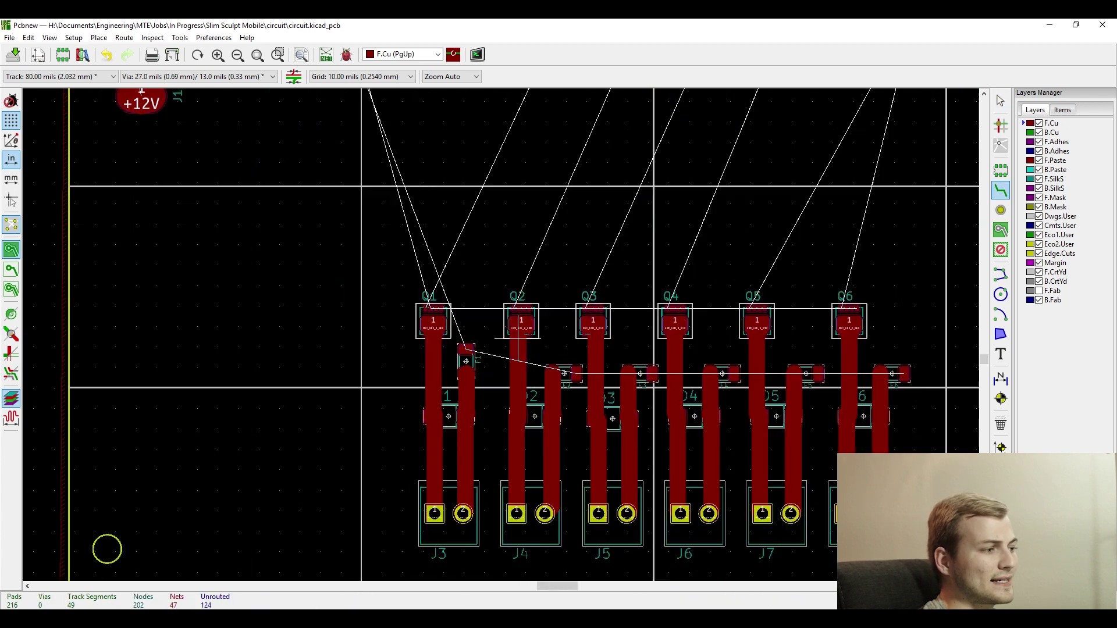
# Rotate fuses F2 to F6 upright above diodes D2 to D6 with their +12V pads facing the transistors, and save the board.
pyautogui.scroll(4, 541, 281)
pyautogui.scroll(-3, 541, 281)
pyautogui.scroll(2, 500, 335)
pyautogui.press('m')
pyautogui.press('r')
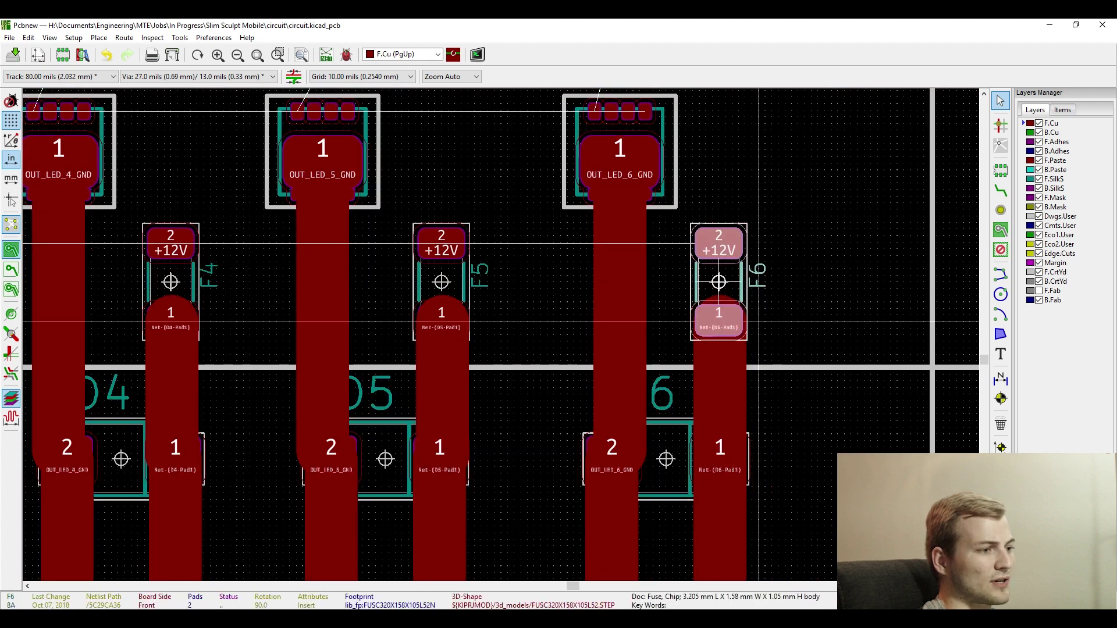
pyautogui.click(719, 282)
pyautogui.hotkey('ctrl', 's')
# Delete capacitors C1 and C2 above the +12V power connector J1.
pyautogui.scroll(-5, 409, 312)
pyautogui.scroll(2, 334, 309)
pyautogui.scroll(-2, 501, 334)
pyautogui.scroll(4, 224, 149)
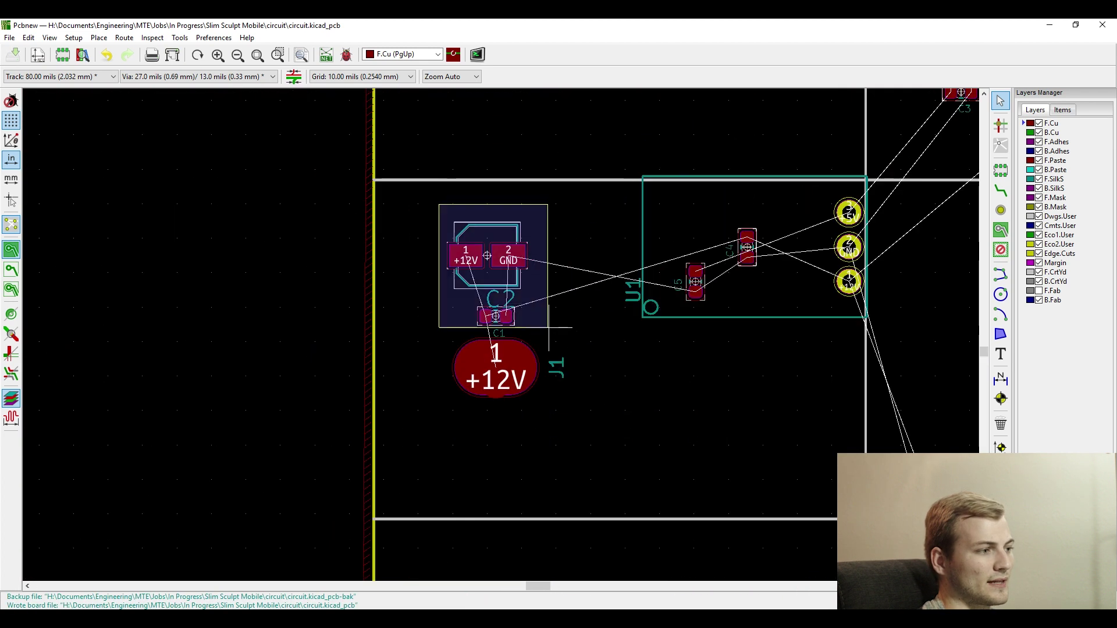
pyautogui.scroll(5, 549, 386)
pyautogui.click(1054, 179)
pyautogui.click(1001, 274)
pyautogui.scroll(-2, 455, 285)
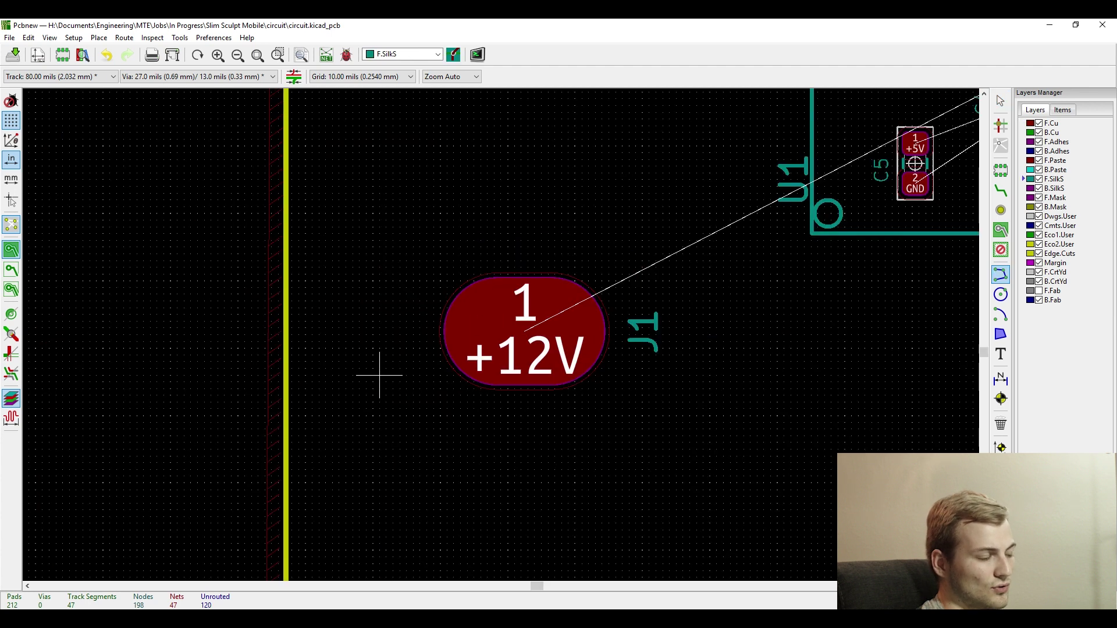
pyautogui.click(369, 394)
pyautogui.press('Escape')
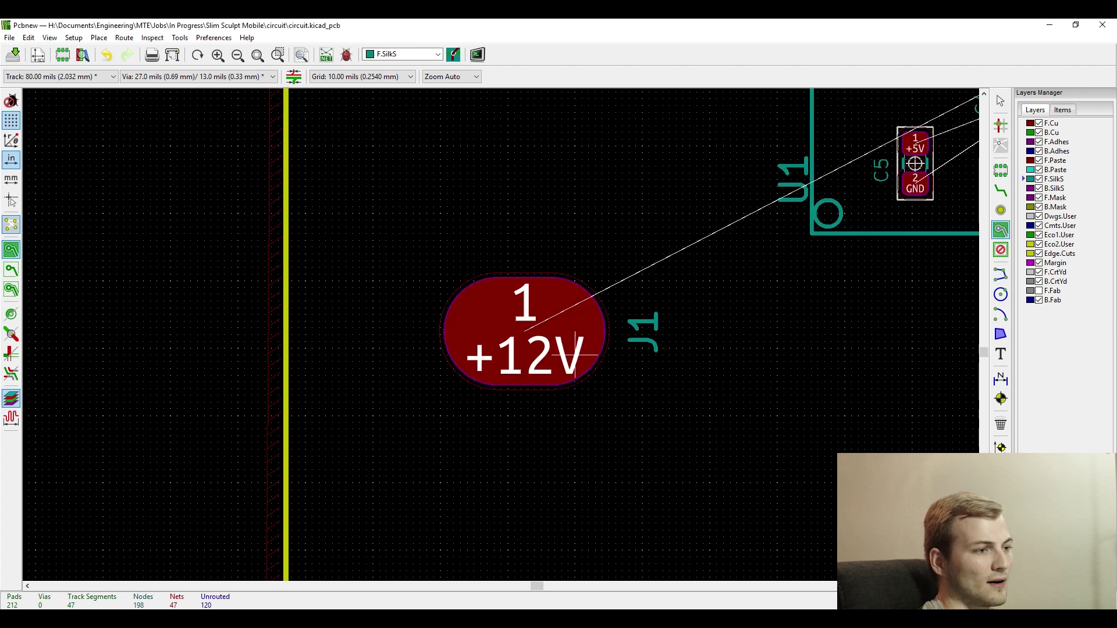
pyautogui.click(386, 401)
pyautogui.press('Escape')
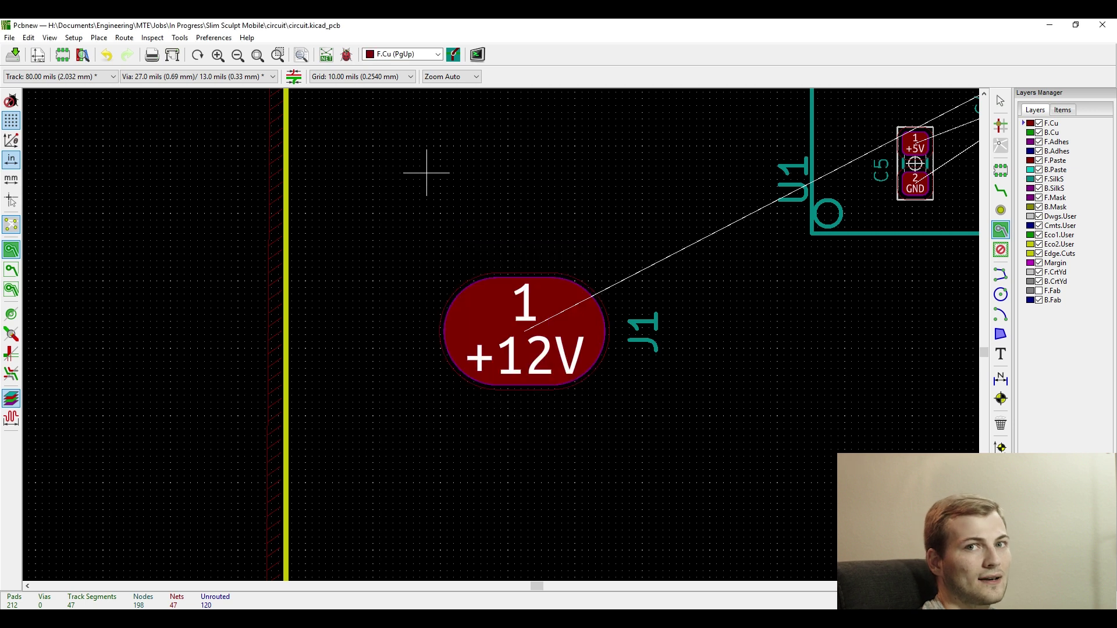
# Draw a closed +12V copper zone on F.Cu as a rectangle with chamfered corners around the pad of power connector J1.
pyautogui.click(400, 395)
pyautogui.click(466, 229)
pyautogui.click(658, 452)
pyautogui.scroll(4, 434, 431)
pyautogui.click(469, 303)
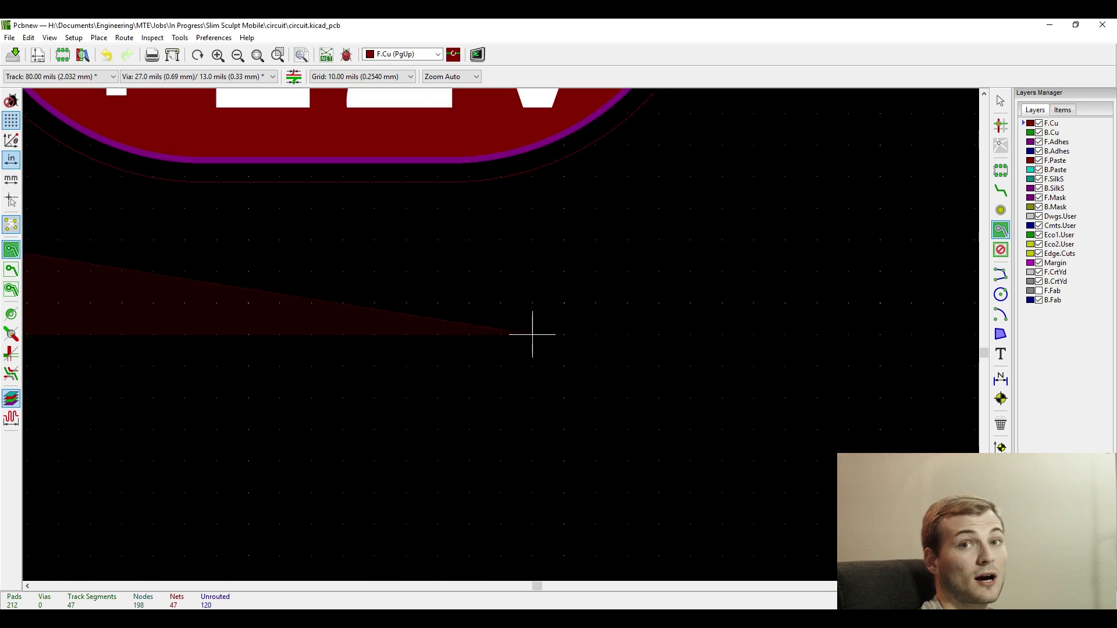
pyautogui.scroll(-3, 593, 334)
pyautogui.click(544, 334)
pyautogui.click(573, 294)
pyautogui.scroll(2, 573, 93)
pyautogui.scroll(-3, 501, 334)
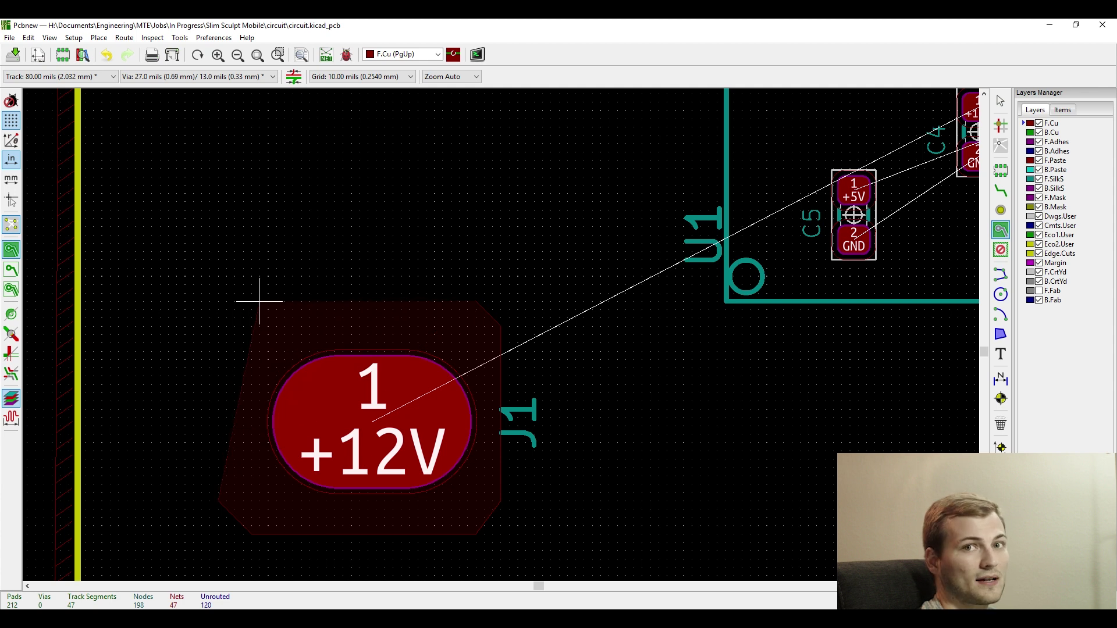
pyautogui.scroll(4, 218, 326)
pyautogui.scroll(-4, 500, 326)
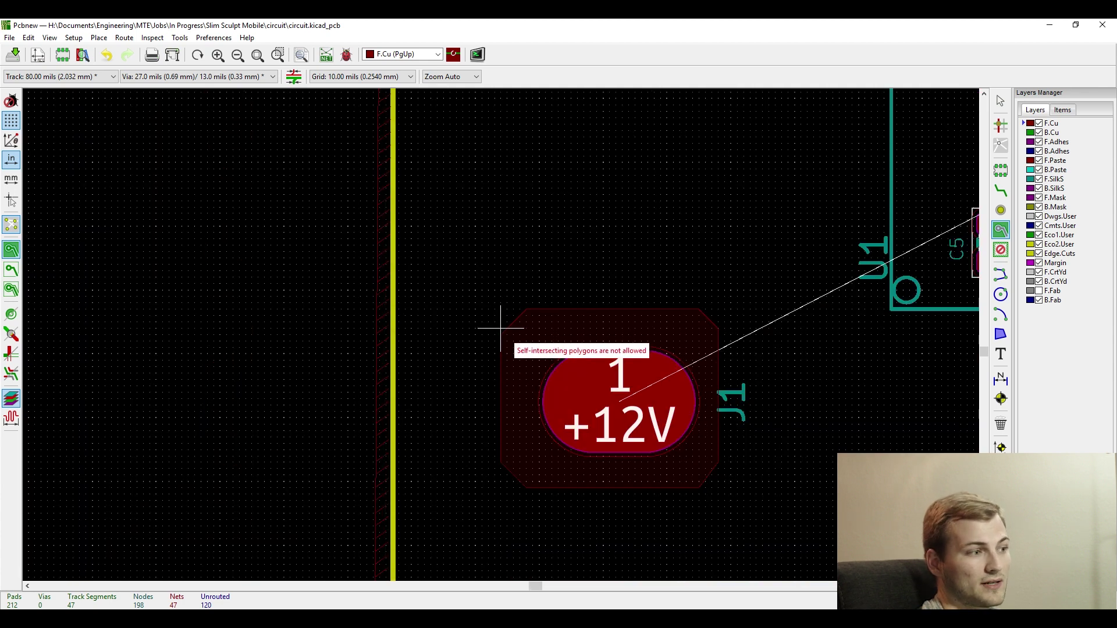
pyautogui.scroll(4, 500, 335)
pyautogui.rightClick(501, 365)
pyautogui.click(541, 418)
pyautogui.scroll(-5, 501, 343)
pyautogui.press('Escape')
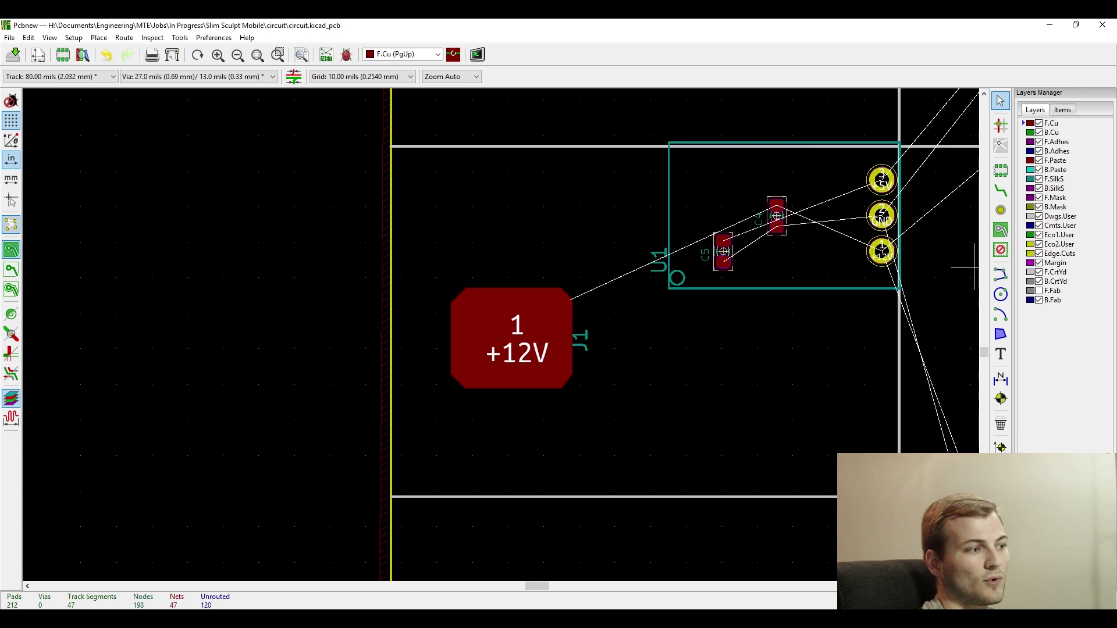
# Move converter U1 together with capacitors C4 and C5 further above power connector J1.
pyautogui.moveTo(407, 285); pyautogui.dragTo(501, 329)
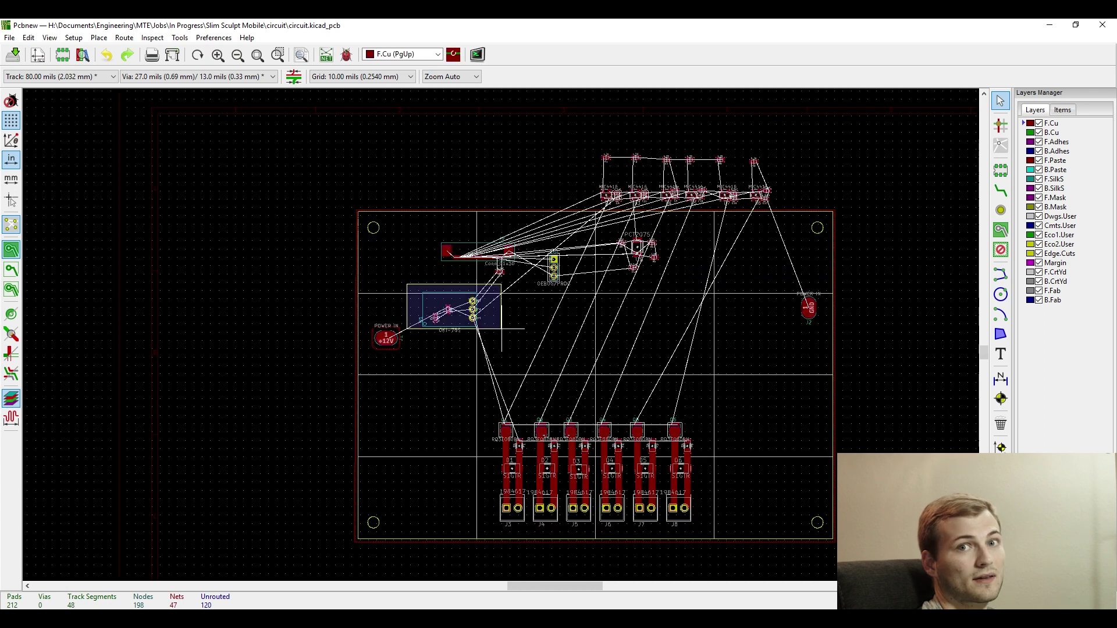
pyautogui.press('m')
pyautogui.click(461, 294)
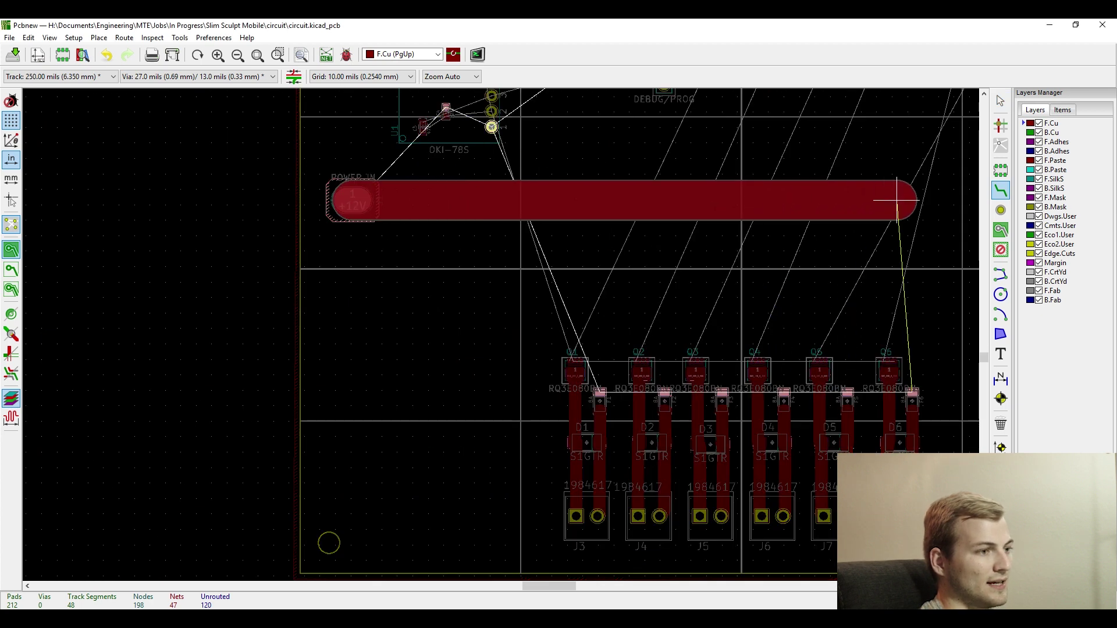
# Route a 250 mil F.Cu track horizontally from J1's +12V pad to above fuse F6.
pyautogui.doubleClick(913, 201)
pyautogui.scroll(-3, 873, 298)
pyautogui.scroll(3, 488, 347)
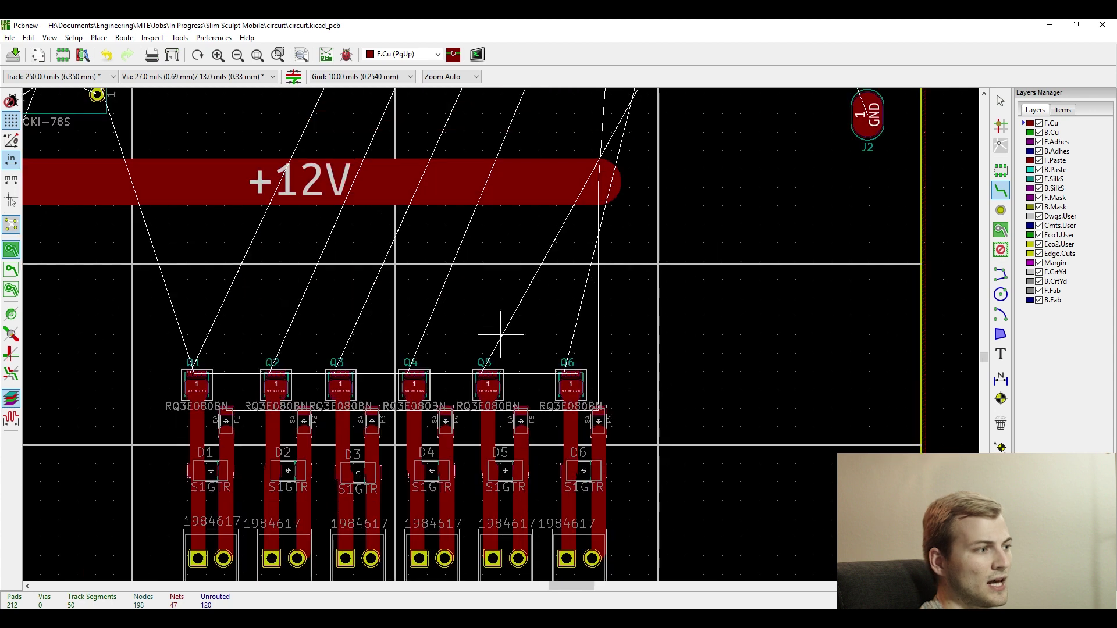
pyautogui.scroll(-3, 504, 231)
pyautogui.scroll(2, 501, 333)
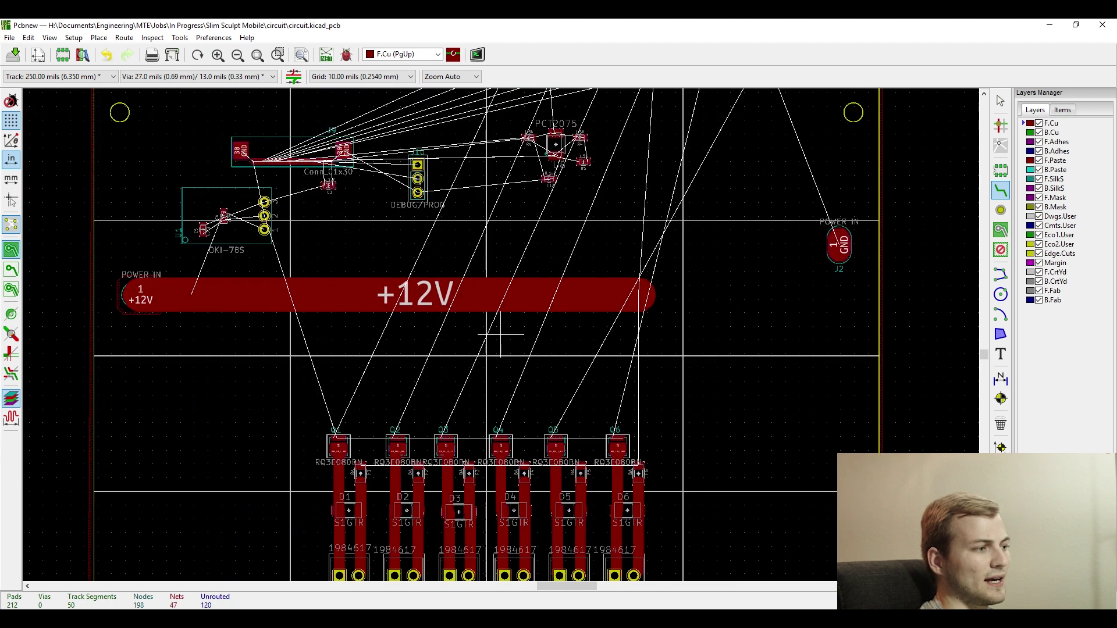
# Place a through via in the empty area beyond the end of the +12V track and assign it to the +12V net.
pyautogui.click(99, 38)
pyautogui.click(120, 73)
pyautogui.scroll(5, 815, 326)
pyautogui.click(428, 394)
pyautogui.press('Escape')
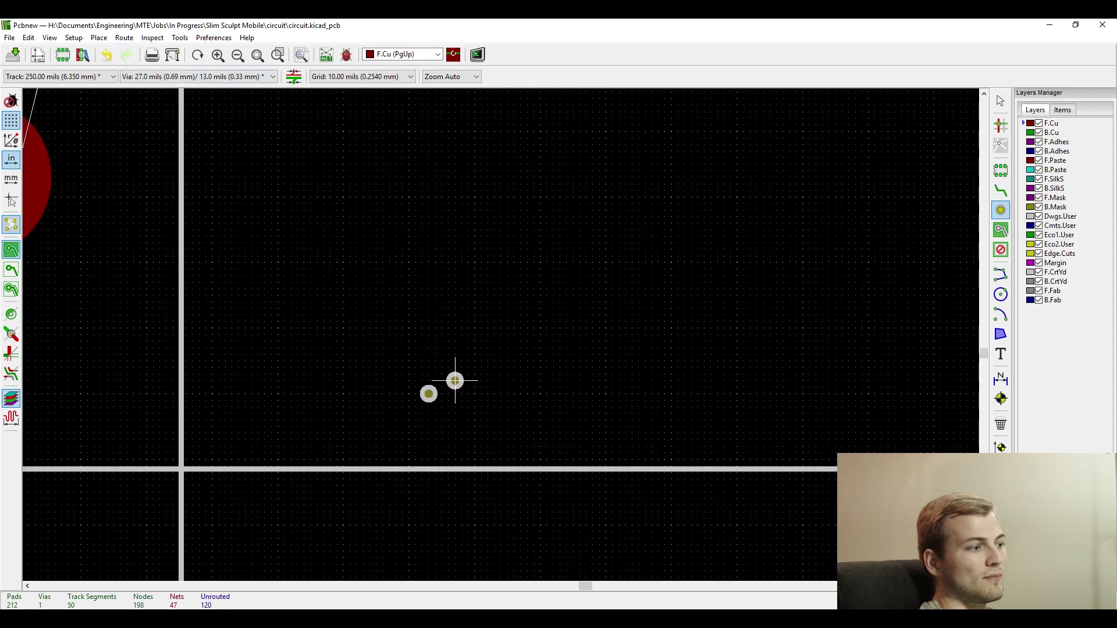
pyautogui.doubleClick(429, 394)
pyautogui.click(547, 265)
pyautogui.click(466, 285)
pyautogui.click(638, 404)
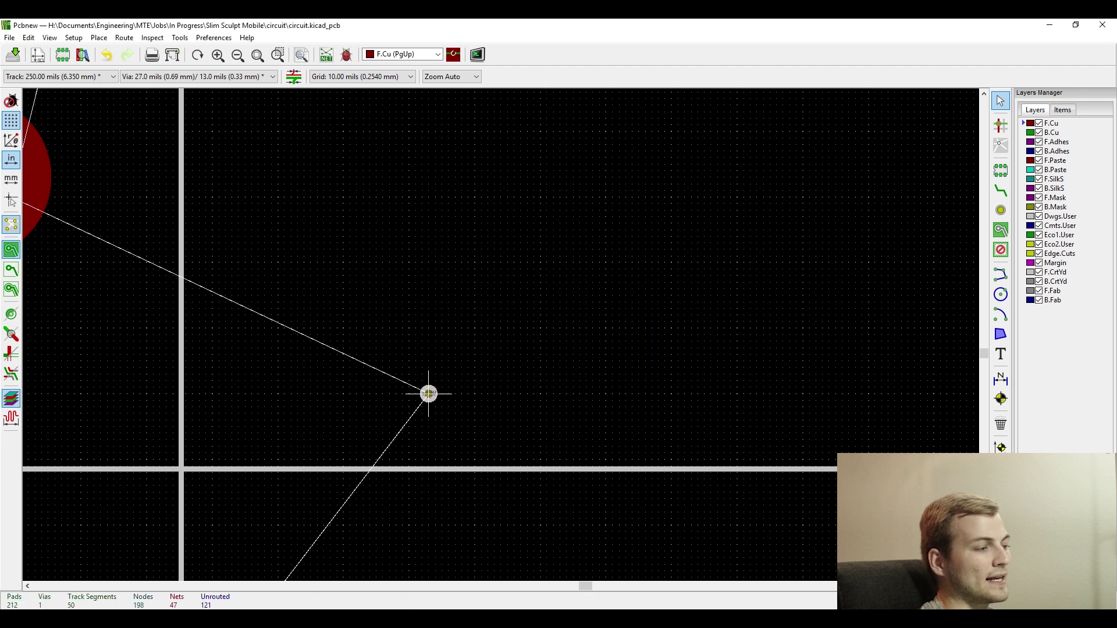
# Move the new +12V via to the far end of the 250 mil track.
pyautogui.press('m')
pyautogui.scroll(-2, 429, 393)
pyautogui.scroll(4, 355, 277)
pyautogui.click(500, 334)
# Set the Default net class via drill to 0.04 in with a via diameter of 0.08 in.
pyautogui.click(153, 38)
pyautogui.moveTo(99, 38)
pyautogui.click(107, 72)
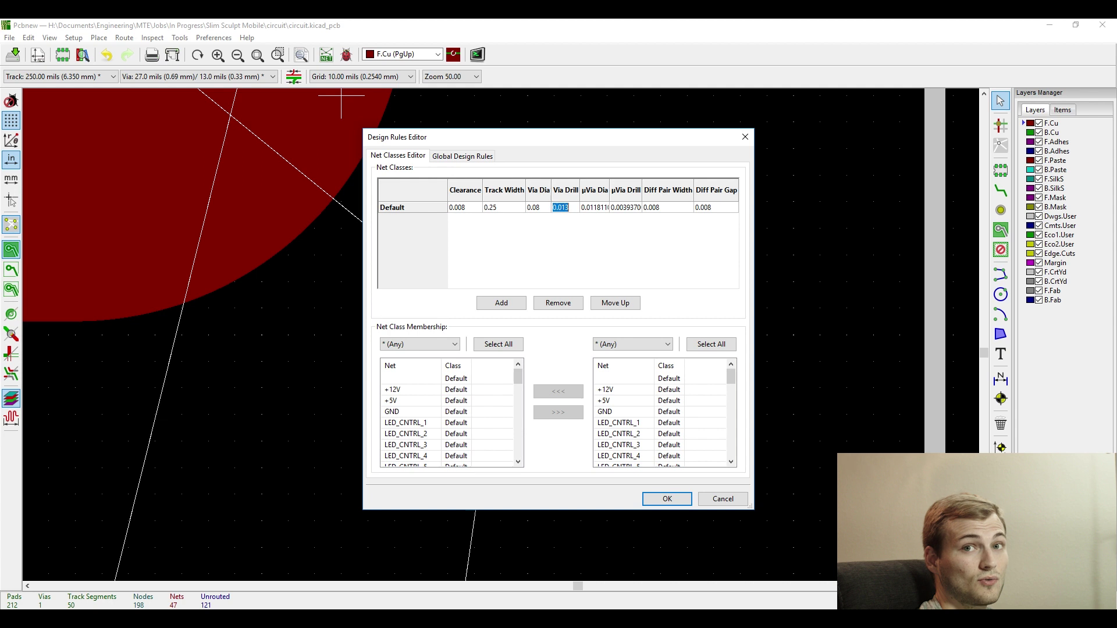
pyautogui.write('0.04')
pyautogui.click(667, 499)
# Set the Default net class via diameter to 0.15 in and drill to 0.075 in, and update the placed via.
pyautogui.scroll(-3, 500, 335)
pyautogui.click(214, 38)
pyautogui.moveTo(74, 38)
pyautogui.click(108, 73)
pyautogui.doubleClick(534, 208)
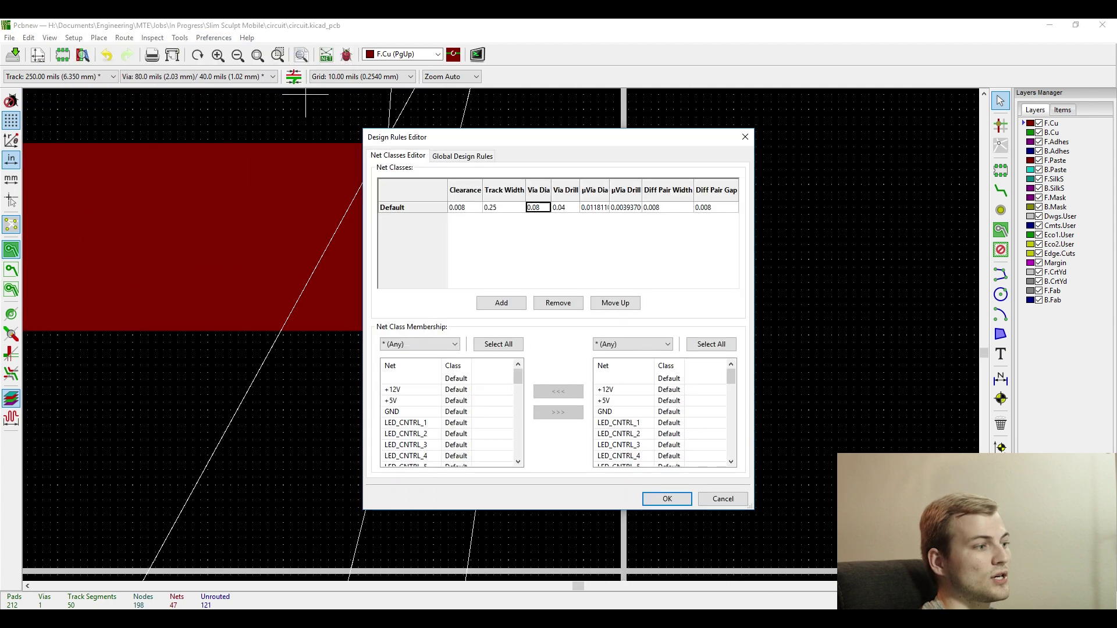
pyautogui.doubleClick(563, 208)
pyautogui.write('0.075')
pyautogui.click(667, 499)
pyautogui.press('e')
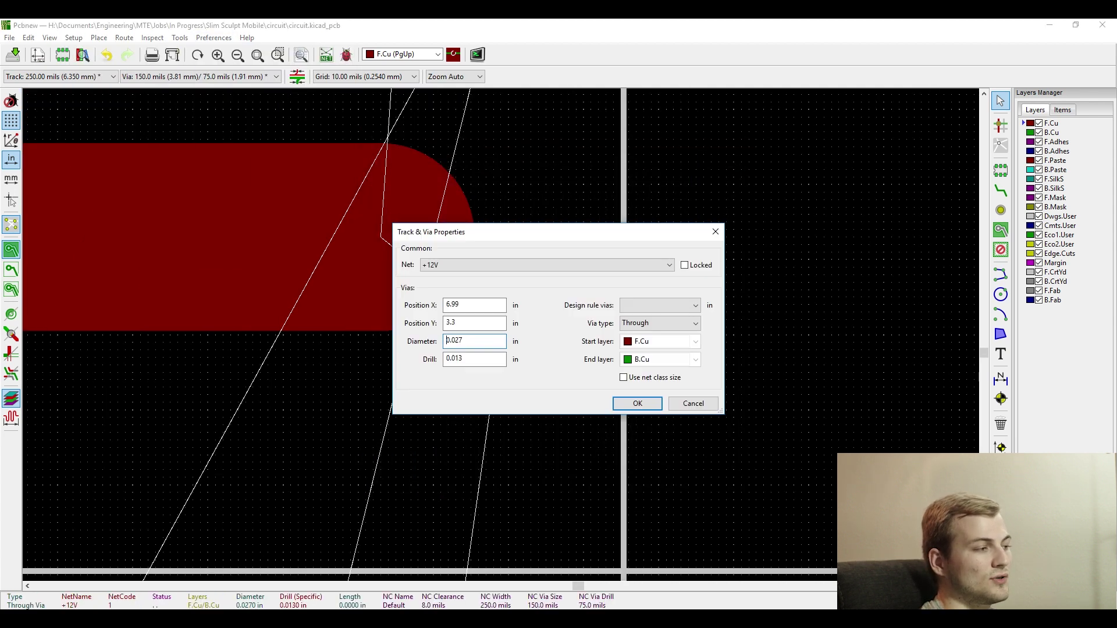
pyautogui.press('Return')
# Set the Default net class via to 0.08 in diameter with a 0.04 in drill, and apply the net class size to the placed via.
pyautogui.click(74, 38)
pyautogui.click(99, 72)
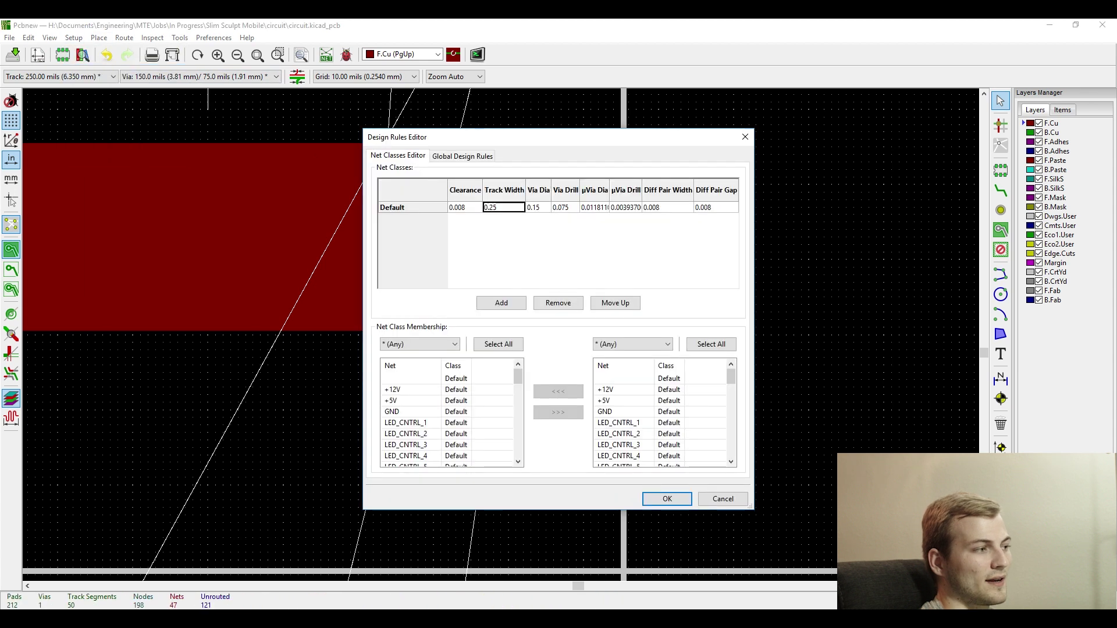
pyautogui.press('Return')
pyautogui.doubleClick(499, 331)
pyautogui.press('Return')
pyautogui.scroll(-3, 498, 333)
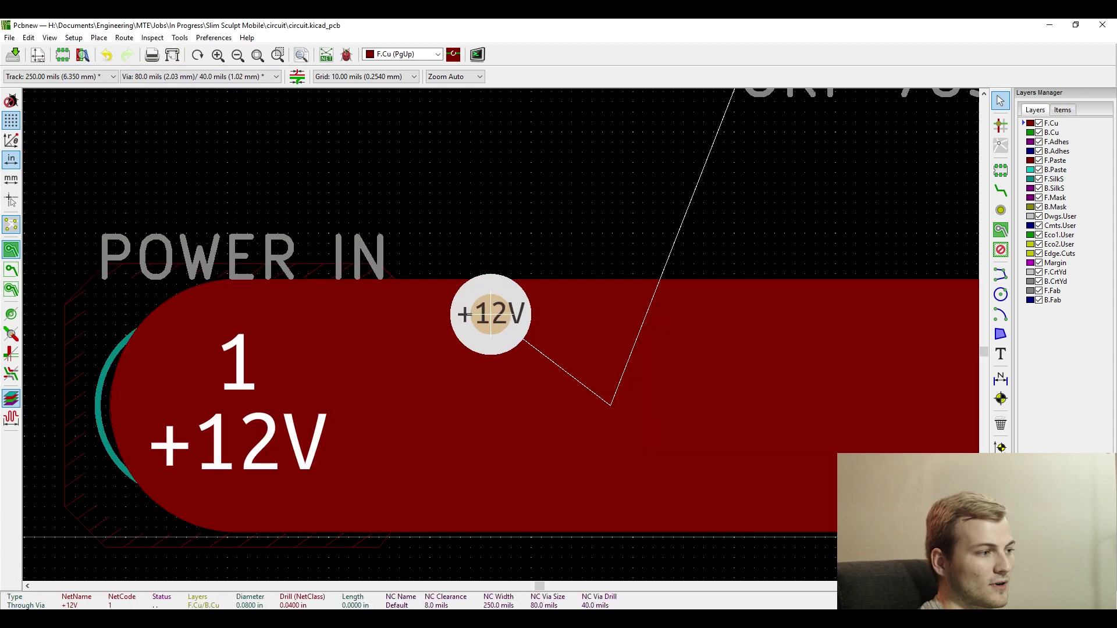
# Move the via onto J1's pad, set the grid to 100 mils and duplicate the via in two rows along the +12V track.
pyautogui.moveTo(491, 315); pyautogui.dragTo(229, 335)
pyautogui.rightClick(413, 188)
pyautogui.click(593, 420)
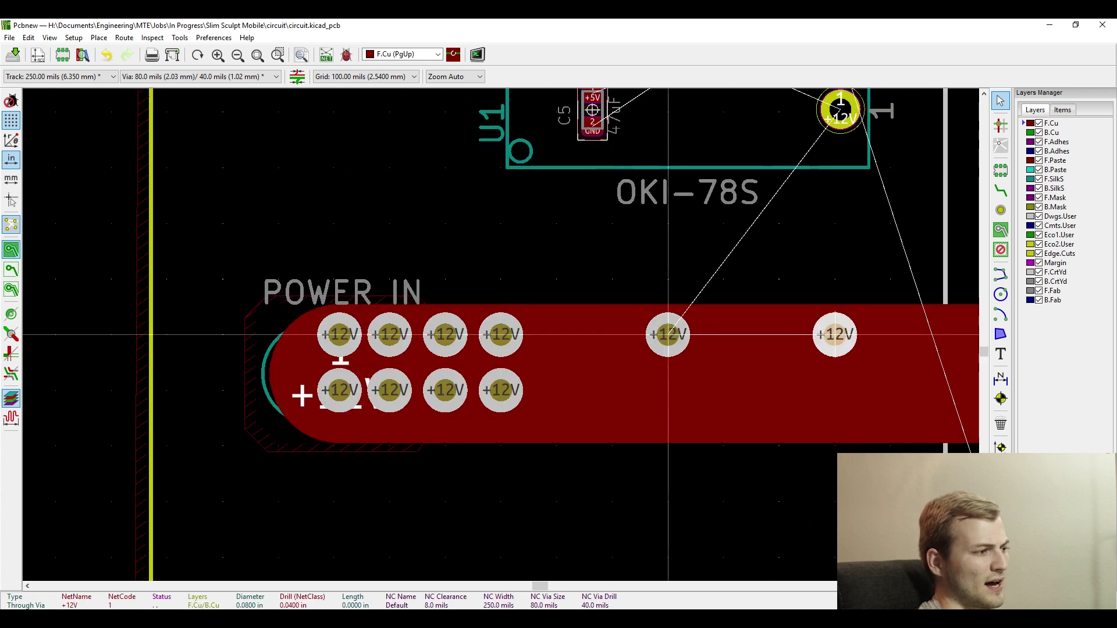
pyautogui.scroll(-2, 613, 390)
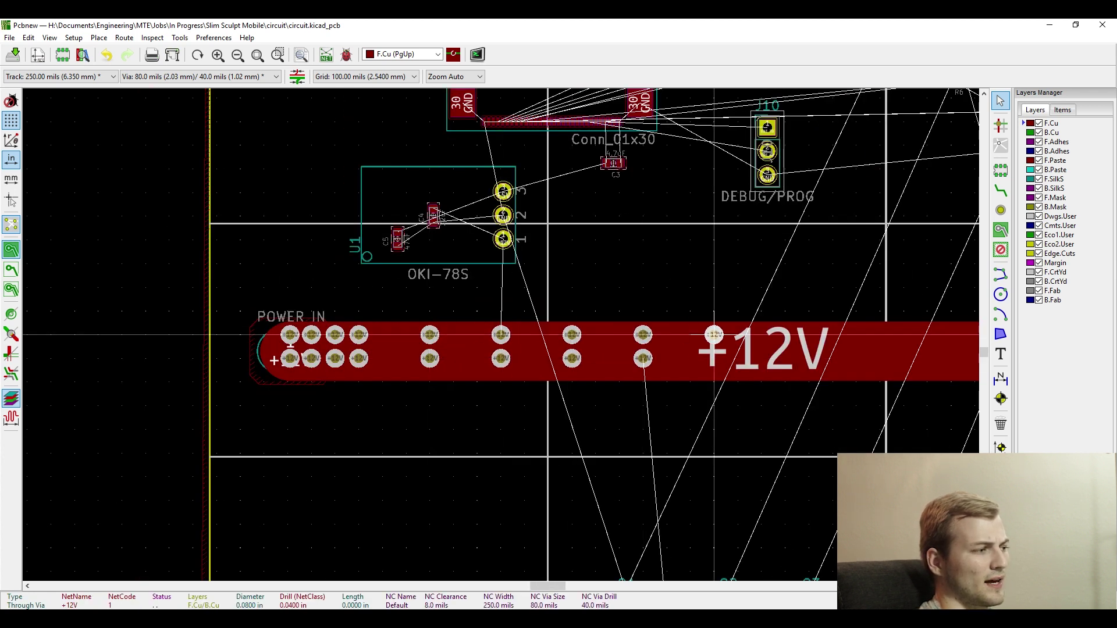
pyautogui.scroll(-1, 715, 349)
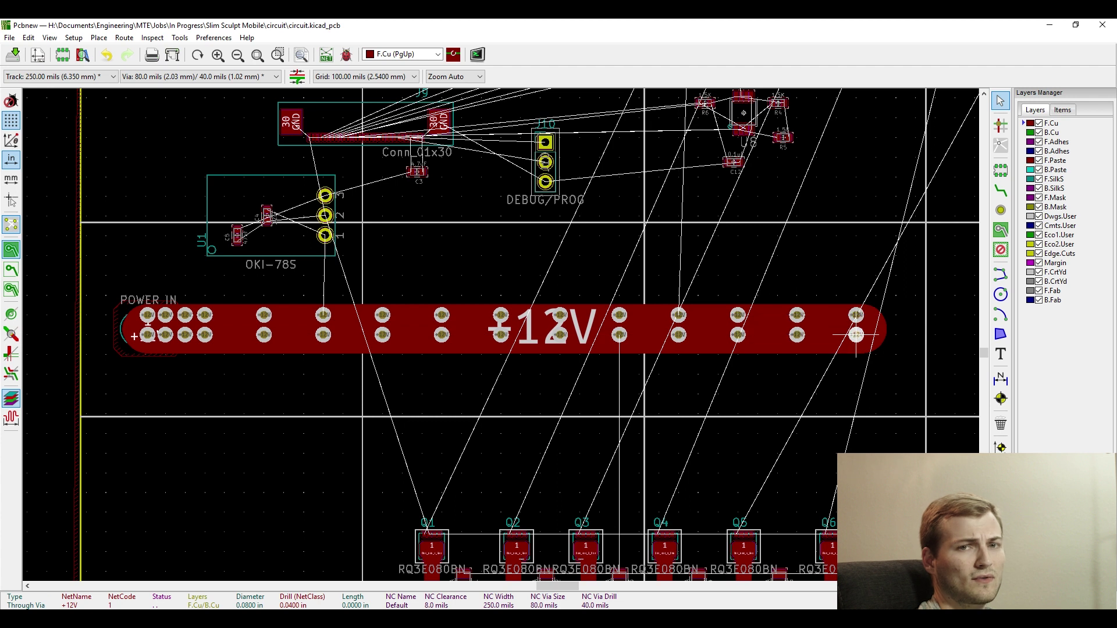
pyautogui.click(856, 334)
# Delete the 250 mil +12V track and reroute it on F.Cu from connector J1 along both via rows, returning the grid to 10 mils.
pyautogui.press('m')
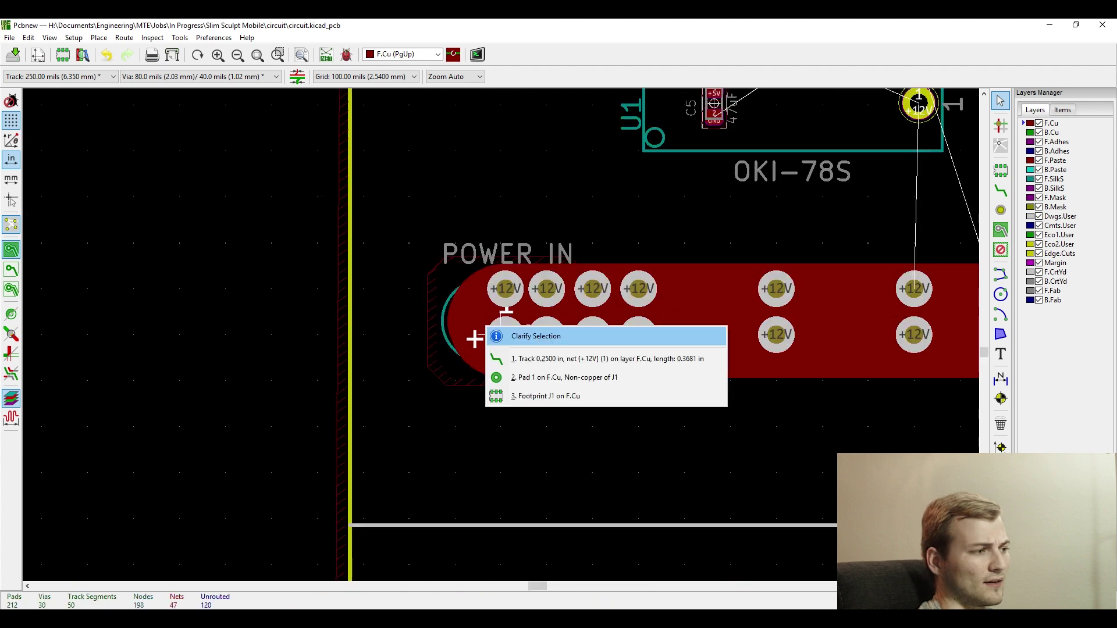
pyautogui.click(512, 398)
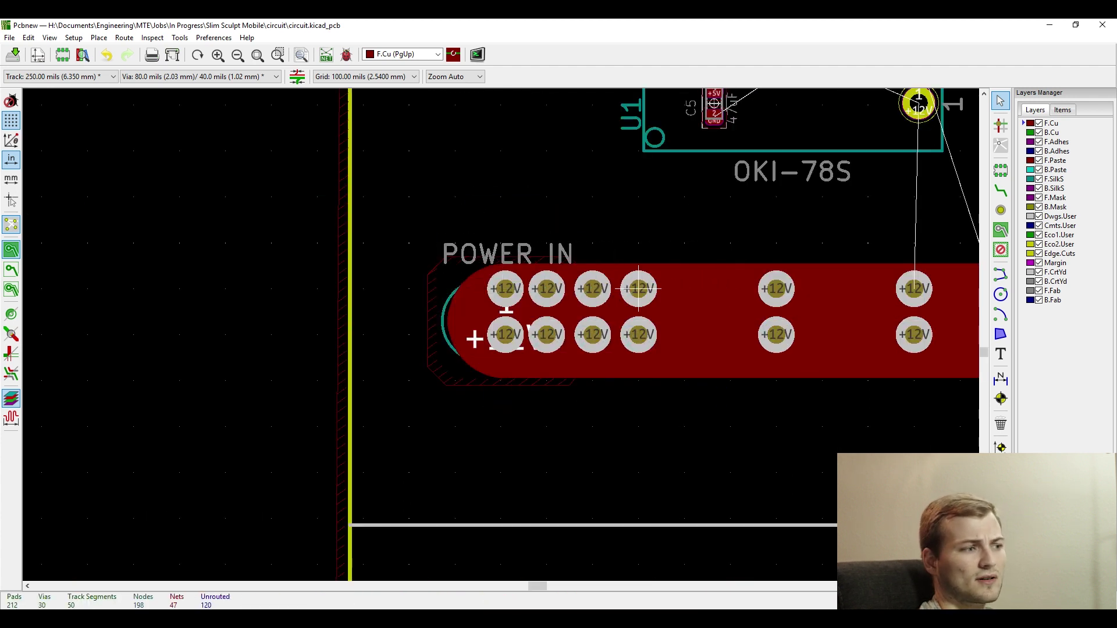
pyautogui.press('Delete')
pyautogui.scroll(-1, 956, 333)
pyautogui.scroll(-2, 217, 298)
pyautogui.scroll(2, 501, 335)
pyautogui.press('x')
pyautogui.scroll(-3, 758, 334)
pyautogui.rightClick(648, 335)
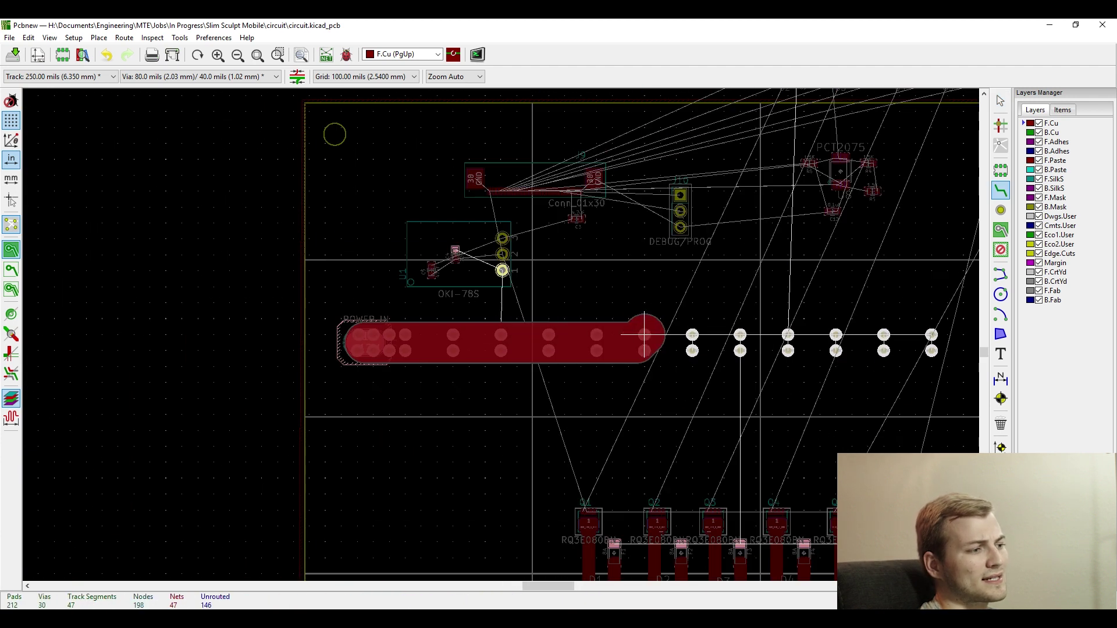
pyautogui.moveTo(699, 609)
pyautogui.click(923, 384)
pyautogui.scroll(3, 893, 335)
pyautogui.click(585, 353)
pyautogui.press('Escape')
pyautogui.press('Escape')
# Fill all copper zones on the board.
pyautogui.scroll(-3, 584, 349)
pyautogui.scroll(2, 256, 351)
pyautogui.press('b')
pyautogui.scroll(-2, 682, 324)
pyautogui.scroll(3, 414, 332)
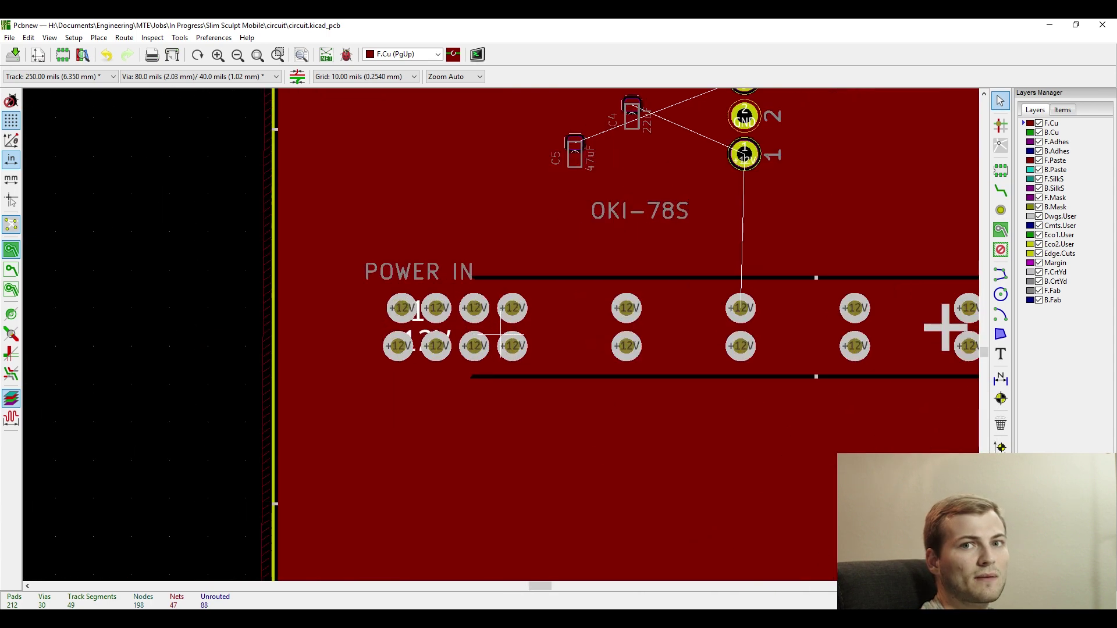
# Edit and apply the properties of the copper zone at power connector J1.
pyautogui.scroll(-4, 500, 335)
pyautogui.press('e')
pyautogui.press('Escape')
pyautogui.scroll(5, 593, 449)
pyautogui.press('e')
pyautogui.click(659, 454)
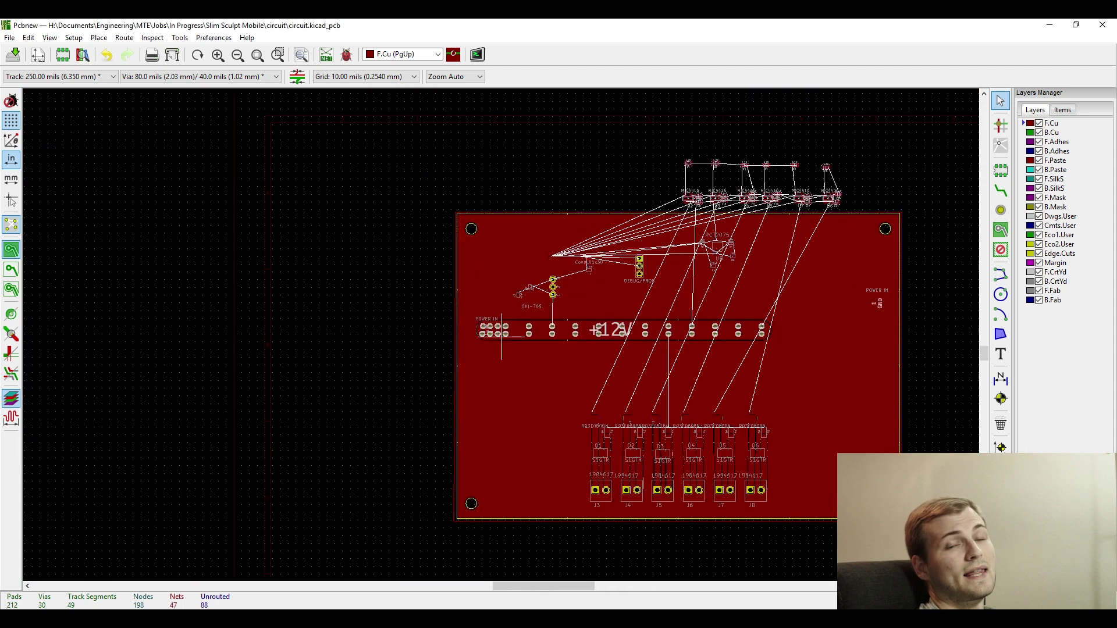
pyautogui.scroll(3, 499, 330)
pyautogui.scroll(-2, 497, 327)
pyautogui.click(1051, 132)
pyautogui.click(1001, 190)
pyautogui.scroll(4, 195, 271)
pyautogui.scroll(-2, 605, 361)
pyautogui.click(500, 336)
pyautogui.press('Escape')
# Route a matching 250 mil B.Cu track along the via rows from the single end via back to power connector J1.
pyautogui.press('pageup')
pyautogui.press('pagedown')
pyautogui.scroll(2, 454, 345)
pyautogui.press('pageup')
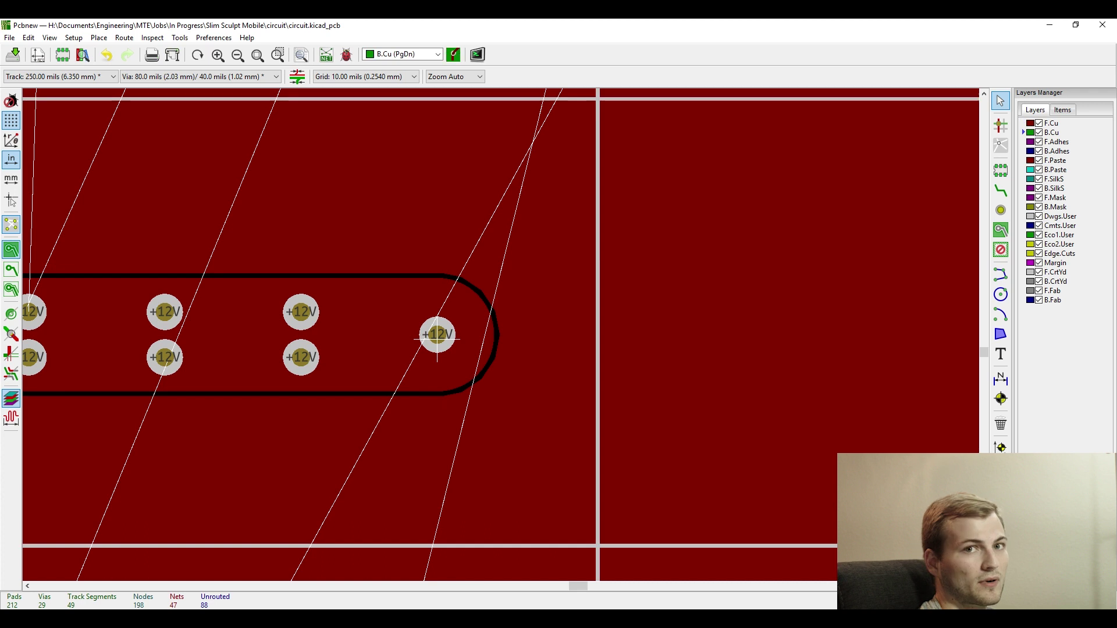
pyautogui.press('x')
pyautogui.press('pagedown')
pyautogui.scroll(-1, 501, 335)
pyautogui.scroll(-1, 501, 335)
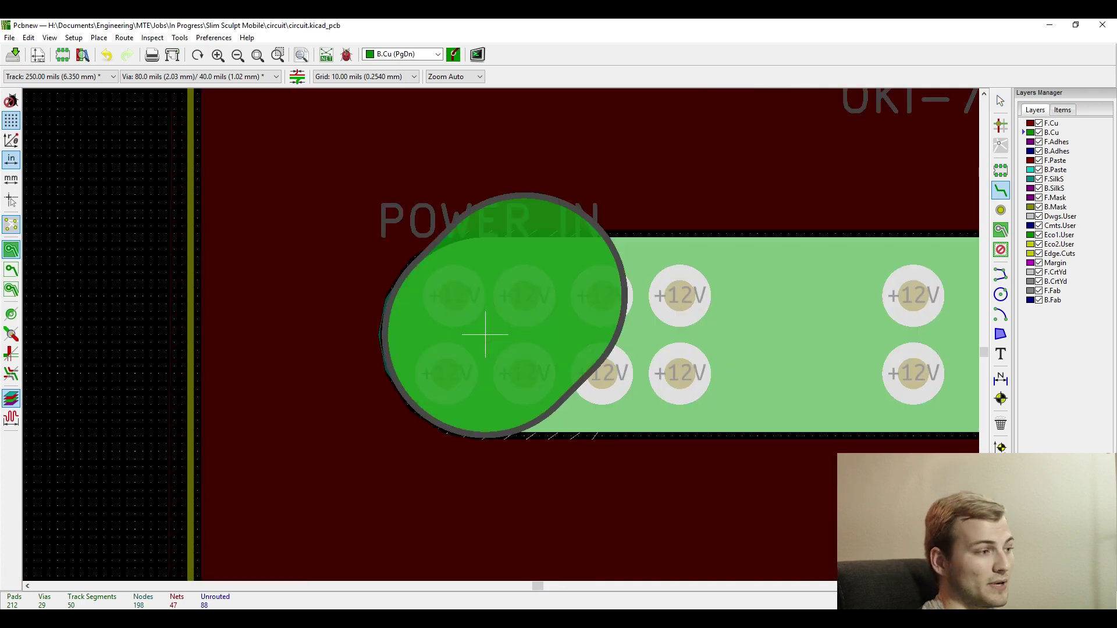
pyautogui.scroll(-3, 487, 332)
pyautogui.press('pageup')
pyautogui.scroll(2, 500, 335)
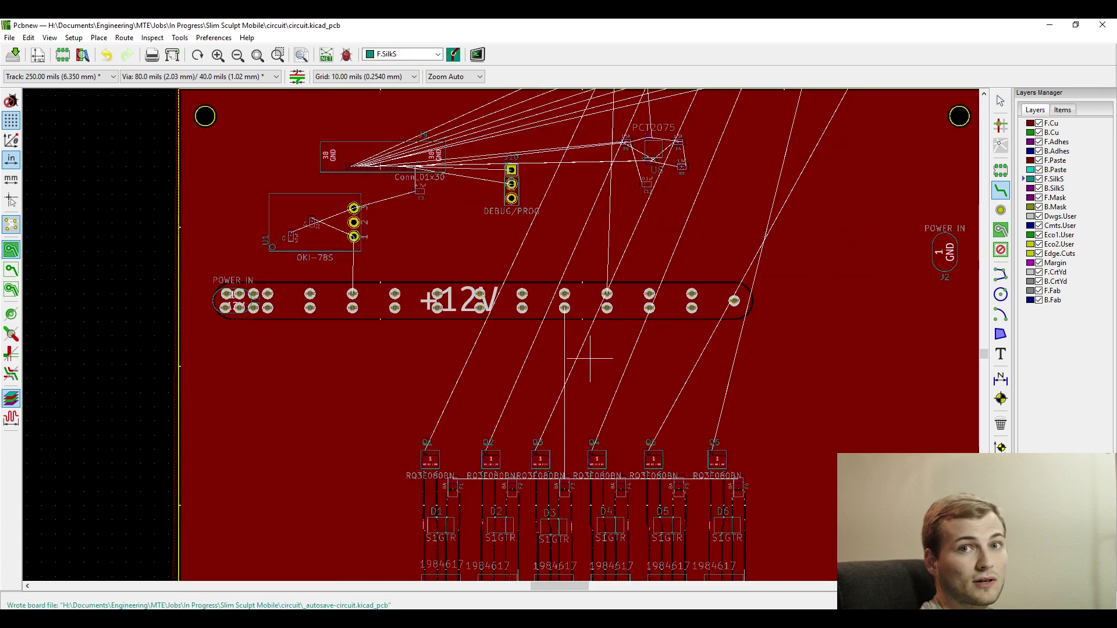
# Set the default track width to 75 mils in the design rules.
pyautogui.scroll(-1, 548, 371)
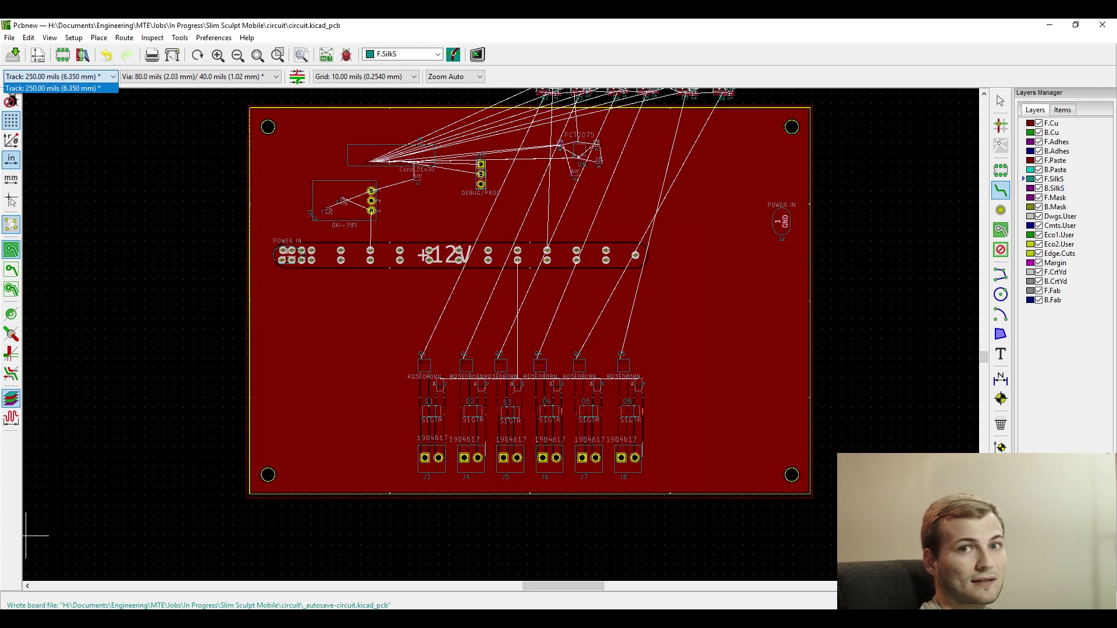
pyautogui.click(74, 38)
pyautogui.click(96, 51)
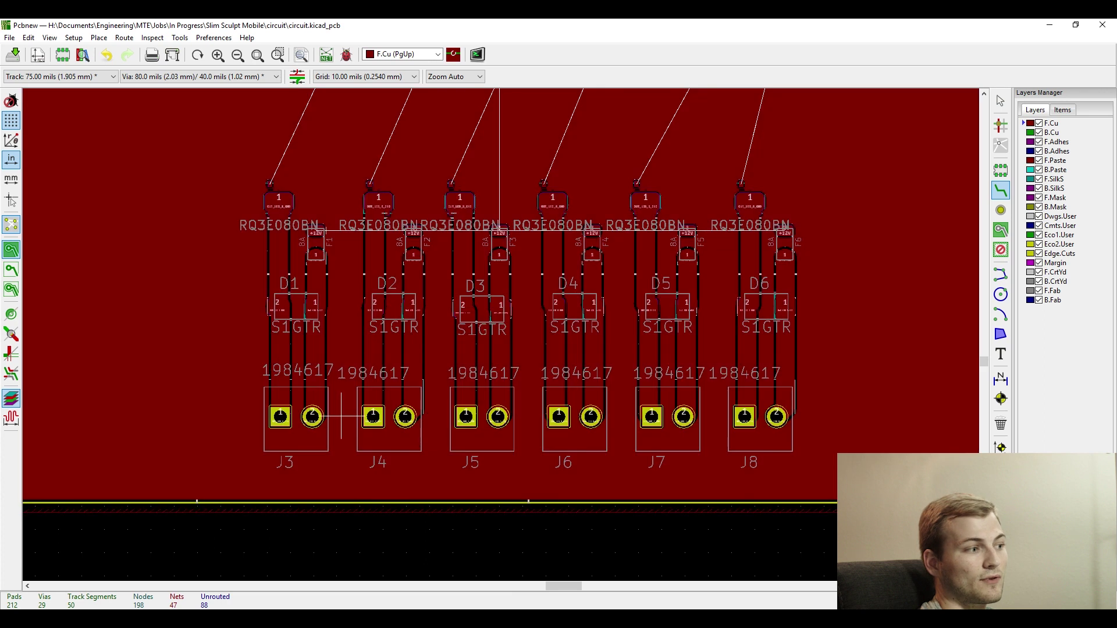
# Route 75 mil F.Cu tracks from the +12V pads of fuses F1 to F6 straight up to the wide +12V track.
pyautogui.scroll(2, 500, 335)
pyautogui.scroll(-3, 501, 335)
pyautogui.scroll(3, 505, 338)
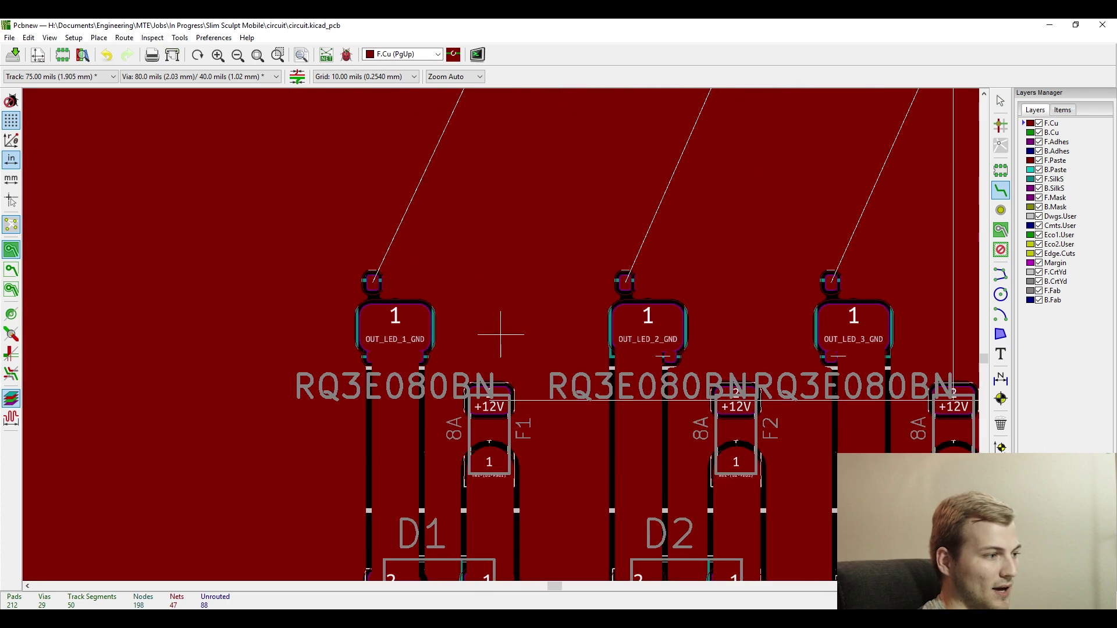
pyautogui.click(494, 402)
pyautogui.scroll(-4, 495, 395)
pyautogui.scroll(2, 503, 285)
pyautogui.doubleClick(503, 285)
pyautogui.scroll(3, 503, 285)
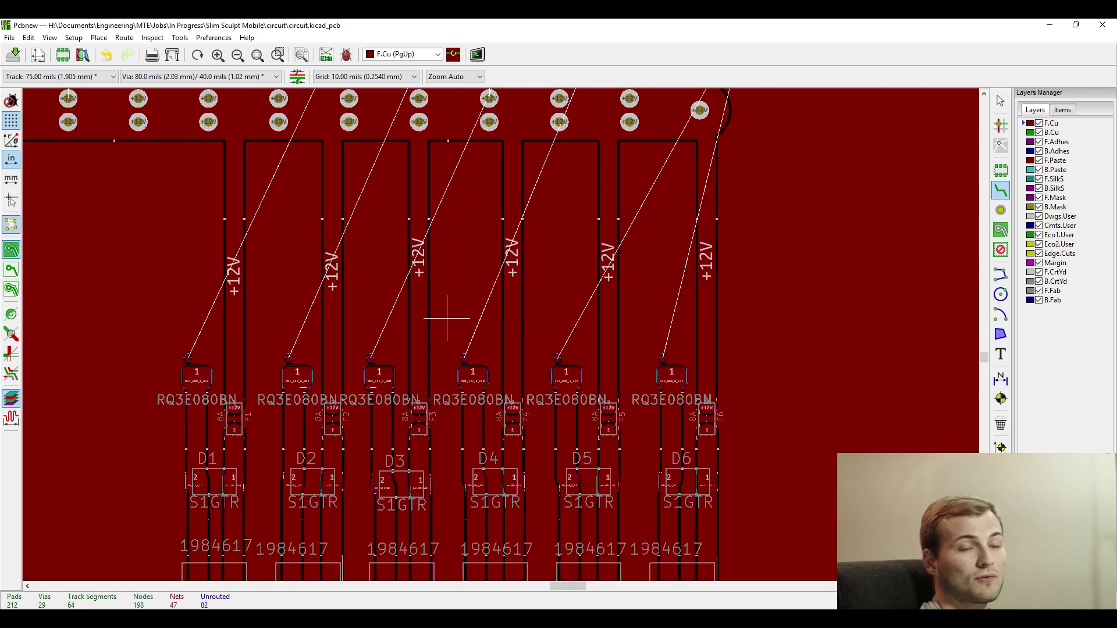
# Change the grid to 25 mils and unfill all copper zones on the board.
pyautogui.scroll(-3, 447, 319)
pyautogui.scroll(1, 466, 326)
pyautogui.scroll(-1, 483, 329)
pyautogui.scroll(4, 500, 334)
pyautogui.scroll(-3, 500, 334)
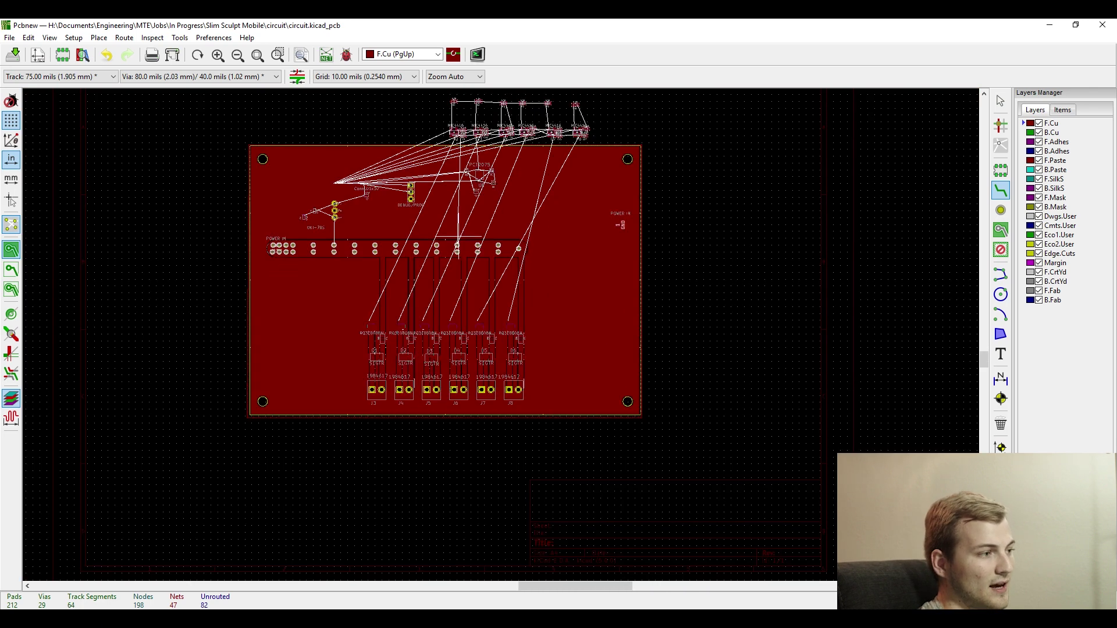
pyautogui.scroll(3, 343, 211)
pyautogui.rightClick(452, 212)
pyautogui.moveTo(495, 538)
pyautogui.click(723, 284)
pyautogui.hotkey('ctrl', 'b')
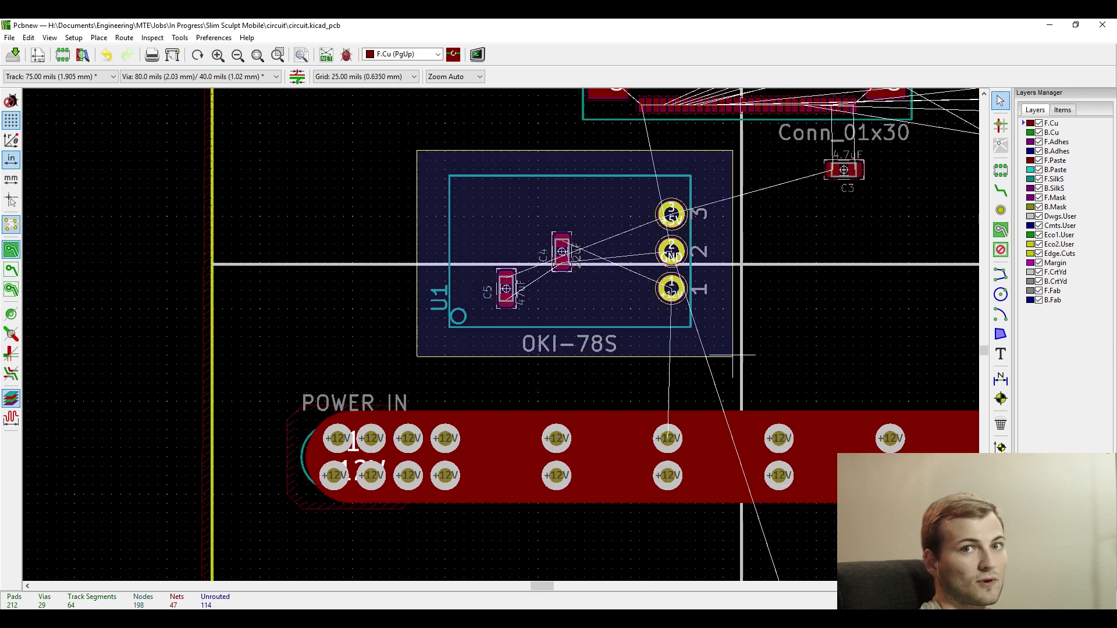
# Place regulator U1 together with capacitors C4 and C5 just above the POWER IN connector.
pyautogui.scroll(-2, 732, 354)
pyautogui.scroll(3, 496, 339)
pyautogui.click(524, 332)
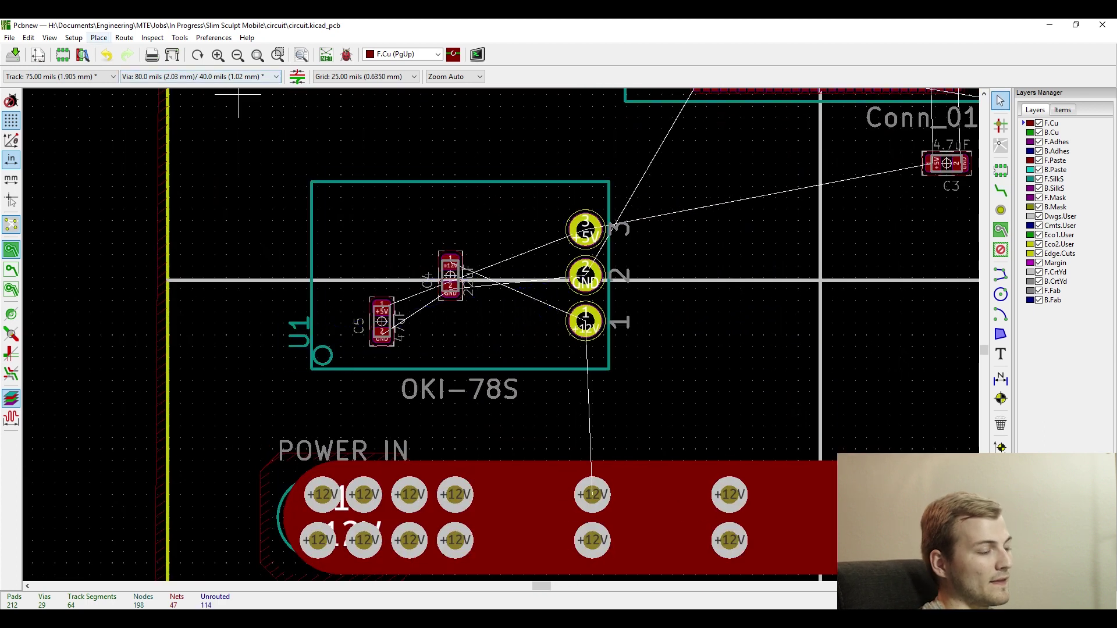
# Set the default track width to 25 mils in the design rules.
pyautogui.click(73, 37)
pyautogui.click(96, 52)
pyautogui.doubleClick(503, 208)
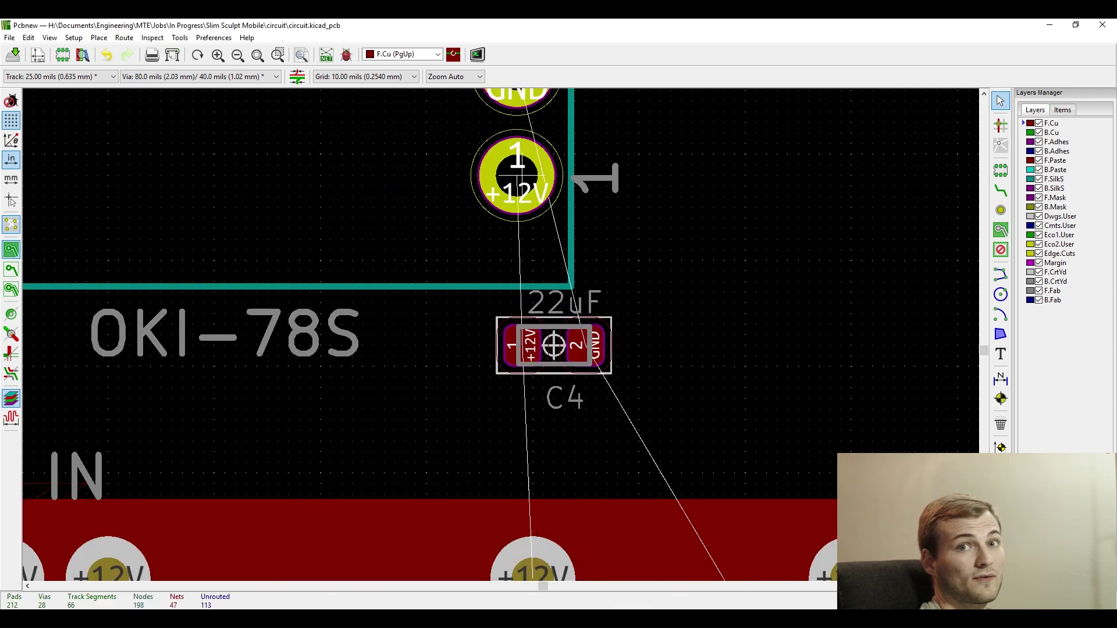
# Move capacitor C4 beside U1's +12V pin and rotate it upright so its +12V pad lines up with the pin.
pyautogui.scroll(-2, 521, 427)
pyautogui.scroll(2, 520, 427)
pyautogui.click(584, 335)
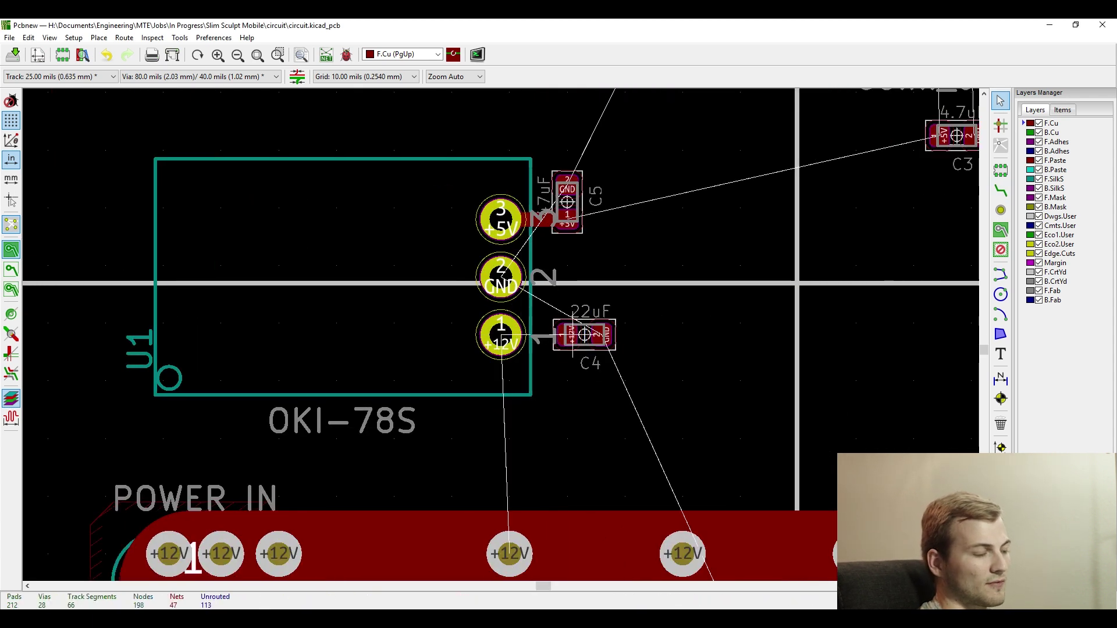
pyautogui.press('r')
pyautogui.press('r')
pyautogui.press('r')
pyautogui.click(567, 334)
# Route 25 mil F.Cu tracks from U1's +12V pin to C4 and on to the wide +12V track.
pyautogui.click(502, 334)
pyautogui.click(567, 335)
pyautogui.click(567, 334)
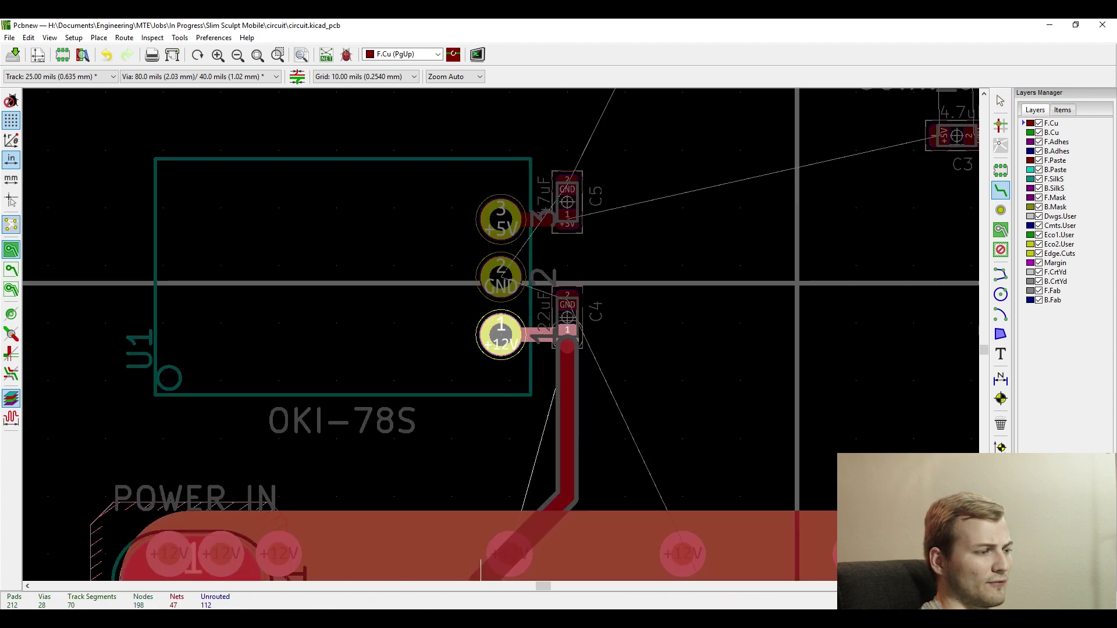
pyautogui.doubleClick(447, 552)
# Reposition capacitor C5 above C4 with its +5V pad at the upper end, connected to U1's +5V pin.
pyautogui.press('m')
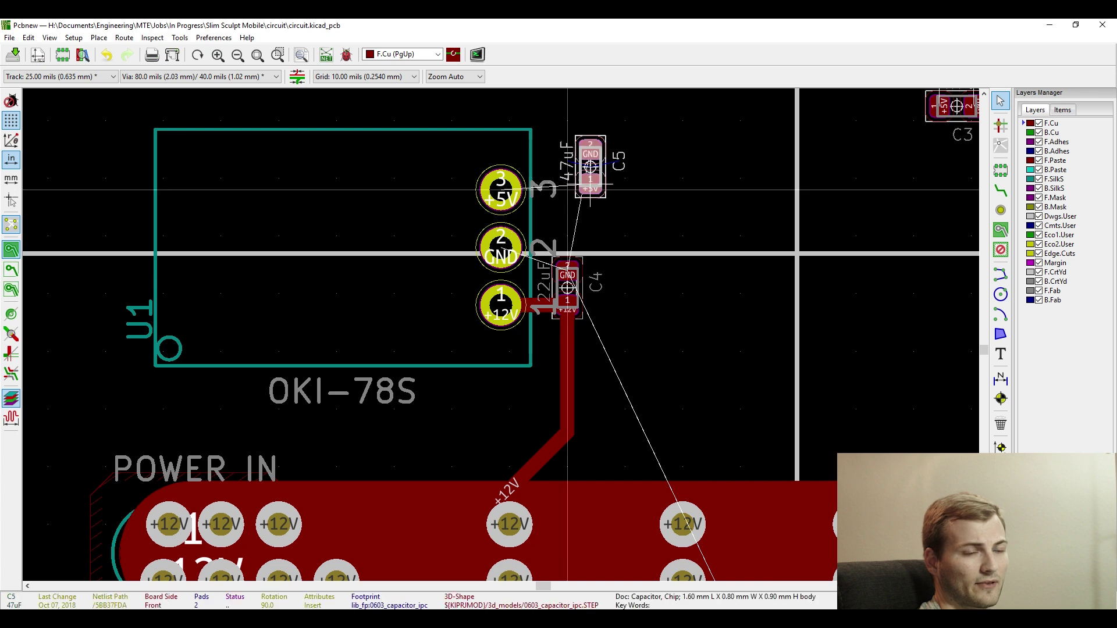
pyautogui.click(567, 253)
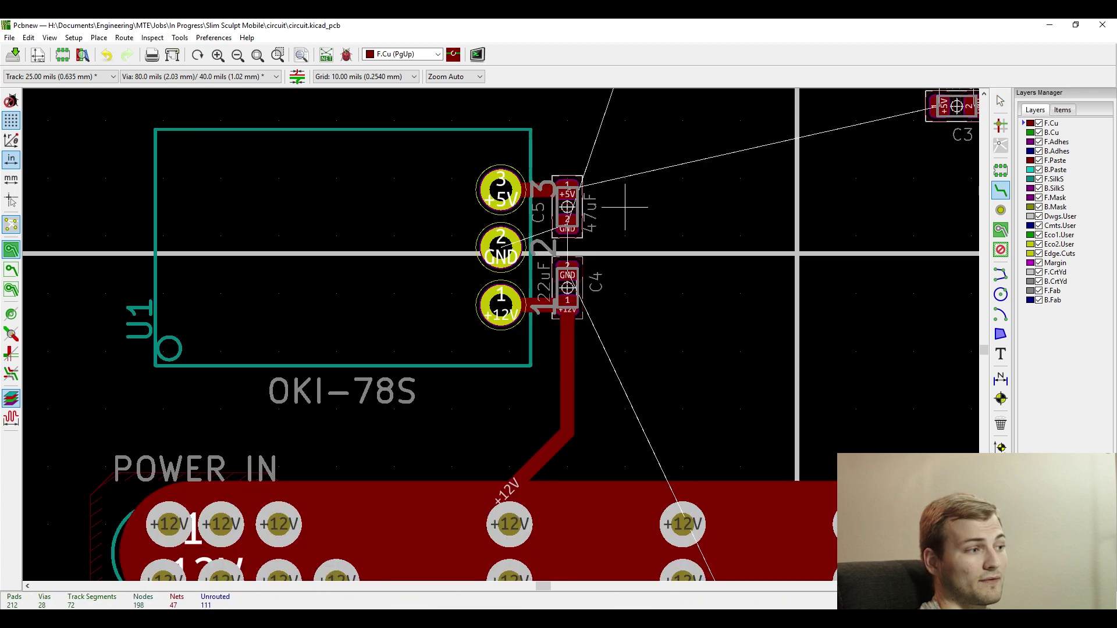
pyautogui.scroll(-4, 567, 254)
pyautogui.scroll(2, 500, 335)
pyautogui.scroll(-4, 500, 334)
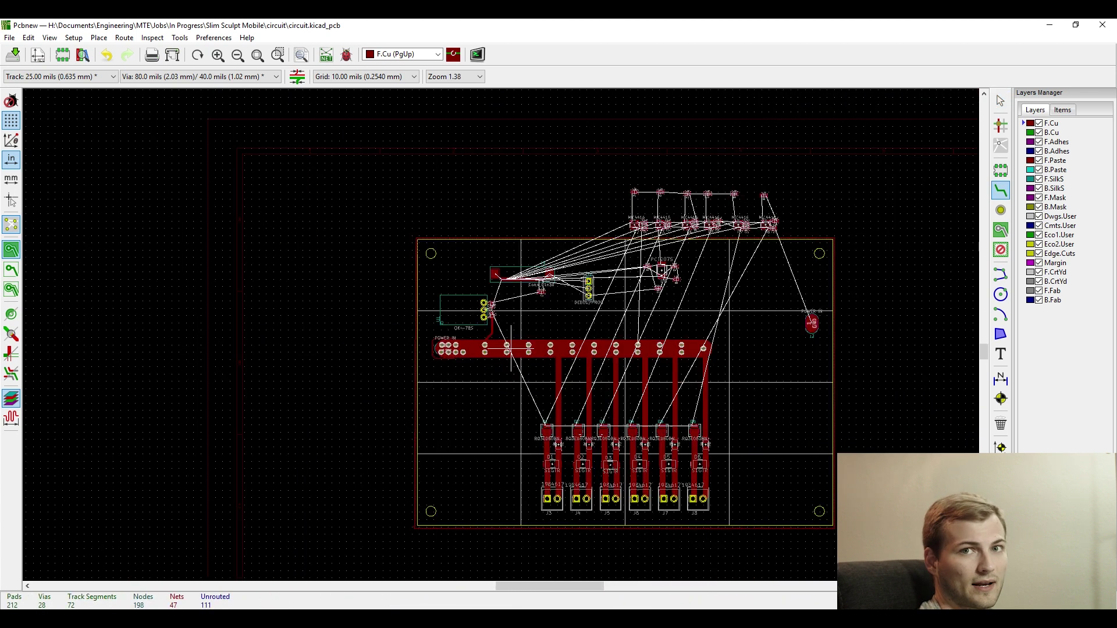
# Reposition and rotate temperature sensor U8 in the area below connector J9.
pyautogui.scroll(6, 501, 335)
pyautogui.scroll(-5, 500, 335)
pyautogui.scroll(-1, 501, 335)
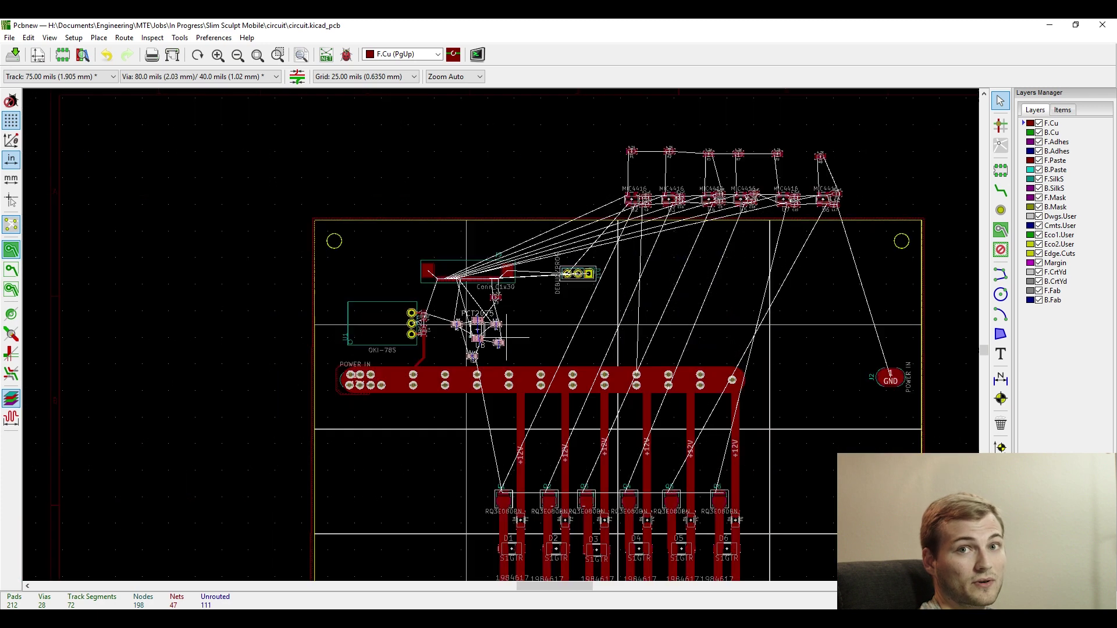
pyautogui.scroll(4, 519, 287)
pyautogui.scroll(2, 328, 538)
pyautogui.press('m')
pyautogui.press('r')
pyautogui.press('r')
pyautogui.scroll(-2, 455, 289)
pyautogui.scroll(1, 500, 334)
pyautogui.click(449, 324)
# Rotate resistor R6 by 180 degrees and place it above U8, level with C3.
pyautogui.press('m')
pyautogui.press('Escape')
pyautogui.press('m')
pyautogui.scroll(2, 512, 350)
pyautogui.press('r')
pyautogui.press('r')
pyautogui.scroll(-2, 232, 125)
pyautogui.scroll(2, 501, 317)
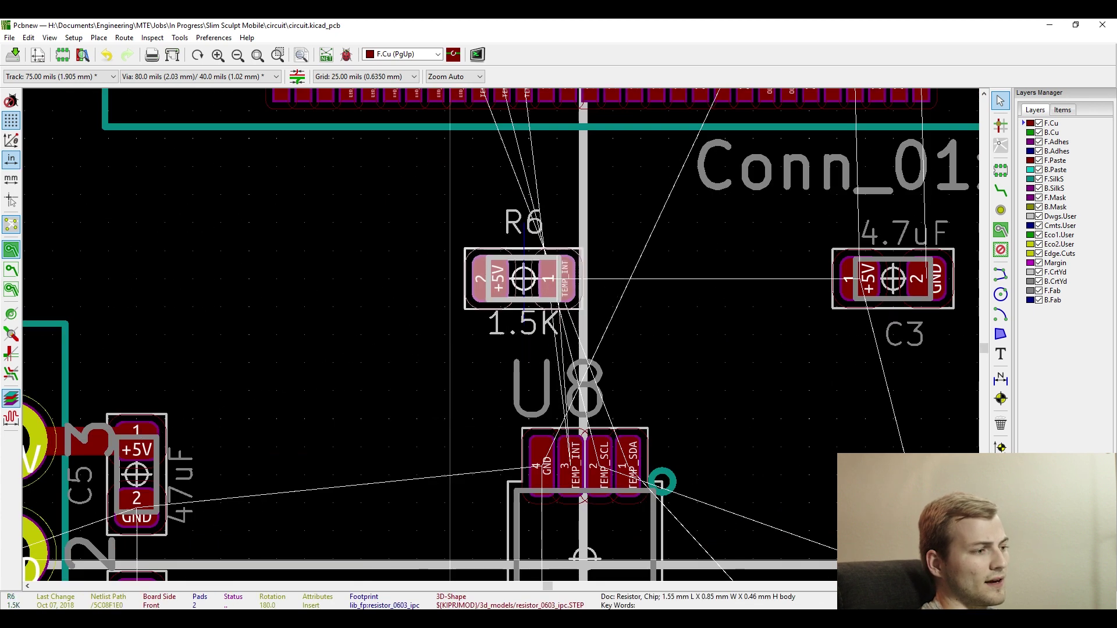
pyautogui.click(524, 278)
# Hide the F.Fab layer and arrange resistors R5, R4 and R6 as a column beside U8.
pyautogui.click(1039, 290)
pyautogui.scroll(-2, 722, 407)
pyautogui.moveTo(337, 217); pyautogui.dragTo(291, 265)
pyautogui.moveTo(645, 453); pyautogui.dragTo(295, 195)
pyautogui.press('r')
pyautogui.scroll(-1, 548, 381)
pyautogui.press('r')
pyautogui.moveTo(601, 530); pyautogui.dragTo(482, 286)
pyautogui.scroll(-1, 311, 179)
pyautogui.press('r')
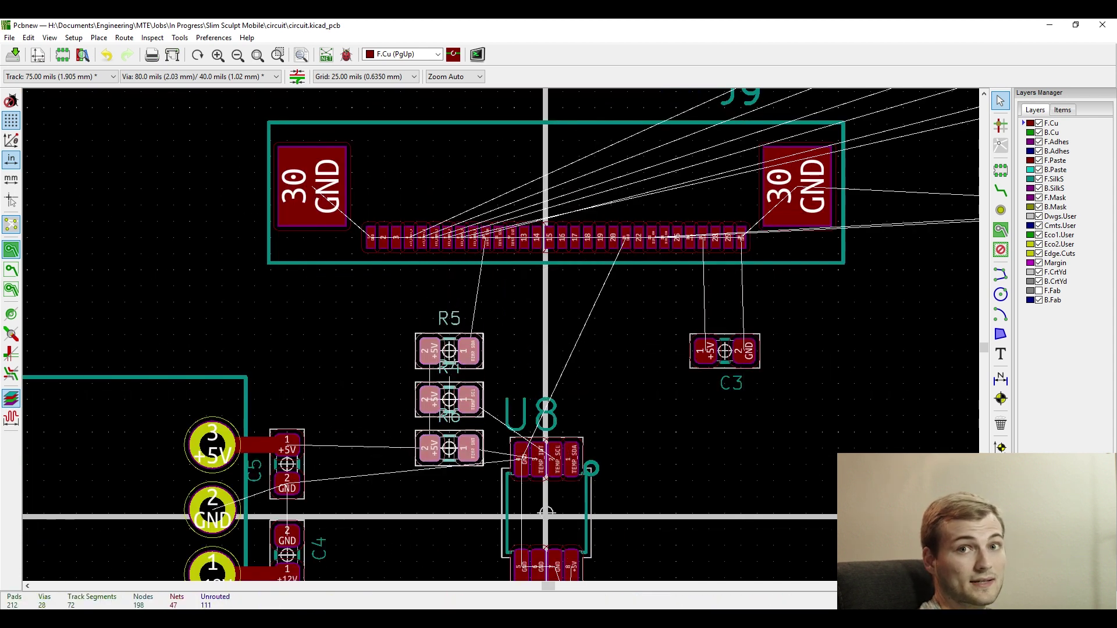
# Turn the group R5, R4 and R6 into a row of upright resistors between C5 and U8.
pyautogui.scroll(-1, 546, 517)
pyautogui.moveTo(400, 368); pyautogui.dragTo(467, 368)
pyautogui.press('Escape')
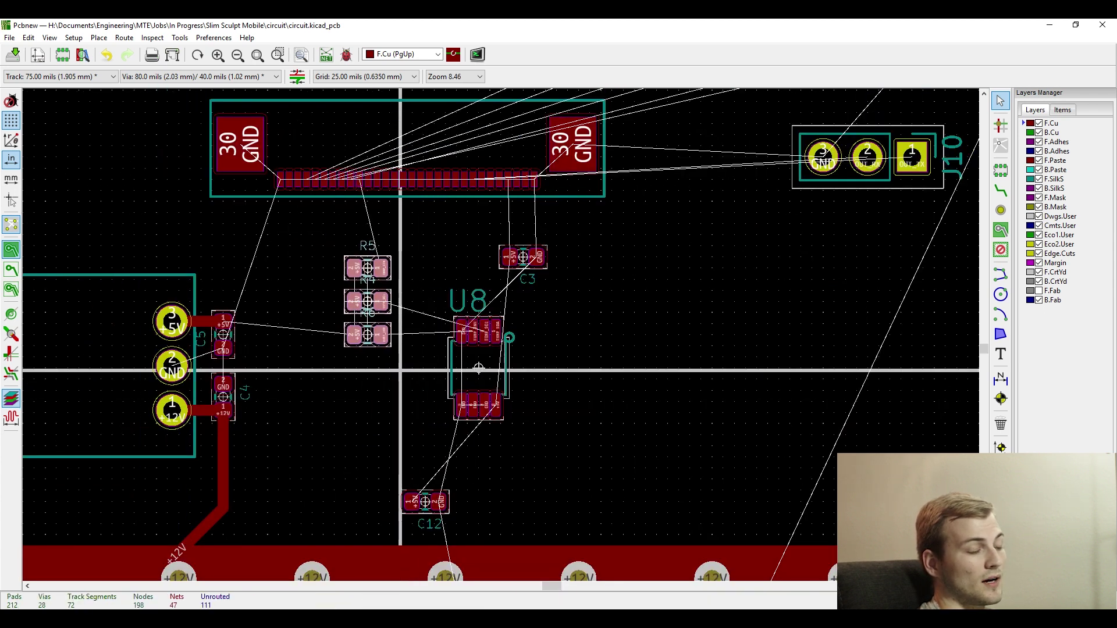
pyautogui.scroll(1, 400, 370)
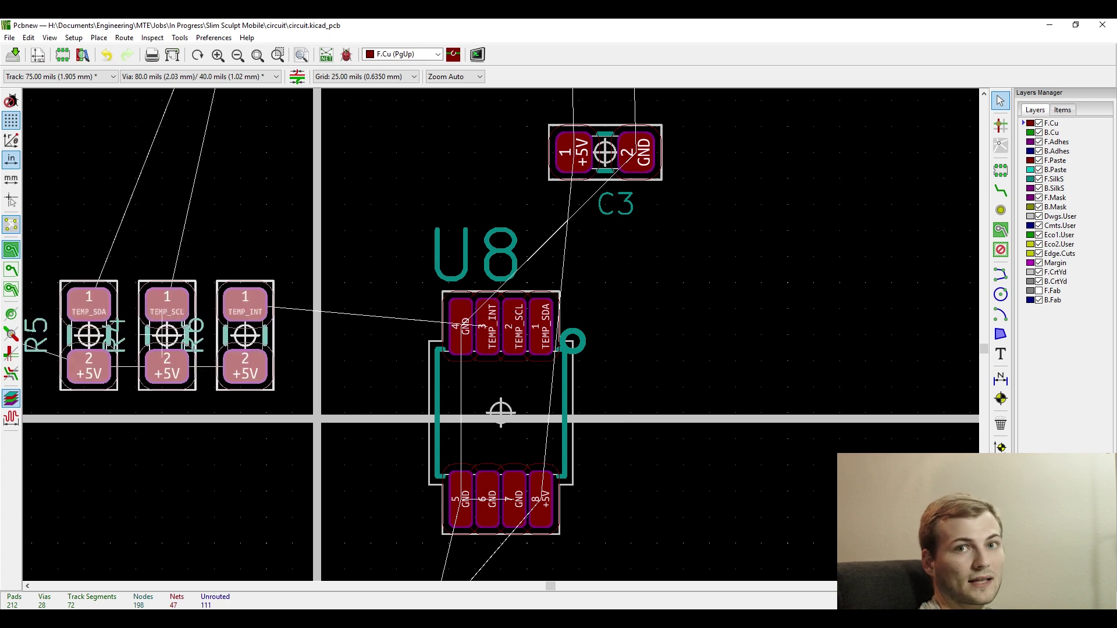
pyautogui.scroll(-2, 315, 309)
pyautogui.scroll(2, 475, 334)
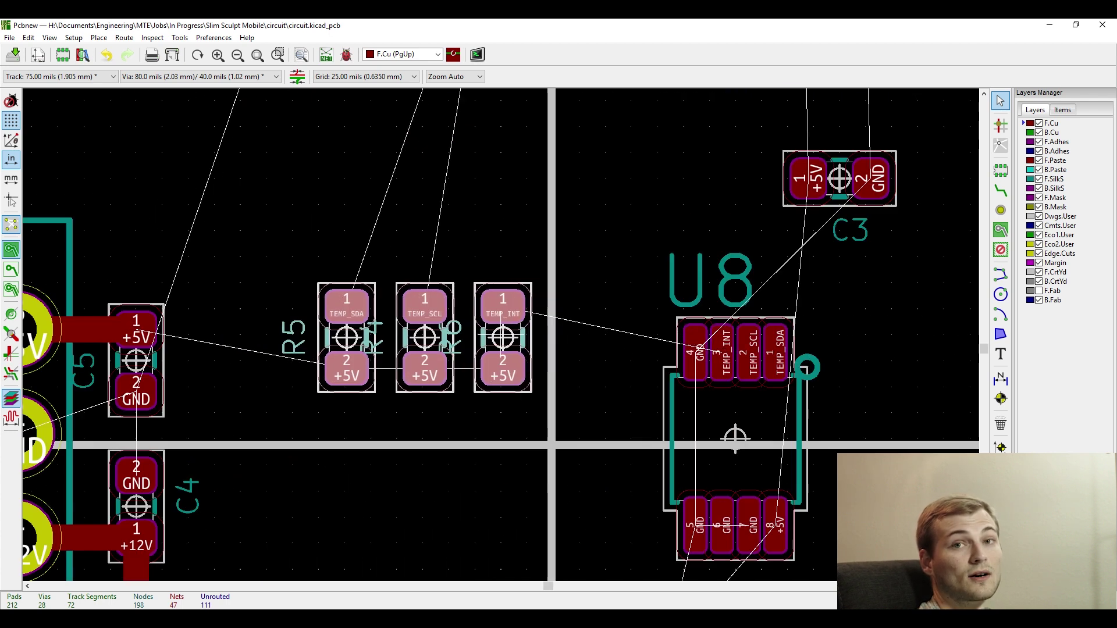
pyautogui.click(503, 338)
pyautogui.press('Escape')
# Move the reference labels of the pull-up resistors R5, R4 and R6 below their footprints.
pyautogui.press('m')
pyautogui.click(343, 413)
pyautogui.press('m')
pyautogui.click(500, 413)
pyautogui.scroll(-2, 606, 362)
# Move capacitor C3 directly beneath the +5V and GND pins of connector J9.
pyautogui.press('m')
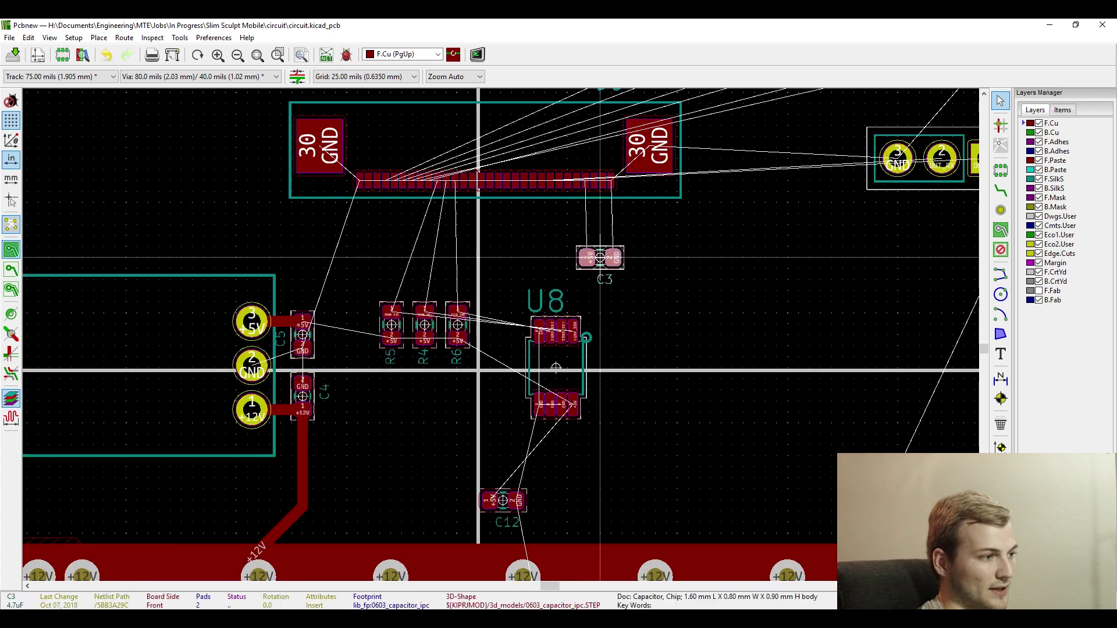
pyautogui.scroll(2, 621, 247)
pyautogui.click(475, 284)
pyautogui.press('m')
pyautogui.click(451, 284)
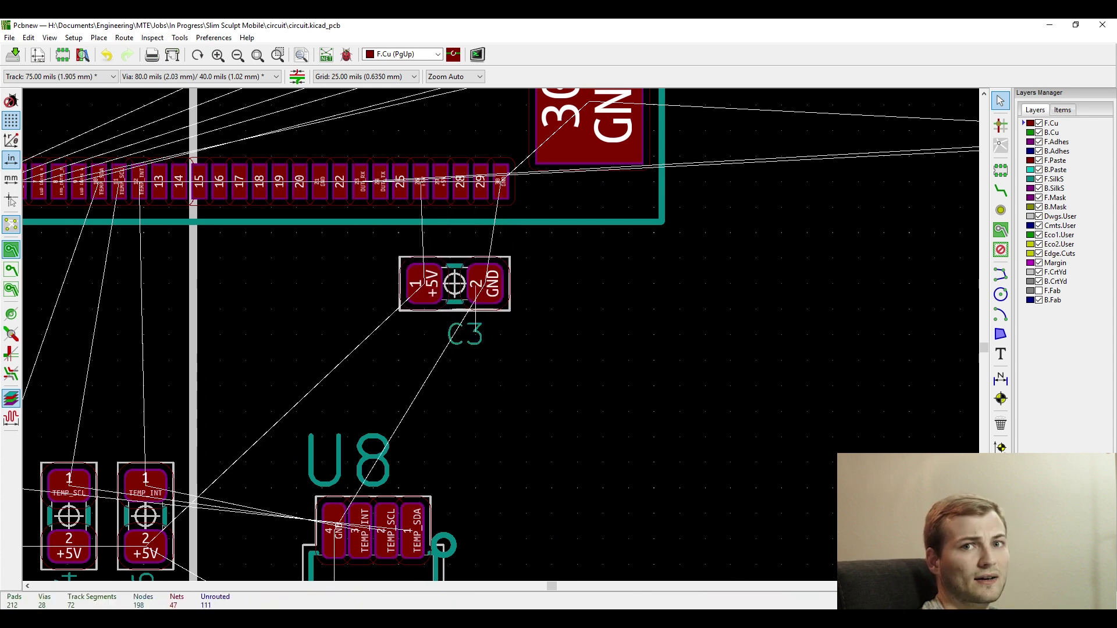
# Rotate capacitor C12 by 180 degrees and place it just below U8's +5V and GND pins.
pyautogui.scroll(-2, 355, 451)
pyautogui.press('m')
pyautogui.scroll(3, 466, 504)
pyautogui.scroll(-3, 220, 372)
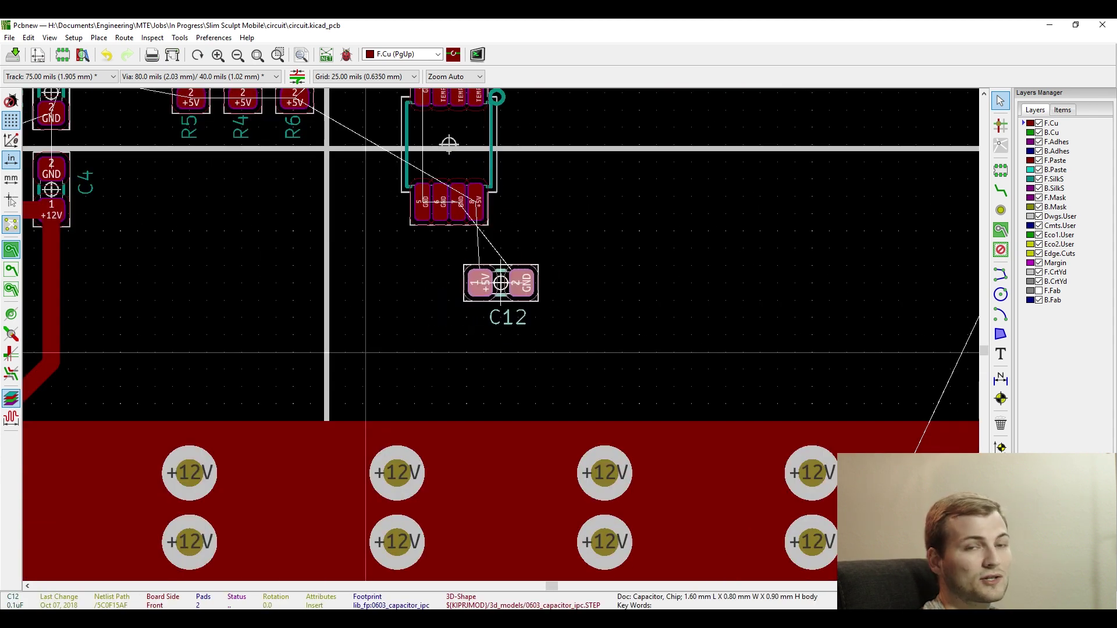
pyautogui.scroll(4, 508, 334)
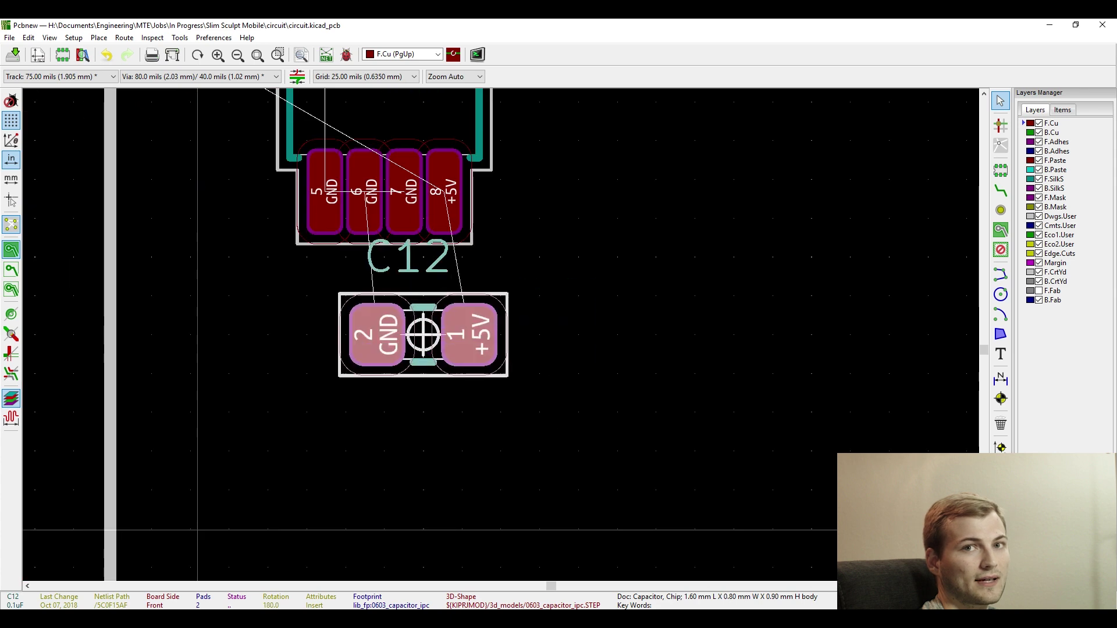
pyautogui.click(384, 334)
# Move the LED driver block with its resistors and capacitors onto the board above the wide +12V track.
pyautogui.scroll(-10, 369, 257)
pyautogui.scroll(1, 374, 155)
pyautogui.scroll(4, 490, 351)
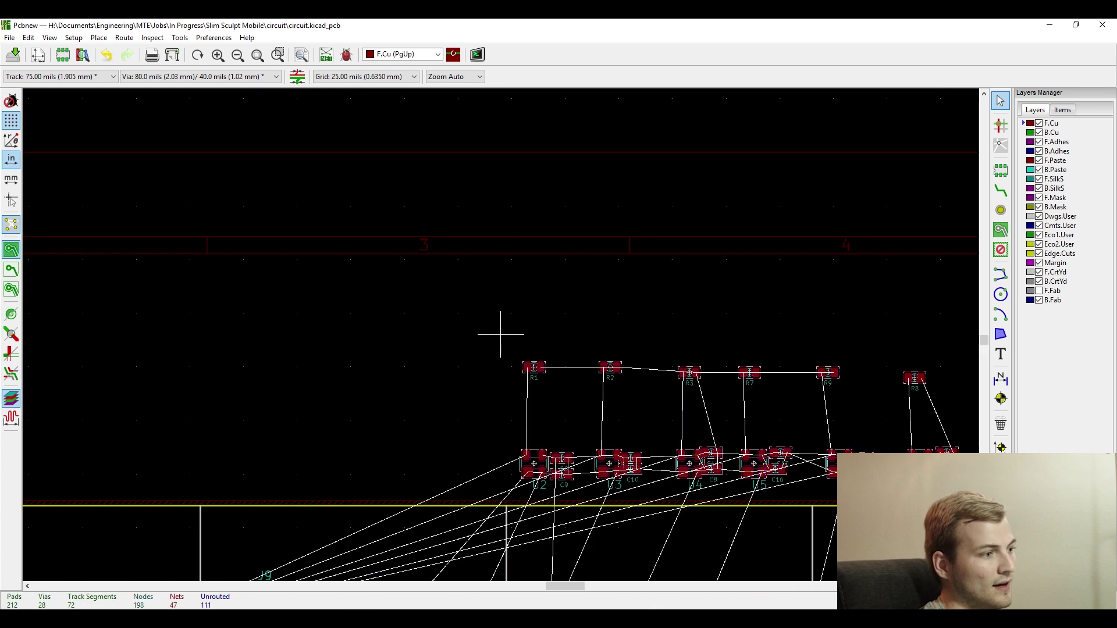
pyautogui.moveTo(497, 330); pyautogui.dragTo(901, 496)
pyautogui.press('m')
pyautogui.scroll(-2, 651, 489)
pyautogui.scroll(3, 512, 449)
pyautogui.click(503, 407)
pyautogui.scroll(3, 321, 444)
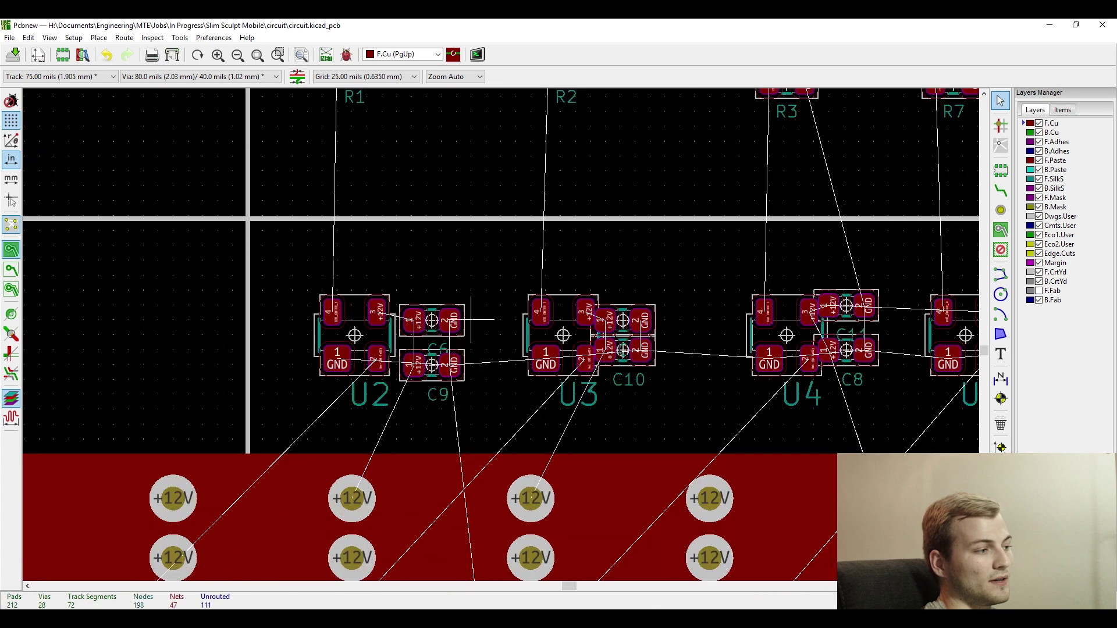
# Stack capacitors C6 and C9 beside driver U2 and move the C6 label next to its footprint.
pyautogui.scroll(3, 441, 343)
pyautogui.click(441, 344)
pyautogui.click(516, 211)
pyautogui.press('m')
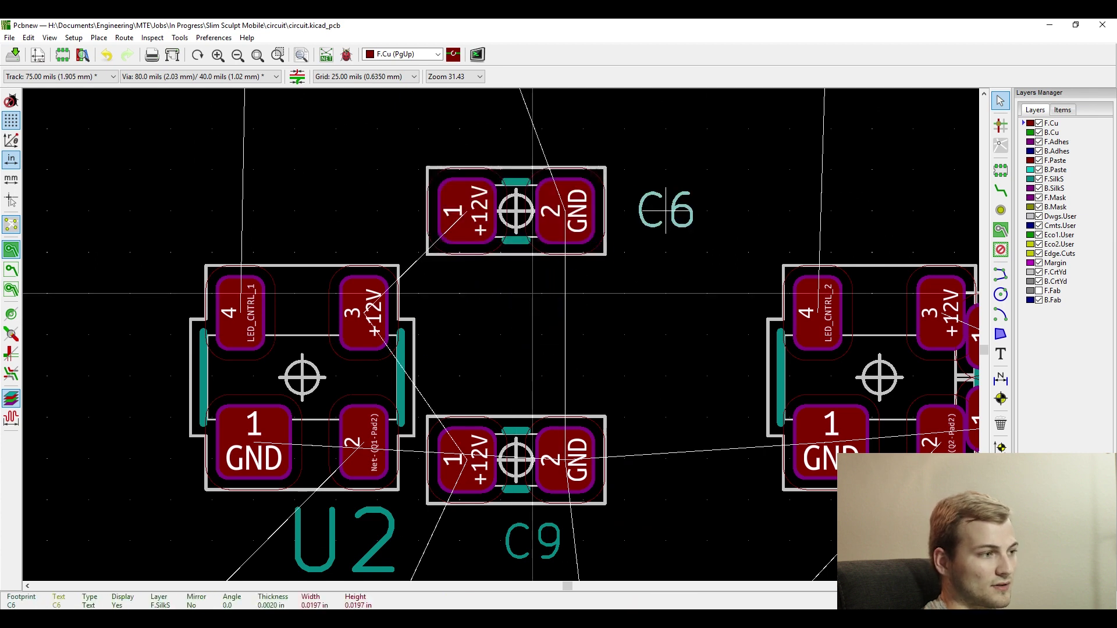
pyautogui.click(666, 211)
pyautogui.press('m')
pyautogui.click(543, 211)
pyautogui.press('m')
pyautogui.click(542, 335)
# Change the grid to 20 mils, bring C6 closer to C9, and move the C9 label beside its footprint.
pyautogui.moveTo(388, 140); pyautogui.dragTo(588, 384)
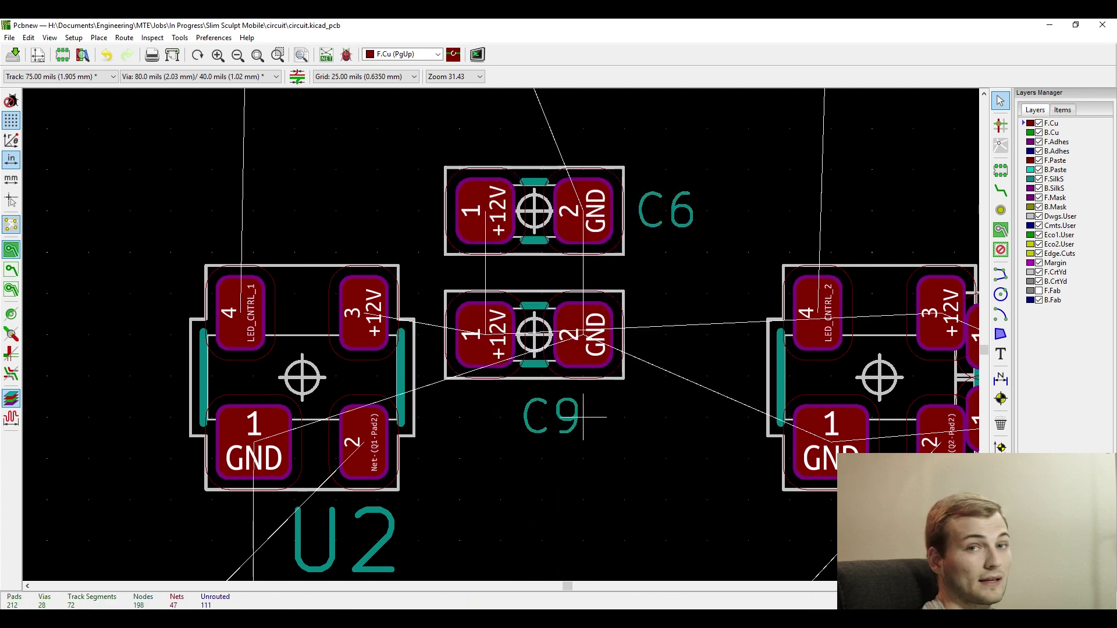
pyautogui.rightClick(612, 304)
pyautogui.click(815, 216)
pyautogui.press('m')
pyautogui.press('Escape')
pyautogui.press('m')
pyautogui.click(534, 235)
pyautogui.press('m')
pyautogui.click(657, 335)
# Move capacitors C6 and C9 together as a pair beside driver U2.
pyautogui.scroll(-3, 657, 235)
pyautogui.moveTo(416, 189); pyautogui.dragTo(530, 320)
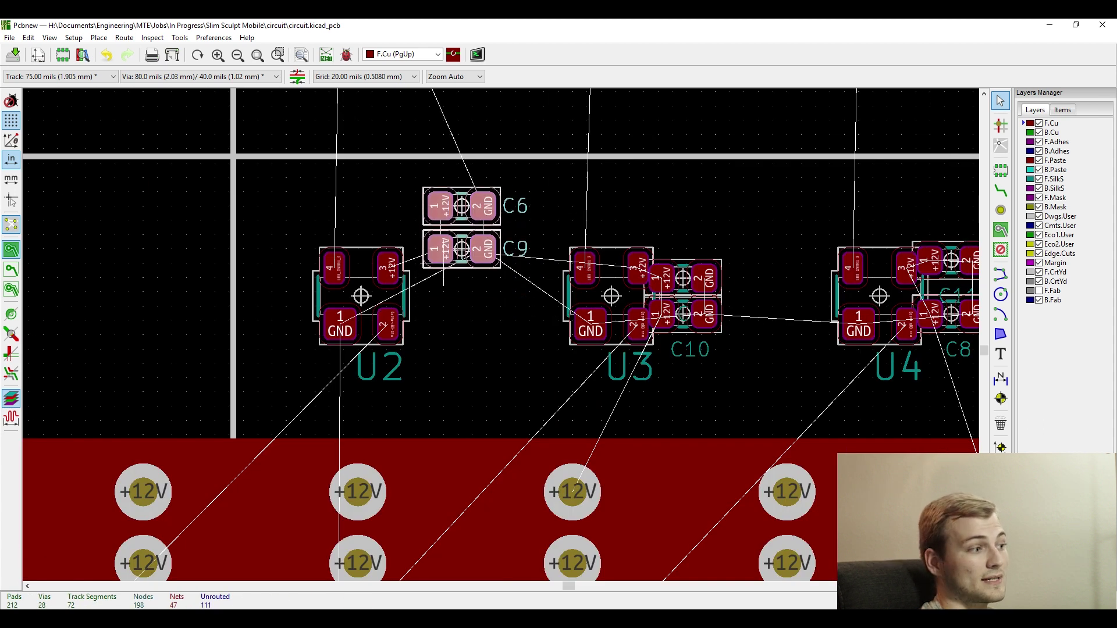
pyautogui.scroll(1, 472, 305)
pyautogui.click(377, 296)
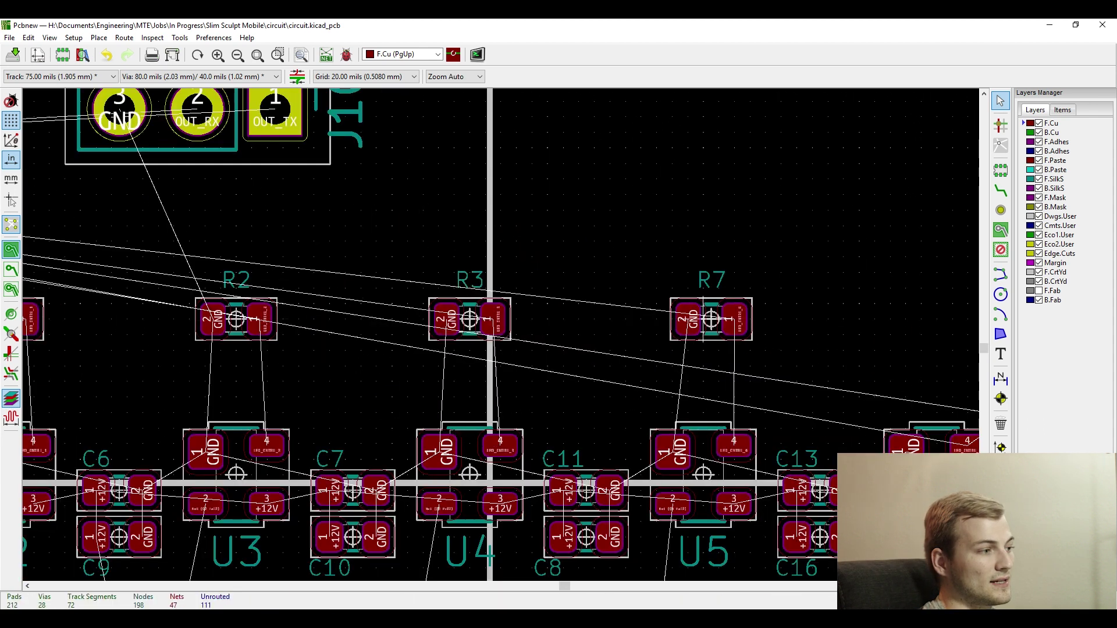
# Place the capacitors C14 and C17 beside driver U6 and centre resistor R8 above U6.
pyautogui.press('m')
pyautogui.click(748, 478)
pyautogui.press('m')
pyautogui.click(629, 292)
# Align resistors R9, R7, R3, R2 and R1 in a row, each centred above its LED driver.
pyautogui.press('m')
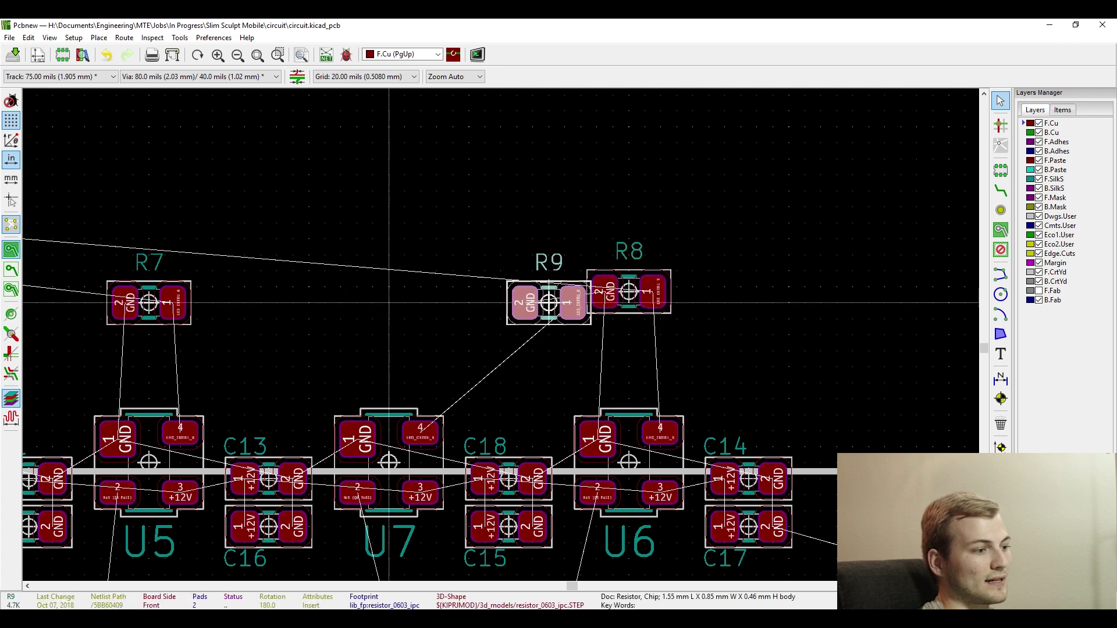
pyautogui.click(389, 287)
pyautogui.press('m')
pyautogui.click(149, 287)
pyautogui.scroll(-2, 149, 287)
pyautogui.click(381, 334)
pyautogui.click(264, 334)
pyautogui.click(145, 334)
pyautogui.scroll(2, 382, 392)
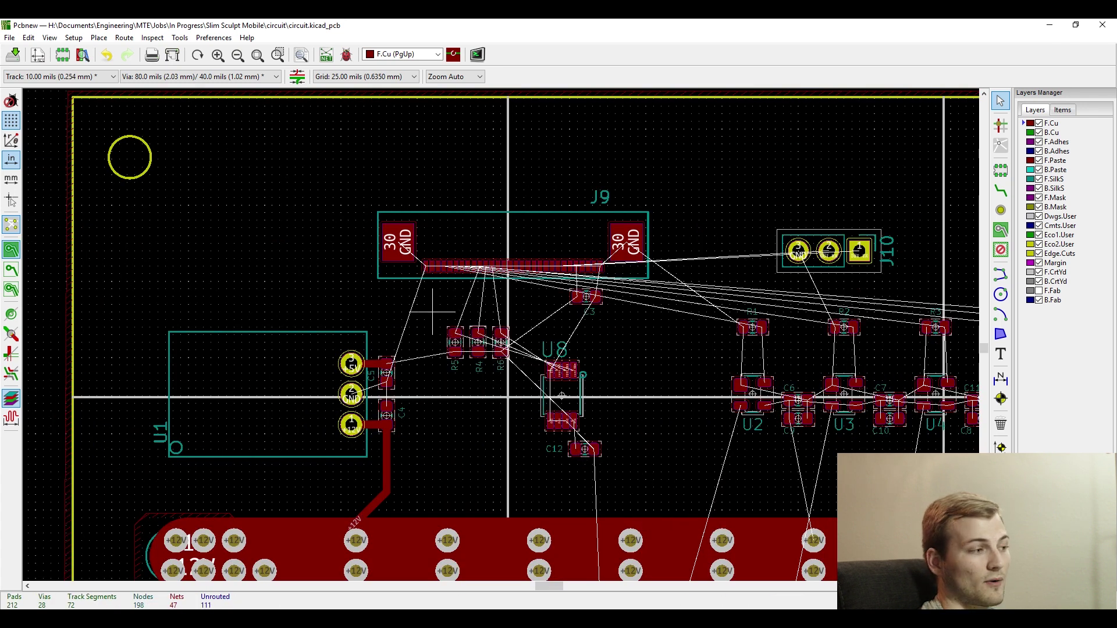
# Move U8 with resistors R4, R5, R6 and capacitor C12 off the board, past its left edge.
pyautogui.moveTo(433, 312); pyautogui.dragTo(610, 467)
pyautogui.press('m')
pyautogui.scroll(-1, 257, 237)
pyautogui.click(198, 297)
# Change the grid to 5 mils and route 10 mil F.Cu tracks from J9's +5V pins 26 and 27 to C3's +5V pad.
pyautogui.scroll(-2, 763, 431)
pyautogui.scroll(3, 589, 359)
pyautogui.scroll(3, 233, 171)
pyautogui.rightClick(307, 214)
pyautogui.moveTo(338, 589)
pyautogui.click(512, 436)
pyautogui.click(413, 379)
pyautogui.click(407, 202)
pyautogui.click(441, 203)
pyautogui.click(414, 377)
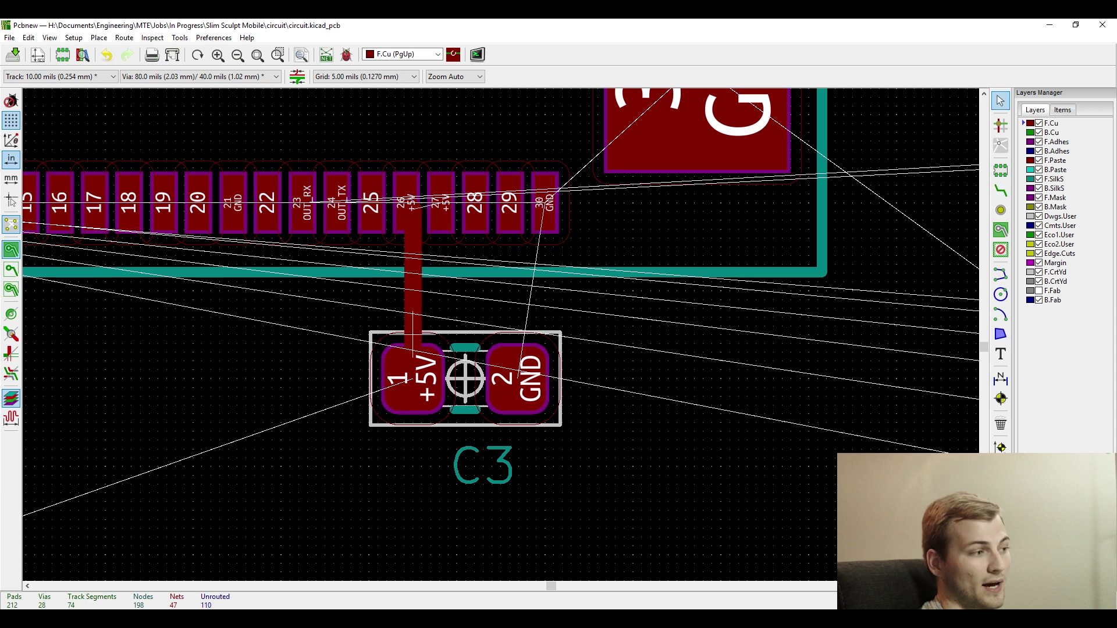
pyautogui.click(439, 203)
pyautogui.click(413, 379)
# Set the default track width to 35 mils in the design rules.
pyautogui.scroll(-4, 412, 384)
pyautogui.scroll(1, 359, 408)
pyautogui.rightClick(501, 335)
pyautogui.click(79, 77)
pyautogui.click(73, 38)
pyautogui.click(100, 71)
pyautogui.doubleClick(502, 208)
pyautogui.click(666, 499)
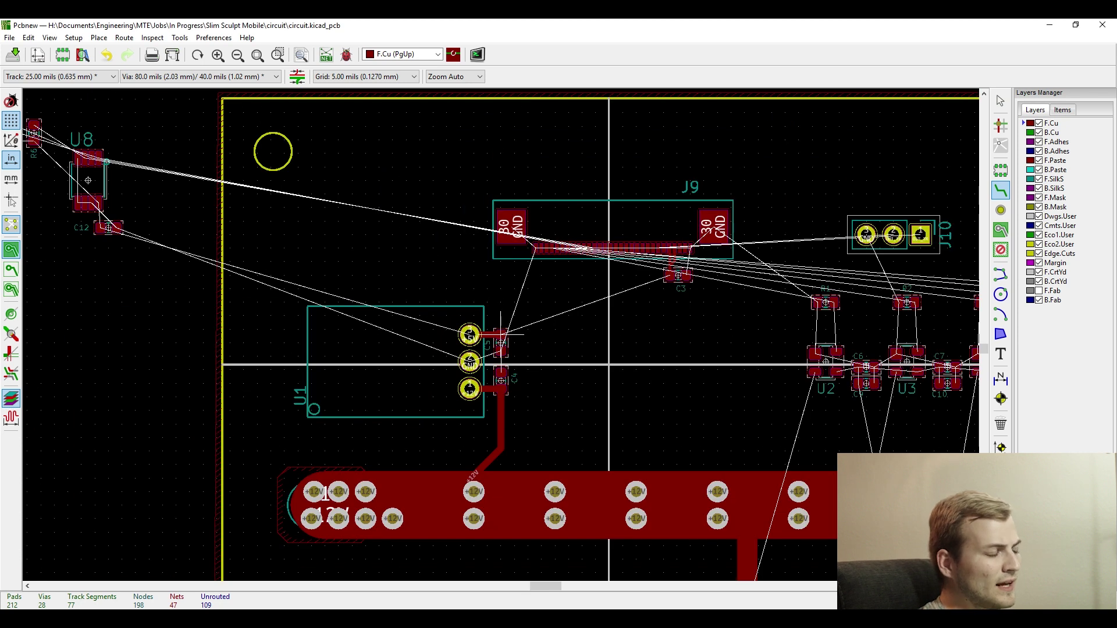
pyautogui.click(74, 37)
pyautogui.click(98, 66)
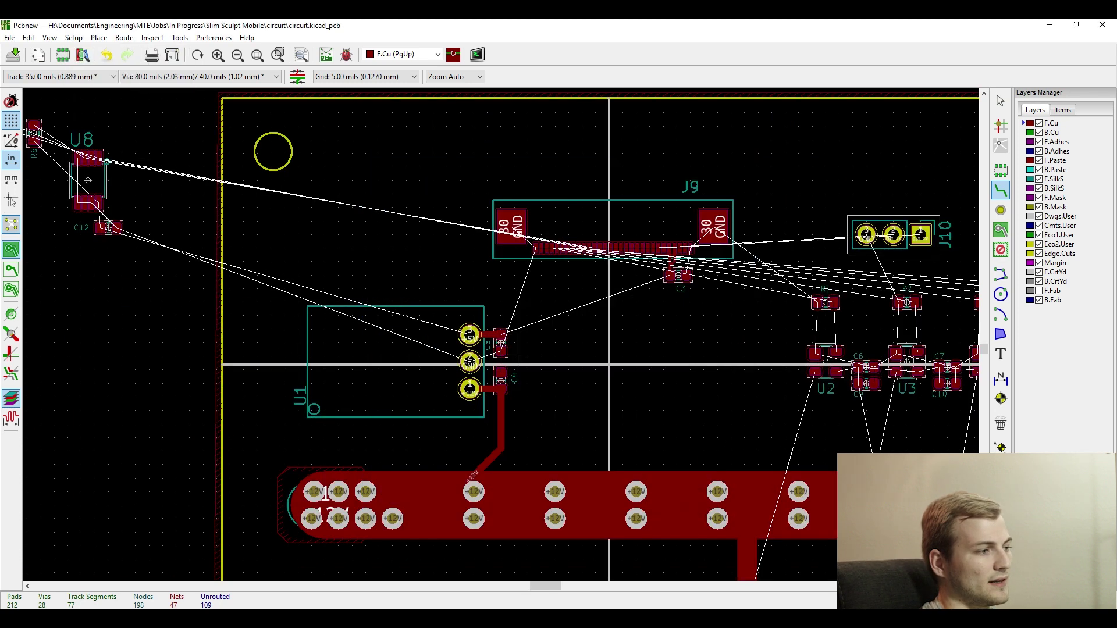
# Route a 35 mil +5V track on F.Cu from C5 up and around J9 to its +5V pins.
pyautogui.click(501, 335)
pyautogui.scroll(3, 501, 281)
pyautogui.click(438, 302)
pyautogui.scroll(-1, 442, 121)
pyautogui.click(524, 298)
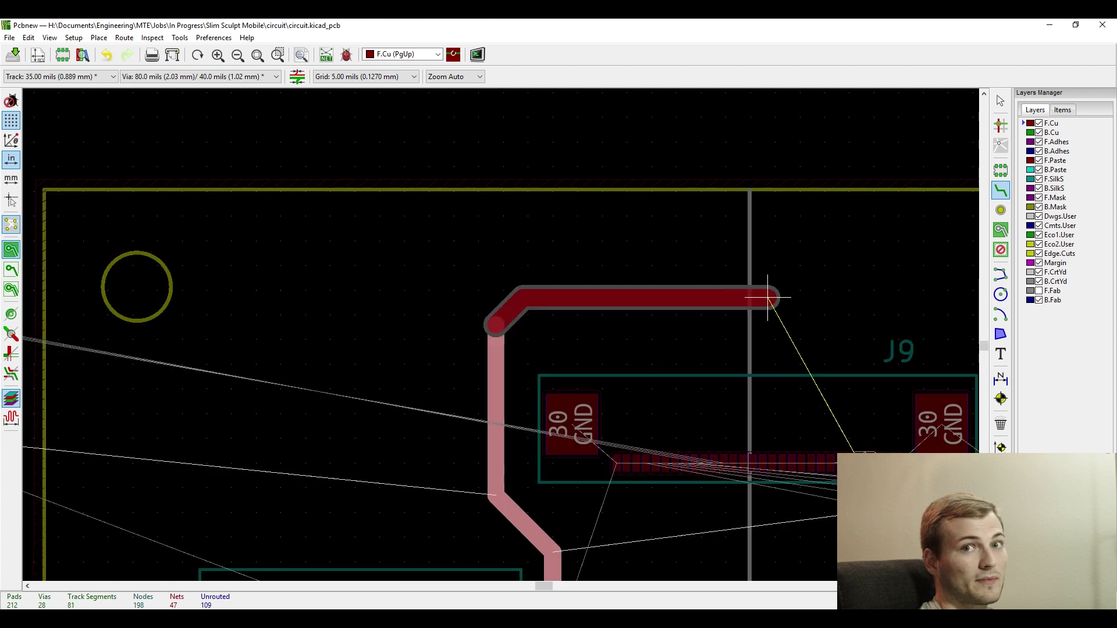
pyautogui.click(865, 312)
pyautogui.scroll(2, 861, 451)
pyautogui.doubleClick(511, 394)
# Set the default track width to 0.01 and join J9's two +5V pins to the wide +5V track with short 10 mil tracks.
pyautogui.doubleClick(505, 207)
pyautogui.write('0.01')
pyautogui.click(666, 499)
pyautogui.scroll(4, 666, 553)
pyautogui.scroll(-2, 99, 128)
pyautogui.click(467, 371)
pyautogui.click(489, 165)
pyautogui.click(515, 371)
pyautogui.click(489, 165)
# Fill all copper zones and clear the fills again.
pyautogui.press('b')
pyautogui.scroll(-1, 514, 264)
pyautogui.hotkey('ctrl', 'b')
pyautogui.scroll(-5, 500, 334)
pyautogui.scroll(4, 399, 402)
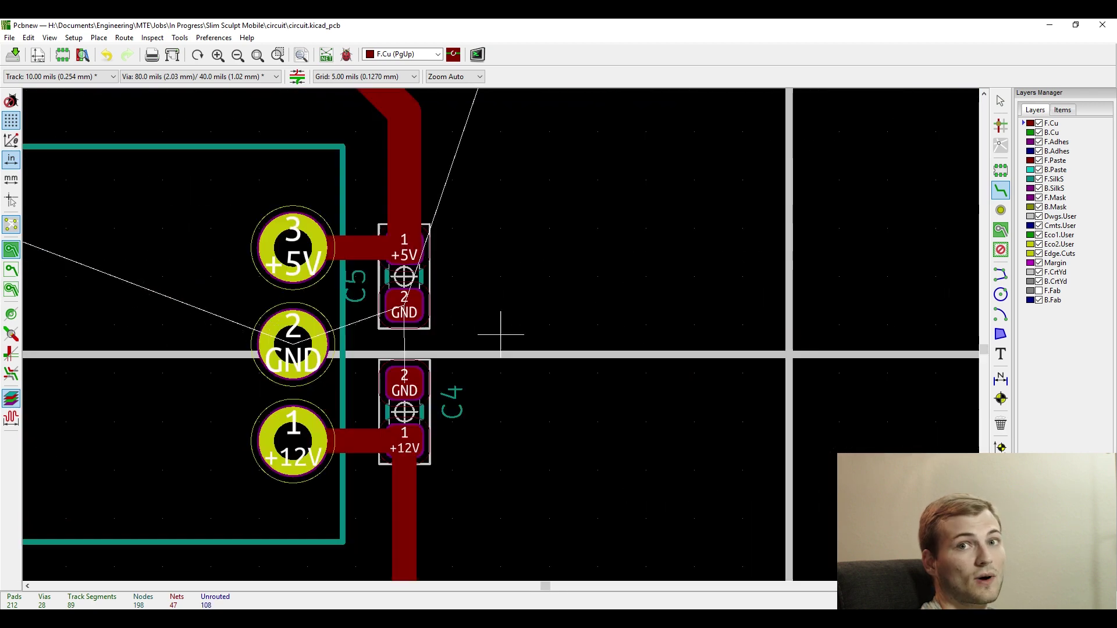
# Set the default track width to 0.015 in the design rules for the LED driver supply tracks.
pyautogui.scroll(-4, 500, 334)
pyautogui.scroll(2, 634, 277)
pyautogui.scroll(-3, 501, 325)
pyautogui.scroll(3, 573, 398)
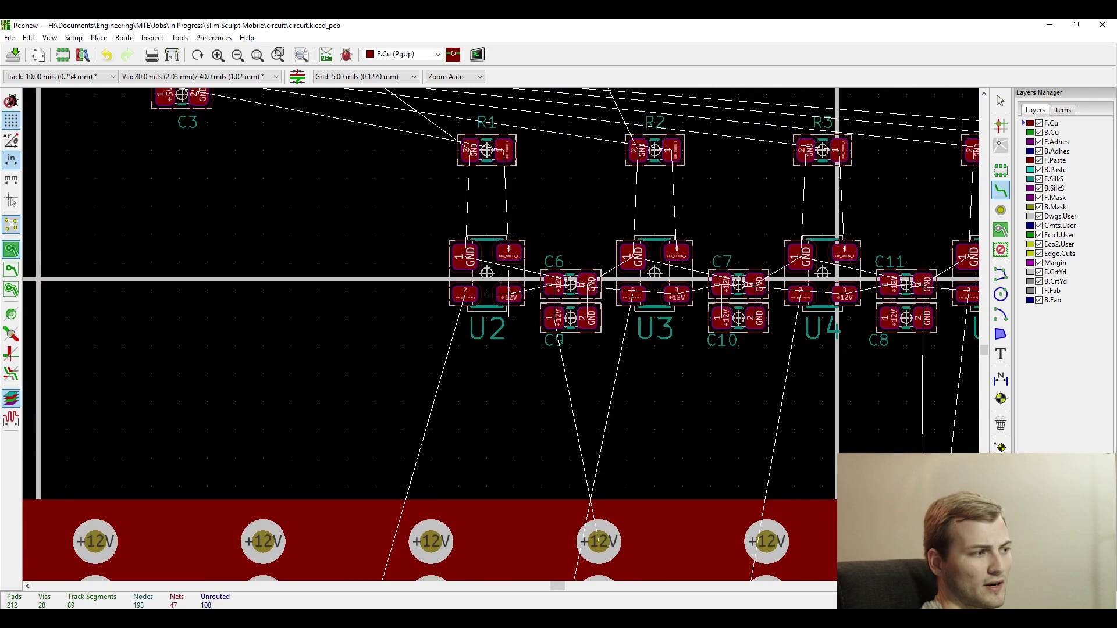
pyautogui.click(74, 37)
pyautogui.click(99, 70)
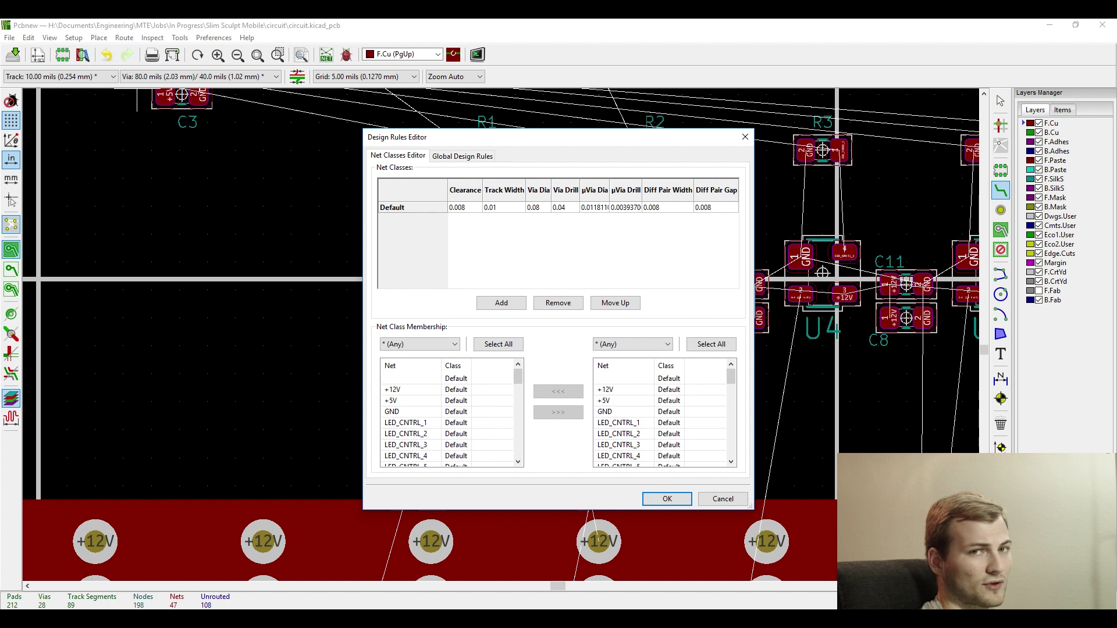
pyautogui.click(504, 208)
pyautogui.write('0.015')
pyautogui.click(667, 499)
# Try to route 15 mil +12V tracks from U2 and C9 to the +12V copper area.
pyautogui.click(509, 294)
pyautogui.press('Escape')
pyautogui.click(554, 318)
pyautogui.click(554, 562)
pyautogui.click(554, 244)
# On a 10 mil grid, align C6 and C9 with U2's +12V pad and route 15 mil tracks through them to the +12V copper.
pyautogui.scroll(2, 554, 285)
pyautogui.rightClick(477, 211)
pyautogui.click(698, 195)
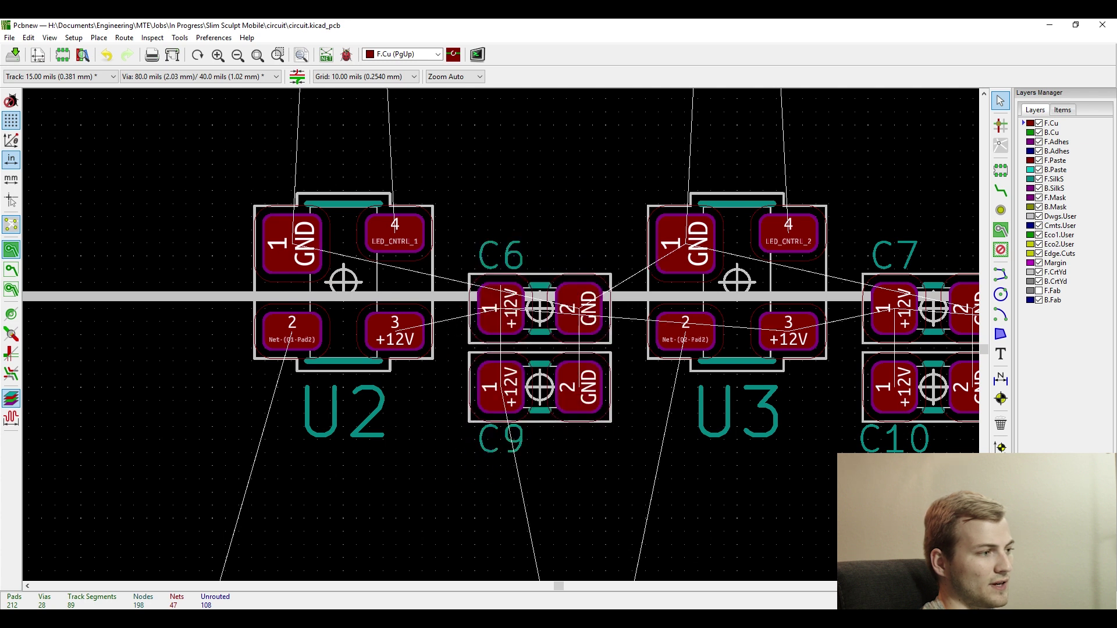
pyautogui.click(498, 335)
pyautogui.scroll(-4, 499, 407)
pyautogui.click(500, 381)
pyautogui.scroll(6, 488, 140)
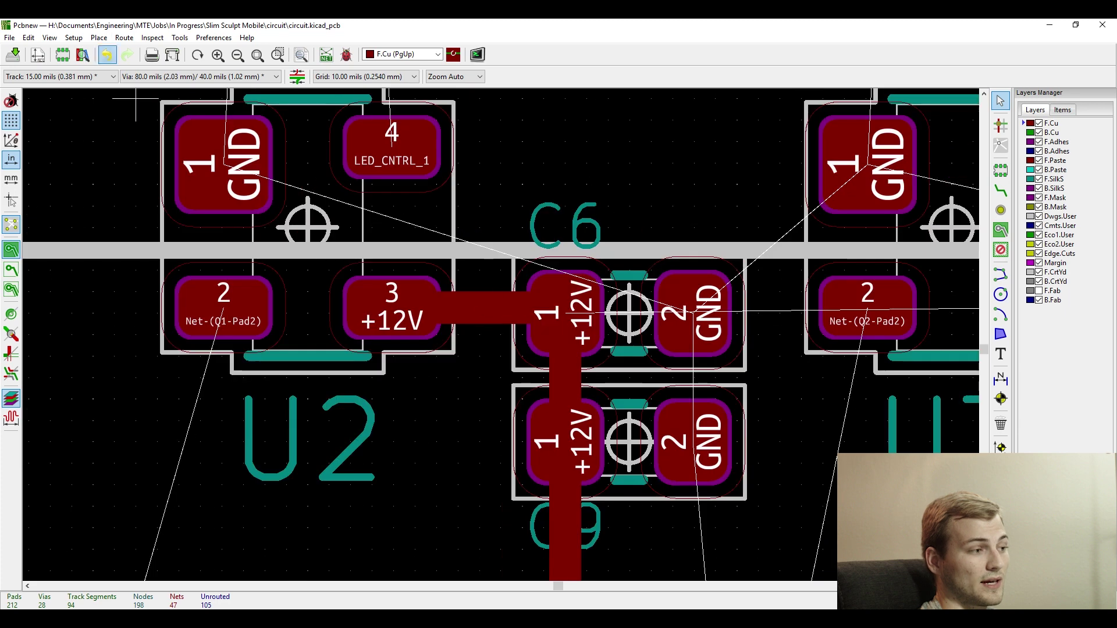
# Set the default track width to 0.025 in the design rules.
pyautogui.click(99, 38)
pyautogui.moveTo(73, 38)
pyautogui.click(112, 72)
pyautogui.click(504, 208)
pyautogui.write('0.025')
pyautogui.click(667, 499)
# Delete the 15 mil +12V tracks at U2 and reroute them at 25 mils through C6 and C9 to the +12V copper.
pyautogui.press('Delete')
pyautogui.press('Delete')
pyautogui.press('Delete')
pyautogui.click(587, 576)
pyautogui.press('x')
pyautogui.click(391, 307)
pyautogui.click(565, 313)
pyautogui.click(565, 313)
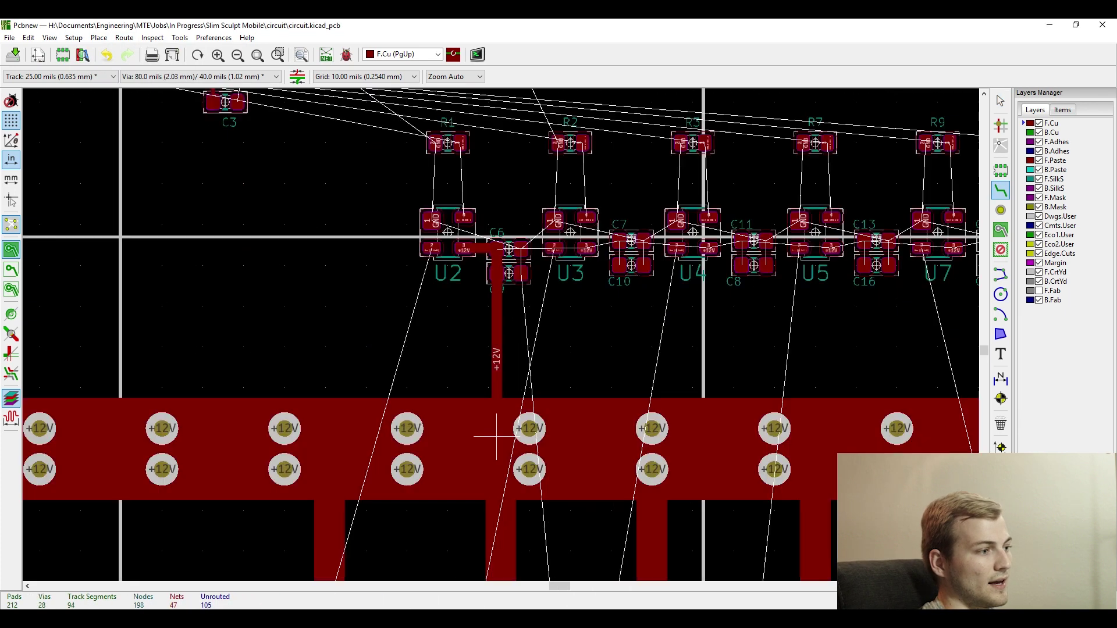
# Align the capacitor pairs of the remaining five LED drivers and route 25 mil +12V tracks through them to the +12V copper.
pyautogui.scroll(3, 369, 309)
pyautogui.scroll(-3, 724, 273)
pyautogui.scroll(-3, 501, 335)
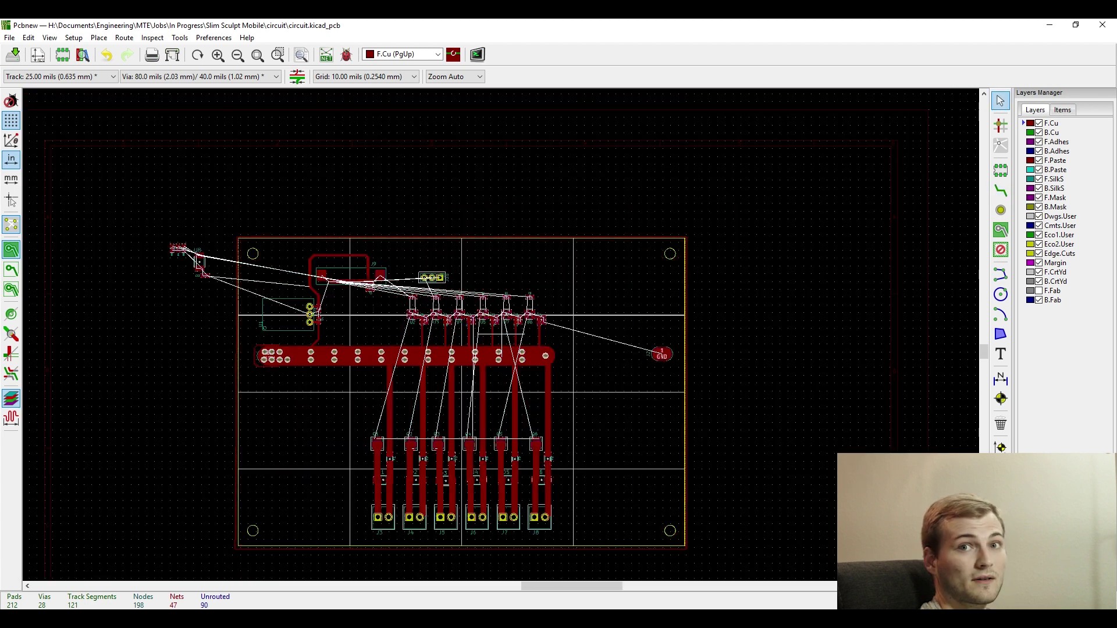
pyautogui.scroll(5, 500, 335)
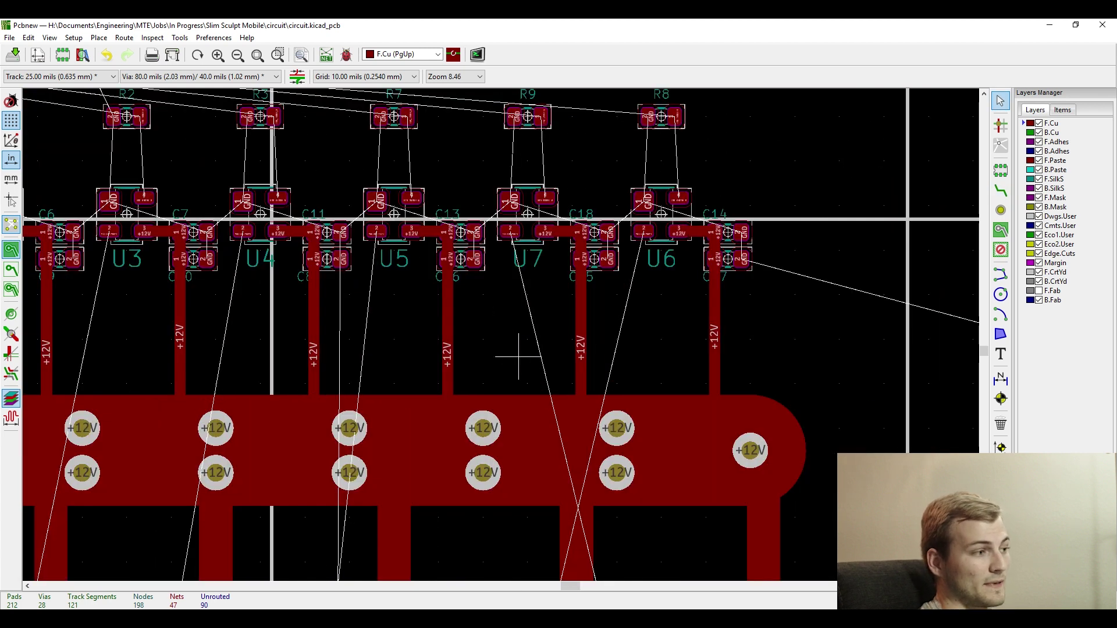
# Route a 10 mil LED_CNTRL_1 track between R1 and U2 and try to route its connection from J9 to R1.
pyautogui.scroll(-5, 523, 352)
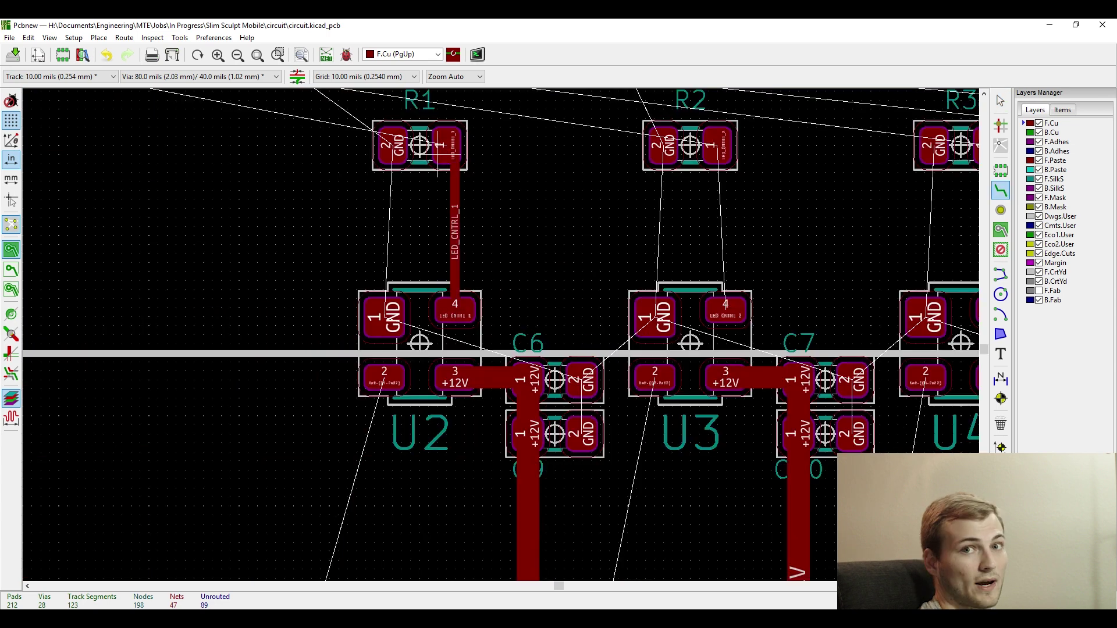
pyautogui.scroll(-2, 440, 145)
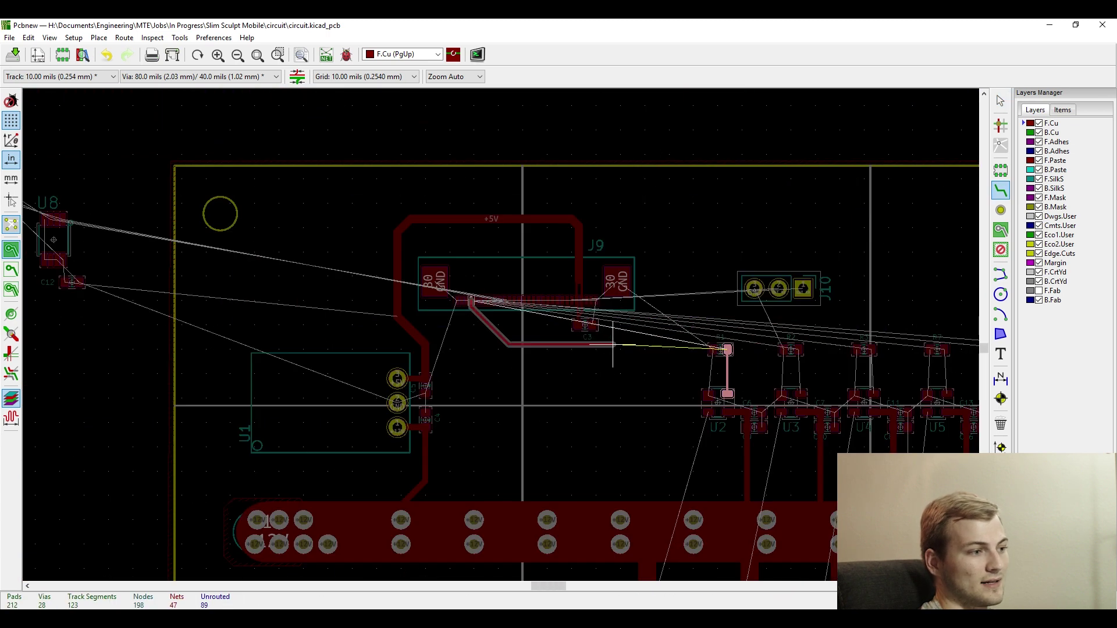
pyautogui.scroll(-3, 613, 344)
pyautogui.scroll(3, 613, 345)
pyautogui.scroll(-1, 613, 345)
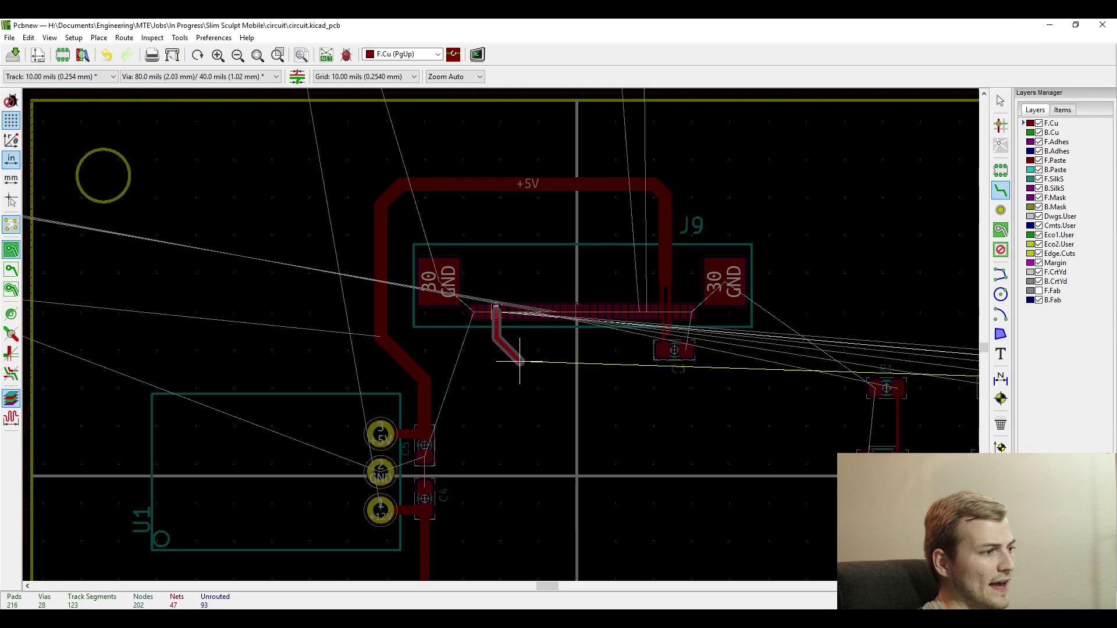
pyautogui.scroll(-2, 668, 419)
pyautogui.scroll(3, 903, 359)
pyautogui.scroll(-4, 501, 335)
pyautogui.press('Escape')
pyautogui.scroll(4, 523, 351)
pyautogui.press('Escape')
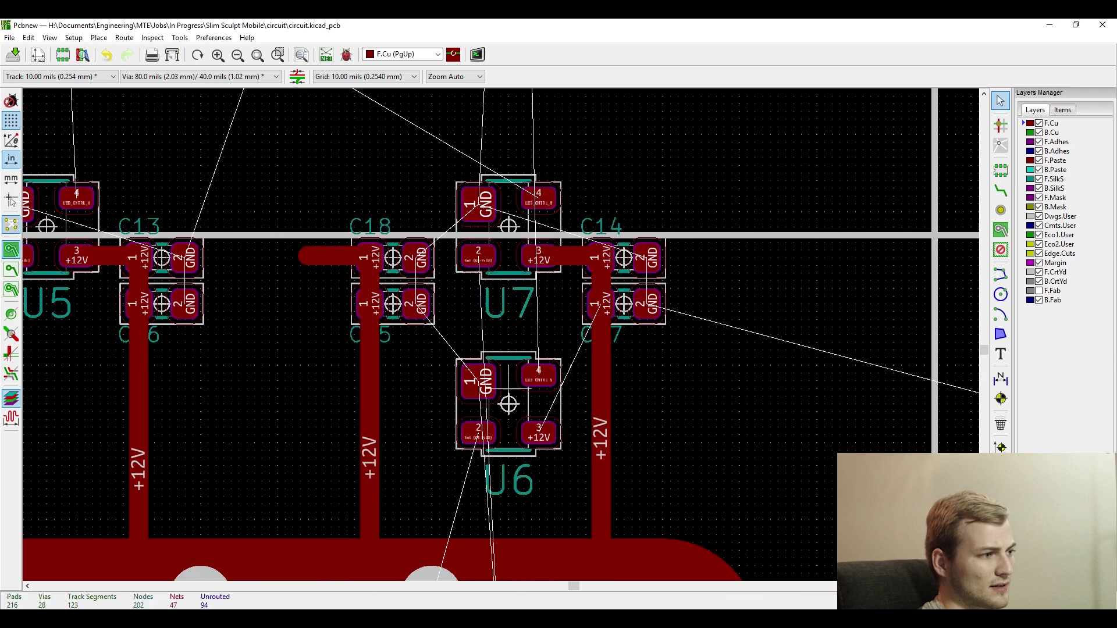
# Place U6 between U5 and U7, and position R8 above U6 and R9 above U7.
pyautogui.moveTo(508, 404); pyautogui.dragTo(278, 227)
pyautogui.scroll(-3, 277, 227)
pyautogui.scroll(3, 220, 155)
pyautogui.moveTo(432, 233); pyautogui.dragTo(688, 233)
pyautogui.moveTo(688, 232); pyautogui.dragTo(210, 233)
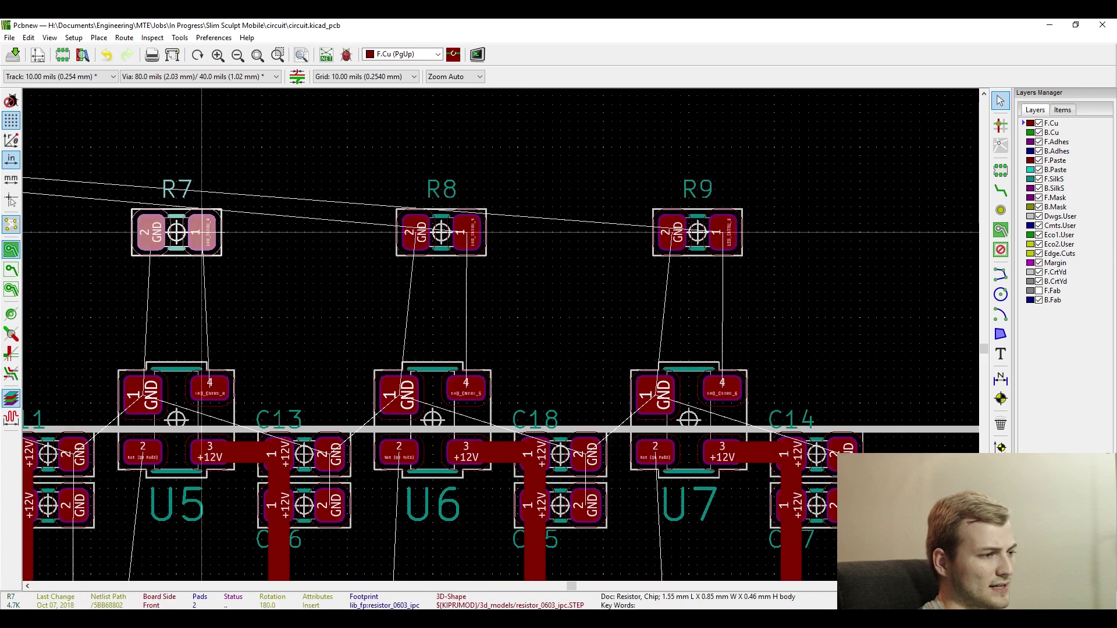
pyautogui.scroll(-1, 110, 281)
# Hide the Dwgs.User layer and change the grid to 5 mils for routing at J9.
pyautogui.click(1038, 216)
pyautogui.press('x')
pyautogui.scroll(-2, 501, 334)
pyautogui.scroll(-2, 392, 302)
pyautogui.scroll(8, 381, 290)
pyautogui.press('n')
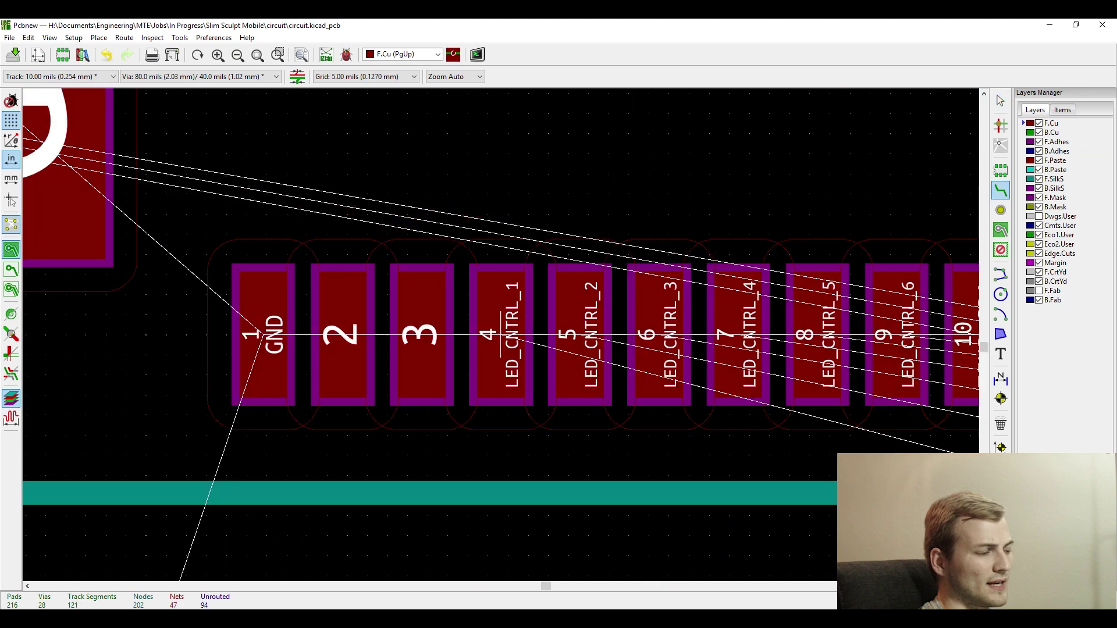
# Route a 10 mil LED_CNTRL_1 track on F.Cu from J9 pin 4 to R1.
pyautogui.click(501, 334)
pyautogui.scroll(-2, 501, 495)
pyautogui.scroll(-4, 542, 512)
pyautogui.scroll(3, 872, 375)
pyautogui.click(684, 387)
pyautogui.scroll(-3, 672, 355)
pyautogui.click(134, 323)
# Route 10 mil LED_CNTRL_2 and LED_CNTRL_3 tracks from J9 to R2 and R3, parallel to LED_CNTRL_1.
pyautogui.scroll(-2, 33, 199)
pyautogui.scroll(-3, 589, 373)
pyautogui.scroll(3, 873, 343)
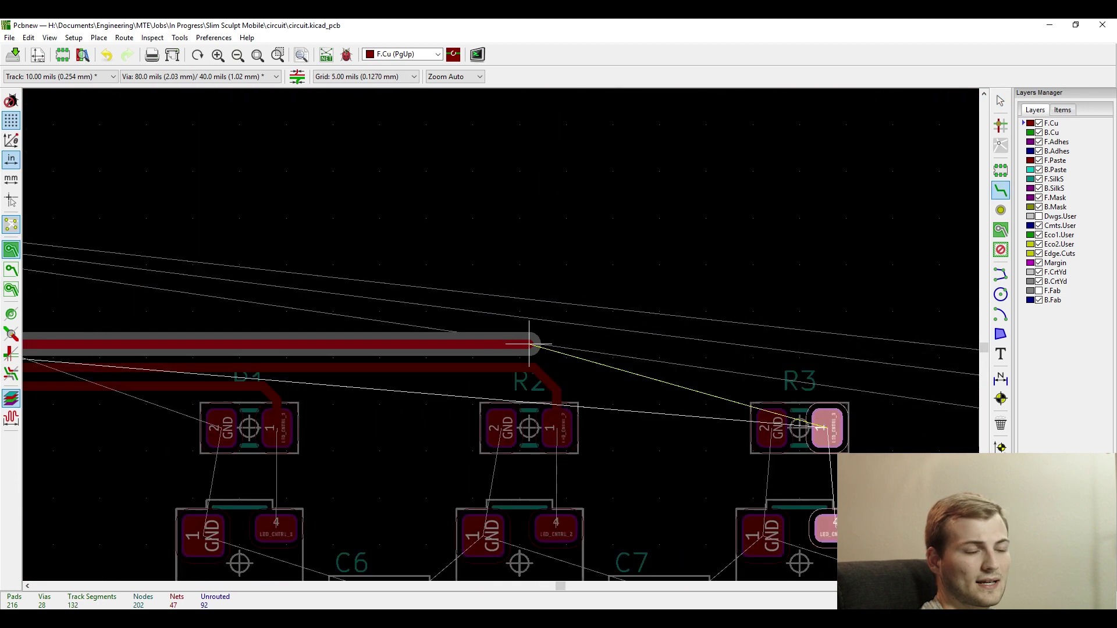
pyautogui.press('Escape')
pyautogui.scroll(-3, 534, 335)
pyautogui.scroll(5, 116, 294)
# Route a 10 mil LED_CNTRL_4 track from J9 pin 7 to R7, parallel to the other control tracks.
pyautogui.click(308, 237)
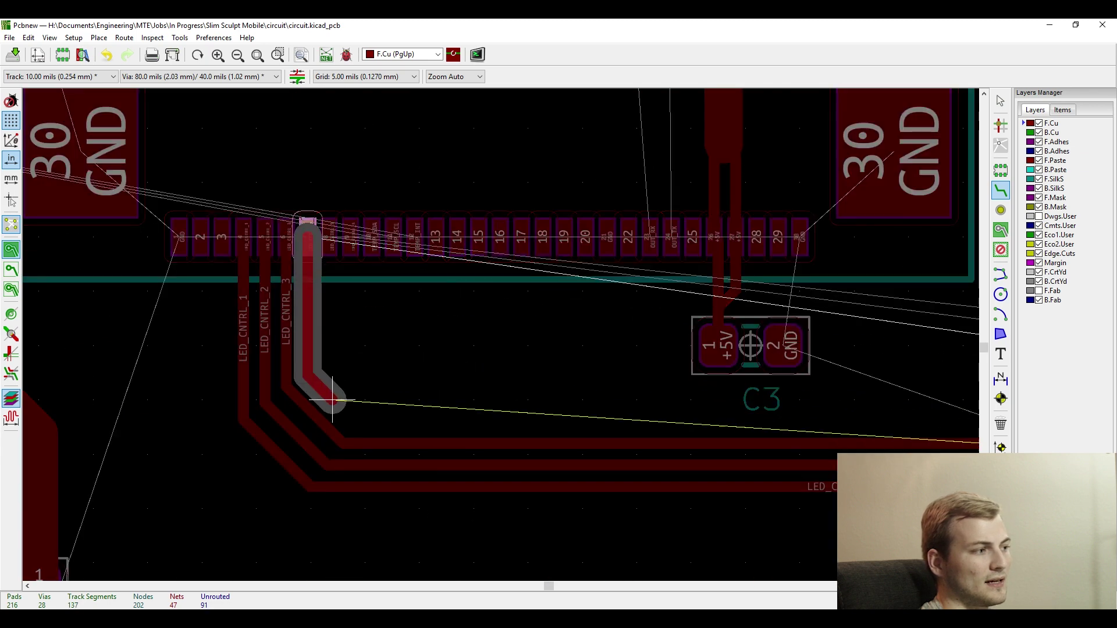
pyautogui.scroll(-3, 573, 424)
pyautogui.scroll(4, 862, 349)
pyautogui.click(500, 310)
pyautogui.scroll(-4, 786, 368)
pyautogui.scroll(5, 349, 291)
# Route a 10 mil LED_CNTRL_5 track from J9 pin 8 to R8, parallel to the other control tracks.
pyautogui.click(502, 236)
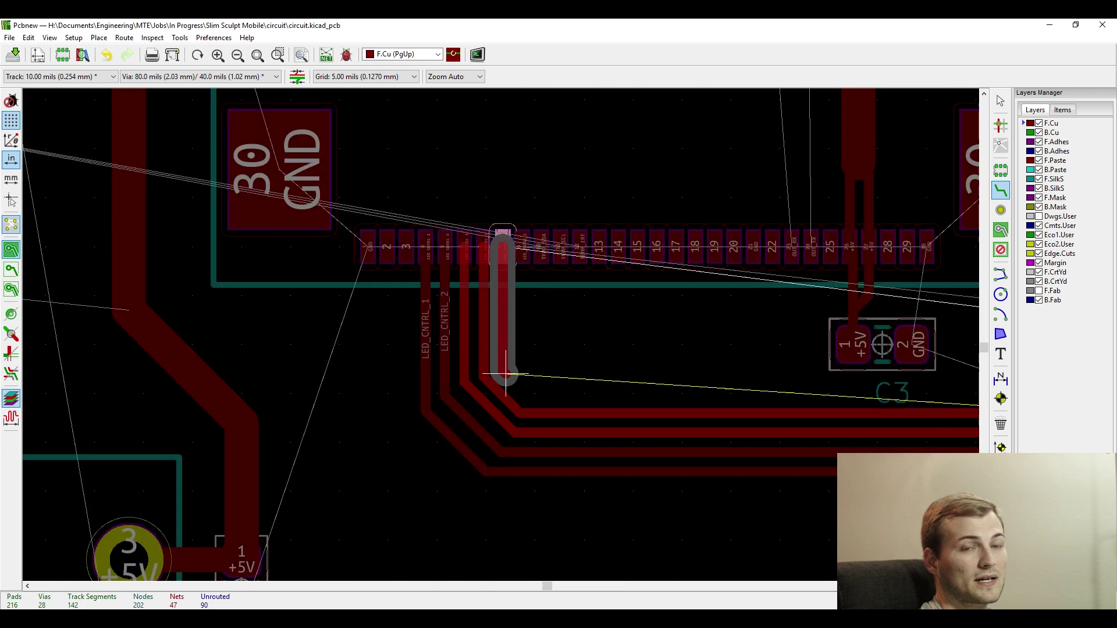
pyautogui.click(517, 380)
pyautogui.scroll(-4, 518, 382)
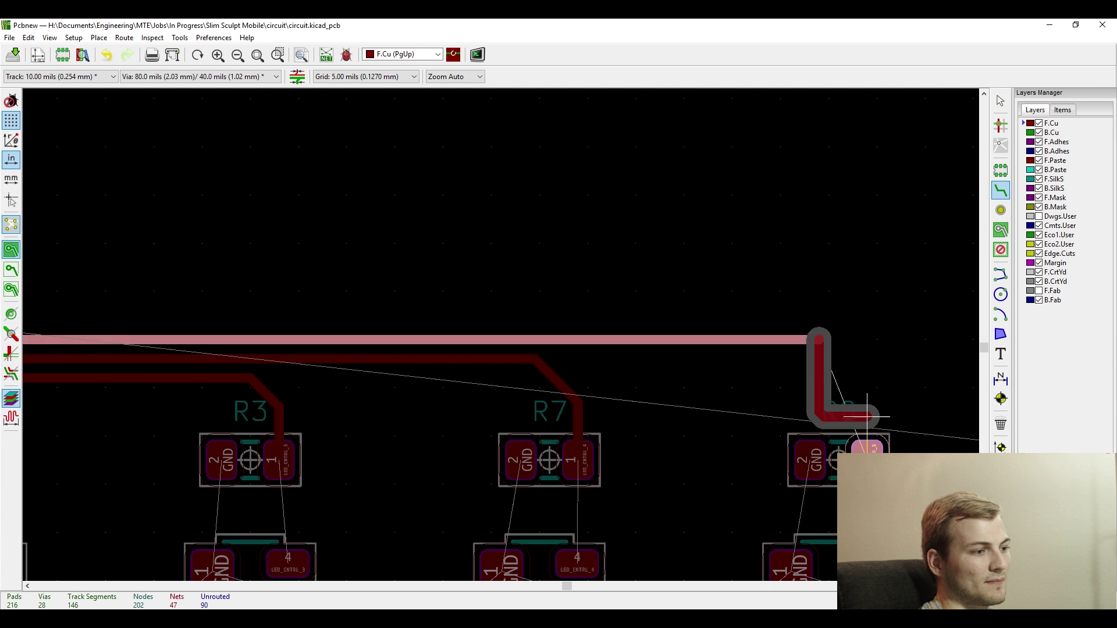
pyautogui.click(867, 459)
# Route a 10 mil LED_CNTRL_6 track from J9 pin 9 to R9 along the outside of the control track bundle.
pyautogui.scroll(-4, 867, 453)
pyautogui.scroll(4, 349, 407)
pyautogui.scroll(-4, 586, 302)
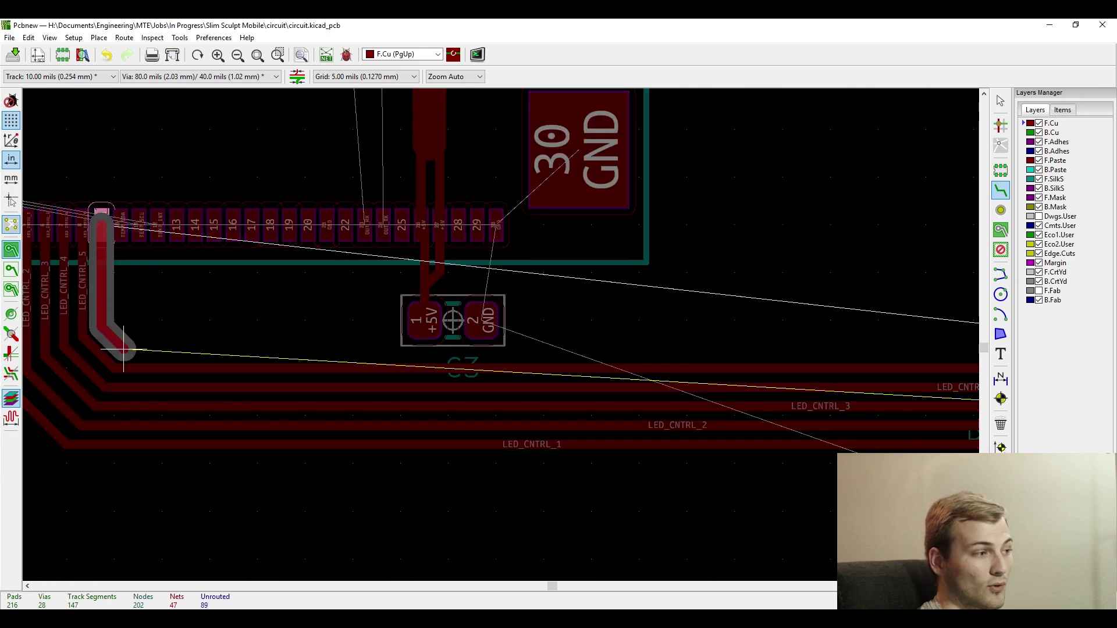
pyautogui.click(123, 350)
pyautogui.scroll(-4, 124, 350)
pyautogui.scroll(4, 861, 336)
pyautogui.click(544, 333)
pyautogui.scroll(3, 545, 332)
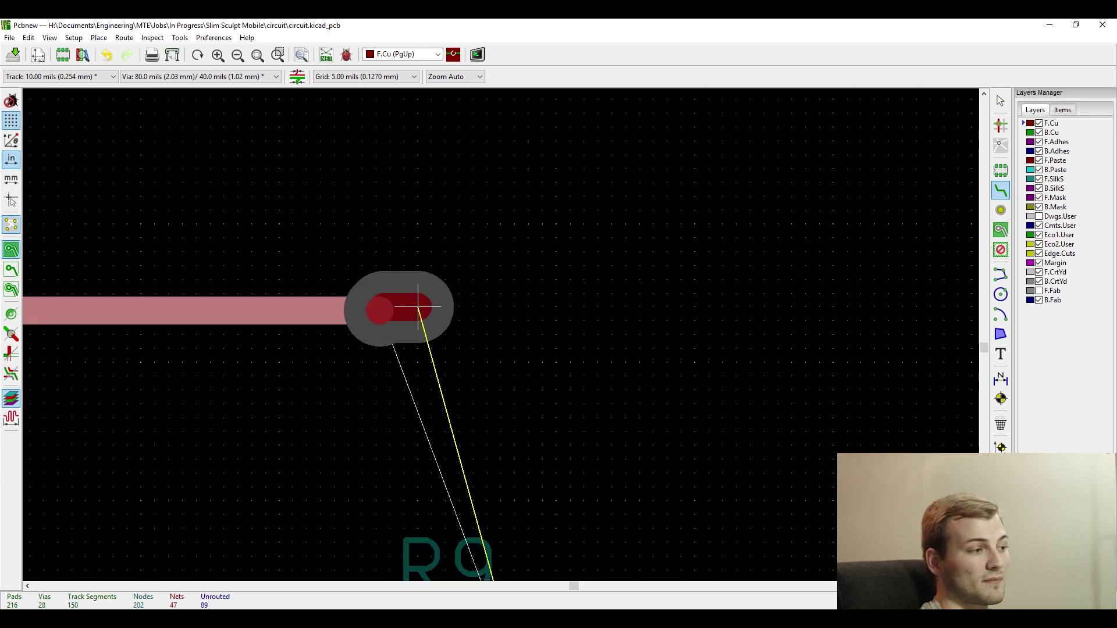
pyautogui.scroll(-4, 483, 322)
pyautogui.scroll(4, 129, 332)
pyautogui.scroll(-2, 501, 335)
pyautogui.press('Escape')
# Move C3 closer to J9, clear of the control tracks, and reconnect its +5V pad with 10 mil tracks.
pyautogui.press('m')
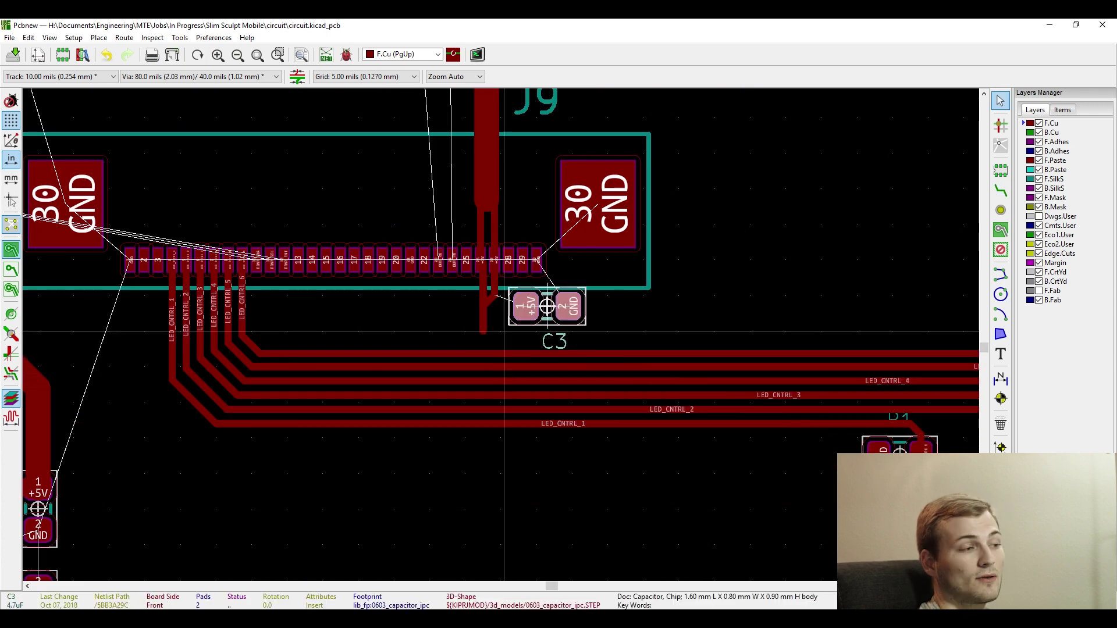
pyautogui.scroll(4, 493, 261)
pyautogui.press('x')
pyautogui.click(494, 459)
pyautogui.click(472, 333)
pyautogui.click(494, 460)
# Route 10 mil control tracks from R1, R2, R3 and R8 down to pin 4 of U2, U3, U4 and U6.
pyautogui.scroll(-6, 495, 459)
pyautogui.scroll(5, 659, 398)
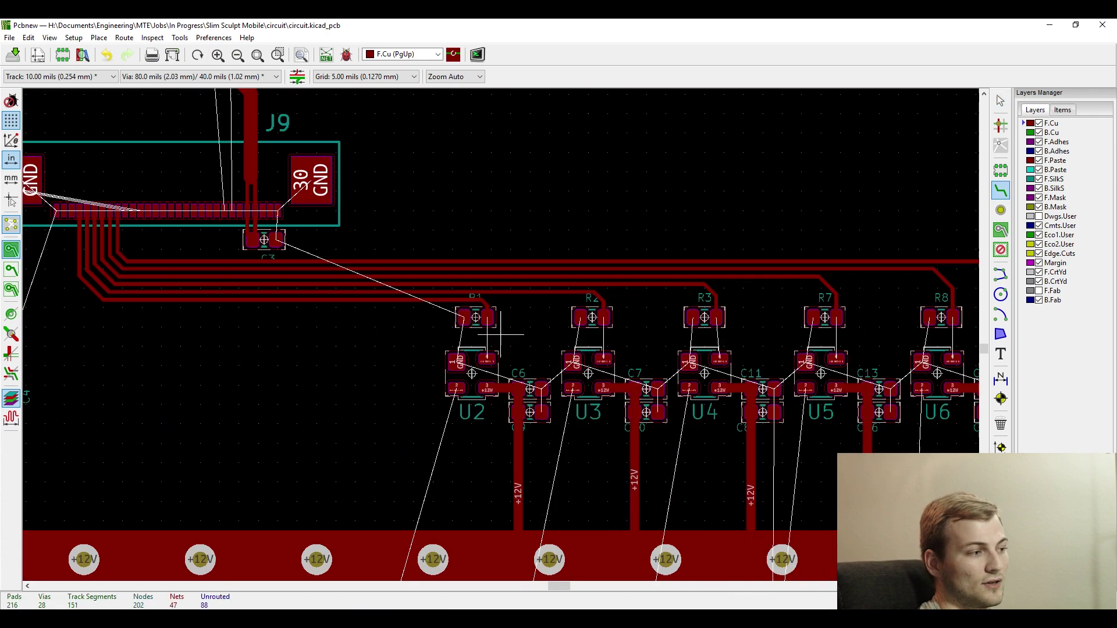
pyautogui.click(494, 429)
pyautogui.click(819, 313)
pyautogui.click(819, 430)
pyautogui.click(566, 334)
pyautogui.click(578, 451)
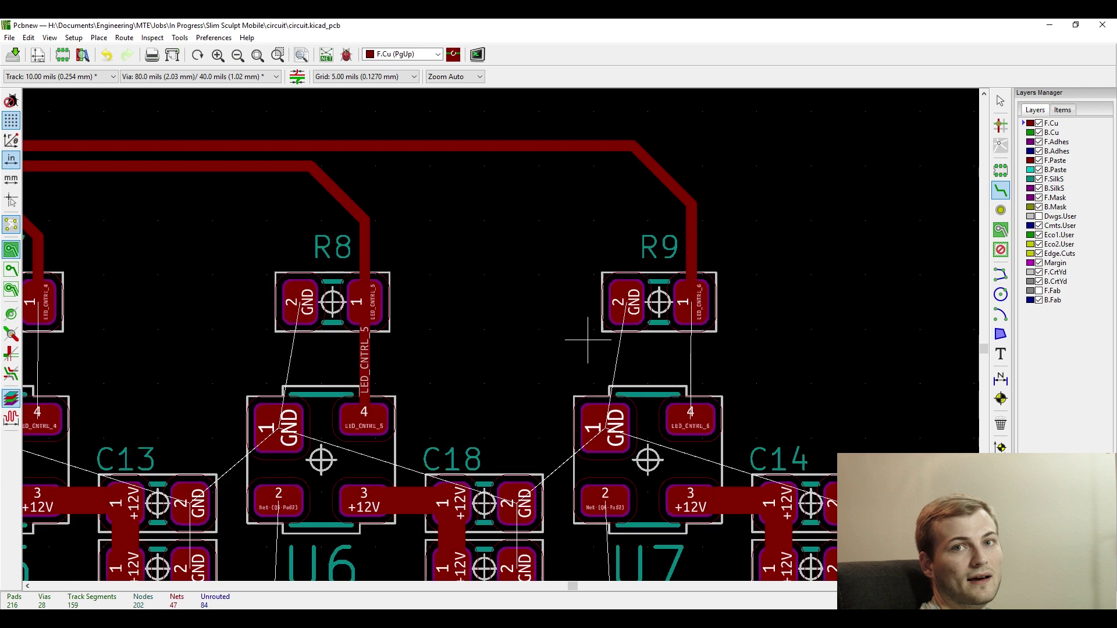
# Route the remaining 10 mil control tracks from R9 to U7 and from R7 to U5.
pyautogui.click(693, 417)
pyautogui.scroll(-2, 501, 334)
pyautogui.press('Escape')
pyautogui.press('Delete')
pyautogui.press('x')
pyautogui.click(501, 402)
pyautogui.scroll(-5, 501, 334)
pyautogui.click(402, 150)
pyautogui.click(474, 474)
pyautogui.click(716, 262)
pyautogui.click(781, 375)
# Try to route a 25 mil track with a via from U7's pin 2 toward Q6.
pyautogui.scroll(-6, 780, 375)
pyautogui.scroll(5, 684, 394)
pyautogui.scroll(-4, 510, 168)
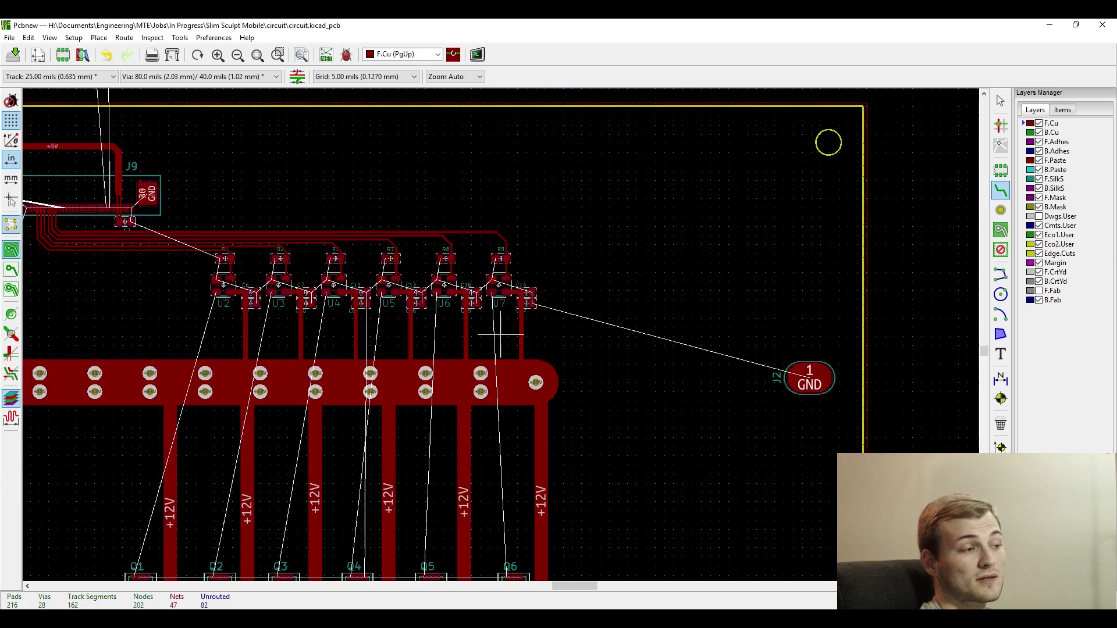
pyautogui.scroll(4, 501, 334)
pyautogui.click(465, 170)
pyautogui.scroll(-3, 465, 261)
pyautogui.scroll(3, 501, 335)
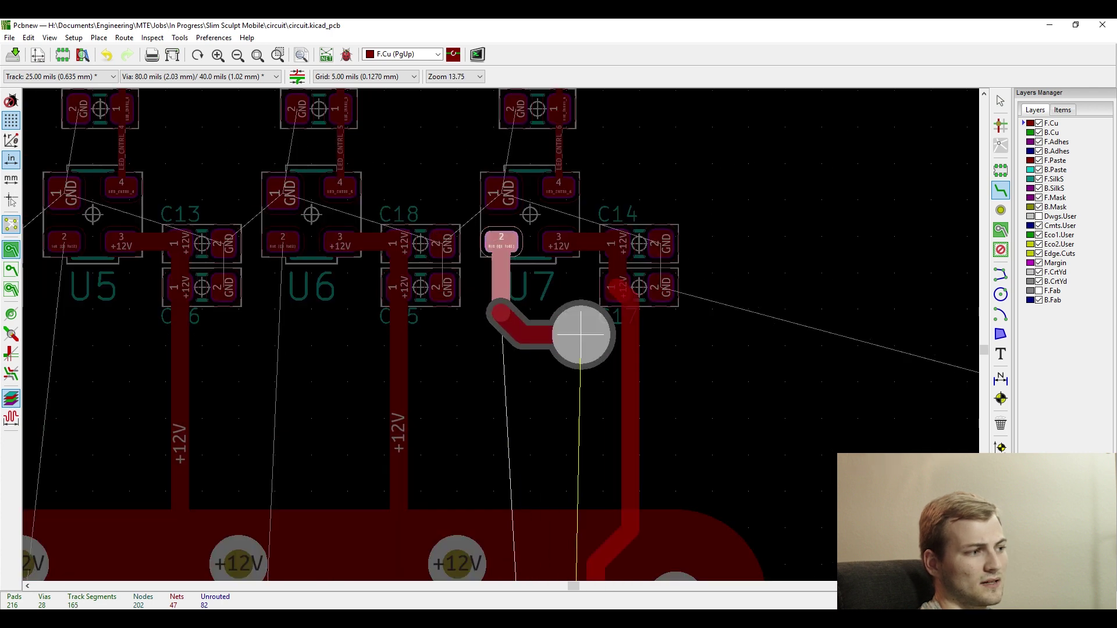
pyautogui.press('Escape')
pyautogui.press('Escape')
# Set the Default net class's via diameter to 0.04 and via drill to 0.02 in the design rules.
pyautogui.click(73, 38)
pyautogui.click(99, 62)
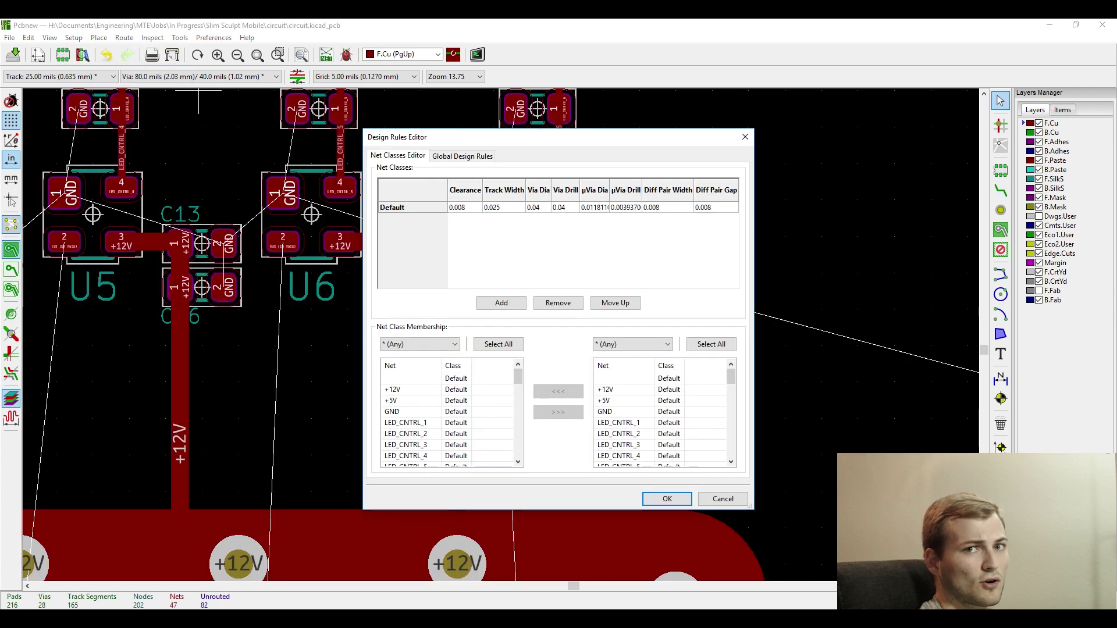
pyautogui.write('2')
pyautogui.click(463, 156)
pyautogui.click(398, 155)
pyautogui.click(668, 499)
# Try to route a 25 mil track with a 40 mil via, 20 mil drill, from U7's pin 2.
pyautogui.press('x')
pyautogui.press('Escape')
pyautogui.press('Escape')
pyautogui.press('Delete')
pyautogui.press('x')
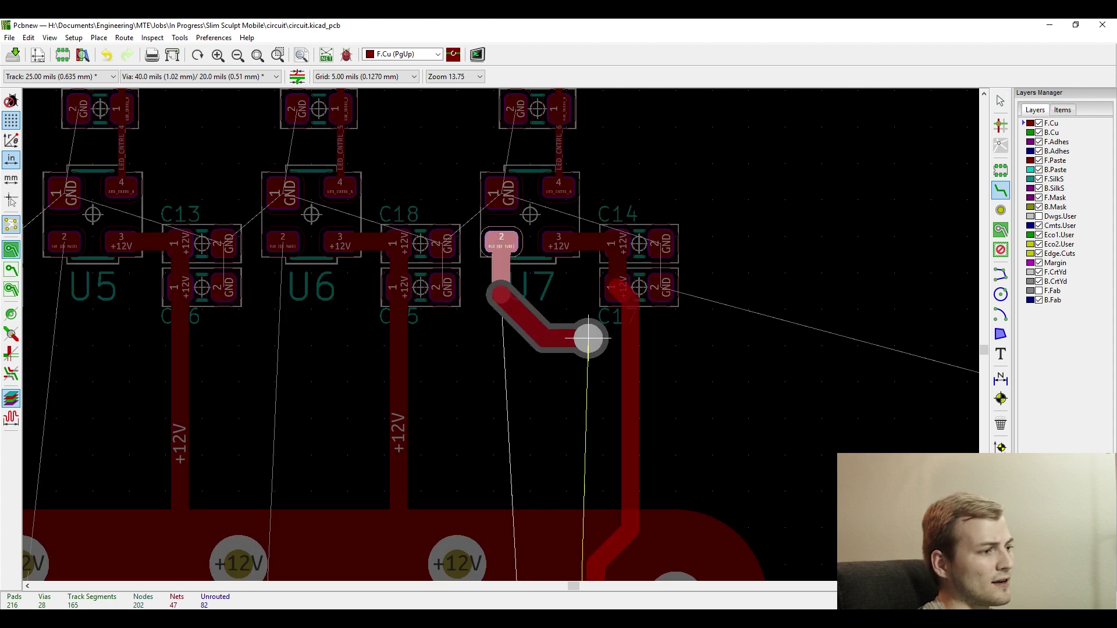
pyautogui.click(588, 338)
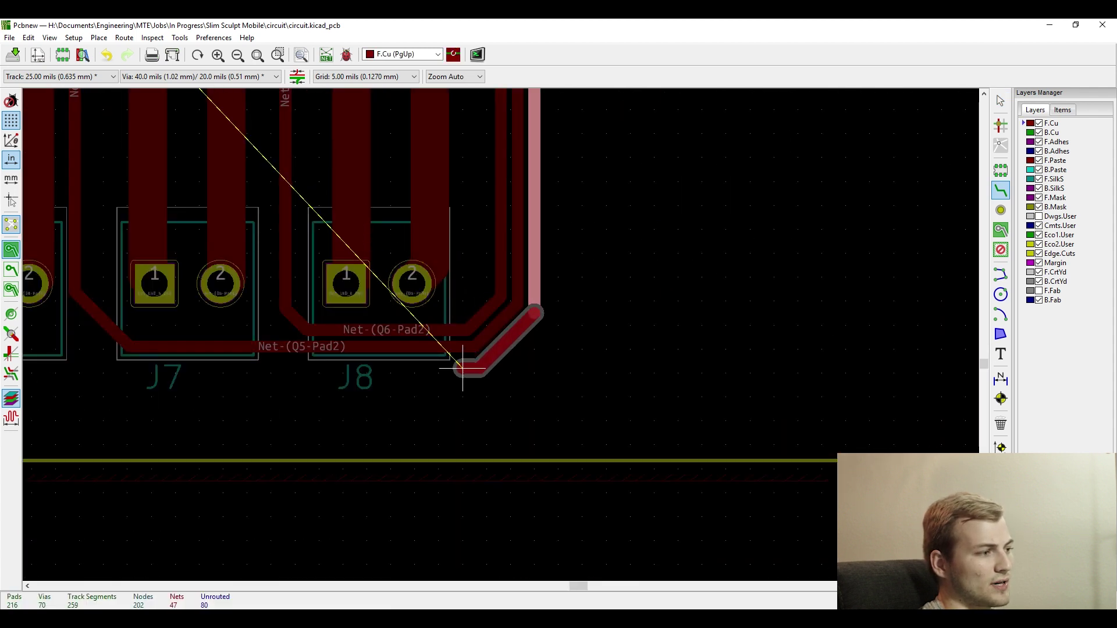
# Route the 25 mil Q4 driver track outside the Q5 track, below J8, J7 and J6, and up to Q4's pin 2.
pyautogui.scroll(2, 157, 375)
pyautogui.click(326, 254)
pyautogui.scroll(-2, 326, 254)
pyautogui.scroll(2, 505, 163)
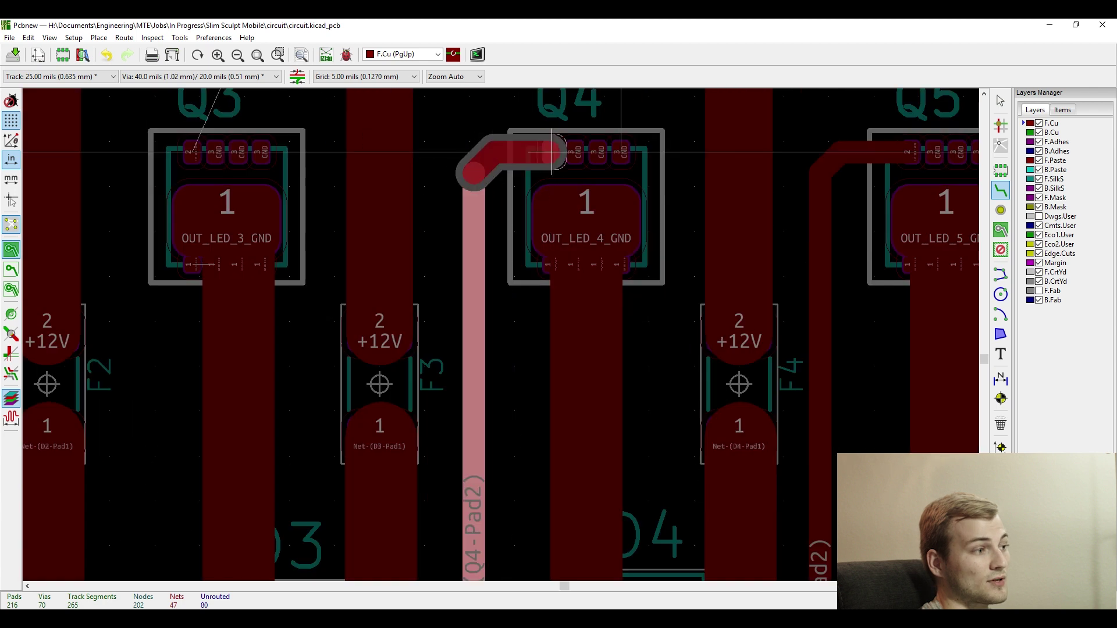
pyautogui.click(551, 153)
pyautogui.hotkey('ctrl', 'z')
pyautogui.scroll(-2, 851, 312)
pyautogui.click(708, 336)
pyautogui.scroll(-1, 326, 177)
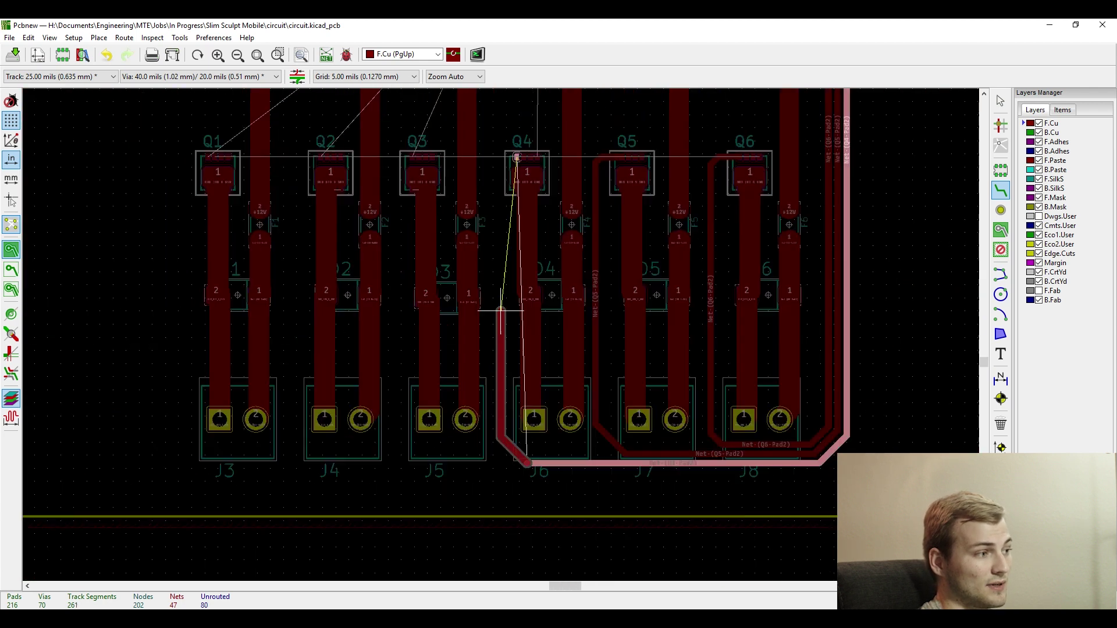
pyautogui.scroll(3, 486, 189)
pyautogui.click(599, 192)
# Extend the 25 mil Q3 driver track from the vias near U7 down the outer side of the Q4 track.
pyautogui.scroll(-3, 568, 292)
pyautogui.scroll(-2, 506, 351)
pyautogui.scroll(4, 641, 152)
pyautogui.click(489, 329)
pyautogui.click(691, 427)
pyautogui.scroll(-4, 690, 426)
pyautogui.scroll(2, 501, 488)
pyautogui.scroll(3, 427, 200)
# Run the Q3 driver track below J8 through J5, up between J4 and J5, and into Q3's pin 2.
pyautogui.click(318, 326)
pyautogui.scroll(-2, 52, 324)
pyautogui.scroll(1, 80, 329)
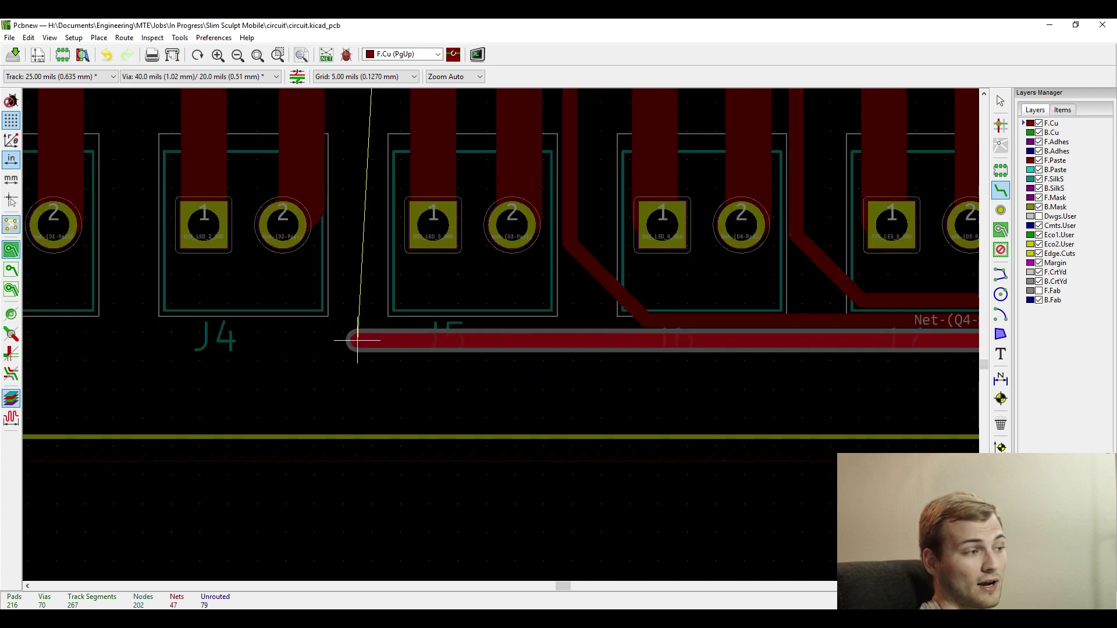
pyautogui.scroll(-4, 355, 301)
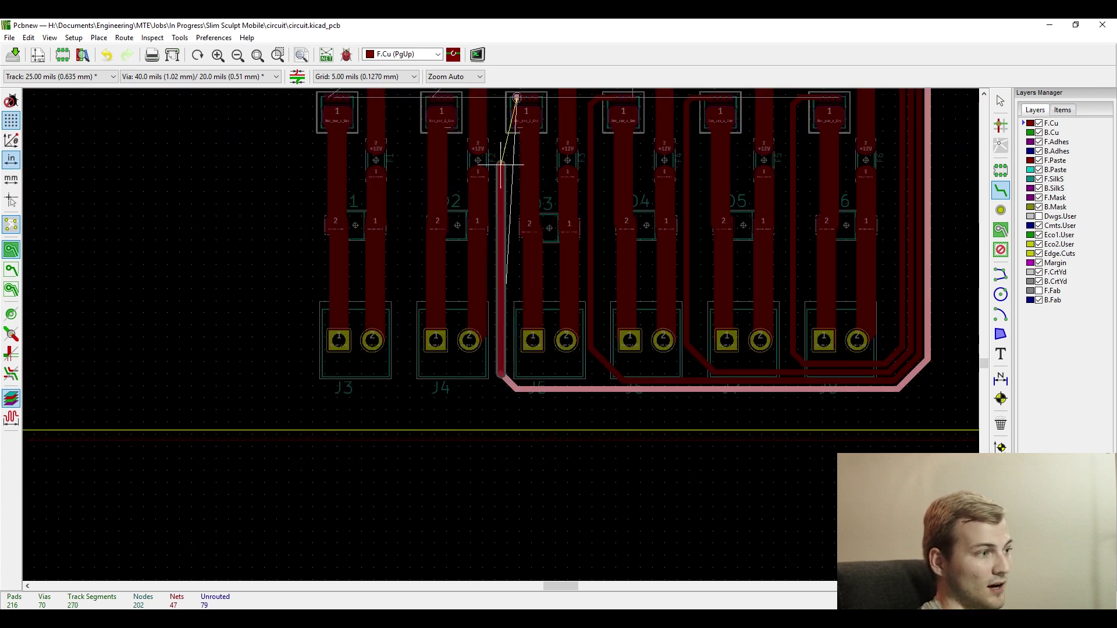
pyautogui.scroll(5, 581, 324)
pyautogui.click(576, 325)
# Extend the 25 mil Q2 driver track from U6's last via down outside the Q3 track and around J8's lower corner.
pyautogui.scroll(-4, 621, 406)
pyautogui.click(541, 383)
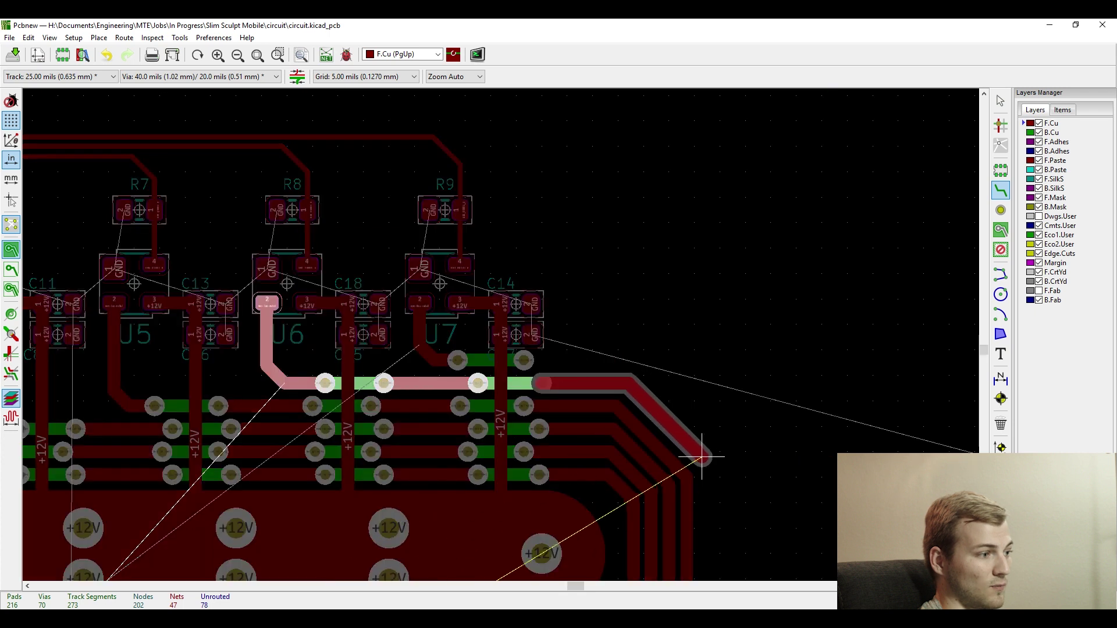
pyautogui.click(702, 470)
pyautogui.scroll(-3, 702, 469)
pyautogui.scroll(3, 497, 402)
pyautogui.scroll(-2, 359, 252)
pyautogui.scroll(2, 497, 326)
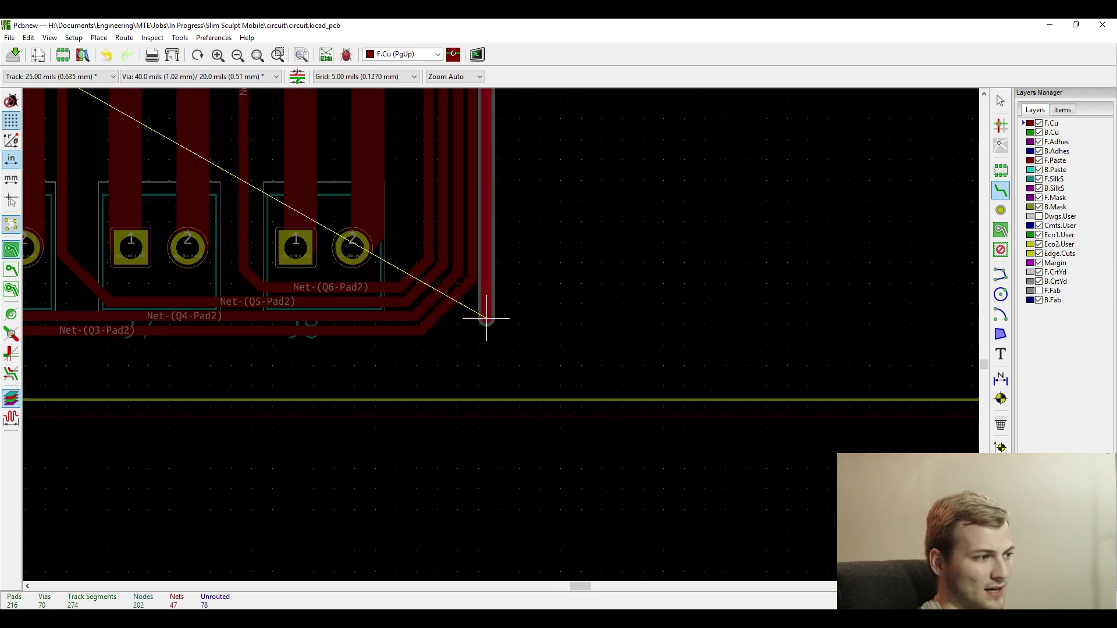
pyautogui.click(420, 354)
pyautogui.scroll(-3, 420, 353)
pyautogui.scroll(3, 350, 339)
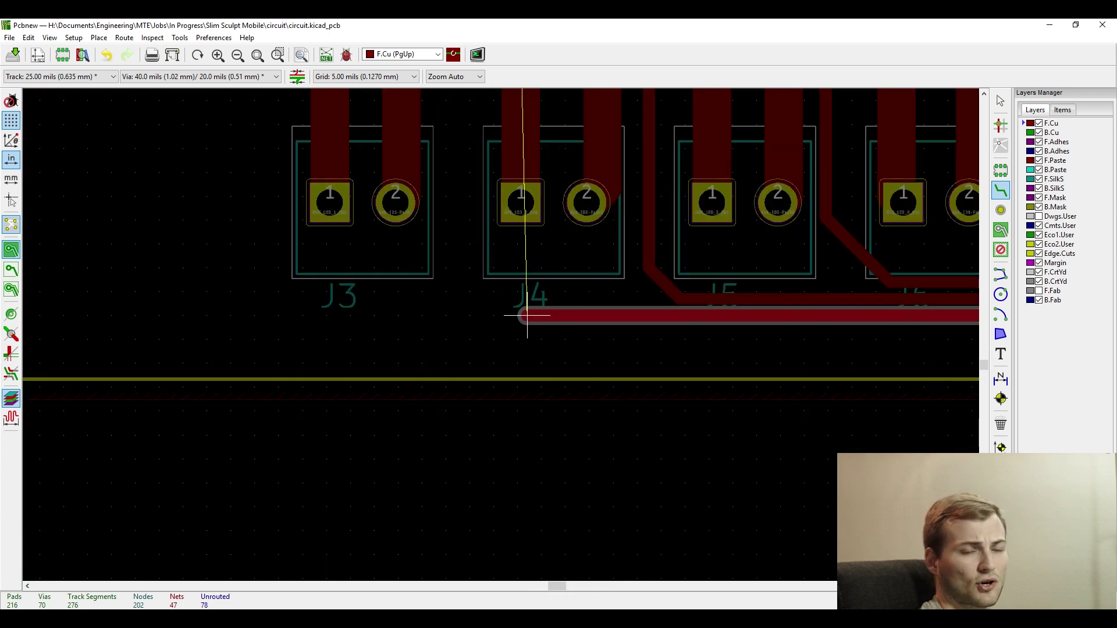
# Run the Q2 driver track below the connectors, up between J3 and J4, and into Q2's pin 2.
pyautogui.click(526, 316)
pyautogui.click(455, 268)
pyautogui.scroll(-3, 464, 233)
pyautogui.scroll(2, 498, 337)
pyautogui.scroll(3, 508, 391)
pyautogui.click(496, 282)
pyautogui.scroll(-4, 497, 182)
pyautogui.scroll(3, 512, 315)
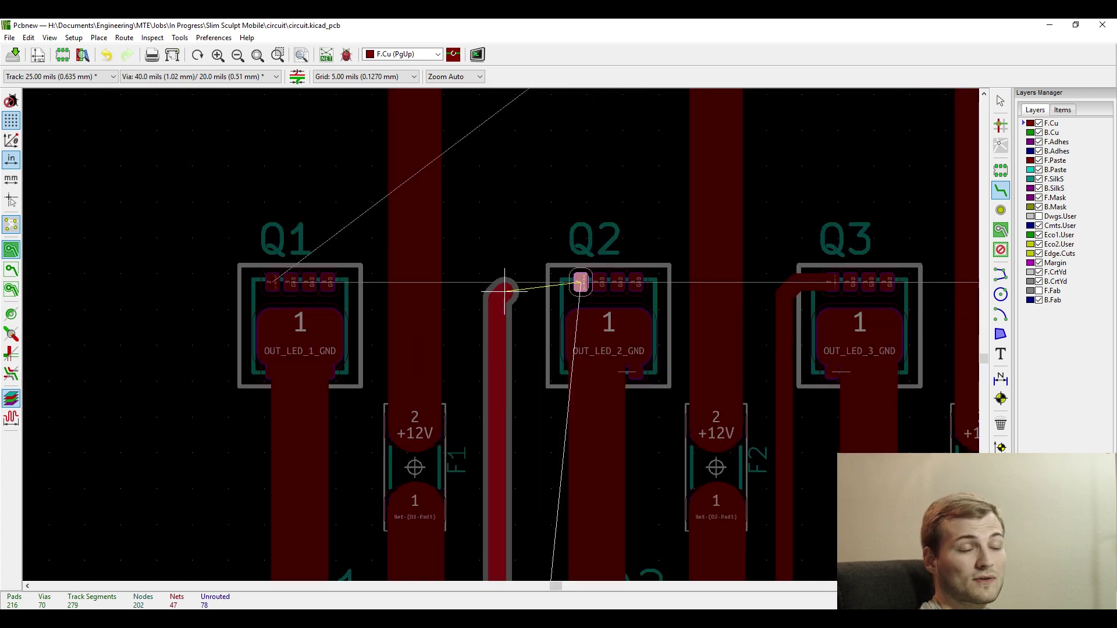
pyautogui.click(517, 294)
pyautogui.click(581, 281)
# Extend the 25 mil Q1 driver track from U7's last via down the outer side of the Q2 track.
pyautogui.scroll(-4, 653, 327)
pyautogui.click(480, 296)
pyautogui.click(692, 401)
pyautogui.scroll(-4, 693, 442)
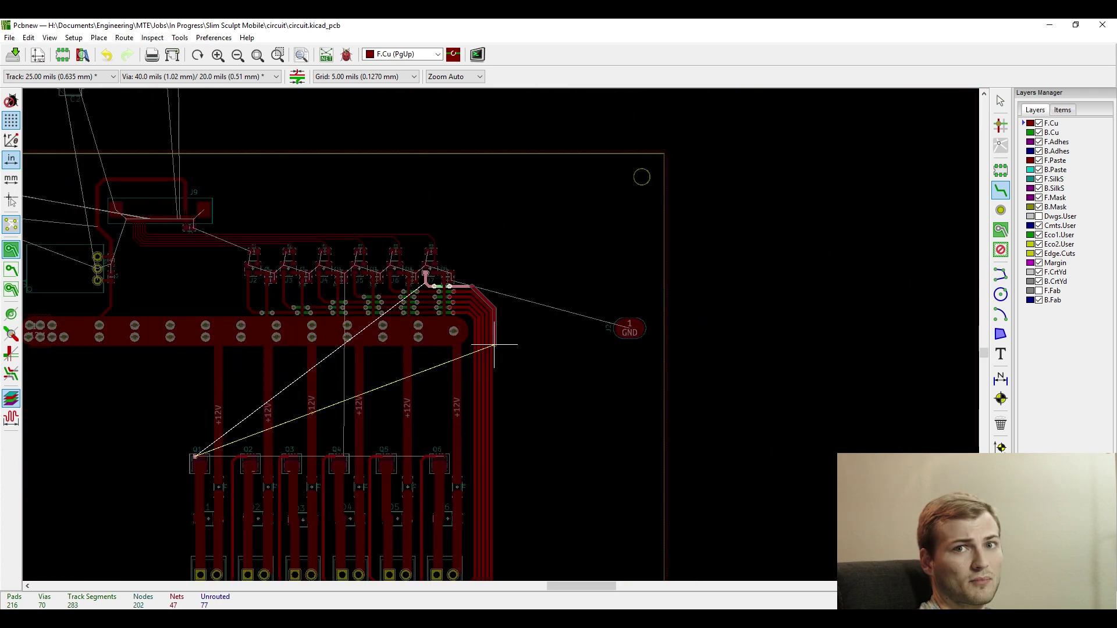
pyautogui.scroll(4, 505, 507)
pyautogui.click(417, 355)
# Run the Q1 driver track below all six connectors, up beside J3, and into Q1's pin 2.
pyautogui.scroll(-4, 279, 359)
pyautogui.scroll(4, 326, 338)
pyautogui.click(359, 322)
pyautogui.scroll(-3, 359, 322)
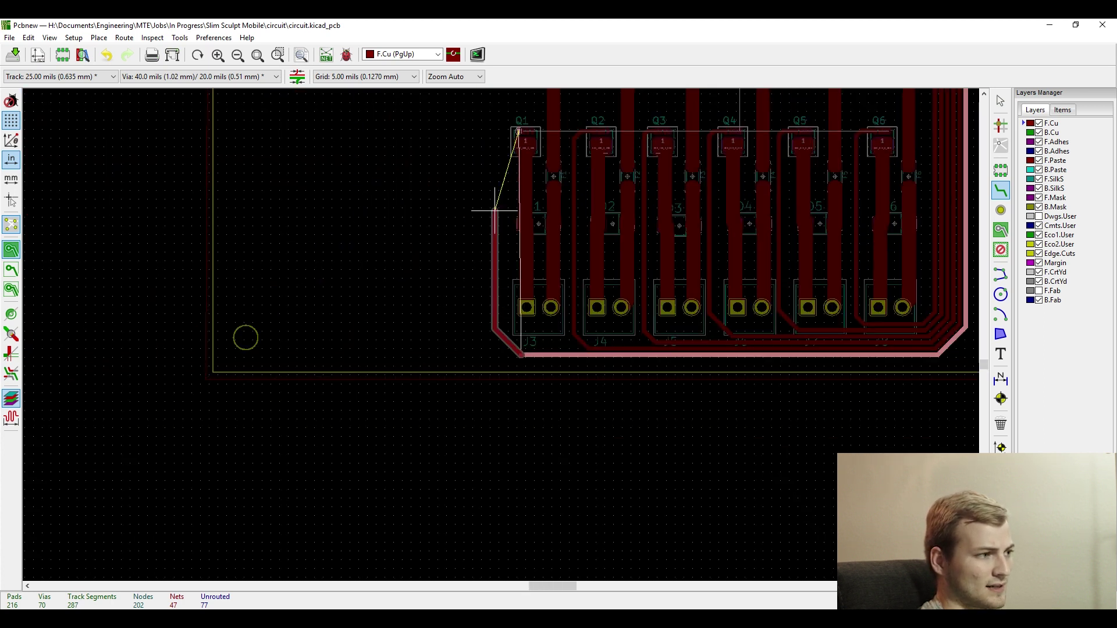
pyautogui.scroll(3, 498, 187)
pyautogui.click(544, 293)
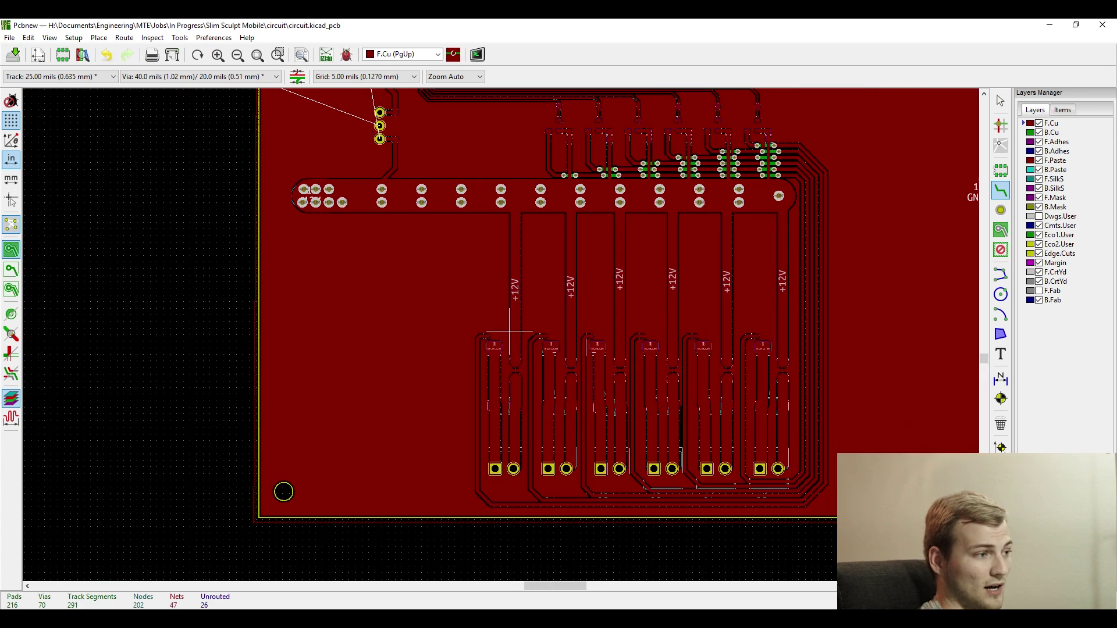
# Delete the driver track segments, vias, bottom-layer jumpers and +12V feeds between U2 through U7 and the +12V bus.
pyautogui.scroll(4, 768, 147)
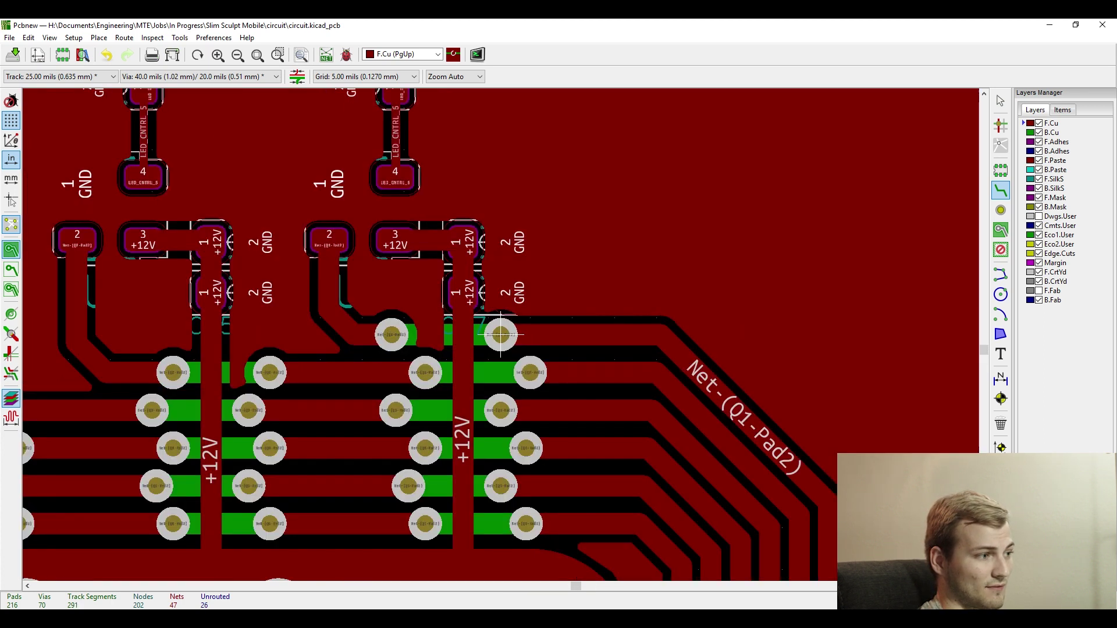
pyautogui.click(537, 341)
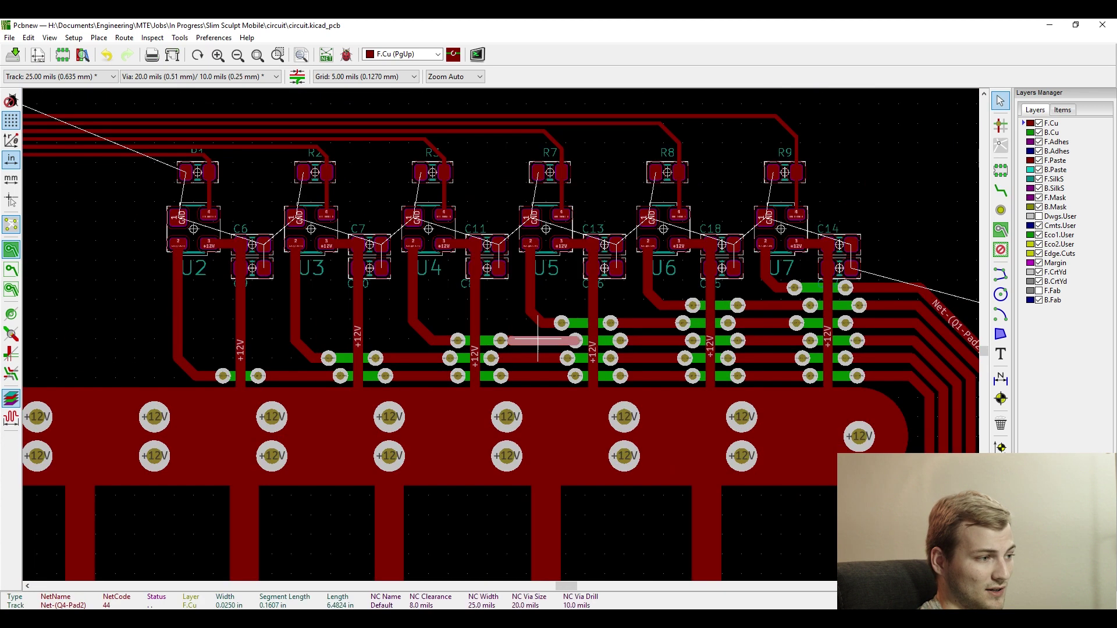
pyautogui.moveTo(141, 320); pyautogui.dragTo(930, 416)
pyautogui.press('Delete')
pyautogui.moveTo(504, 294); pyautogui.dragTo(891, 338)
pyautogui.press('Delete')
pyautogui.moveTo(754, 281); pyautogui.dragTo(870, 305)
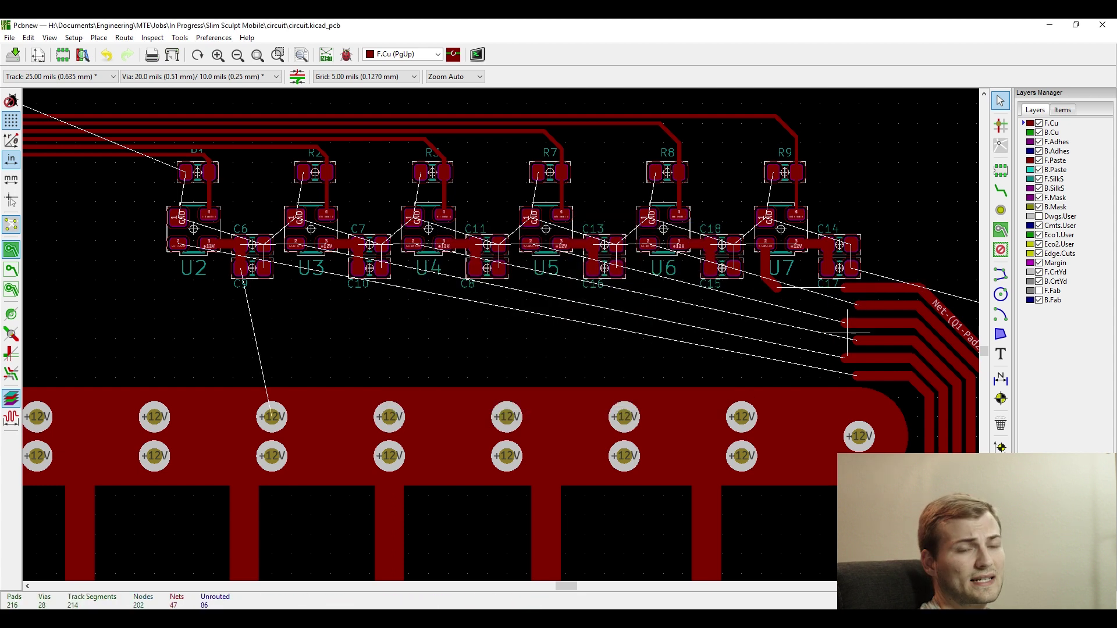
# Try to reconnect U7's pin 2 directly to the Q1 driver track on the top layer.
pyautogui.press('e')
pyautogui.press('Escape')
pyautogui.scroll(3, 847, 297)
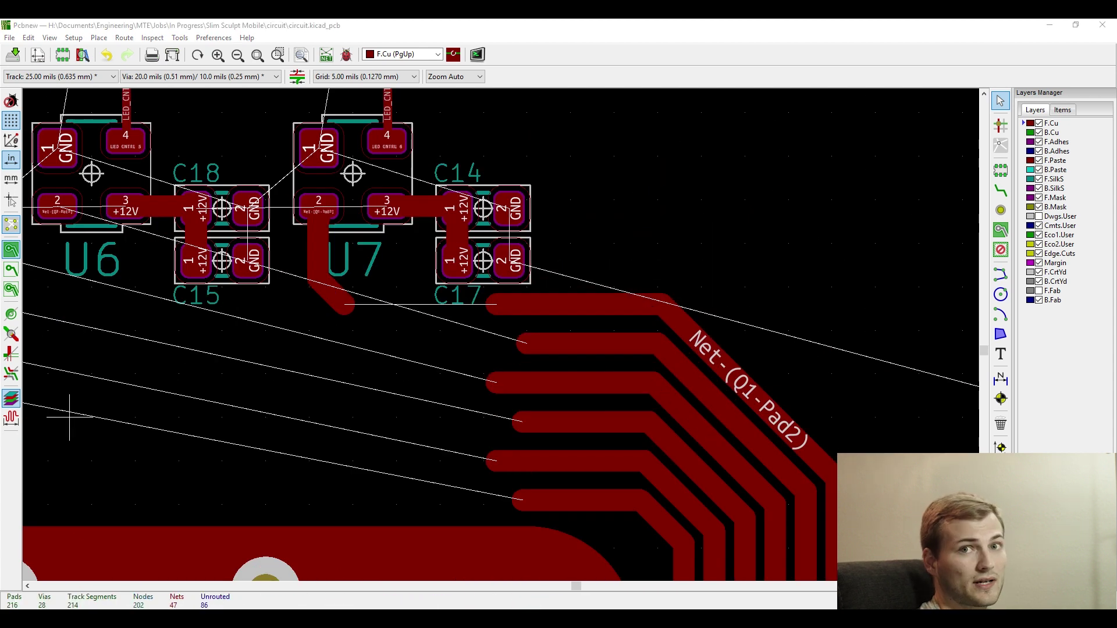
pyautogui.click(526, 343)
pyautogui.press('Escape')
pyautogui.press('Escape')
pyautogui.scroll(-3, 502, 334)
# Delete the leftover horizontal segments at the upper ends of the driver tracks near U7.
pyautogui.click(493, 313)
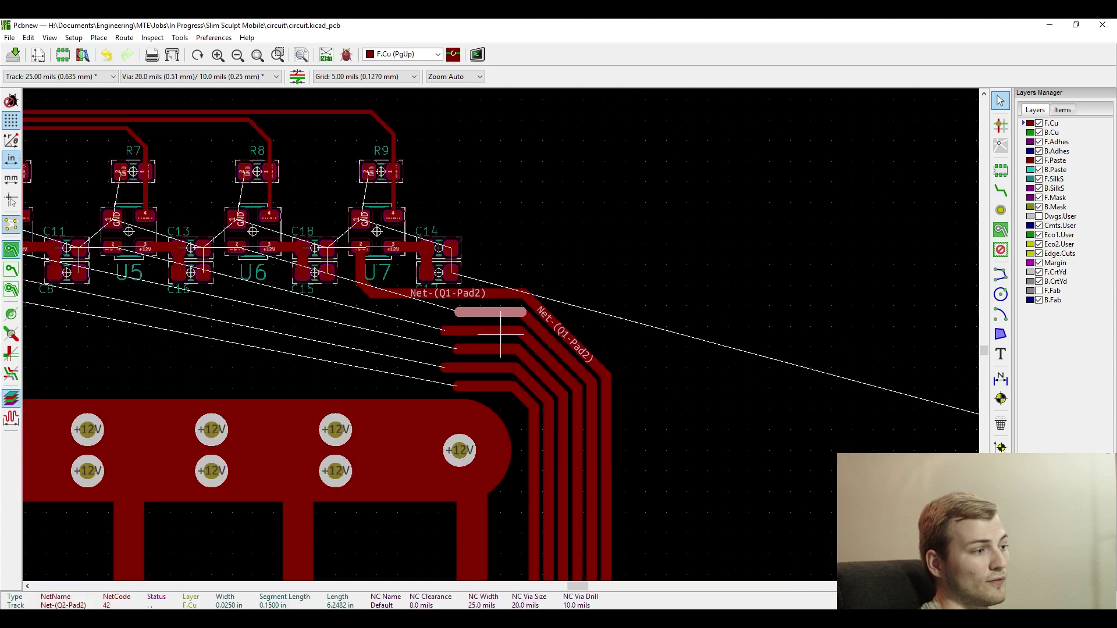
pyautogui.press('Delete')
pyautogui.scroll(5, 501, 335)
pyautogui.press('Delete')
pyautogui.press('Delete')
pyautogui.press('Delete')
pyautogui.press('Delete')
pyautogui.press('Delete')
pyautogui.press('Delete')
pyautogui.press('Delete')
# Route 25 mil +12V feeds from C9 and C10 through vias to the bottom layer and down to the +12V bus.
pyautogui.press('x')
pyautogui.scroll(-2, 611, 400)
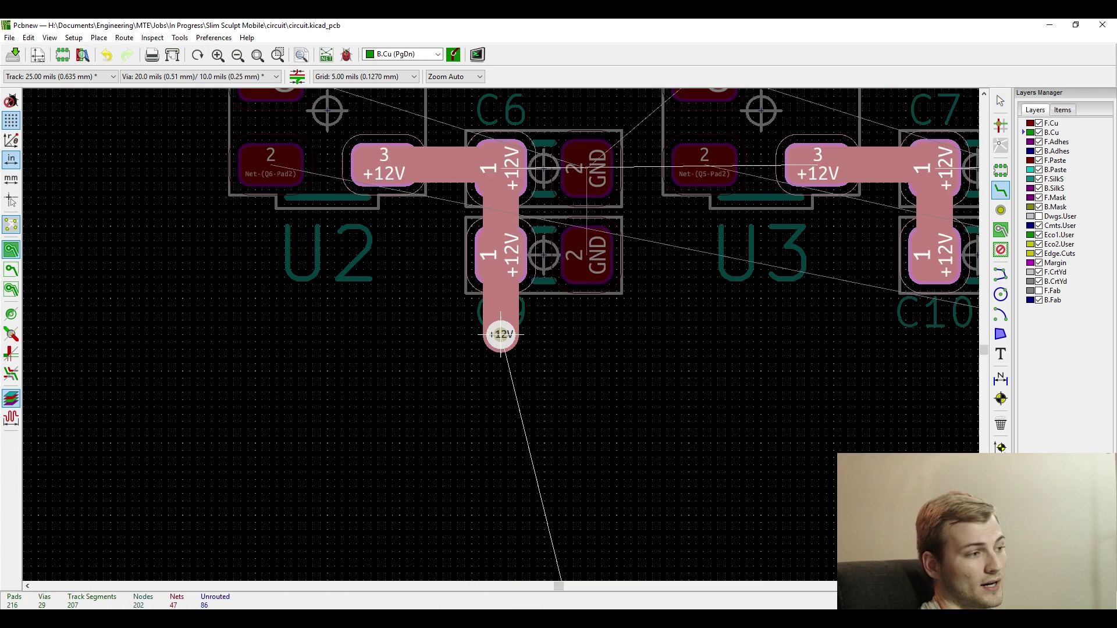
pyautogui.click(499, 329)
pyautogui.scroll(-2, 499, 330)
pyautogui.click(499, 524)
pyautogui.scroll(2, 617, 406)
pyautogui.click(690, 256)
pyautogui.press('v')
pyautogui.click(689, 288)
pyautogui.click(689, 526)
# Route 25 mil +12V feeds with vias from C8 and C16 down to the +12V bus on the bottom layer.
pyautogui.scroll(4, 852, 525)
pyautogui.click(487, 239)
pyautogui.press('v')
pyautogui.click(487, 271)
pyautogui.click(487, 525)
pyautogui.click(687, 238)
pyautogui.press('v')
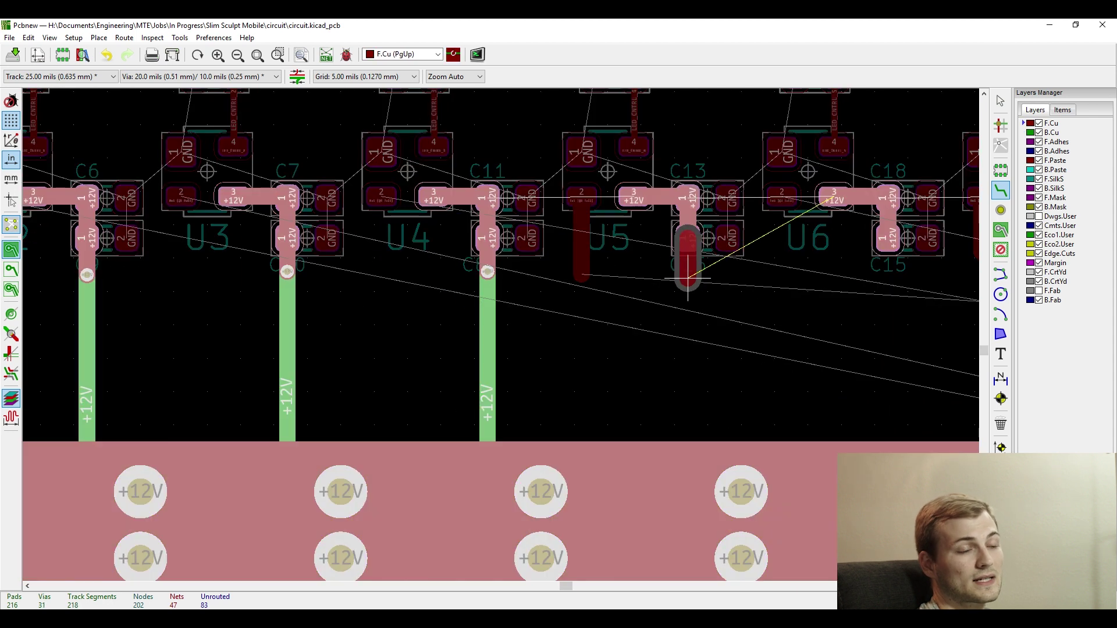
pyautogui.click(688, 275)
pyautogui.click(688, 526)
# Route 25 mil +12V feeds with vias from C15 and C17 down to the +12V bus on the bottom layer.
pyautogui.scroll(1, 966, 285)
pyautogui.click(400, 287)
pyautogui.press('v')
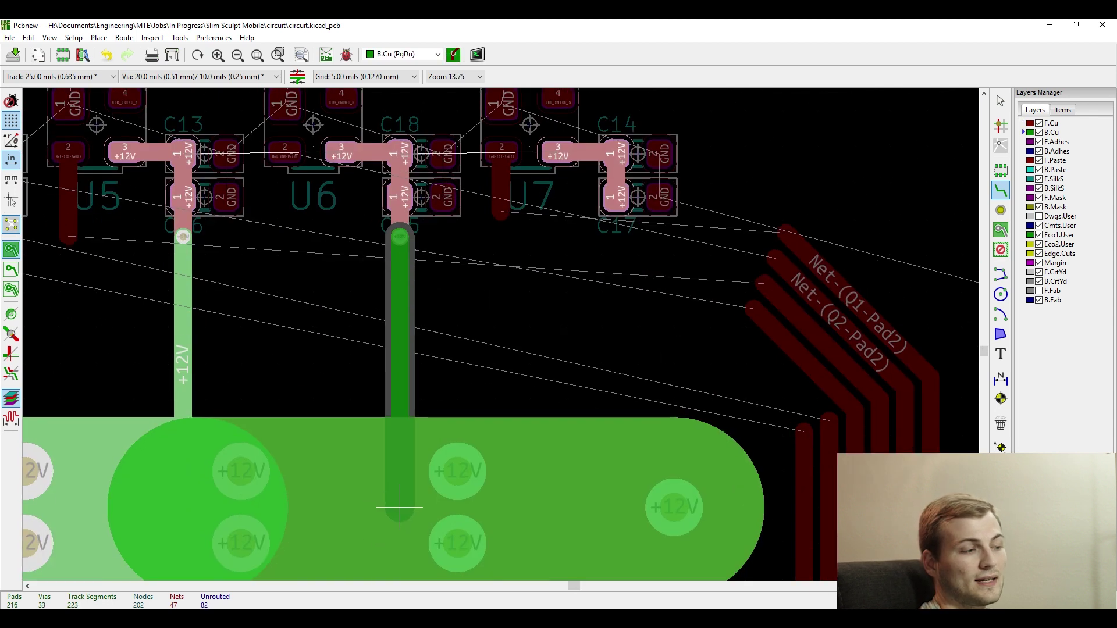
pyautogui.click(400, 447)
pyautogui.click(617, 135)
pyautogui.press('v')
pyautogui.click(616, 175)
pyautogui.click(617, 410)
# Fill all copper zones, clear the fills again, and save the board.
pyautogui.scroll(-3, 510, 355)
pyautogui.press('b')
pyautogui.hotkey('ctrl', 'b')
pyautogui.hotkey('ctrl', 's')
# Delete U7's pin 2 stub and the remaining diagonal ends of the Q1 through Q4 driver tracks.
pyautogui.scroll(3, 626, 274)
pyautogui.press('Escape')
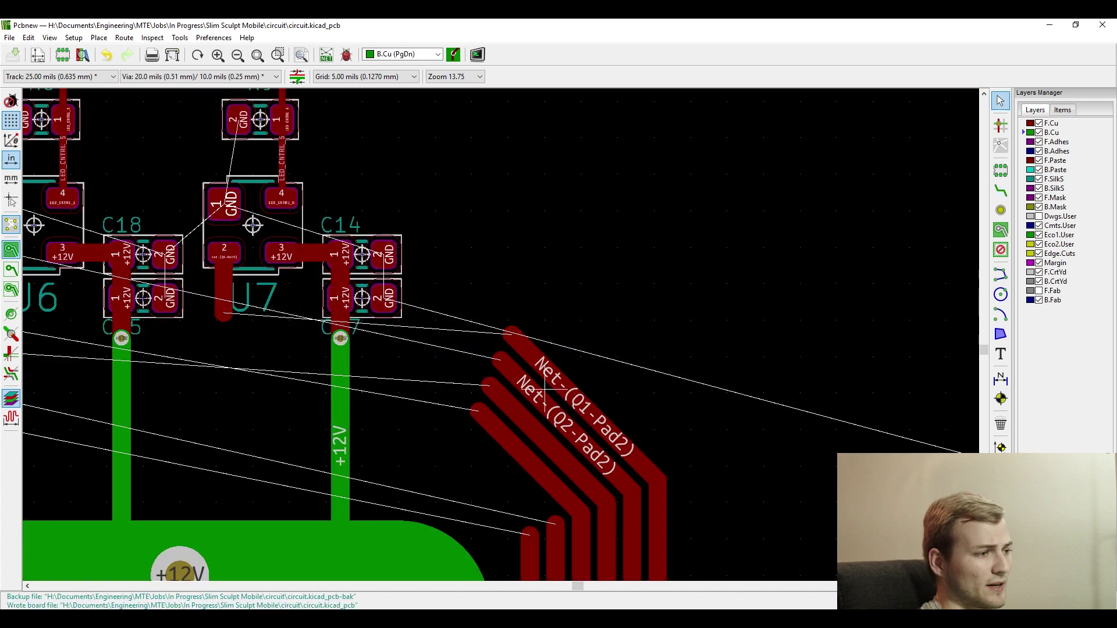
pyautogui.press('Delete')
pyautogui.press('Delete')
pyautogui.press('Delete')
pyautogui.click(539, 456)
pyautogui.press('Delete')
# Route 25 mil top-layer tracks from pin 2 of U7 through U2 to the Q1 through Q6 driver tracks, without vias.
pyautogui.press('x')
pyautogui.press('BackSpace')
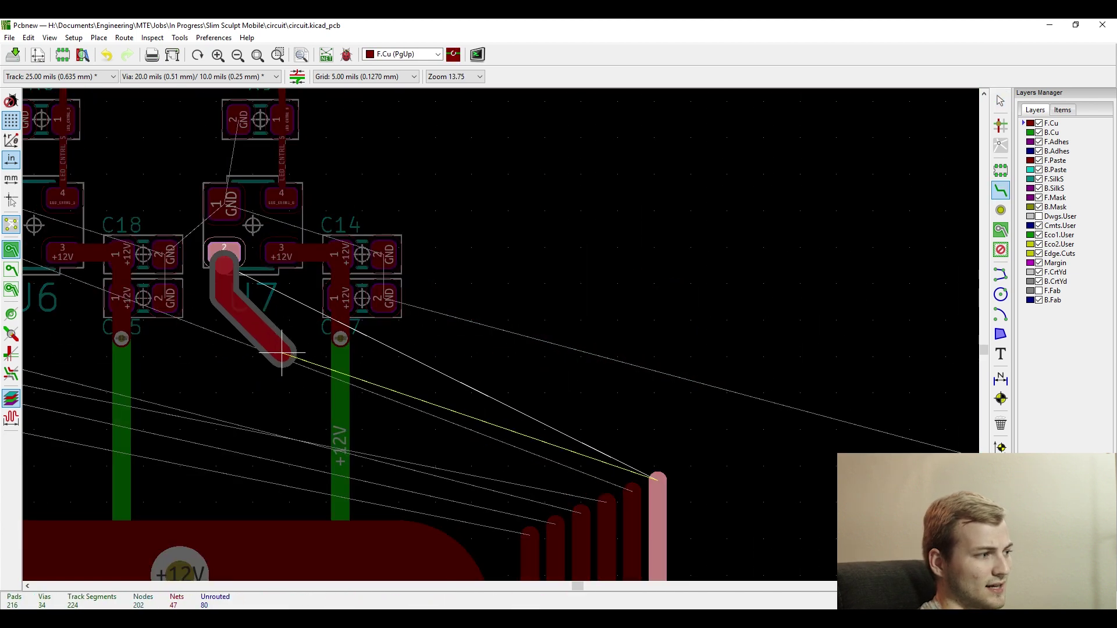
pyautogui.click(656, 478)
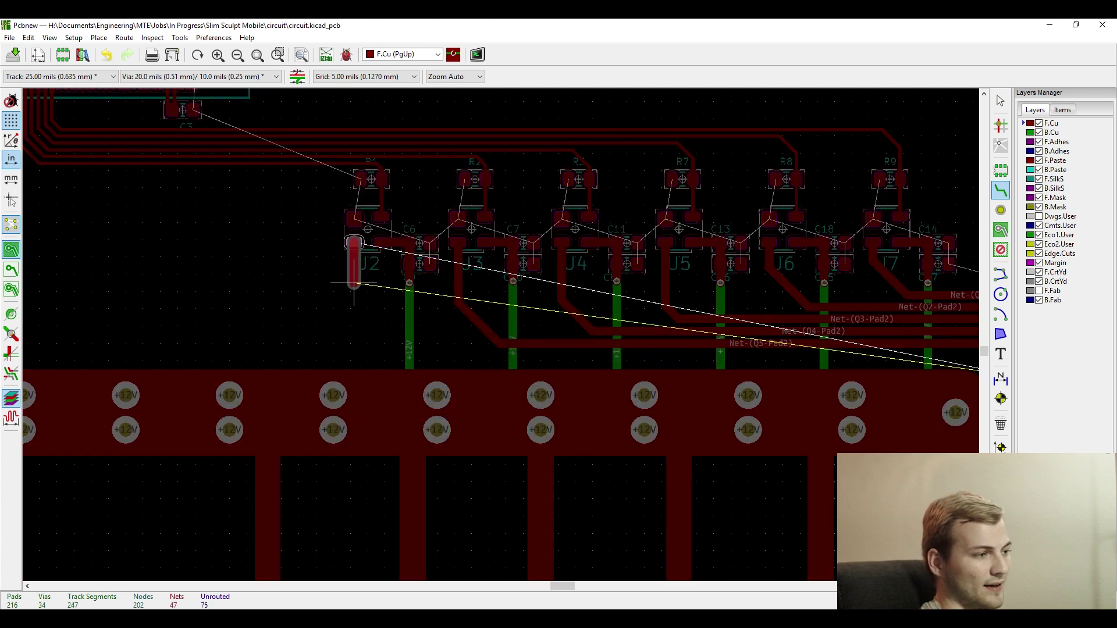
pyautogui.scroll(2, 726, 359)
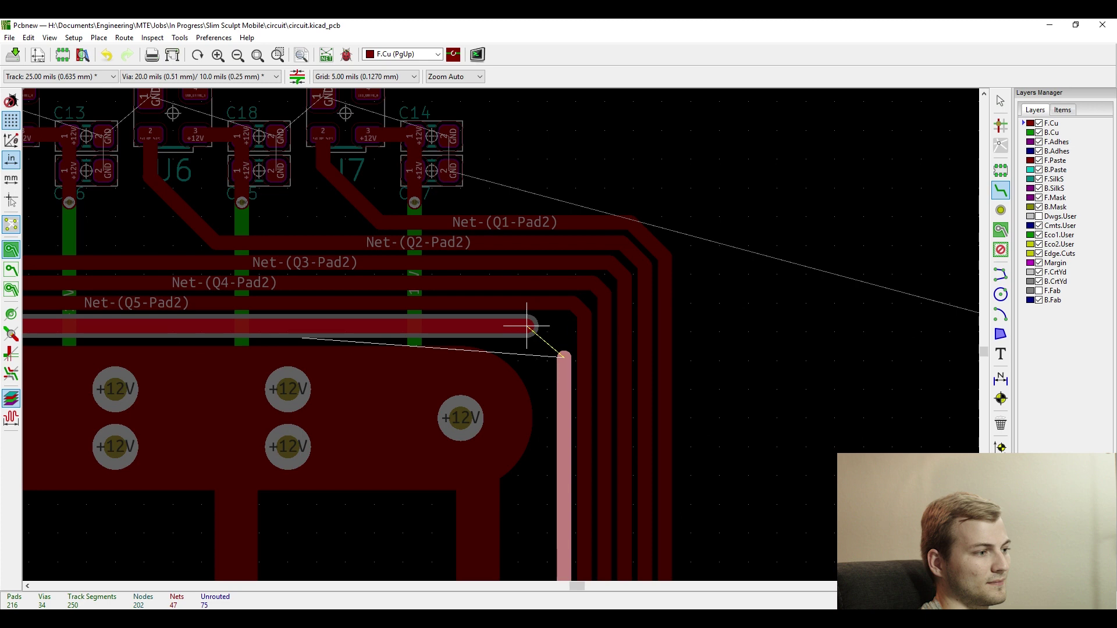
pyautogui.click(564, 358)
pyautogui.scroll(-4, 501, 334)
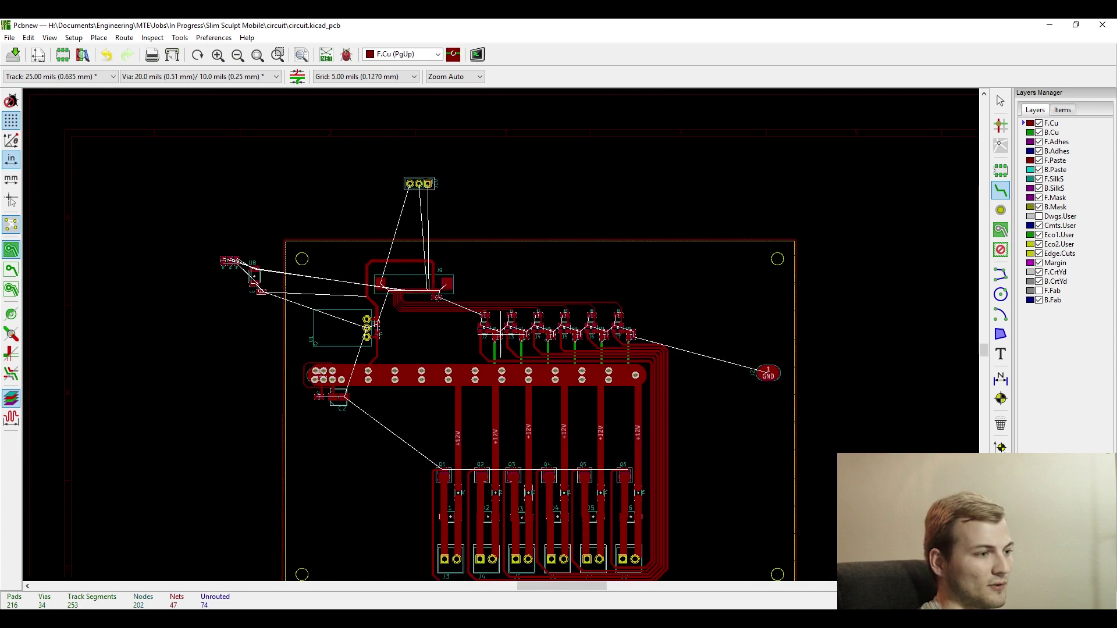
# Inspect the rerouted driver section and the remaining unrouted parts, filling the copper zones and clearing the fills.
pyautogui.scroll(4, 548, 379)
pyautogui.scroll(-3, 500, 335)
pyautogui.scroll(2, 501, 334)
pyautogui.scroll(-1, 501, 335)
pyautogui.scroll(2, 500, 335)
pyautogui.press('b')
pyautogui.hotkey('ctrl', 'b')
pyautogui.scroll(-1, 495, 315)
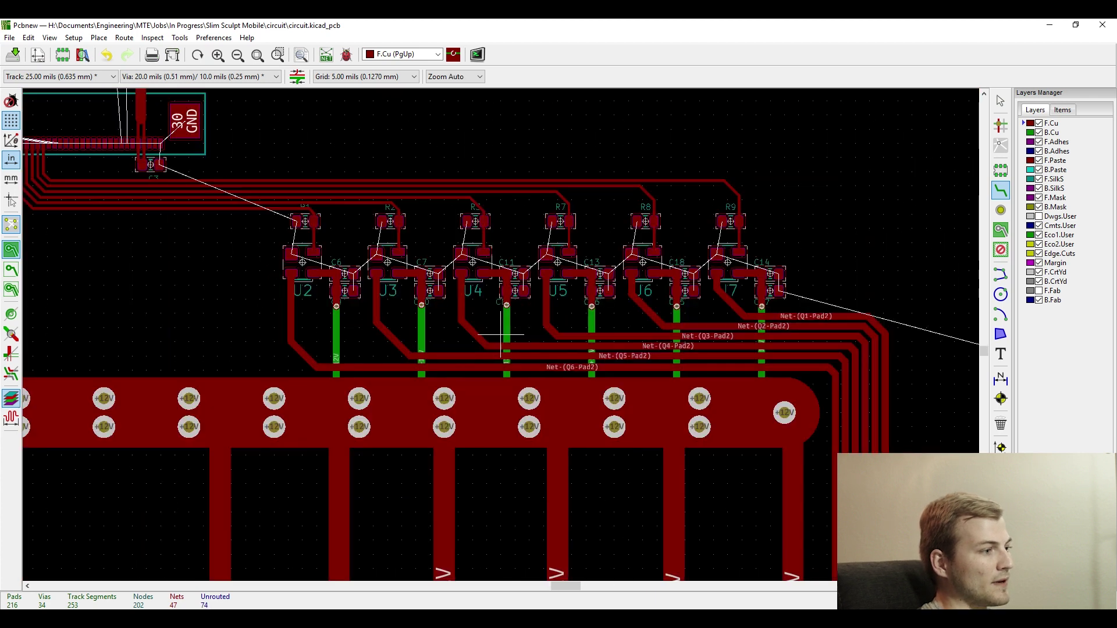
pyautogui.scroll(2, 501, 334)
pyautogui.scroll(-3, 501, 335)
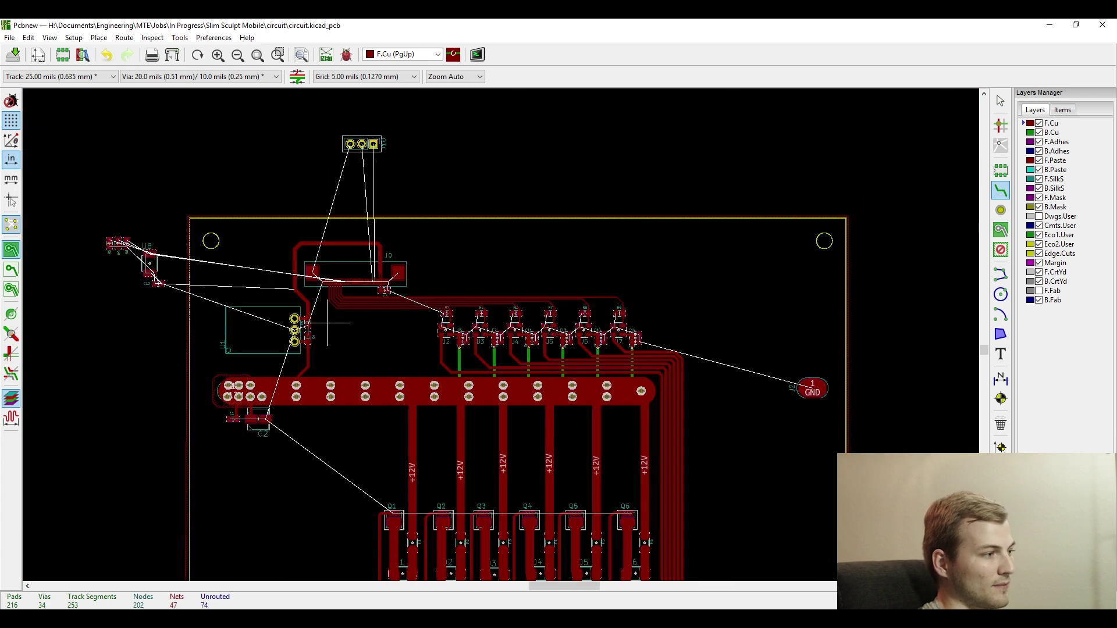
# Move header J10 onto the board below J9, between U1 and U2.
pyautogui.click(362, 144)
pyautogui.scroll(4, 362, 144)
pyautogui.scroll(-3, 508, 272)
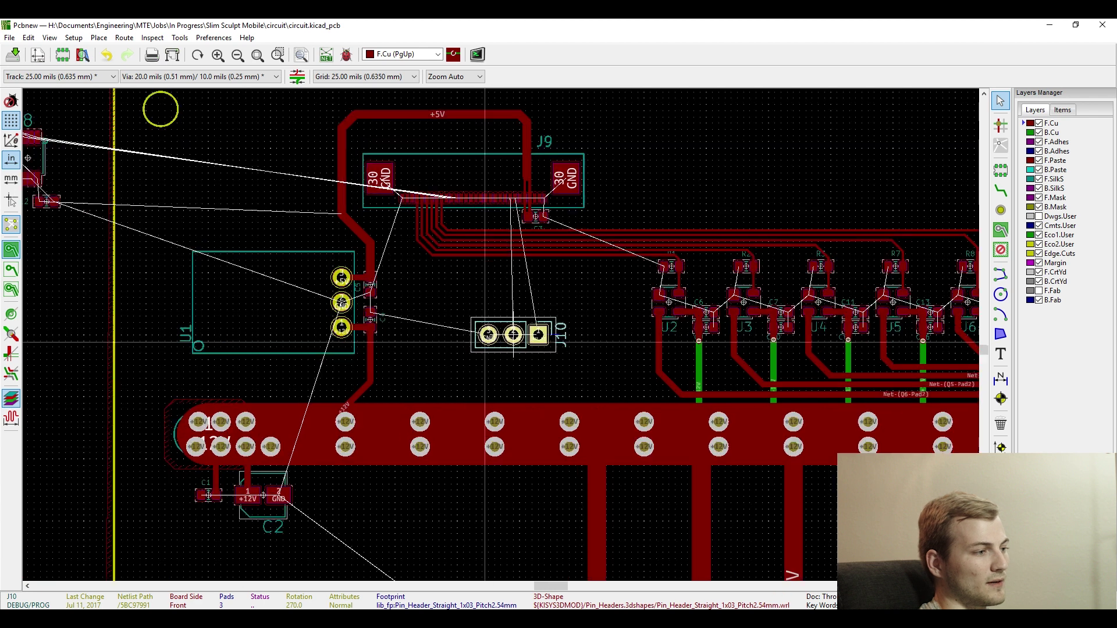
# Set the Default net class track width to 0.01 in the design rules.
pyautogui.scroll(3, 500, 322)
pyautogui.press('x')
pyautogui.click(74, 38)
pyautogui.click(99, 74)
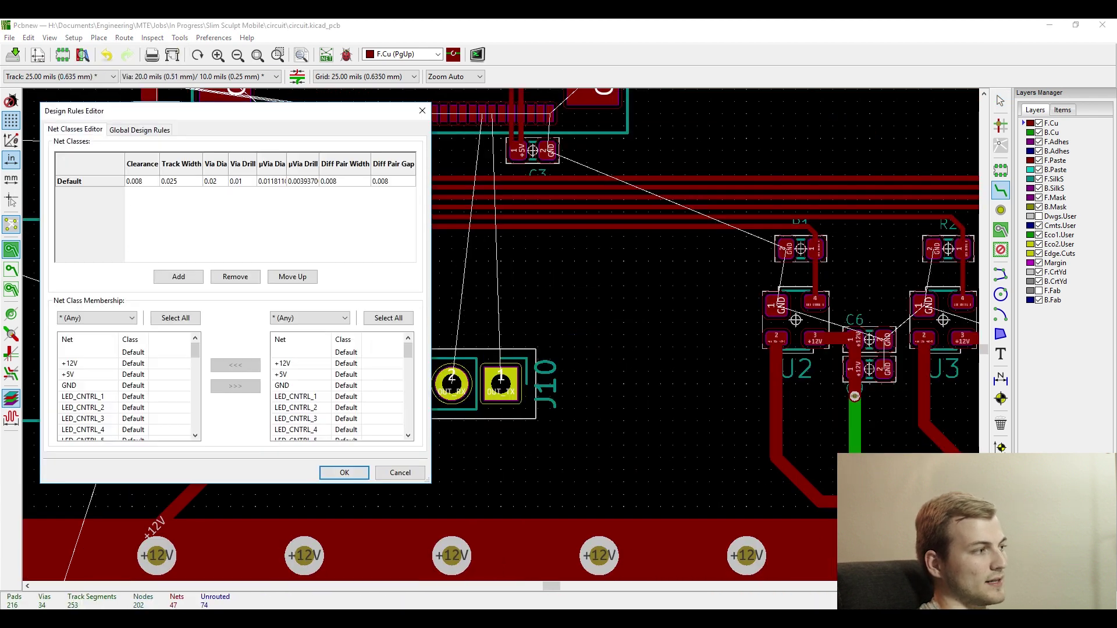
pyautogui.write('0.01')
pyautogui.click(344, 472)
# Route a 10 mil OUT_TX track from pin 1 of J10 to J9, crossing beneath the LED_CNTRL tracks on the bottom layer through vias.
pyautogui.scroll(-1, 501, 334)
pyautogui.click(511, 416)
pyautogui.scroll(4, 501, 320)
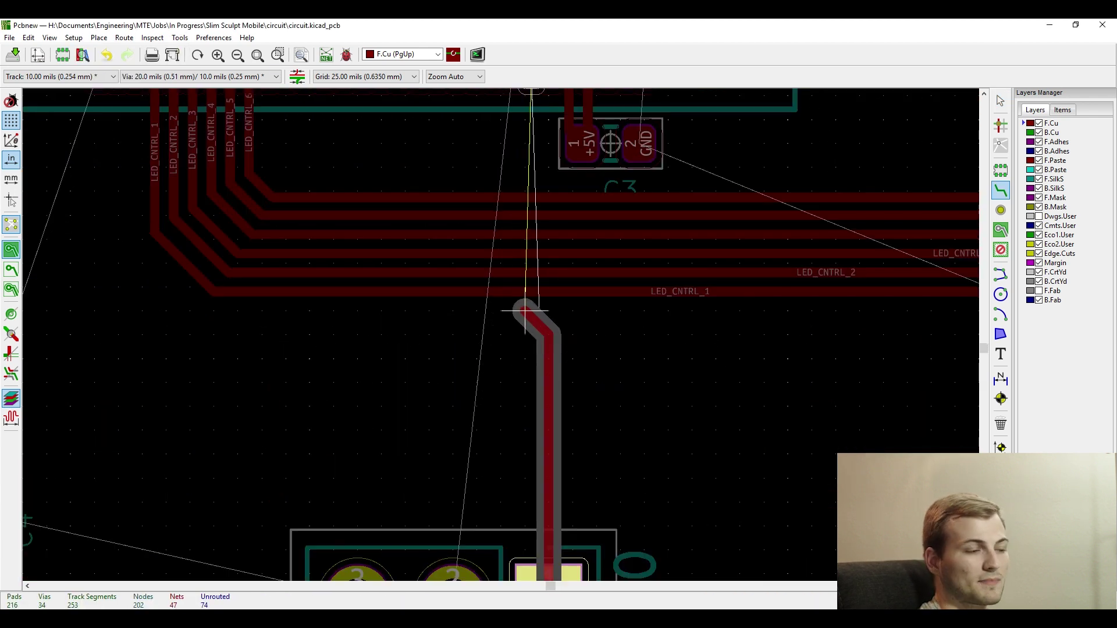
pyautogui.rightClick(519, 311)
pyautogui.moveTo(622, 607)
pyautogui.click(790, 385)
pyautogui.press('v')
pyautogui.click(548, 327)
pyautogui.click(530, 168)
pyautogui.scroll(1, 529, 120)
pyautogui.click(501, 262)
pyautogui.scroll(3, 501, 392)
pyautogui.press('Escape')
# Remove the segment at the upper OUT_TX via and redo the OUT_TX and OUT_RX crossings between J9 and J10 on a 5 mil grid.
pyautogui.press('Delete')
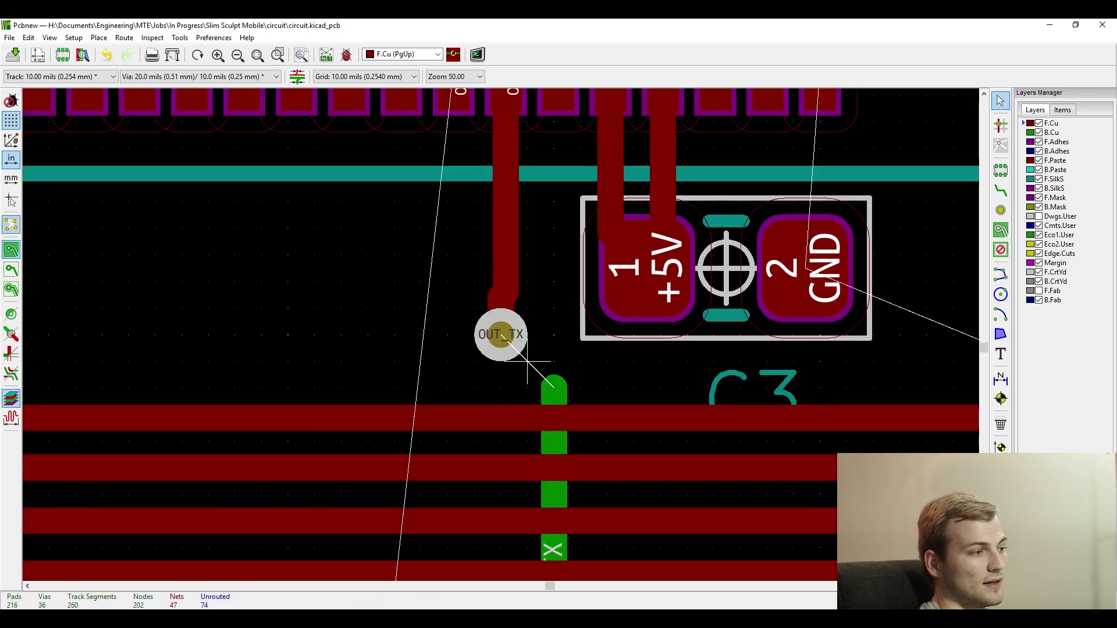
pyautogui.rightClick(497, 319)
pyautogui.moveTo(529, 473)
pyautogui.click(723, 259)
pyautogui.click(505, 291)
pyautogui.scroll(-3, 504, 331)
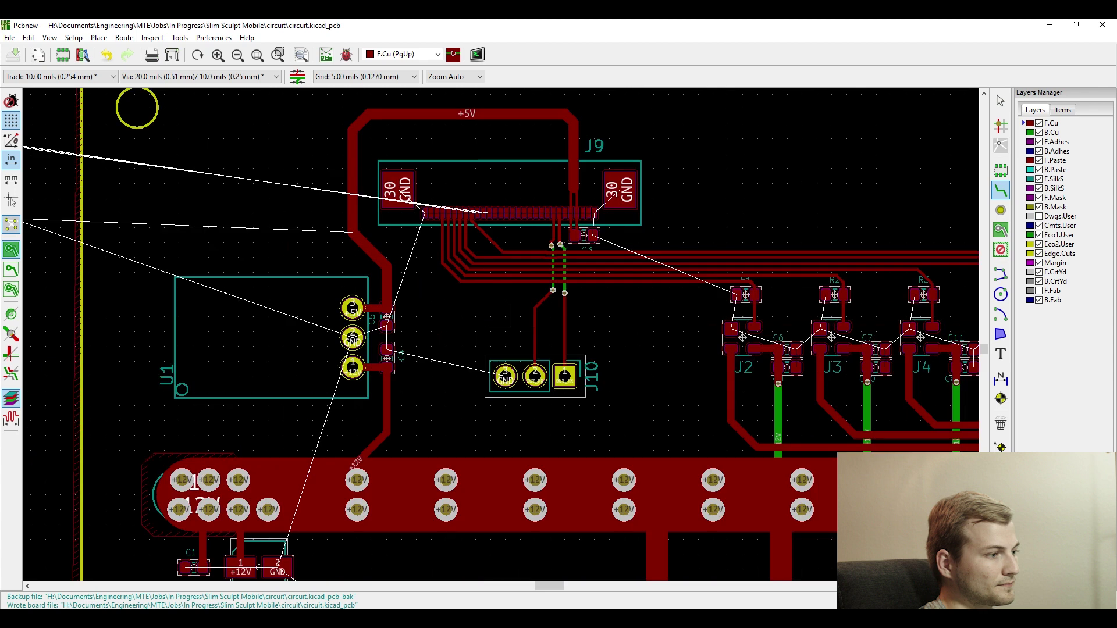
pyautogui.scroll(-2, 222, 238)
pyautogui.scroll(2, 325, 278)
pyautogui.press('Escape')
# Move the block of U8, C12, R4, R5 and R6 onto the board below C2.
pyautogui.scroll(-2, 542, 365)
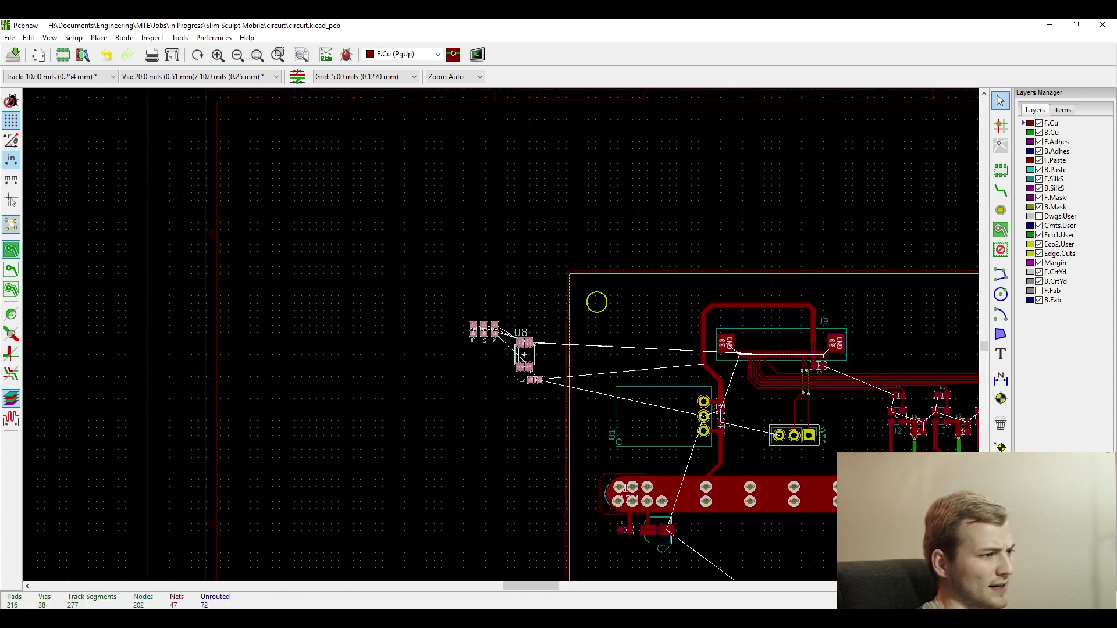
pyautogui.moveTo(452, 264); pyautogui.dragTo(550, 372)
pyautogui.press('m')
pyautogui.scroll(-2, 508, 345)
pyautogui.scroll(2, 659, 563)
pyautogui.scroll(5, 537, 349)
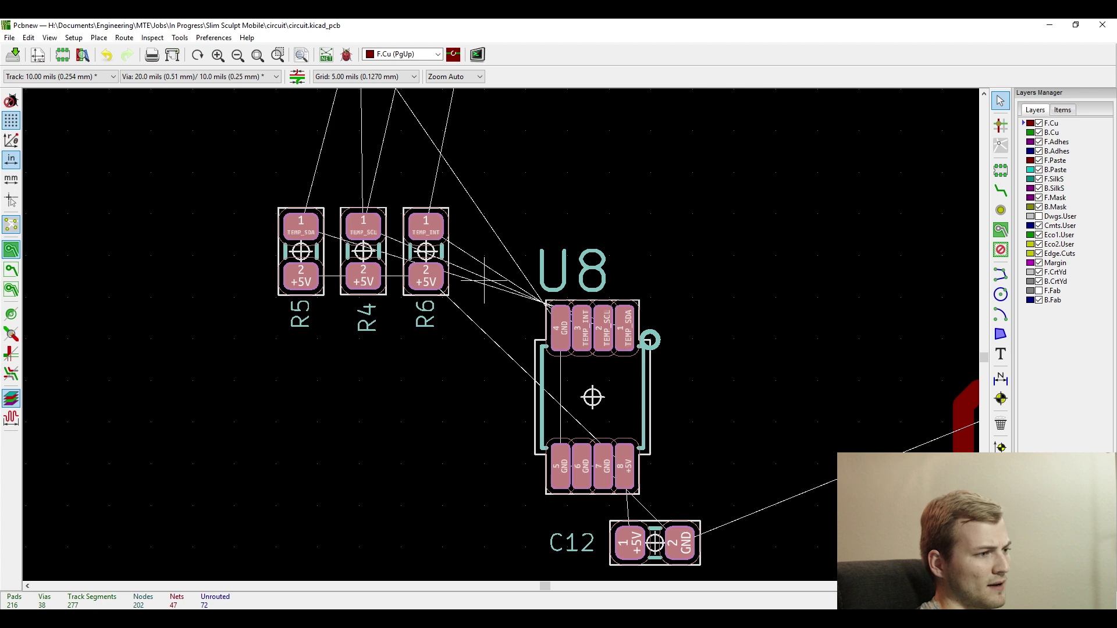
pyautogui.rightClick(280, 397)
pyautogui.click(499, 330)
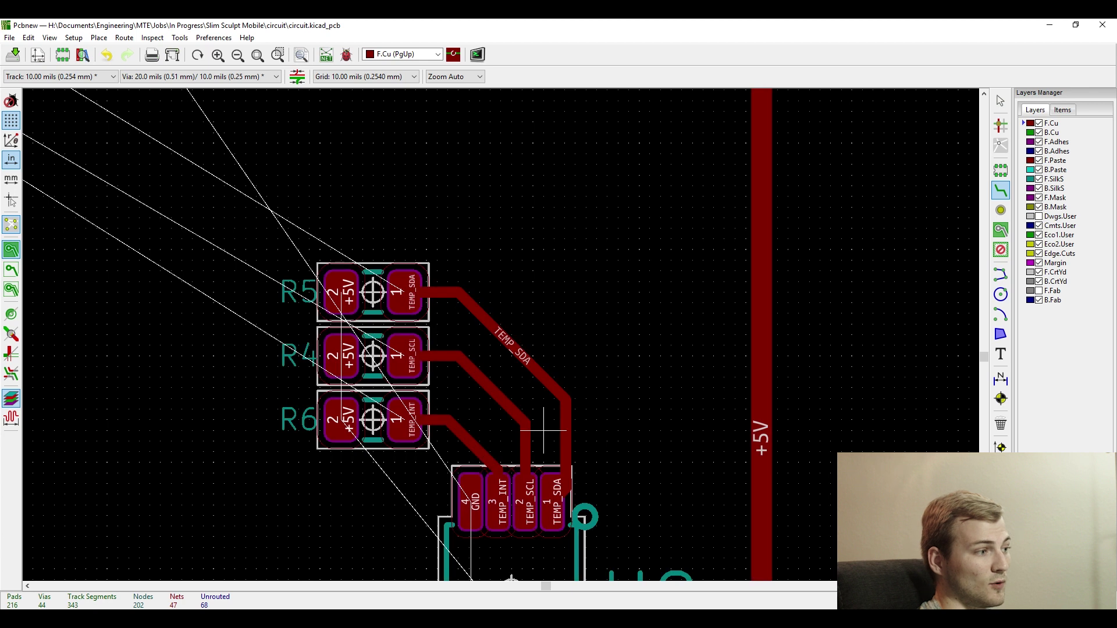
# Delete the three +5V stubs and the horizontal ends of the TEMP_SDA, TEMP_SCL and TEMP_INT tracks below C2.
pyautogui.scroll(-3, 544, 430)
pyautogui.scroll(-3, 504, 353)
pyautogui.scroll(4, 348, 216)
pyautogui.press('Escape')
pyautogui.moveTo(559, 343); pyautogui.dragTo(442, 181)
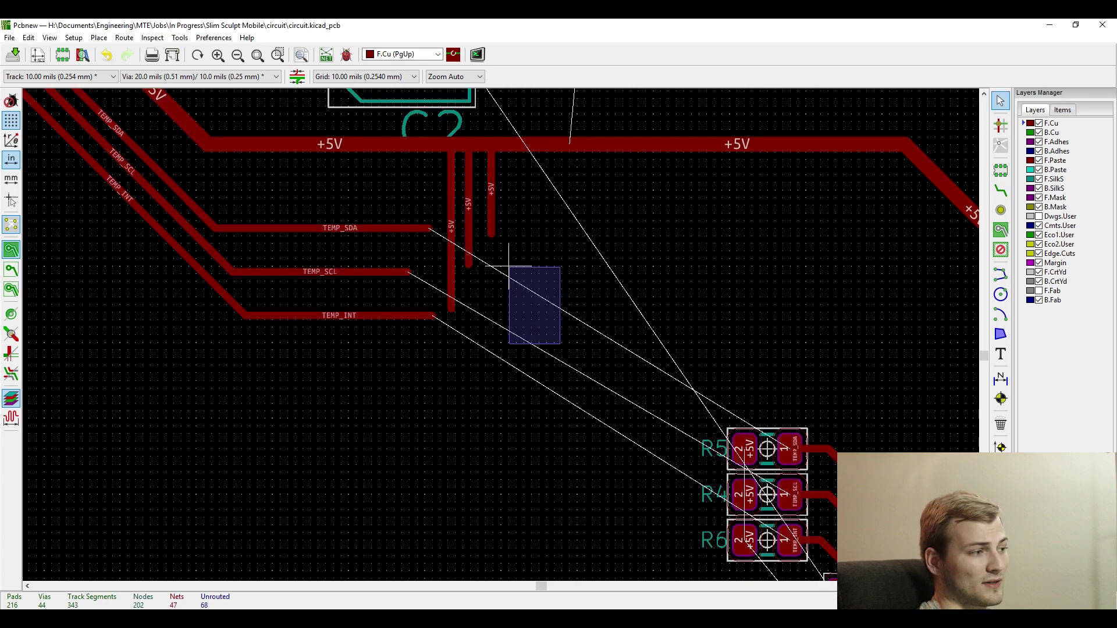
pyautogui.press('Delete')
pyautogui.moveTo(527, 385); pyautogui.dragTo(234, 205)
pyautogui.scroll(-1, 234, 205)
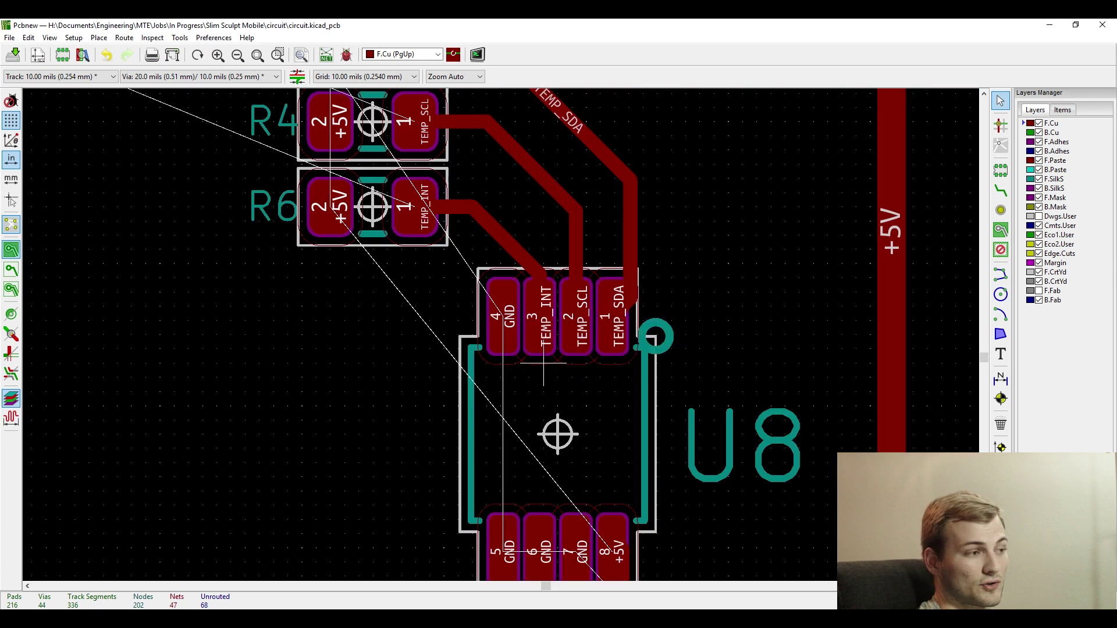
# Route a 10 mil top-layer track from pin 3 of U8 to the diagonal TEMP_INT track.
pyautogui.press('x')
pyautogui.scroll(-1, 325, 253)
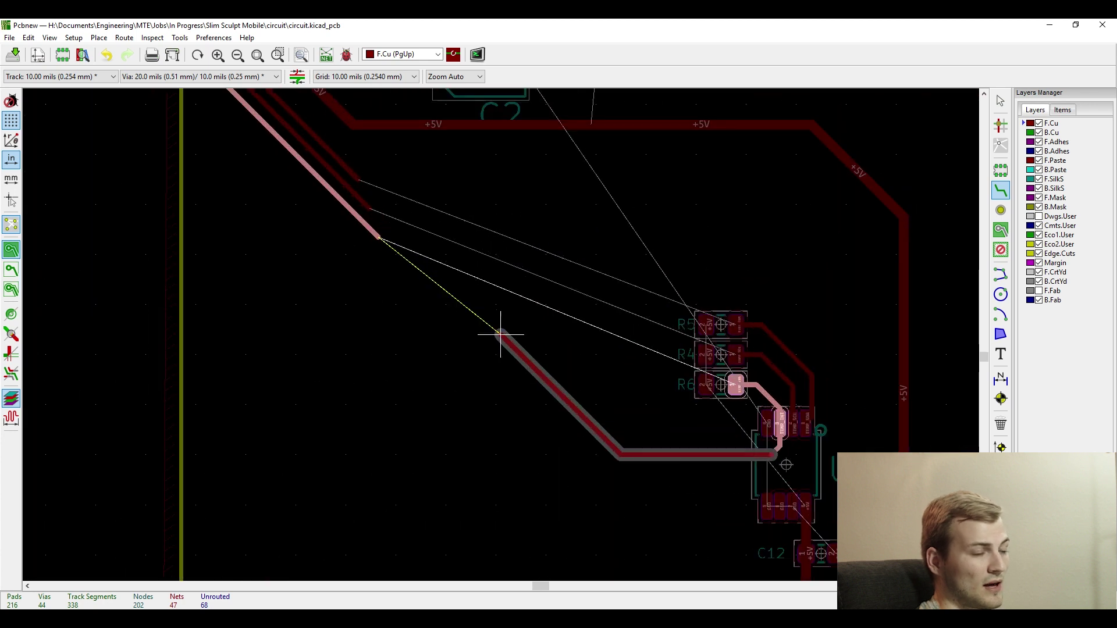
pyautogui.scroll(-4, 446, 305)
pyautogui.scroll(5, 498, 327)
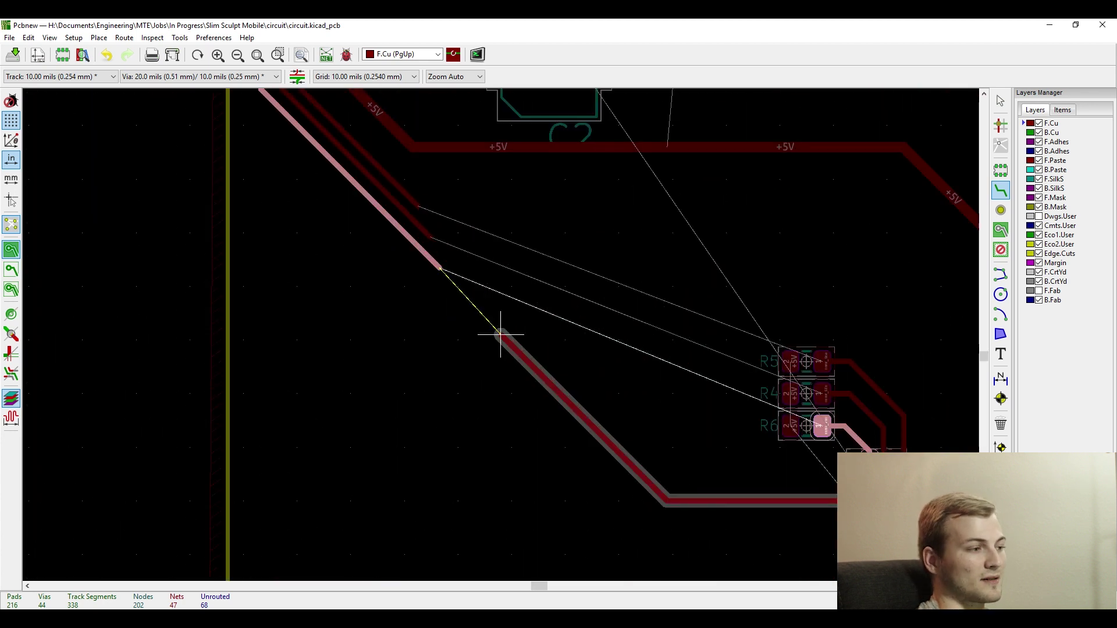
pyautogui.click(498, 322)
pyautogui.scroll(-3, 535, 340)
pyautogui.scroll(3, 832, 482)
# Route the TEMP_SCL track from pin 2 of U8, crossing beneath TEMP_INT on the bottom layer with two vias.
pyautogui.click(501, 333)
pyautogui.scroll(-3, 157, 372)
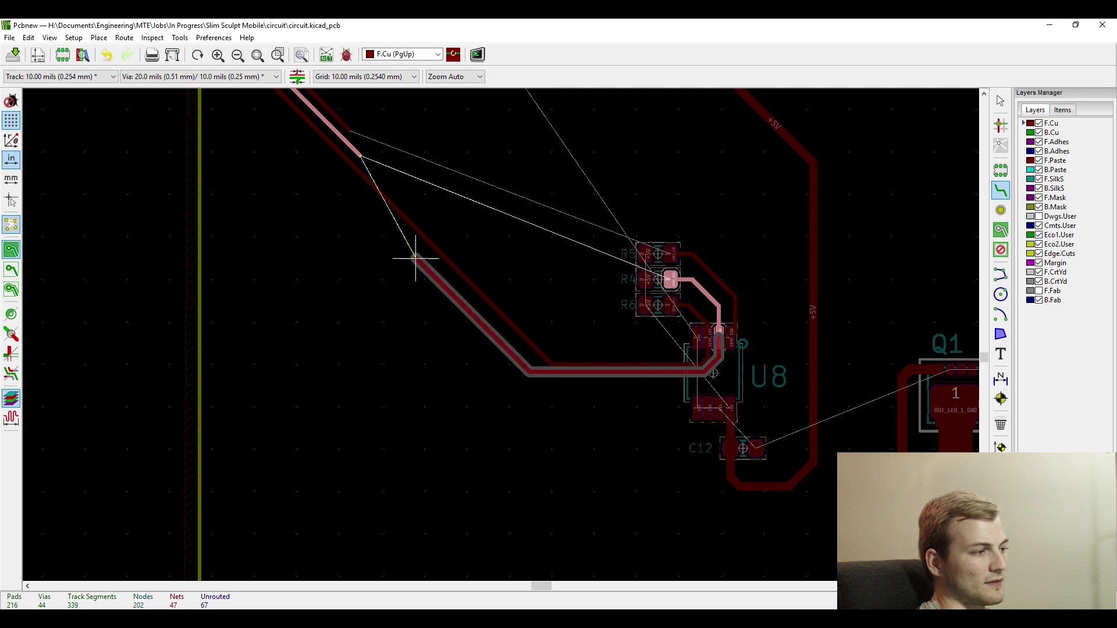
pyautogui.scroll(2, 365, 208)
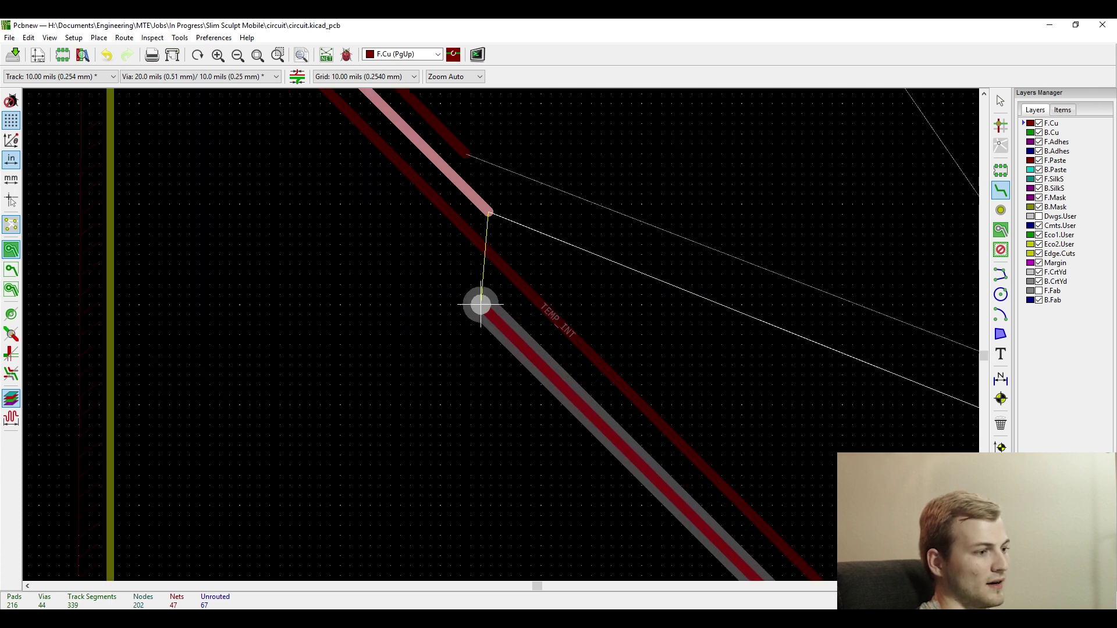
pyautogui.press('v')
pyautogui.click(490, 213)
pyautogui.scroll(-3, 727, 361)
pyautogui.scroll(3, 593, 373)
# Route the TEMP_SDA track from pin 1 of U8, crossing beneath TEMP_INT and TEMP_SCL on the bottom layer with two vias.
pyautogui.click(604, 349)
pyautogui.scroll(-3, 84, 410)
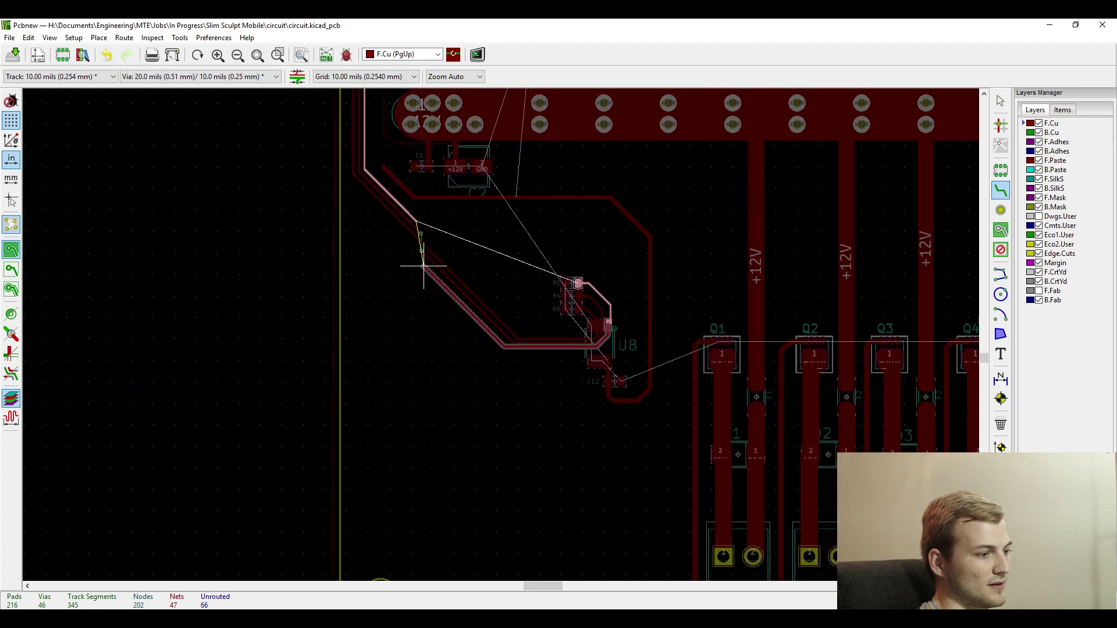
pyautogui.scroll(3, 424, 264)
pyautogui.press('v')
pyautogui.click(501, 240)
pyautogui.press('v')
pyautogui.click(507, 157)
pyautogui.scroll(-2, 537, 157)
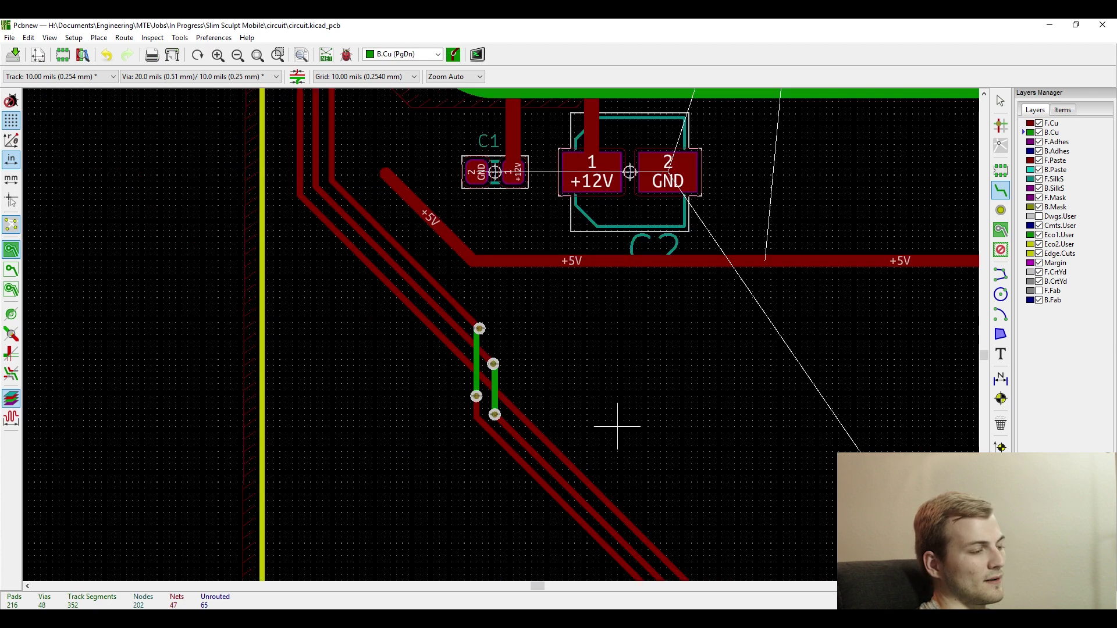
# Set the Default net class track width to 0.025 in the design rules.
pyautogui.scroll(-2, 741, 479)
pyautogui.scroll(-1, 633, 492)
pyautogui.scroll(-3, 499, 343)
pyautogui.scroll(4, 500, 335)
pyautogui.click(74, 37)
pyautogui.click(96, 53)
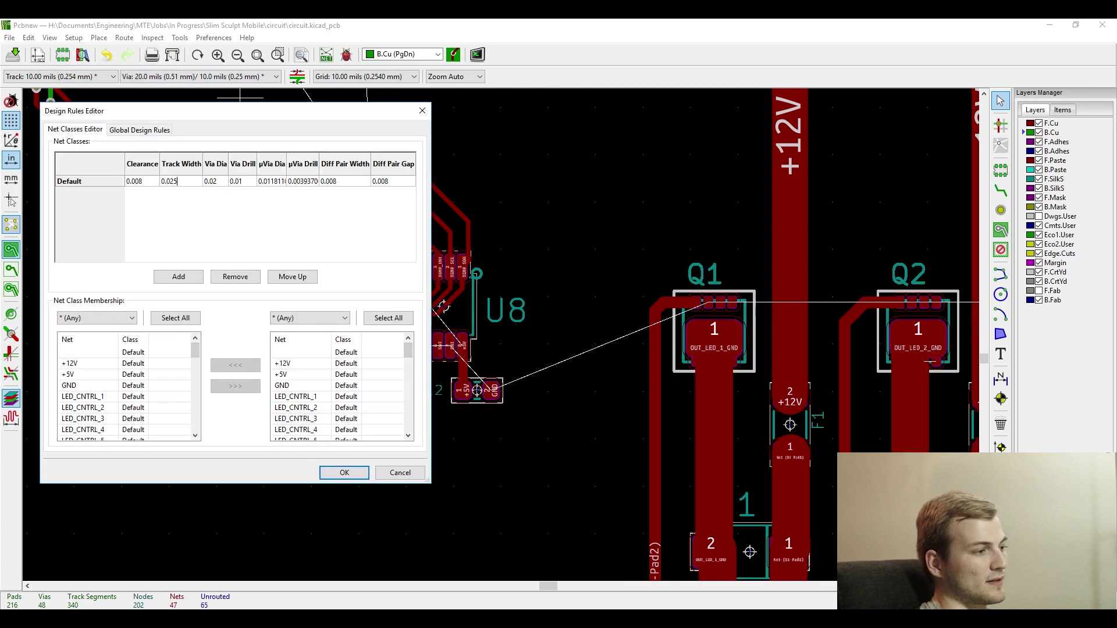
pyautogui.click(345, 473)
# Place C12 beside pin 8 of U8 and join their +5V pads with a 25 mil track.
pyautogui.scroll(1, 467, 392)
pyautogui.click(547, 385)
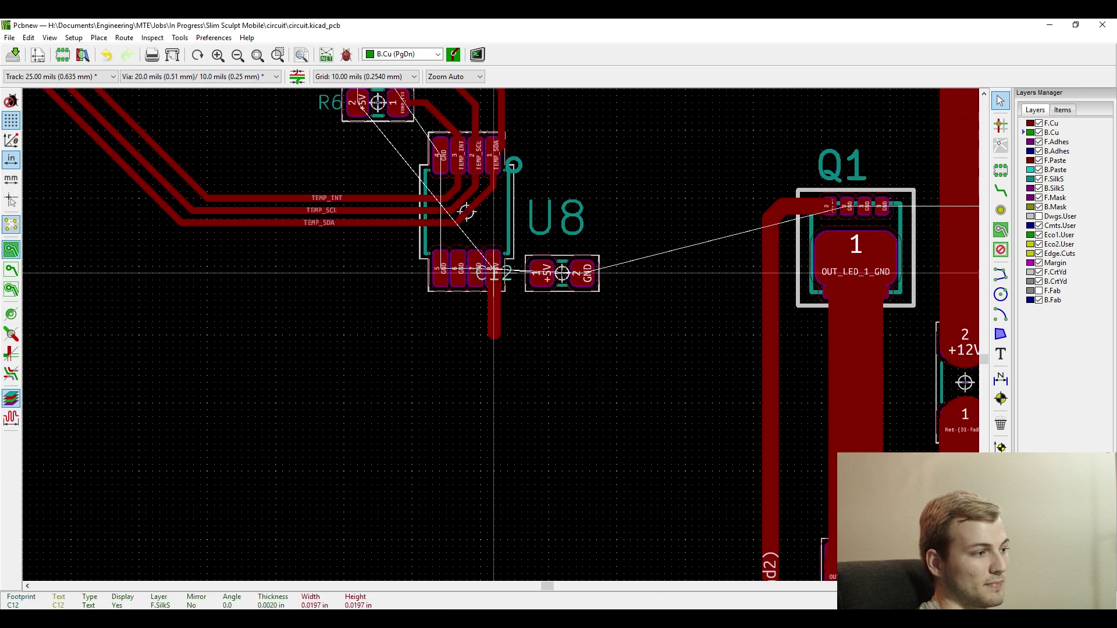
pyautogui.click(493, 268)
pyautogui.click(542, 273)
pyautogui.press('b')
# Route a 25 mil top-layer +5V track from pin 1 of C12 up around R4 to R6 to the existing +5V supply track.
pyautogui.scroll(-3, 506, 344)
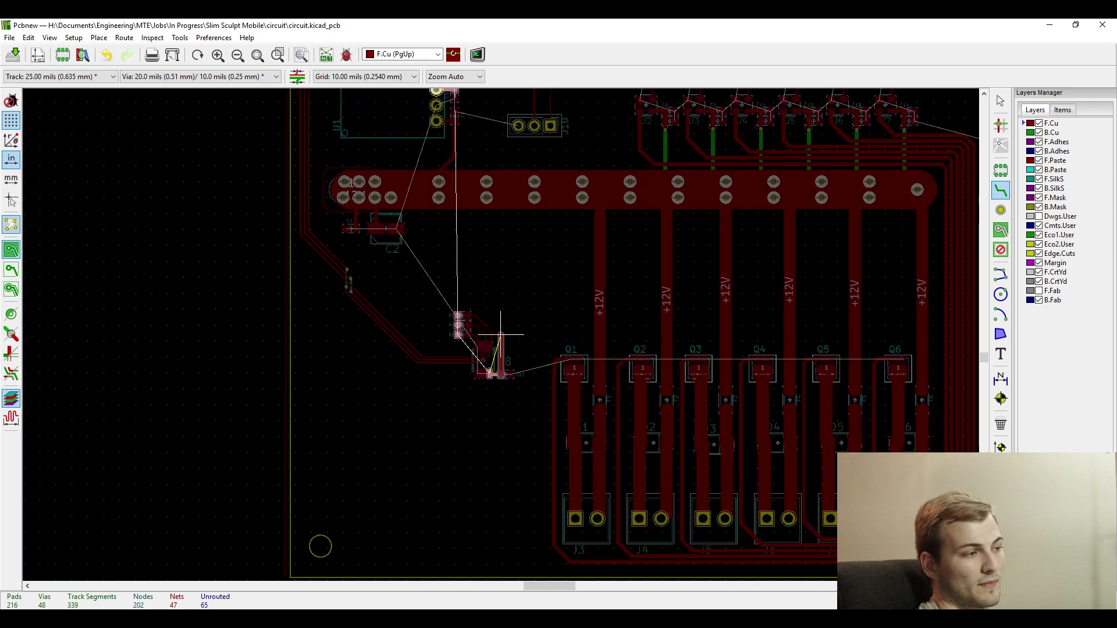
pyautogui.scroll(2, 501, 343)
pyautogui.click(372, 215)
pyautogui.scroll(-1, 176, 159)
pyautogui.click(449, 277)
pyautogui.scroll(3, 500, 335)
pyautogui.click(451, 314)
pyautogui.scroll(-1, 345, 99)
pyautogui.click(501, 221)
# Link the +5V pads of R5, R4 and R6, connect them to the +5V supply track and refill the copper zones.
pyautogui.scroll(-2, 501, 221)
pyautogui.scroll(1, 573, 245)
pyautogui.click(735, 280)
pyautogui.scroll(3, 501, 327)
pyautogui.scroll(-3, 501, 327)
pyautogui.scroll(1, 501, 328)
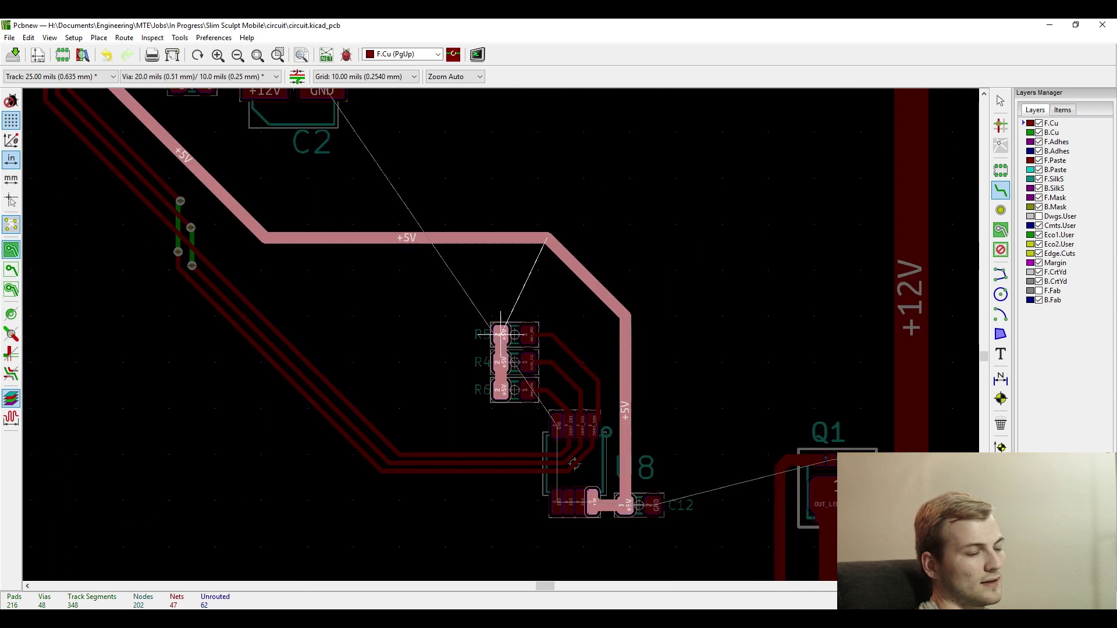
pyautogui.doubleClick(303, 237)
pyautogui.press('b')
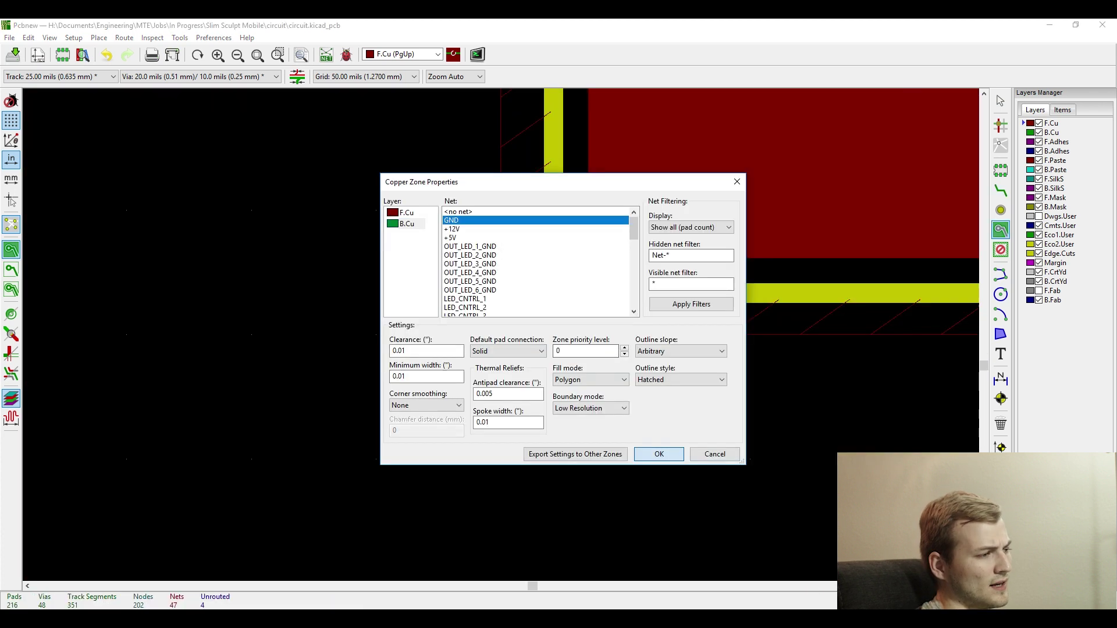
# Draw a GND copper zone on B.Cu around the whole board outline with the current zone settings.
pyautogui.press('Return')
pyautogui.scroll(-3, 500, 327)
pyautogui.scroll(5, 589, 246)
pyautogui.click(677, 247)
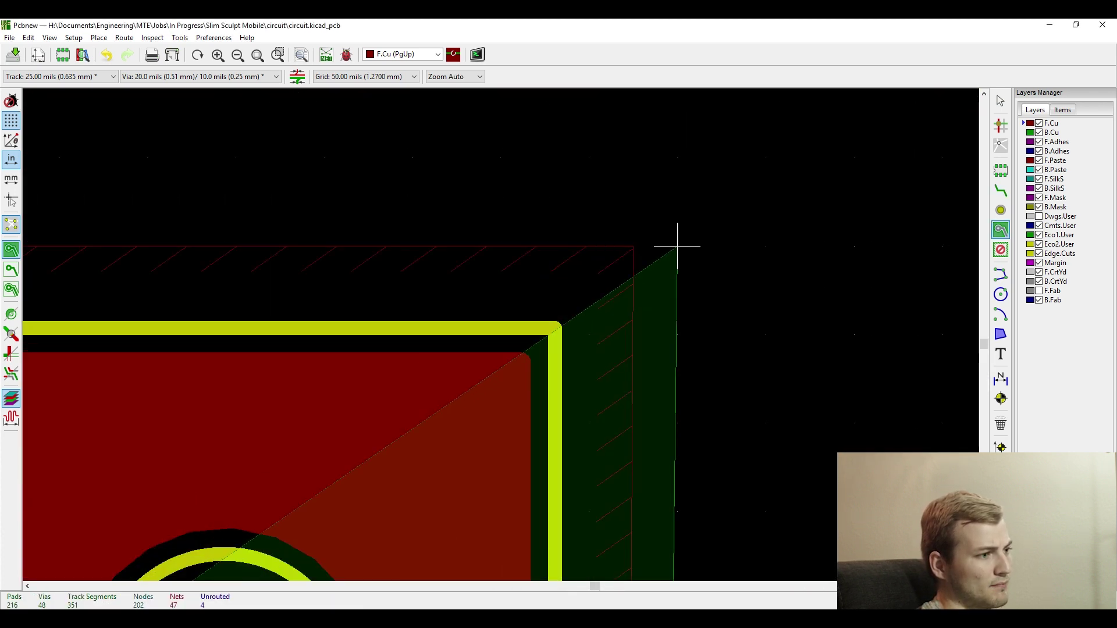
pyautogui.scroll(-4, 499, 246)
pyautogui.scroll(4, 274, 334)
pyautogui.click(499, 335)
pyautogui.scroll(-4, 499, 335)
pyautogui.scroll(3, 501, 454)
pyautogui.click(226, 266)
pyautogui.press('Escape')
# Confirm the zone's properties and shift the copper zone corners so both outlines line up just outside the board edge.
pyautogui.press('e')
pyautogui.click(256, 305)
pyautogui.press('Return')
pyautogui.scroll(-4, 500, 335)
pyautogui.scroll(3, 675, 247)
pyautogui.scroll(4, 543, 335)
pyautogui.click(609, 225)
pyautogui.scroll(-3, 500, 553)
pyautogui.click(536, 228)
pyautogui.moveTo(537, 228); pyautogui.dragTo(501, 228)
pyautogui.scroll(-4, 501, 227)
pyautogui.scroll(4, 503, 564)
pyautogui.scroll(2, 433, 568)
pyautogui.click(543, 243)
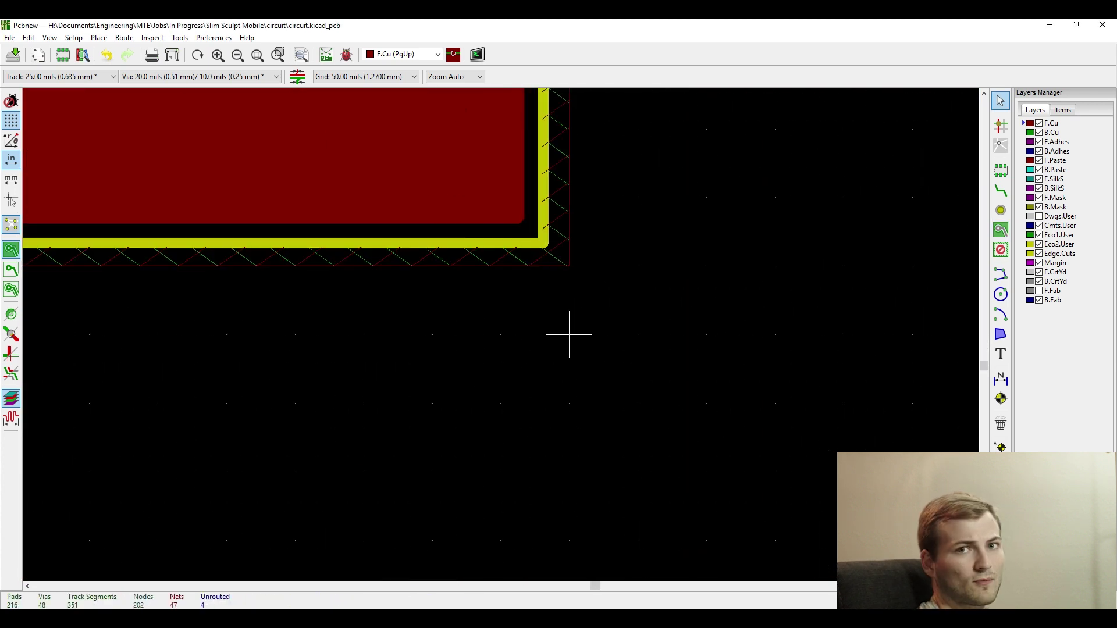
# Inspect the filled zones around U8 and locate the first "Pad near pad" design rule error.
pyautogui.scroll(-3, 565, 333)
pyautogui.scroll(4, 491, 358)
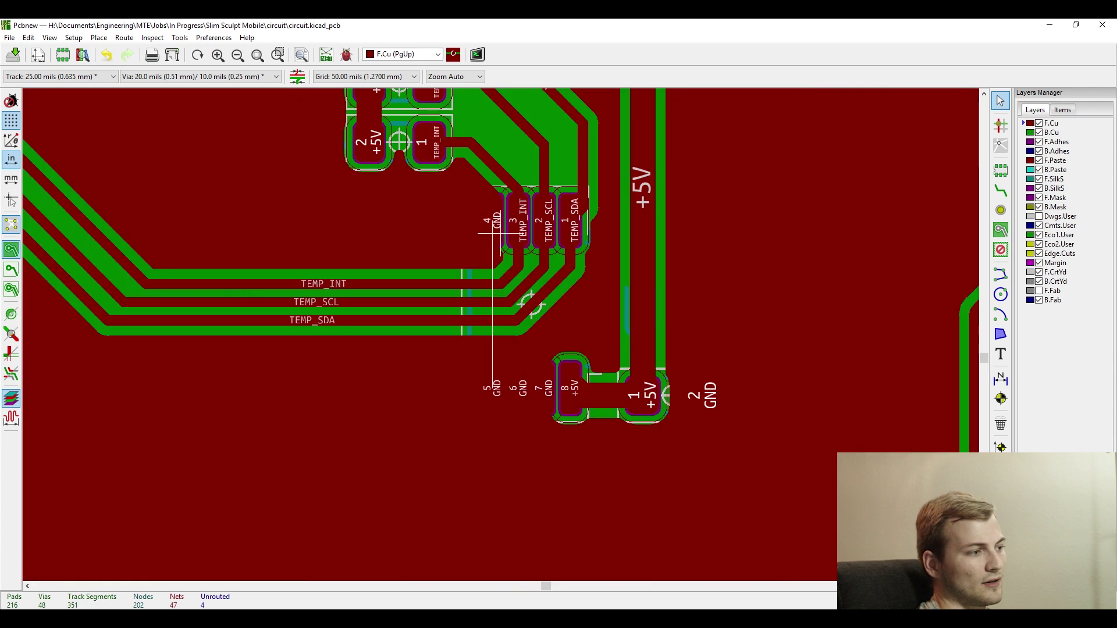
pyautogui.scroll(-4, 493, 234)
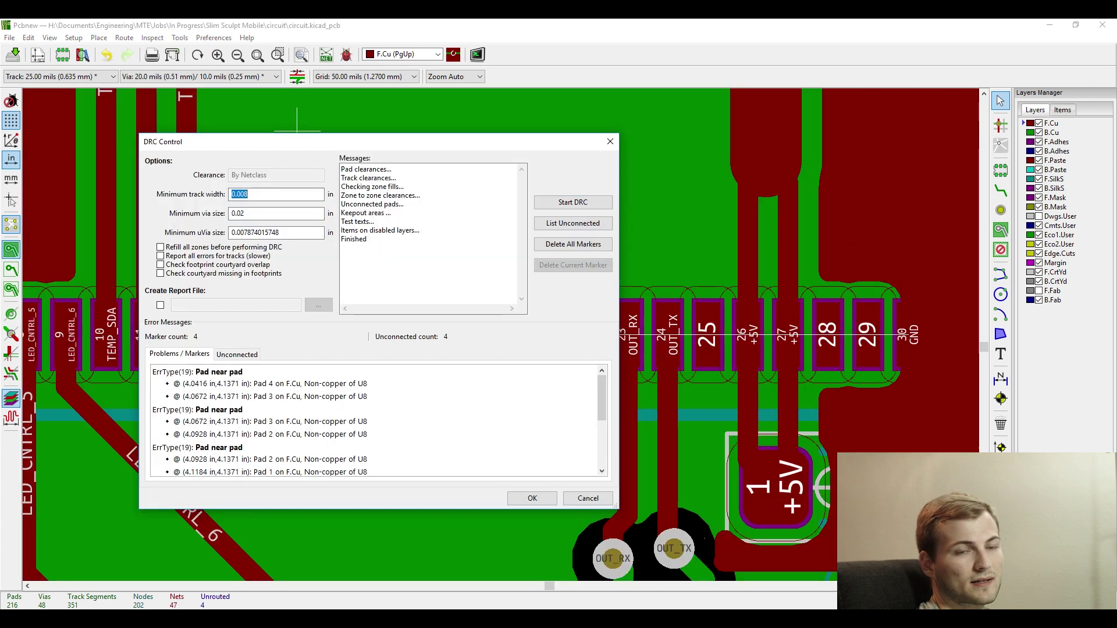
pyautogui.click(198, 372)
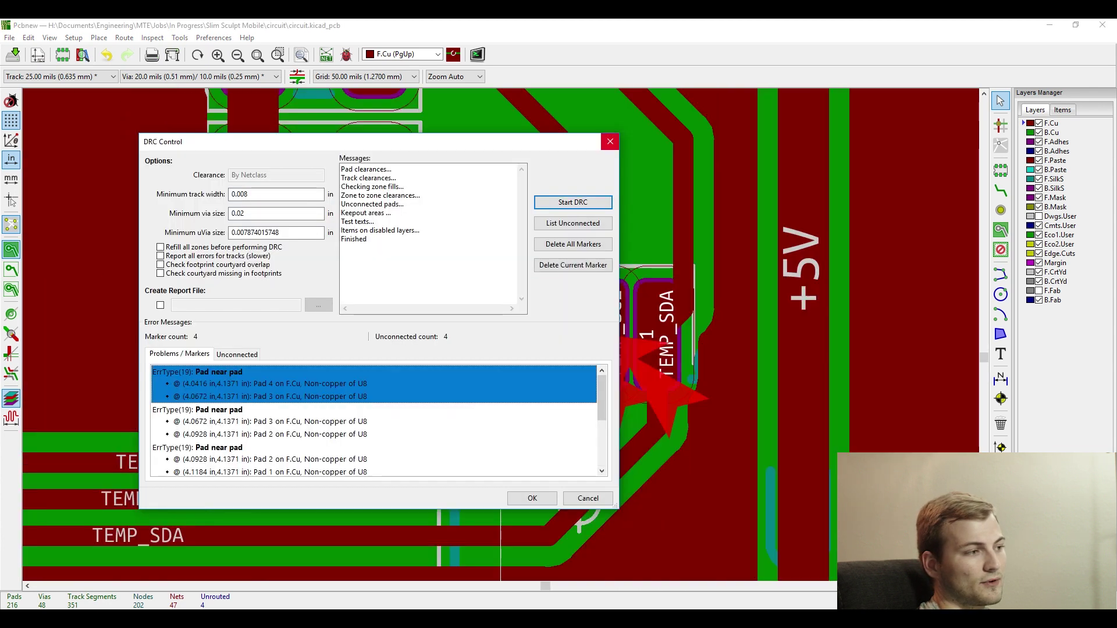
pyautogui.moveTo(373, 141); pyautogui.dragTo(285, 146)
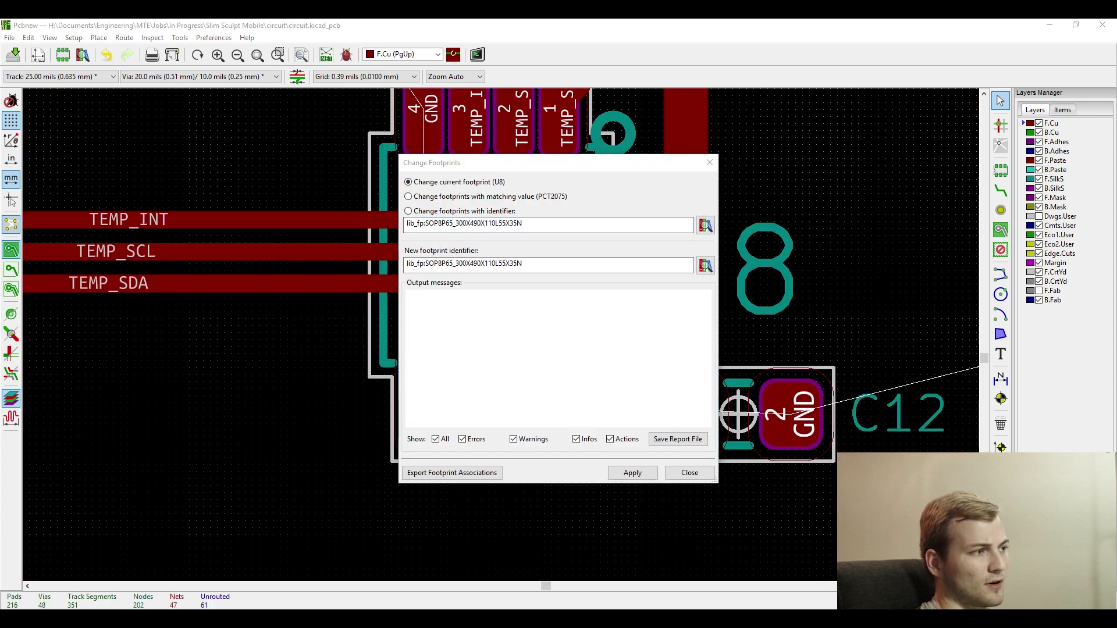
# Update U8 with footprint lib_fp:SOP8P65_300X490X110L55X35N and remove the leftover +5V track between its lower pads and C12.
pyautogui.click(633, 473)
pyautogui.click(690, 474)
pyautogui.scroll(-3, 422, 315)
pyautogui.scroll(3, 578, 402)
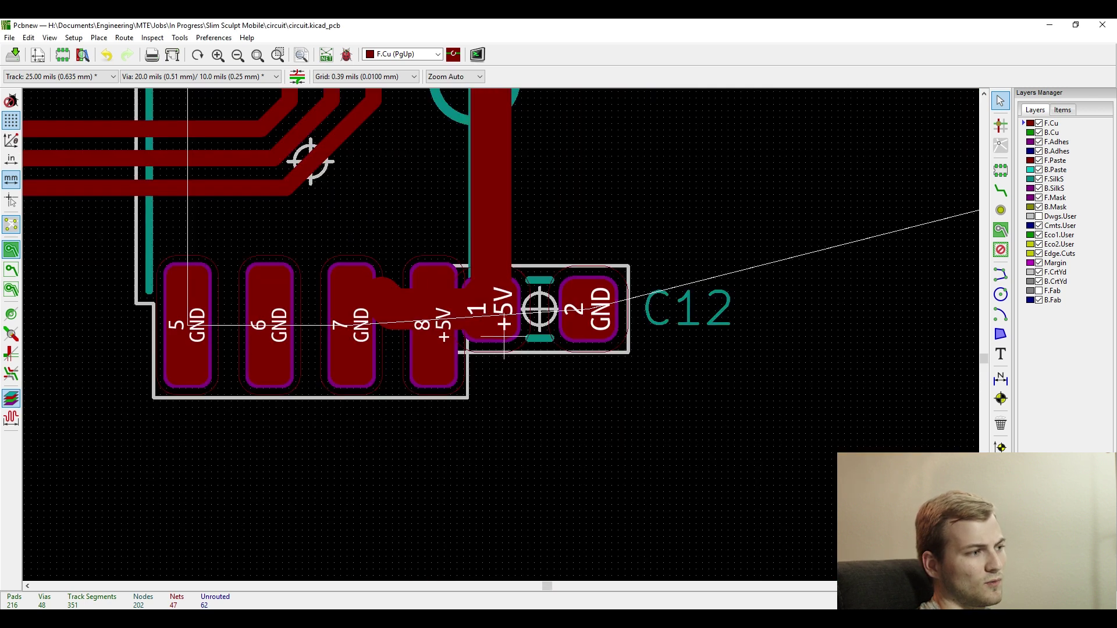
pyautogui.moveTo(653, 494); pyautogui.dragTo(269, 219)
pyautogui.scroll(-2, 644, 383)
pyautogui.scroll(3, 263, 310)
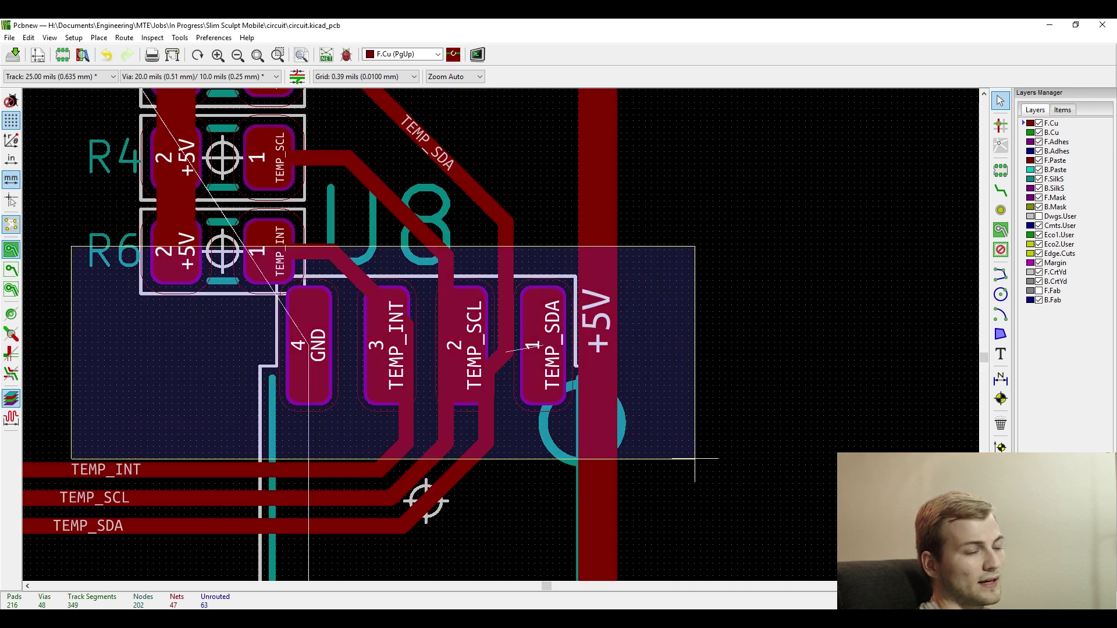
# Set the grid to 25 mils and change an option in the editor preferences.
pyautogui.rightClick(471, 167)
pyautogui.moveTo(512, 320)
pyautogui.click(669, 344)
pyautogui.click(213, 38)
pyautogui.click(245, 109)
pyautogui.click(513, 284)
pyautogui.click(692, 432)
# Delete the bent ends and horizontal segments of the TEMP_INT, TEMP_SCL and TEMP_SDA tracks at U8.
pyautogui.moveTo(504, 539); pyautogui.dragTo(536, 526)
pyautogui.press('Delete')
pyautogui.scroll(-1, 536, 526)
pyautogui.press('x')
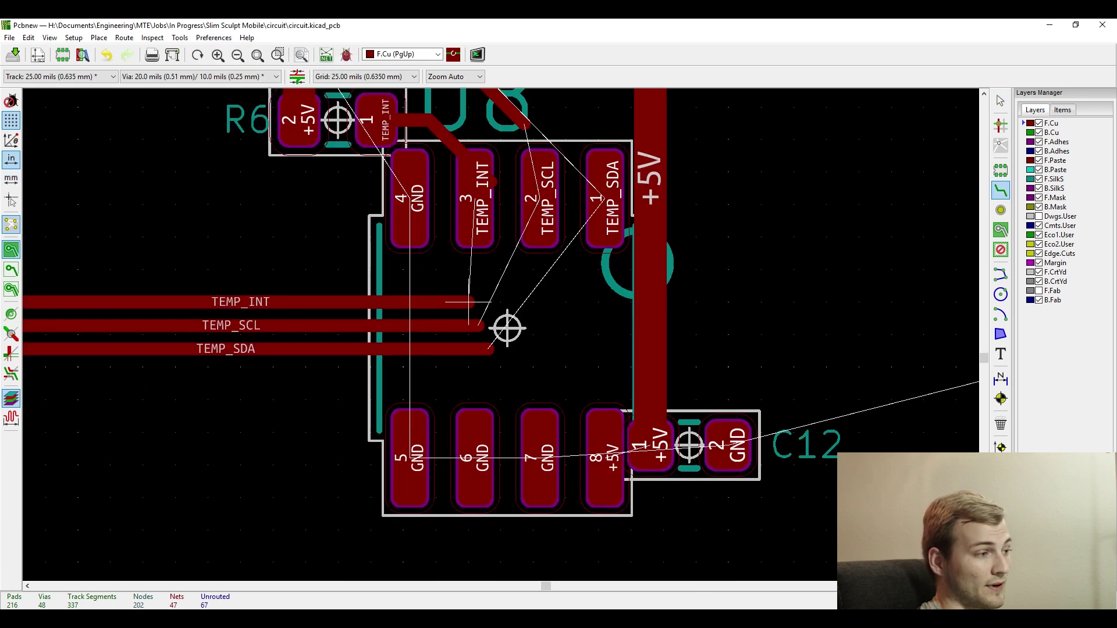
pyautogui.press('Escape')
pyautogui.click(326, 302)
pyautogui.press('Delete')
pyautogui.scroll(-2, 305, 334)
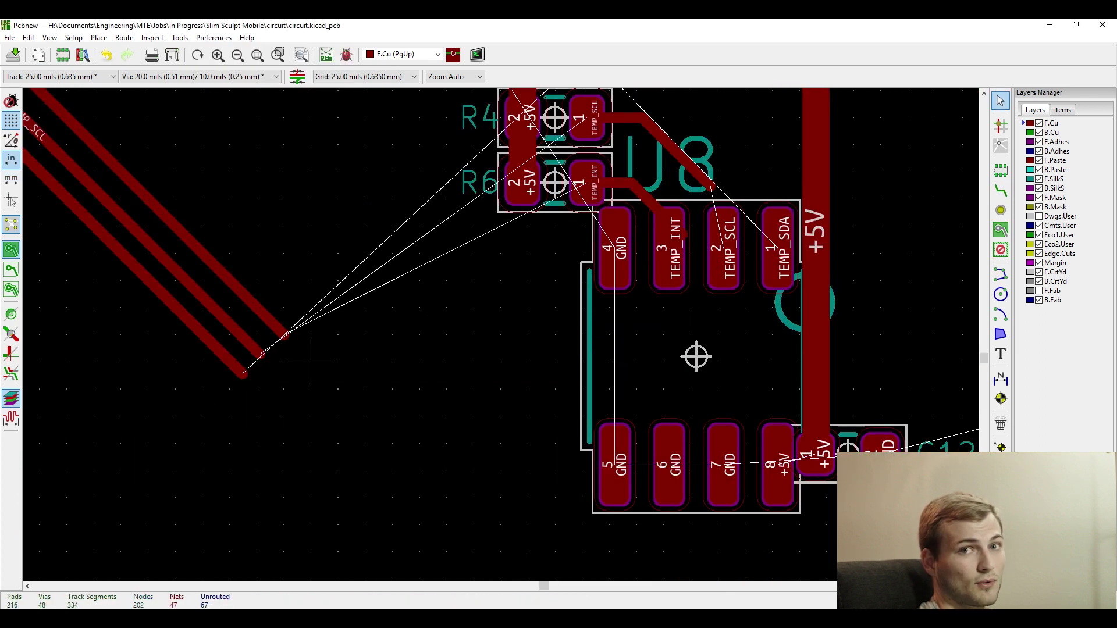
# Set the track width to 10 mils and reroute the diagonal TEMP_INT, TEMP_SCL and TEMP_SDA tracks to pins 3, 2 and 1 of U8.
pyautogui.click(74, 37)
pyautogui.click(96, 64)
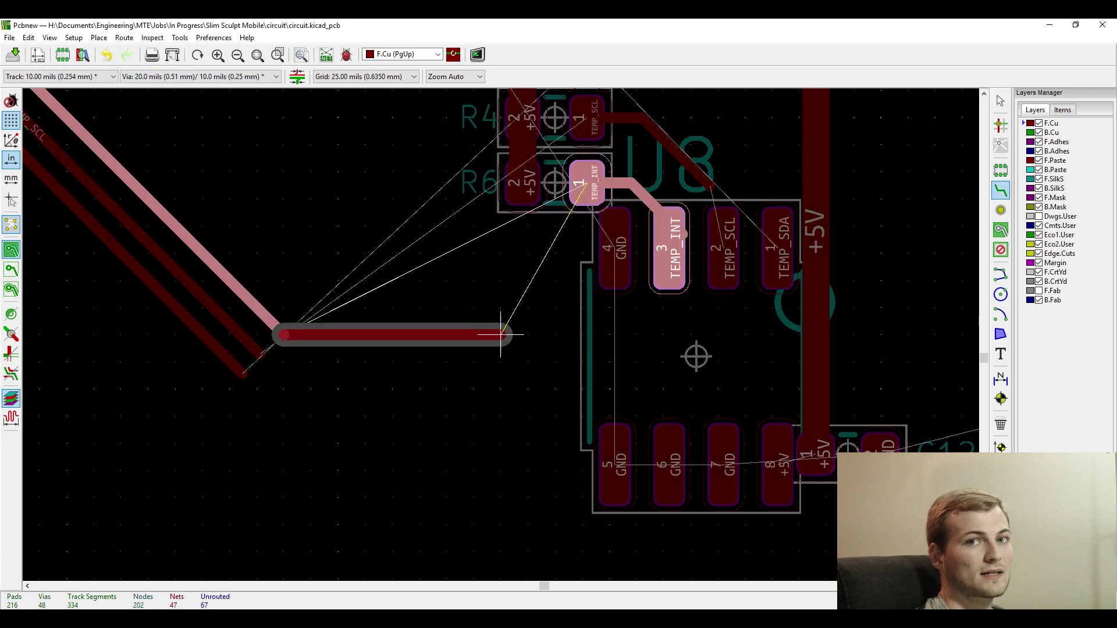
pyautogui.click(693, 357)
pyautogui.click(695, 353)
pyautogui.click(241, 374)
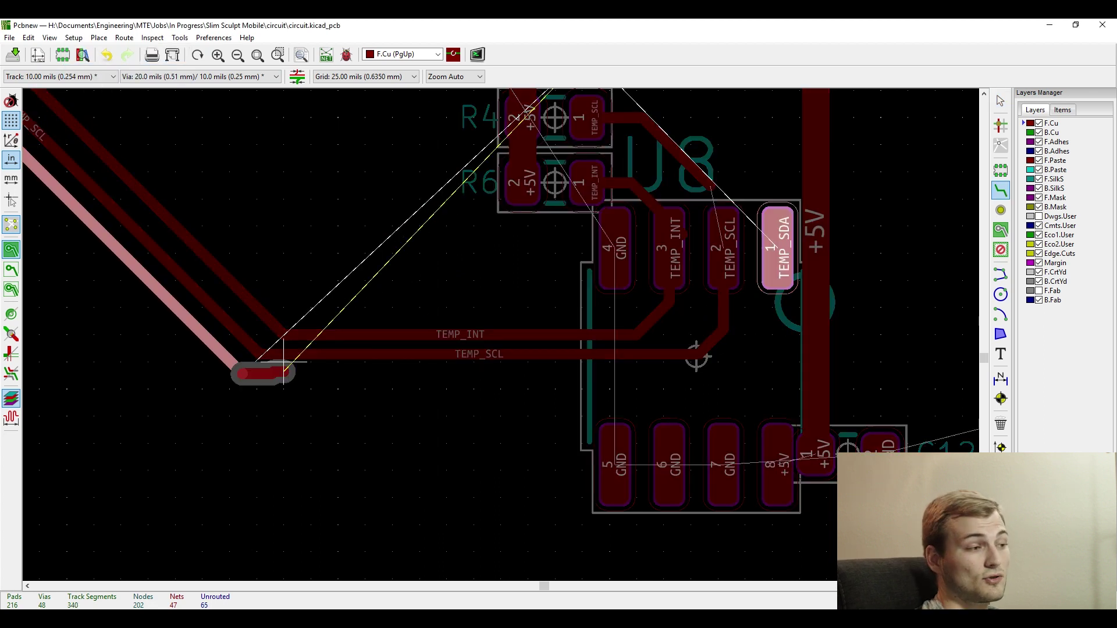
pyautogui.click(778, 249)
pyautogui.press('Escape')
# Delete the old TEMP tracks between resistors R4, R5, R6 and the upper pins of U8.
pyautogui.scroll(2, 664, 199)
pyautogui.press('Delete')
pyautogui.press('Delete')
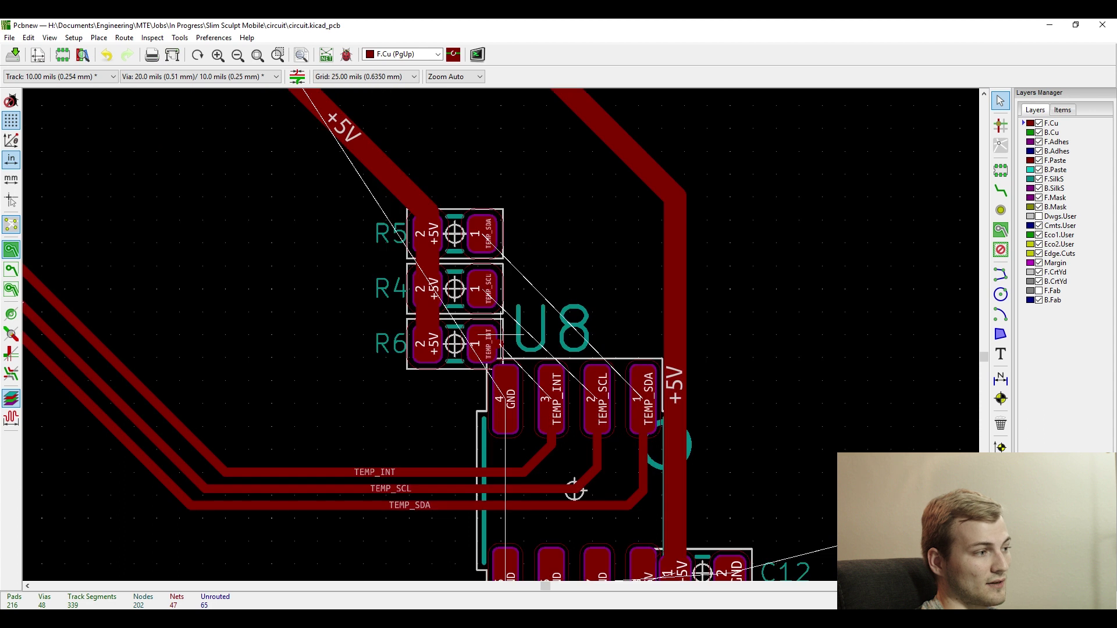
# Route a 25 mil +5V track from pin 2 of resistor R5 diagonally up to the horizontal +5V track.
pyautogui.press('Delete')
pyautogui.scroll(-3, 501, 334)
pyautogui.scroll(2, 431, 241)
pyautogui.hotkey('ctrl', 'z')
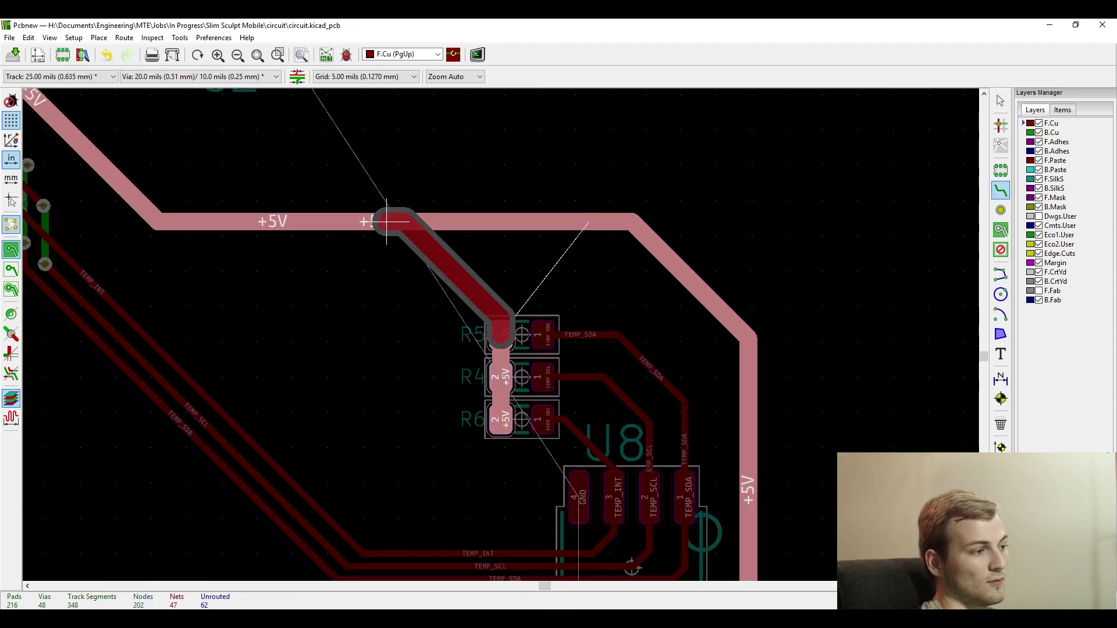
pyautogui.click(386, 221)
# Fill all copper zones and check the ground fill around U8.
pyautogui.press('b')
pyautogui.scroll(2, 596, 565)
pyautogui.scroll(-3, 500, 335)
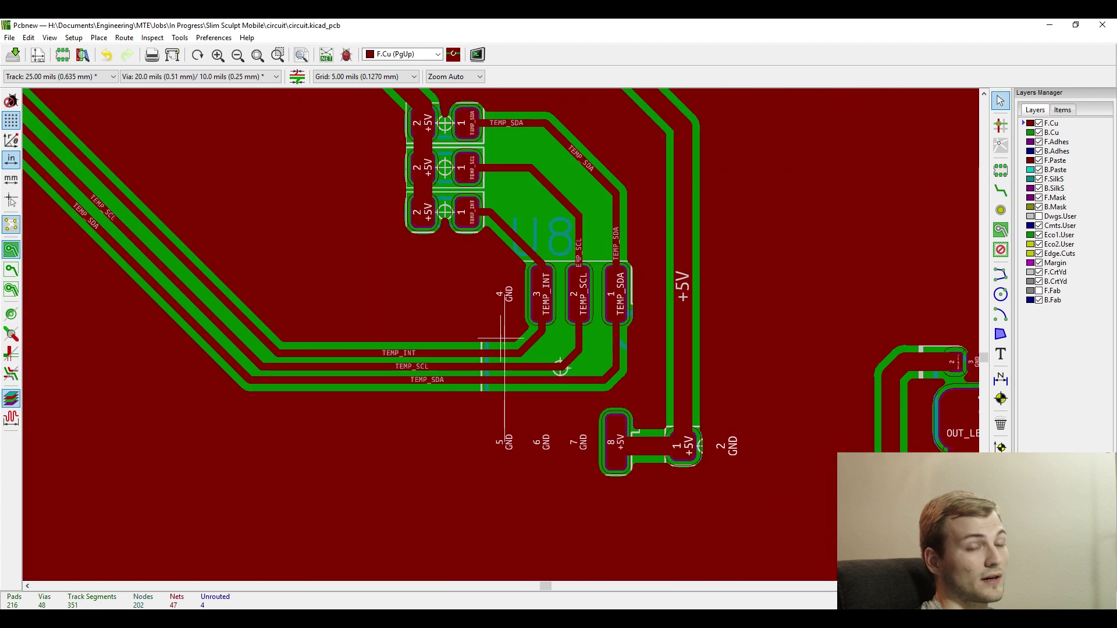
pyautogui.scroll(2, 500, 334)
pyautogui.scroll(-2, 500, 335)
pyautogui.scroll(2, 500, 335)
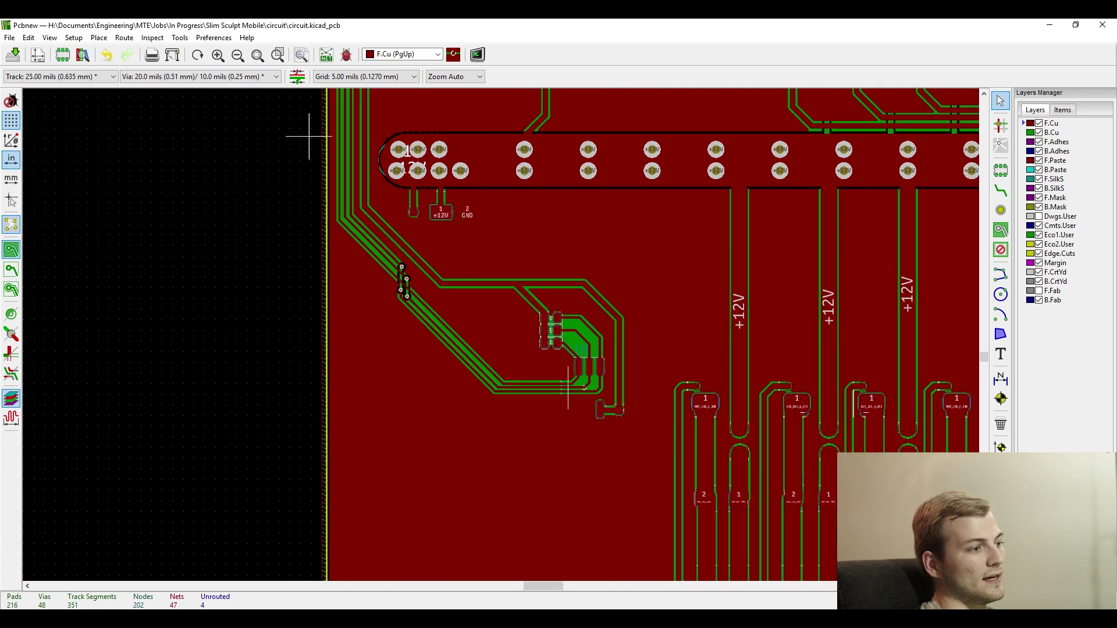
# Place two GND stitching vias in the ground fill left of U8 and save the board.
pyautogui.click(99, 37)
pyautogui.click(116, 71)
pyautogui.scroll(3, 500, 321)
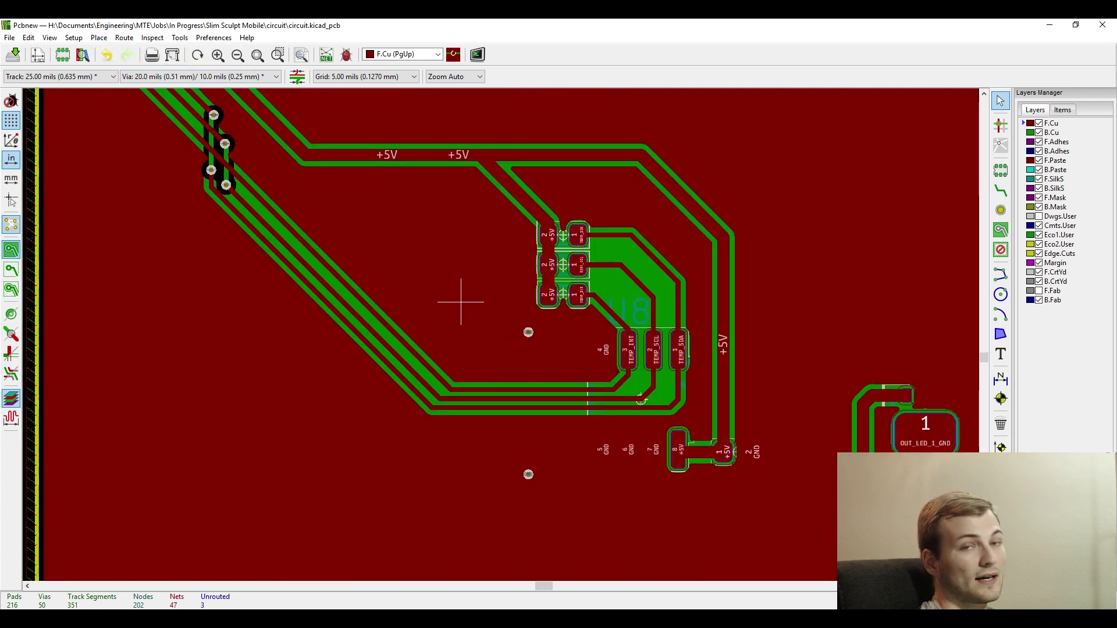
pyautogui.hotkey('ctrl', 's')
# Place GND stitching vias above and below pin 21 of the 30-pin connector.
pyautogui.scroll(-3, 461, 302)
pyautogui.scroll(3, 585, 157)
pyautogui.click(99, 37)
pyautogui.click(116, 70)
pyautogui.click(432, 282)
pyautogui.scroll(2, 416, 374)
pyautogui.click(513, 312)
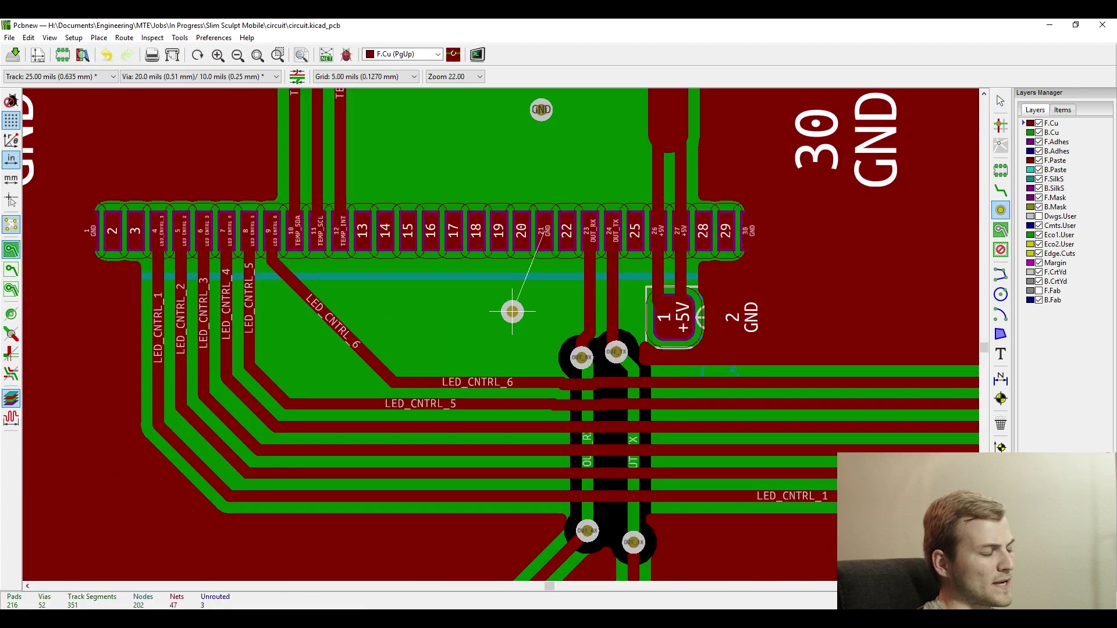
pyautogui.click(512, 312)
pyautogui.scroll(-2, 593, 288)
pyautogui.scroll(2, 357, 335)
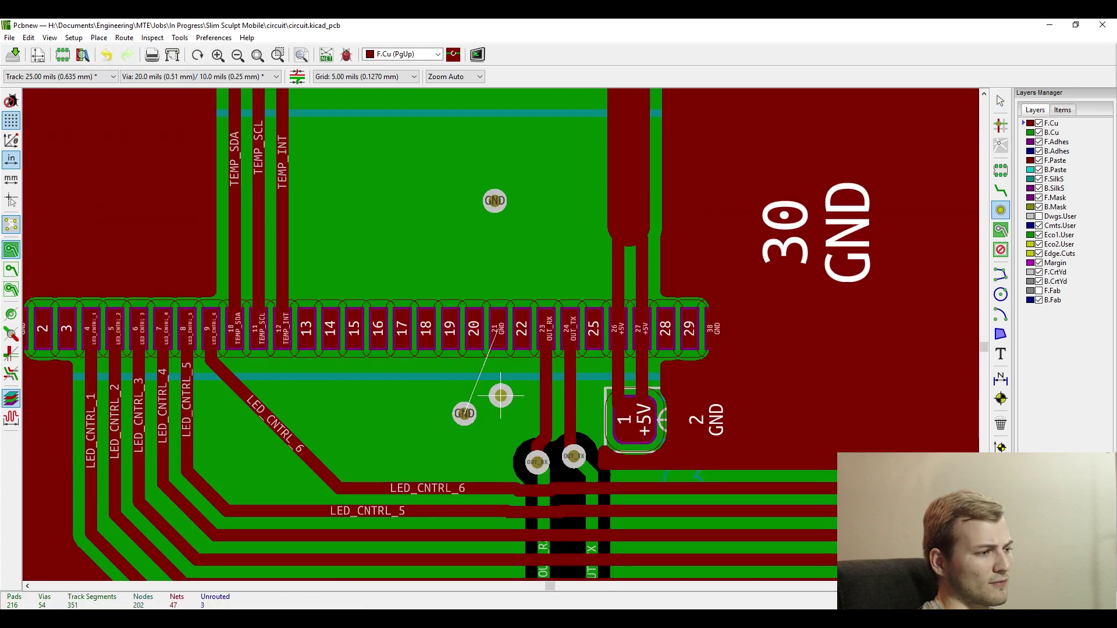
# Route a 10 mil GND track from pin 21 of the 30-pin connector into the adjacent ground fill.
pyautogui.scroll(2, 501, 397)
pyautogui.press('x')
pyautogui.press('Escape')
pyautogui.click(74, 38)
pyautogui.click(96, 62)
pyautogui.press('Return')
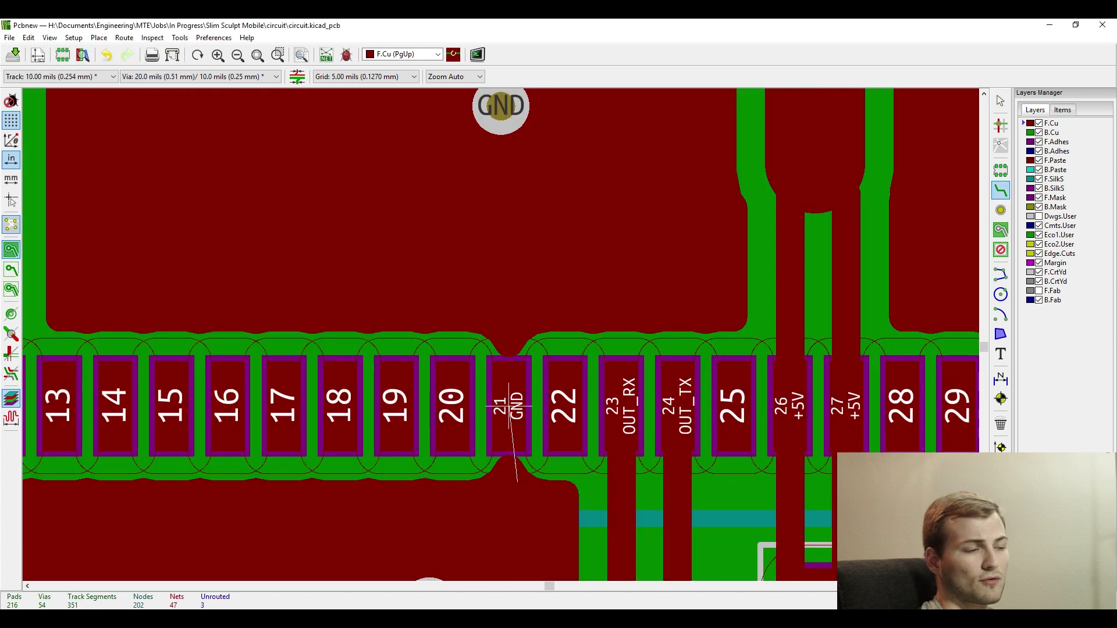
pyautogui.scroll(-2, 501, 399)
pyautogui.scroll(-2, 500, 334)
pyautogui.scroll(-3, 501, 335)
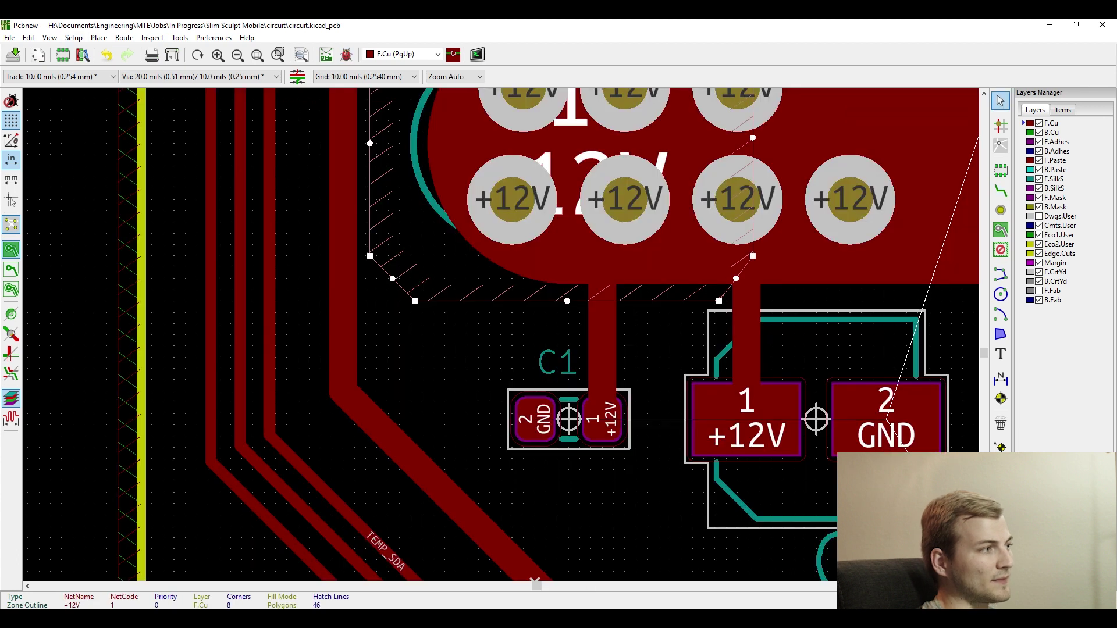
# Adjust the chamfered corners of the +12V zone outline around its rounded left end on the 10 mil grid.
pyautogui.click(817, 419)
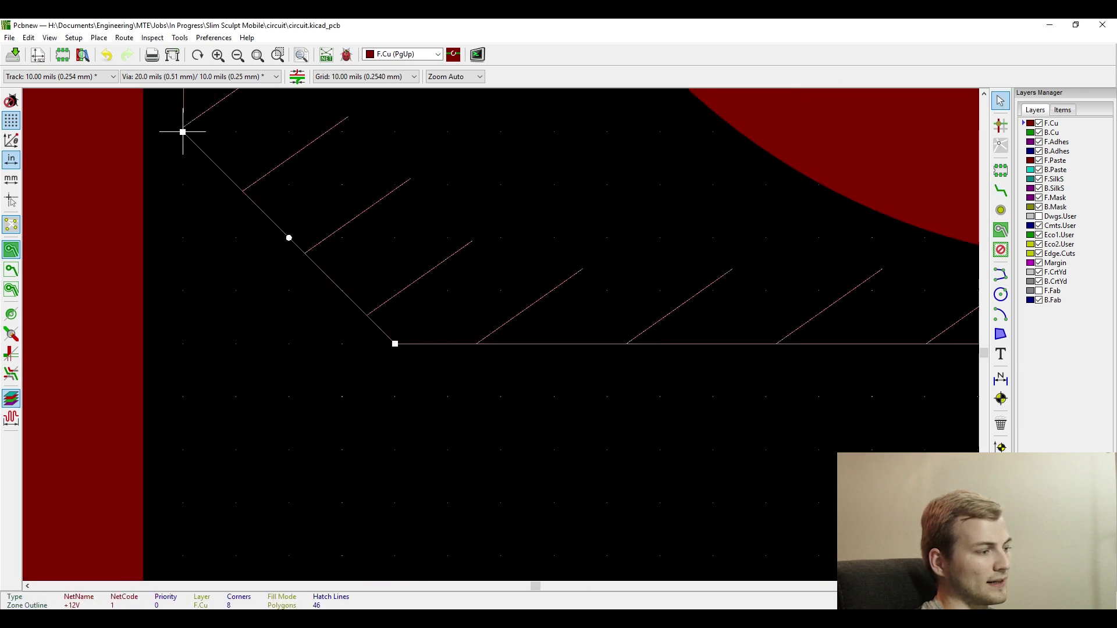
pyautogui.scroll(-3, 182, 129)
pyautogui.scroll(3, 487, 175)
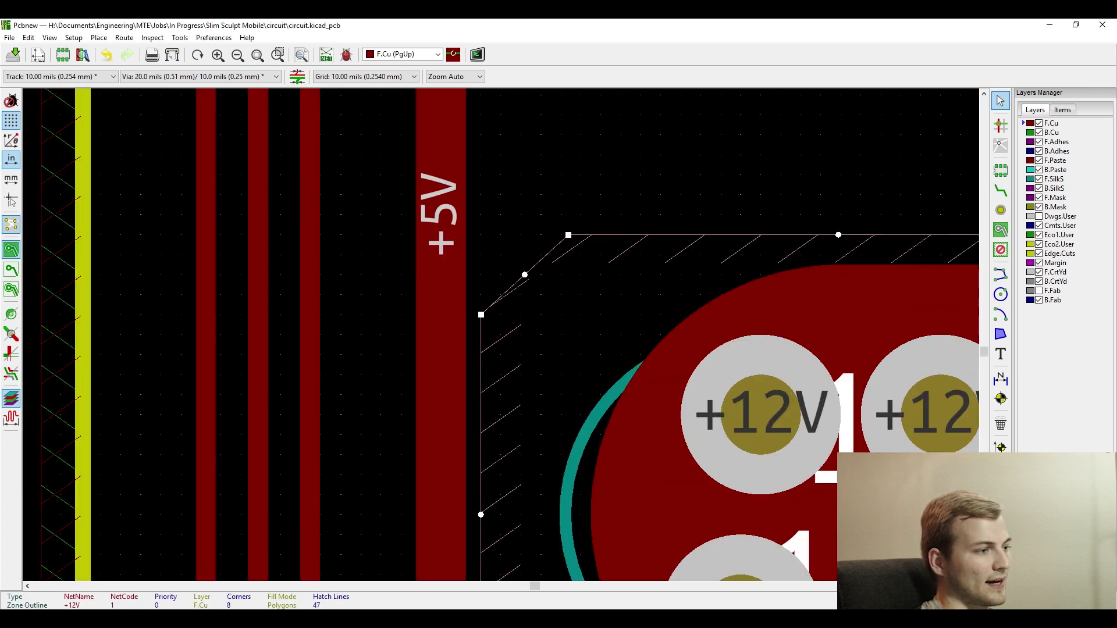
pyautogui.scroll(-5, 569, 235)
pyautogui.scroll(5, 500, 335)
pyautogui.scroll(-4, 467, 267)
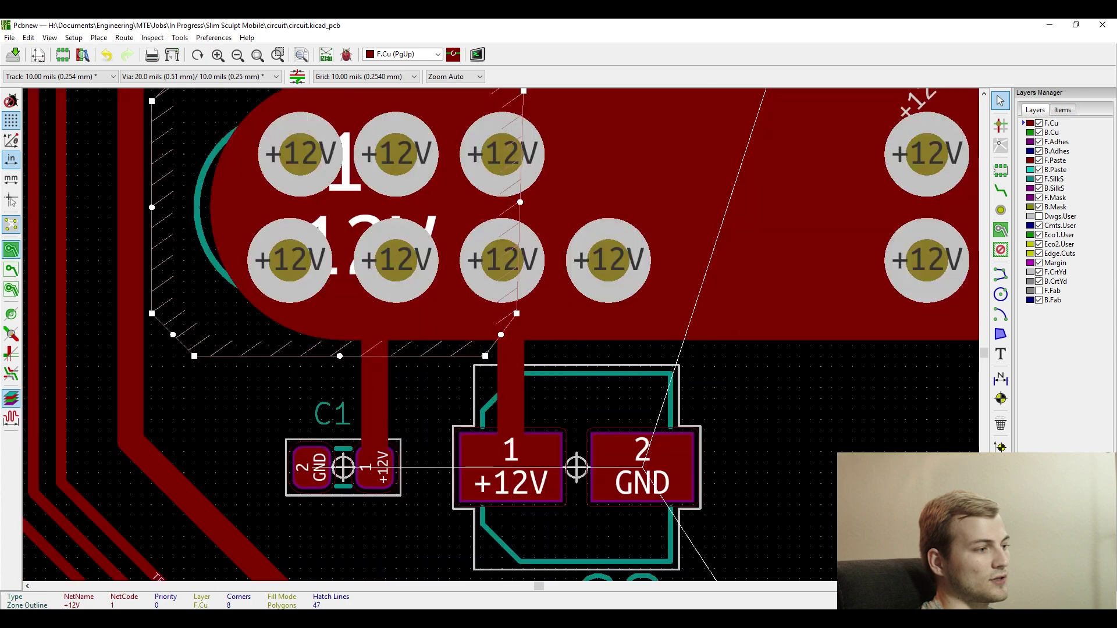
# Stretch the lower right corner of the +12V zone outline along the bus and lower its bottom-left corner near C1.
pyautogui.moveTo(474, 355); pyautogui.dragTo(659, 337)
pyautogui.scroll(-5, 501, 334)
pyautogui.scroll(6, 437, 332)
pyautogui.moveTo(571, 311); pyautogui.dragTo(642, 384)
pyautogui.scroll(-3, 642, 383)
pyautogui.scroll(1, 669, 294)
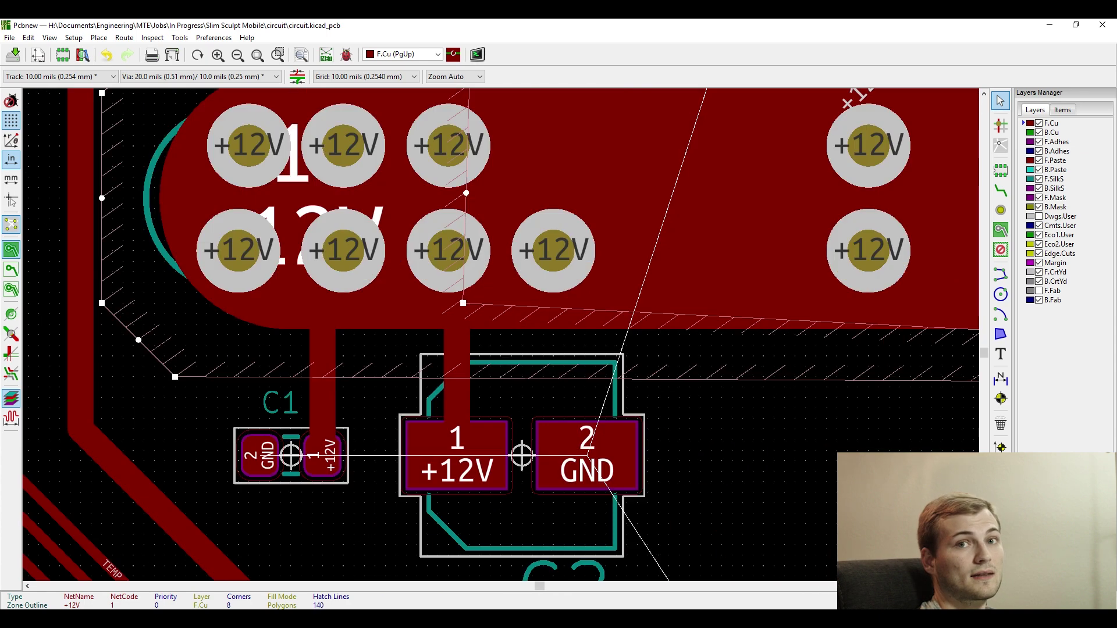
# Add two corners to the lower edge of the +12V zone outline and shape a diagonal step beside C2.
pyautogui.rightClick(650, 199)
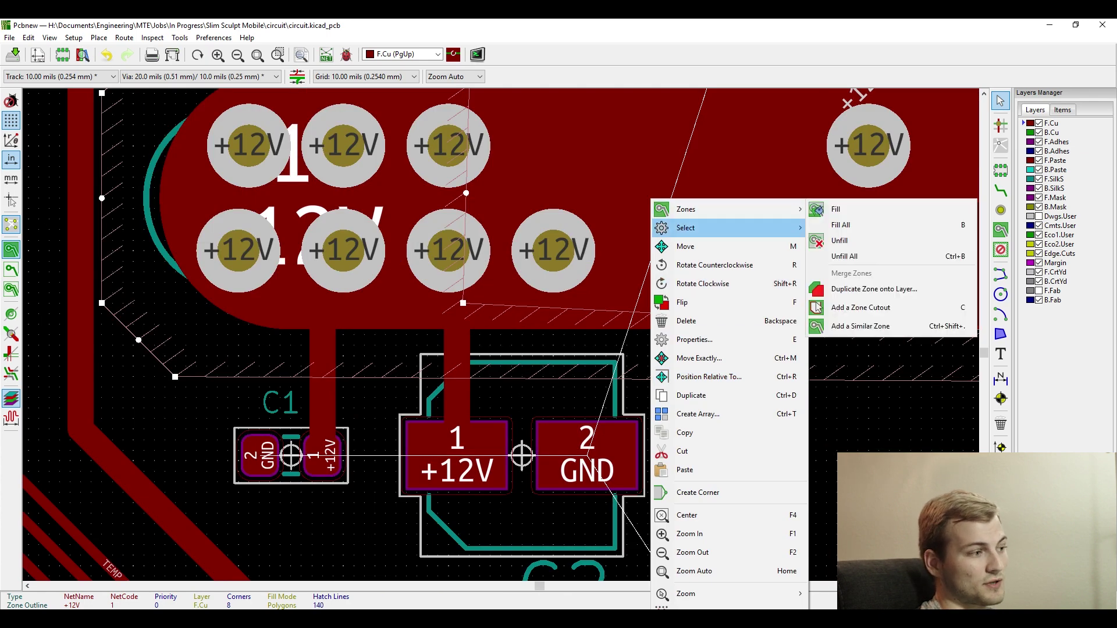
pyautogui.click(693, 534)
pyautogui.scroll(-5, 448, 324)
pyautogui.scroll(5, 509, 324)
pyautogui.rightClick(367, 357)
pyautogui.click(407, 477)
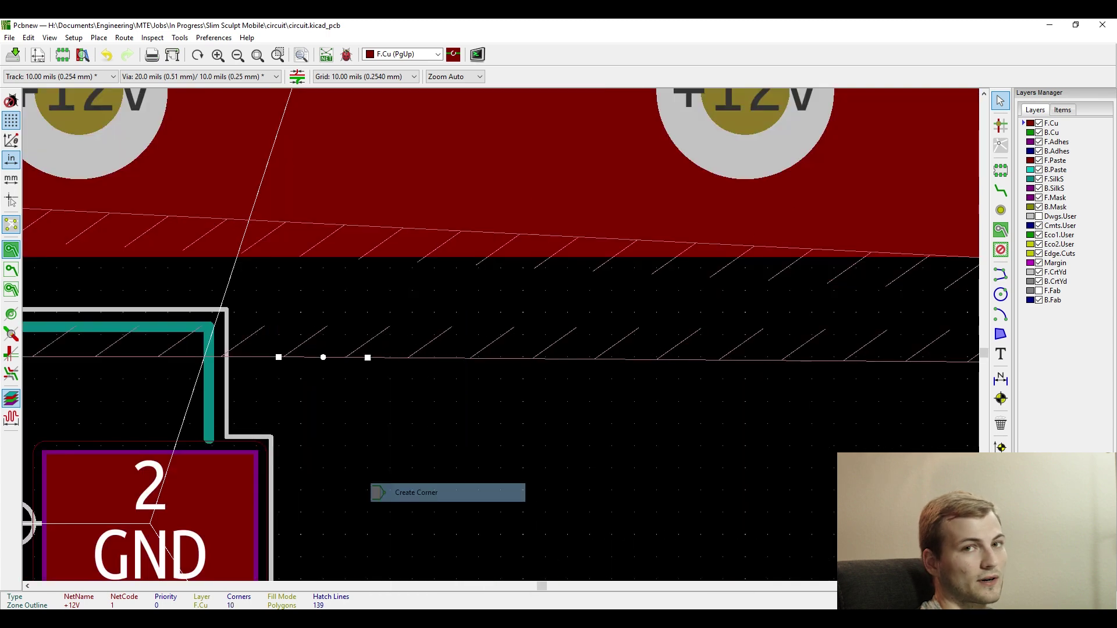
pyautogui.scroll(-4, 345, 424)
pyautogui.scroll(-4, 491, 375)
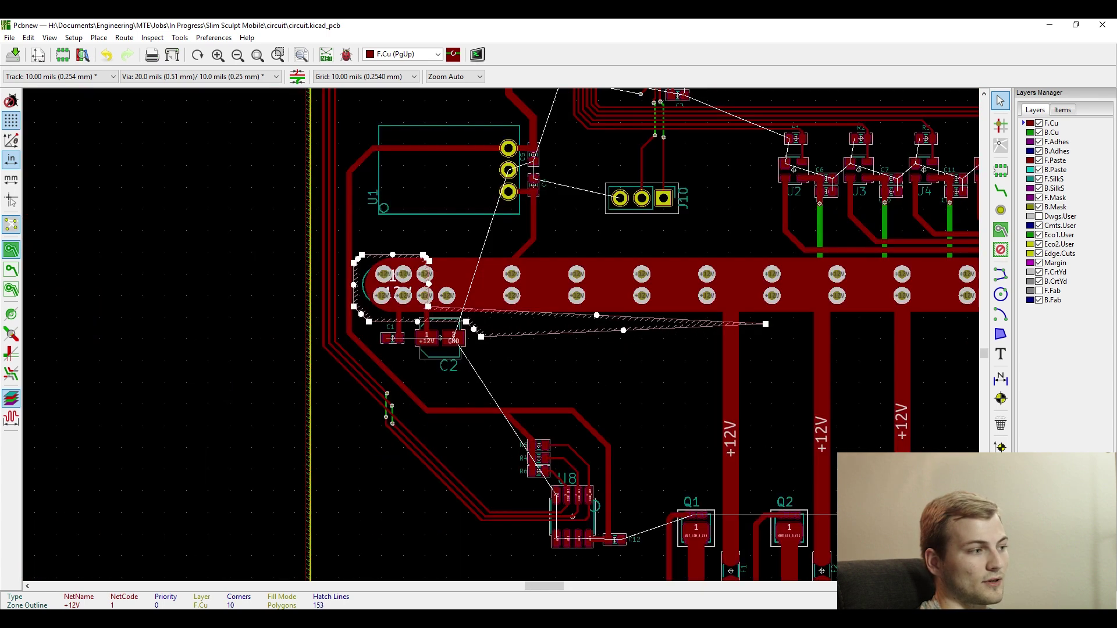
pyautogui.scroll(4, 465, 326)
pyautogui.scroll(-2, 491, 294)
pyautogui.scroll(5, 445, 373)
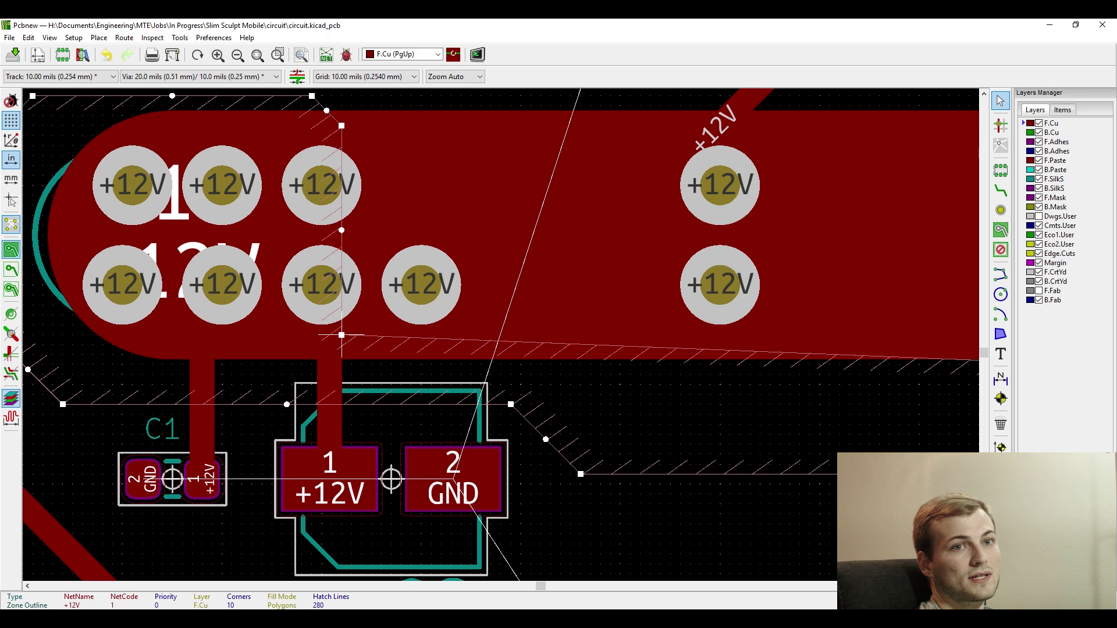
# Extend the +12V zone outline along the via rows to the far end of the bus below U7.
pyautogui.scroll(-3, 636, 357)
pyautogui.scroll(2, 499, 332)
pyautogui.scroll(-2, 611, 451)
pyautogui.scroll(4, 488, 335)
pyautogui.moveTo(488, 335); pyautogui.dragTo(488, 323)
pyautogui.scroll(-1, 501, 335)
pyautogui.moveTo(556, 334); pyautogui.dragTo(564, 354)
pyautogui.scroll(-5, 564, 355)
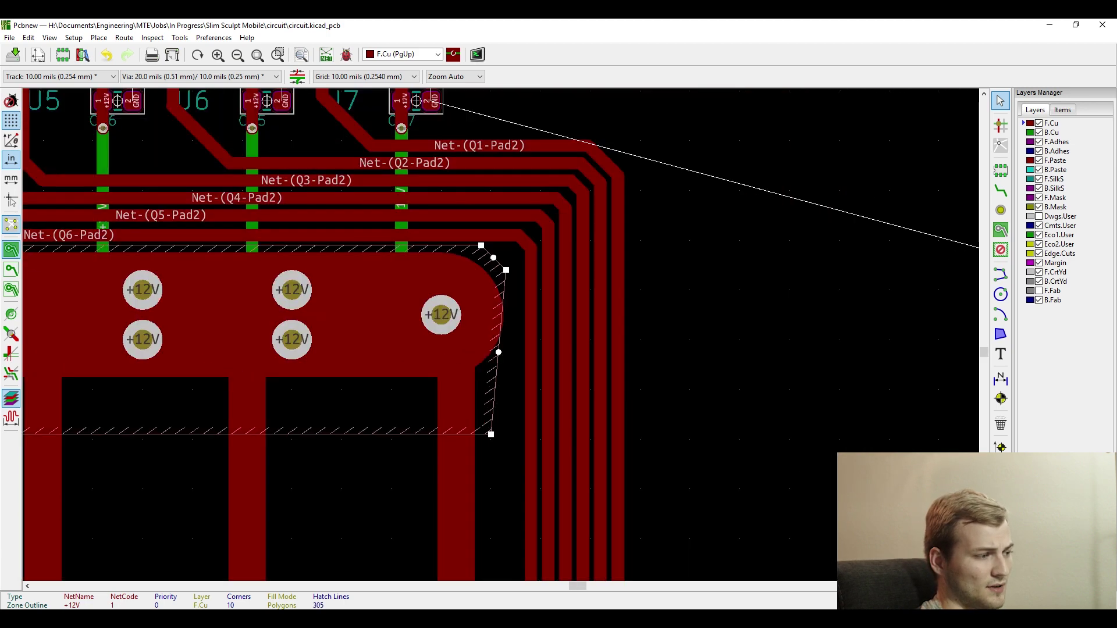
# Add a corner at the right end of the +12V zone outline and chamfer its lower corner.
pyautogui.rightClick(519, 334)
pyautogui.click(568, 491)
pyautogui.scroll(4, 524, 350)
pyautogui.moveTo(508, 412); pyautogui.dragTo(540, 389)
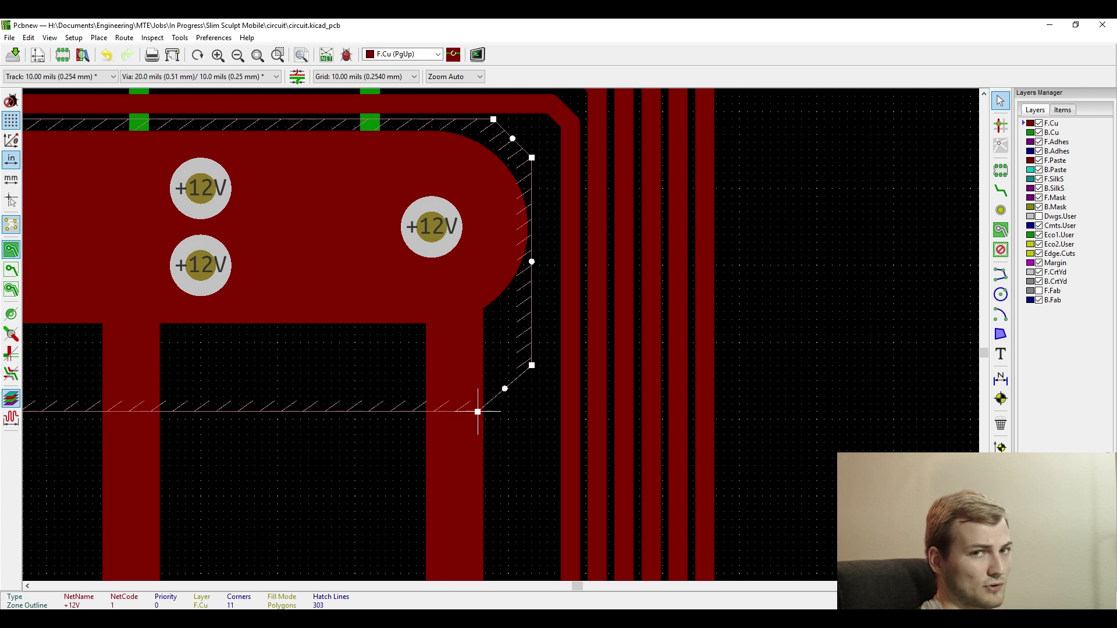
pyautogui.moveTo(478, 412); pyautogui.dragTo(486, 412)
# Deselect the +12V zone and refill all copper zones.
pyautogui.scroll(4, 490, 412)
pyautogui.scroll(-8, 464, 334)
pyautogui.scroll(2, 313, 357)
pyautogui.press('Escape')
pyautogui.press('b')
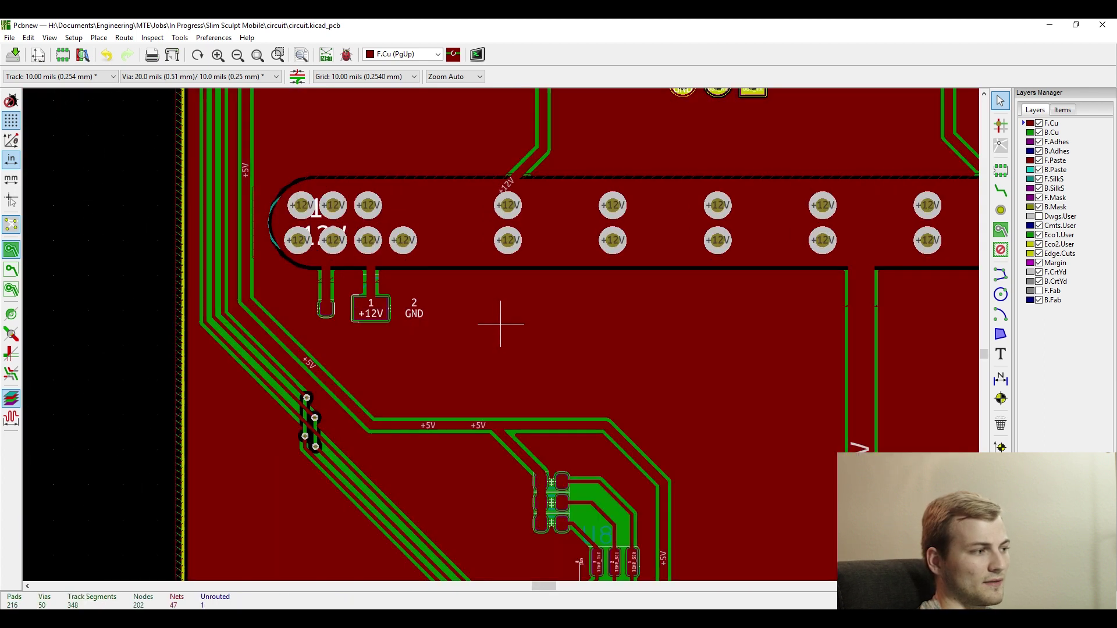
pyautogui.scroll(2, 497, 324)
# Edit the copper zone properties, including those of the GND zone, and refill the zones.
pyautogui.press('e')
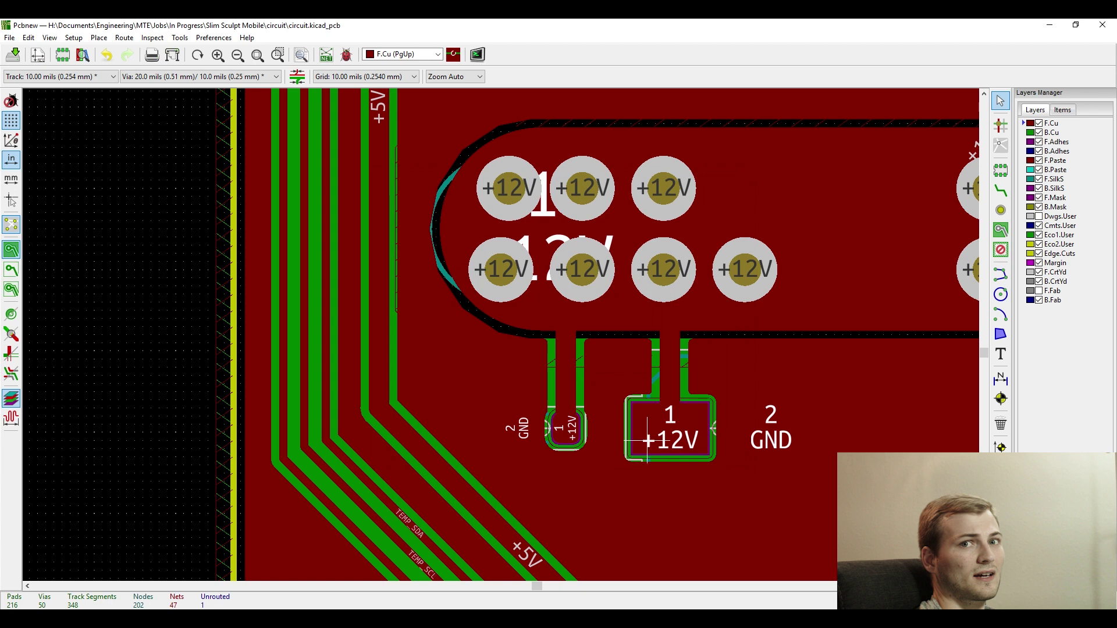
pyautogui.scroll(-2, 639, 432)
pyautogui.click(669, 457)
pyautogui.press('e')
pyautogui.click(407, 514)
pyautogui.click(669, 456)
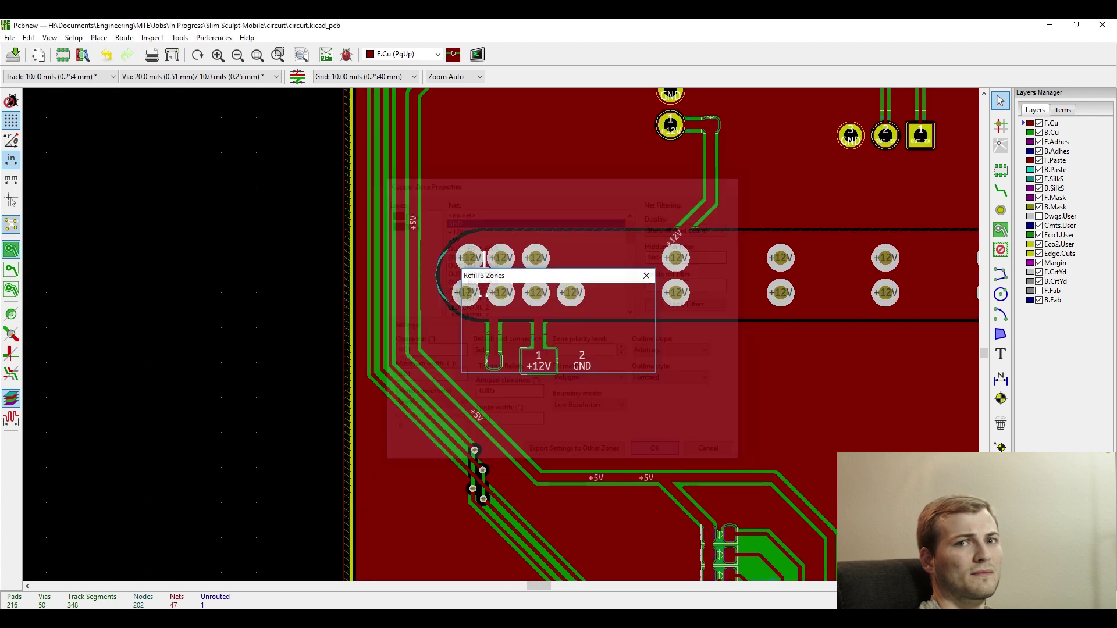
# Unfill all copper zones and check the +12V zone outline at the right end of the bus.
pyautogui.hotkey('ctrl', 'b')
pyautogui.scroll(2, 649, 360)
pyautogui.scroll(-6, 500, 334)
pyautogui.scroll(7, 663, 330)
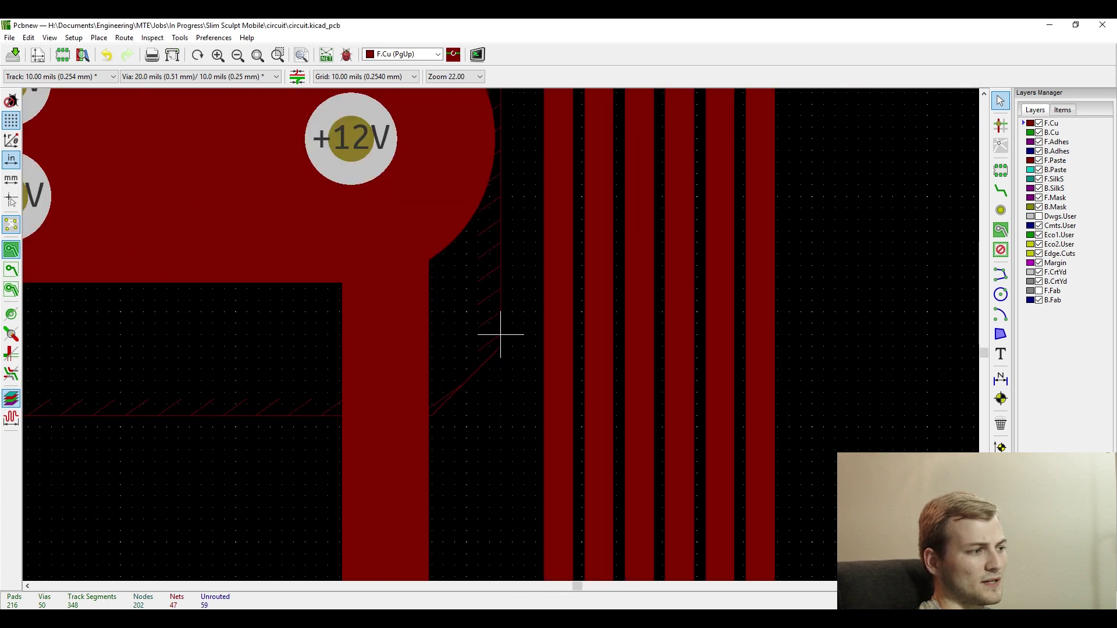
pyautogui.scroll(-2, 453, 391)
pyautogui.press('e')
pyautogui.press('Escape')
# Review the +12V copper zone's properties without changes and refill all zones.
pyautogui.scroll(-5, 499, 317)
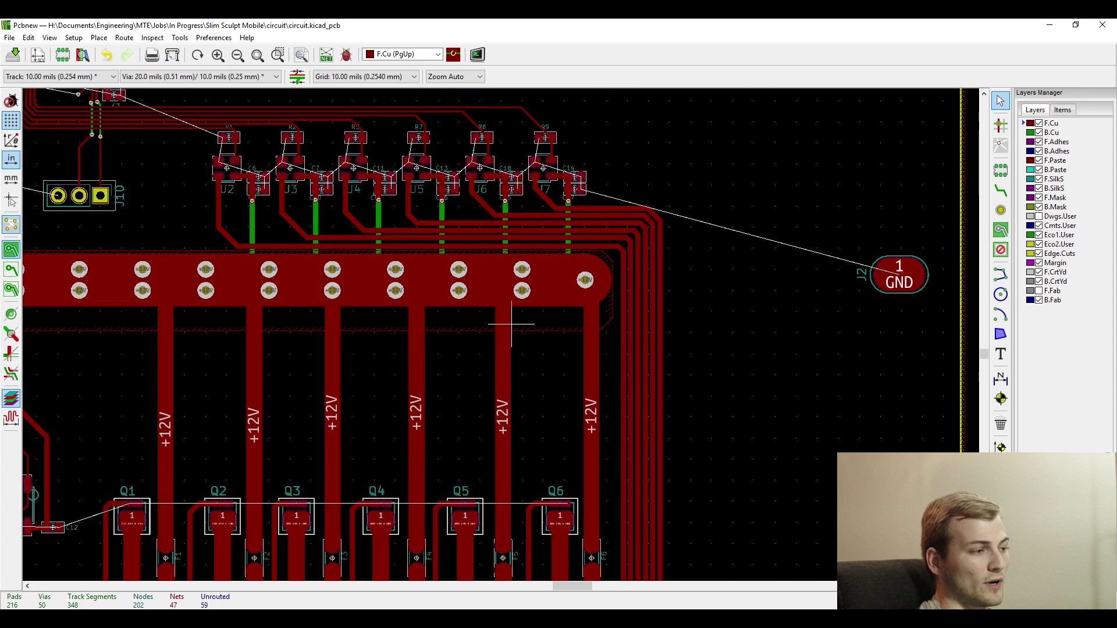
pyautogui.scroll(4, 342, 356)
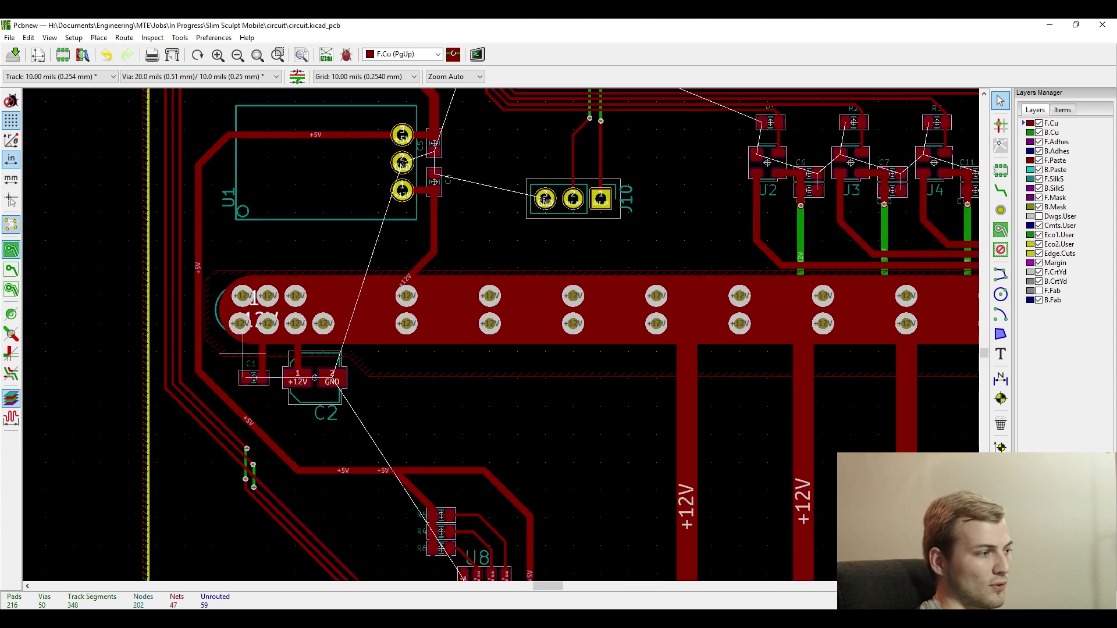
pyautogui.scroll(2, 315, 378)
pyautogui.press('e')
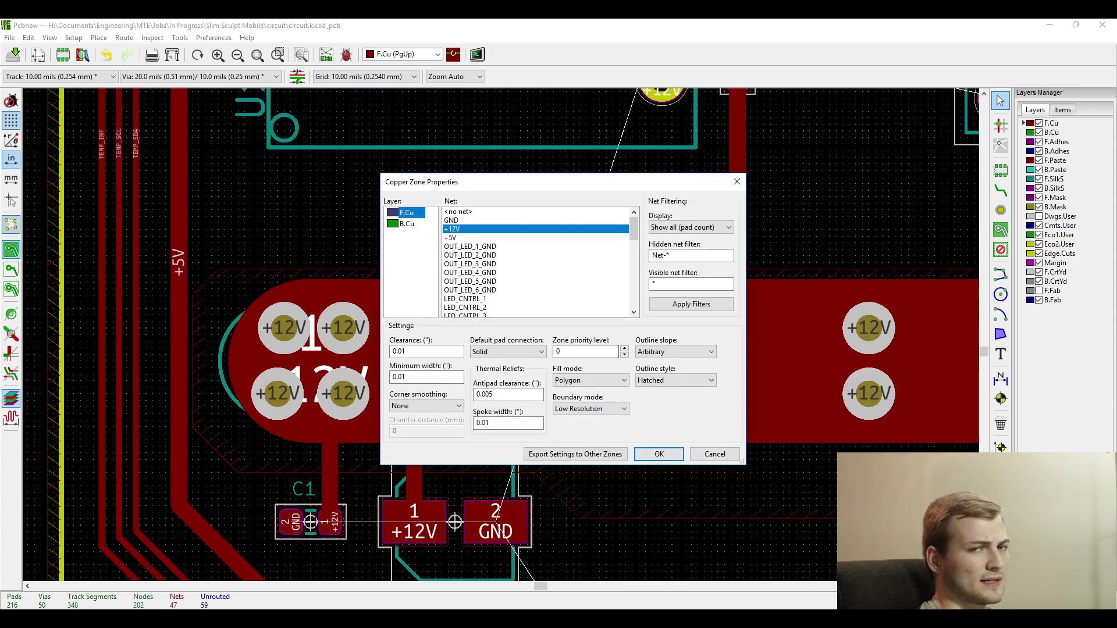
pyautogui.press('Escape')
pyautogui.scroll(-5, 489, 320)
pyautogui.scroll(5, 495, 328)
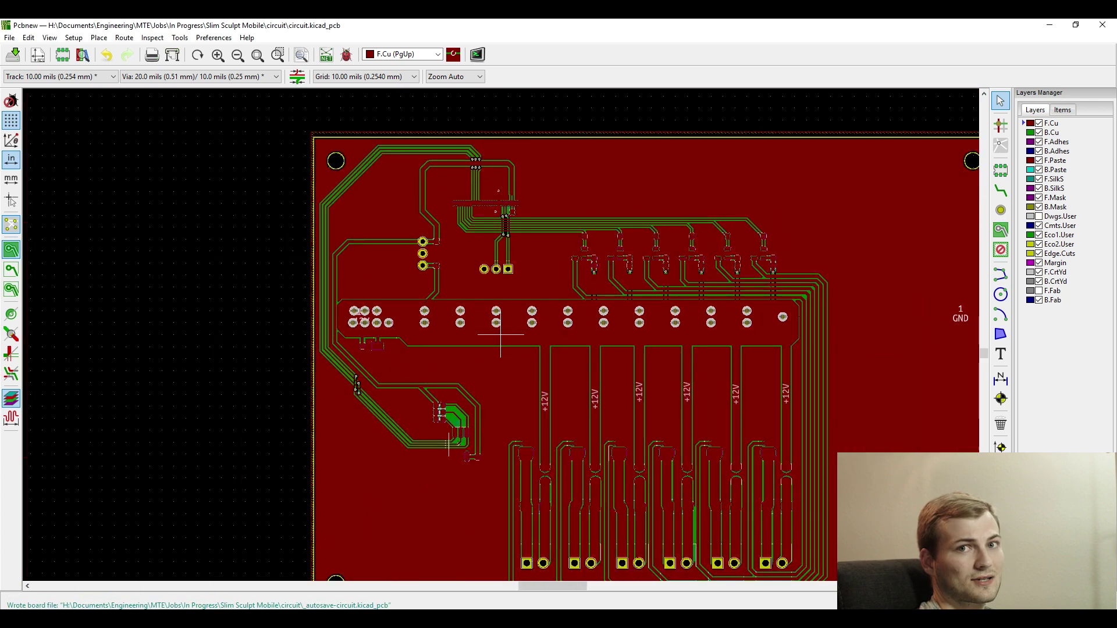
# Add an 80/40 mil +12V via on the 100 mil grid to the upper via row of the +12V zone.
pyautogui.scroll(5, 500, 335)
pyautogui.click(501, 335)
pyautogui.scroll(3, 501, 335)
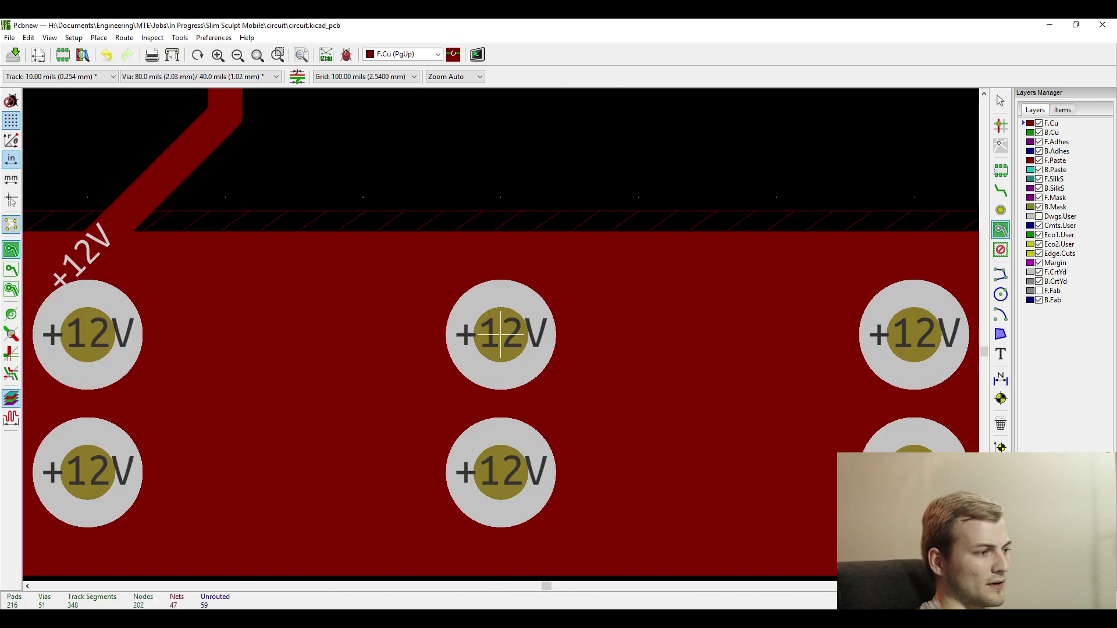
pyautogui.scroll(-3, 500, 334)
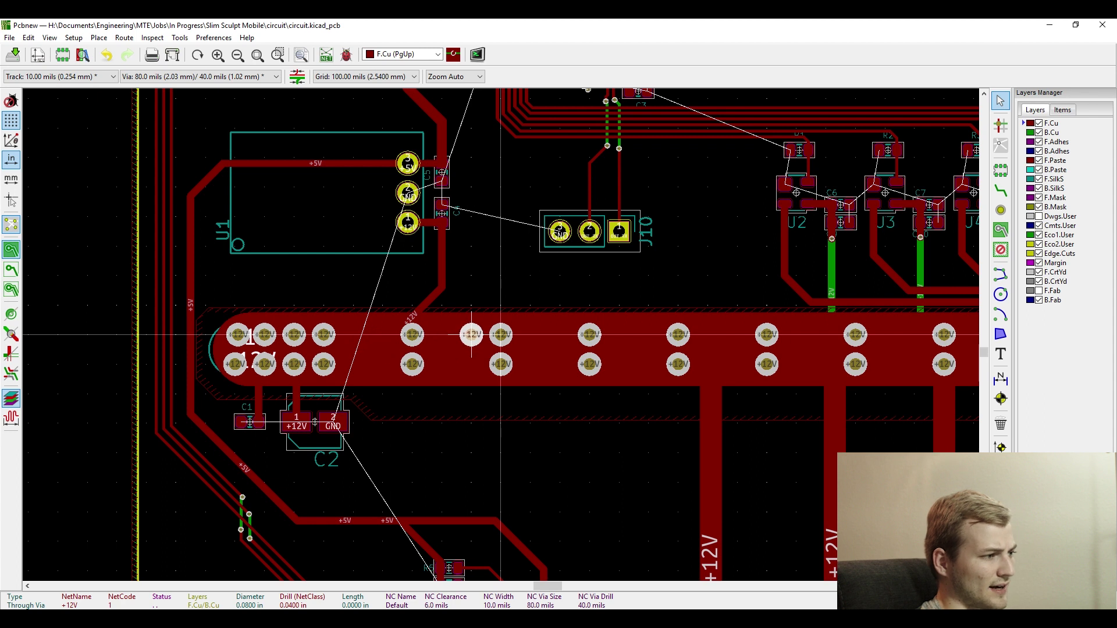
# Align the vias at the right end of the +12V zone and add a third row of 80/40 mil vias beneath.
pyautogui.scroll(-5, 324, 364)
pyautogui.scroll(5, 728, 334)
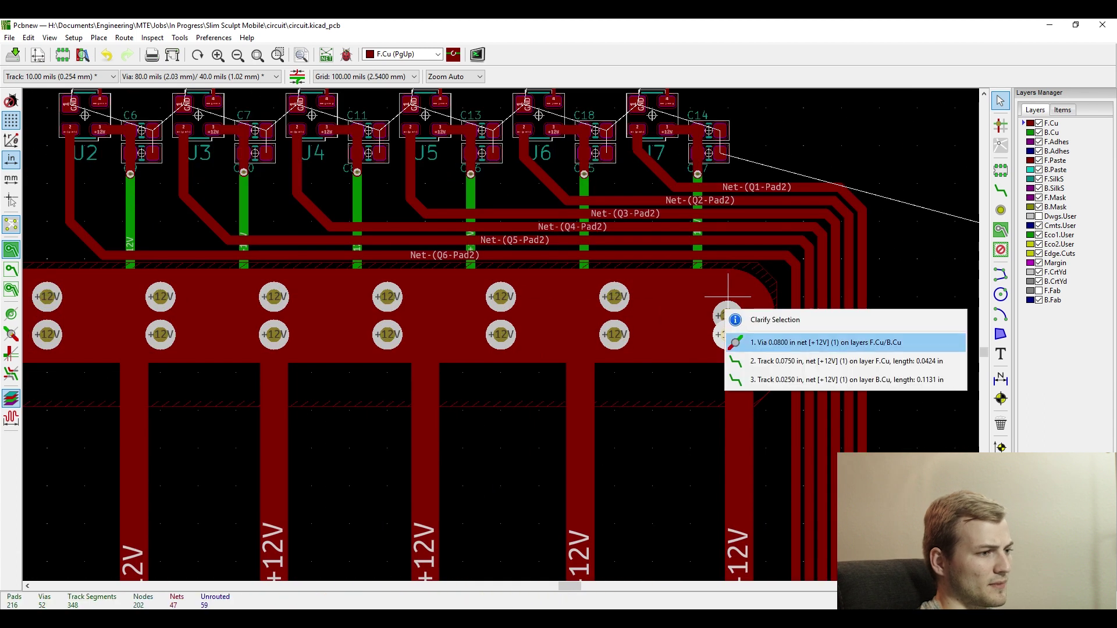
pyautogui.scroll(-5, 731, 339)
pyautogui.scroll(5, 763, 297)
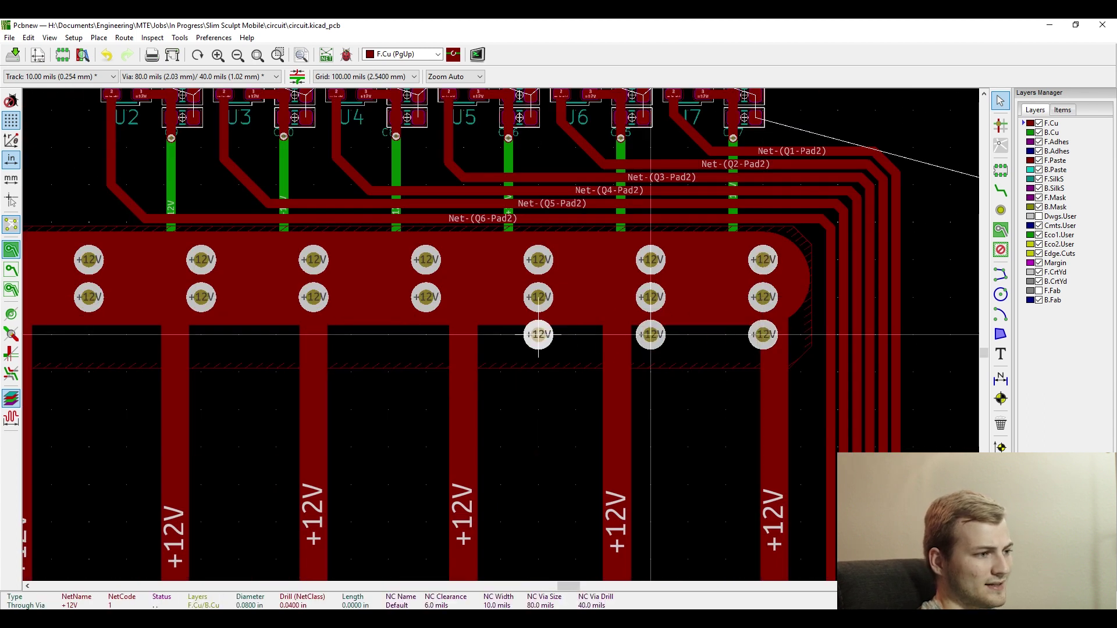
pyautogui.scroll(-5, 314, 334)
pyautogui.scroll(5, 537, 335)
pyautogui.scroll(-5, 317, 335)
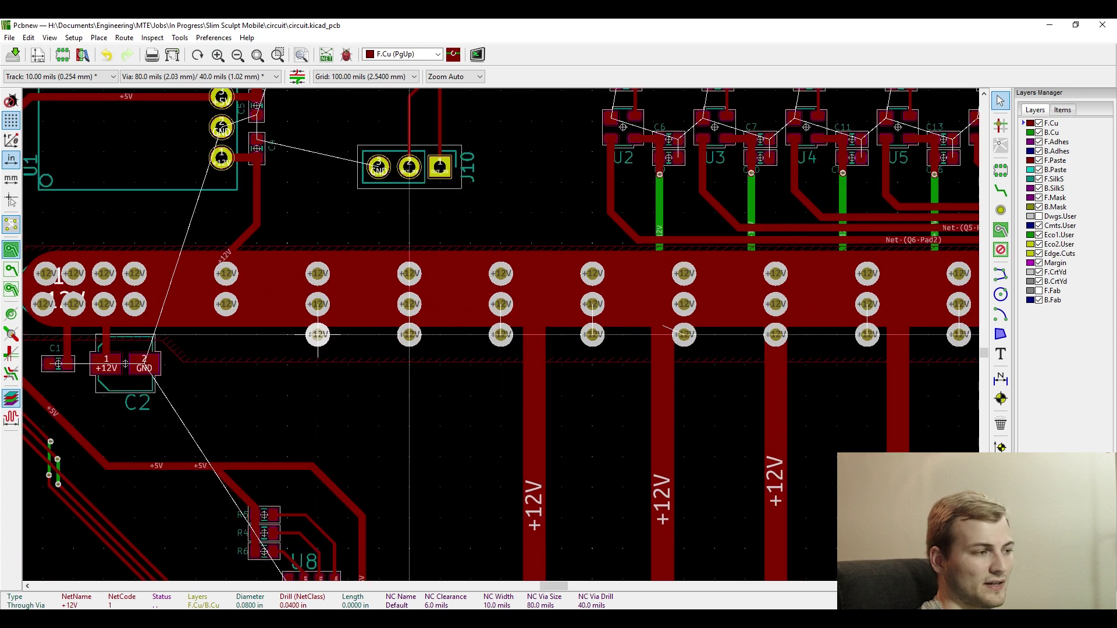
# Delete the output tracks linking transistors Q1–Q6, fuses F1–F6, diodes D1–D6 and the LED connectors below.
pyautogui.scroll(5, 519, 343)
pyautogui.press('Delete')
pyautogui.press('Delete')
pyautogui.press('Delete')
pyautogui.press('Delete')
pyautogui.press('Delete')
pyautogui.press('Delete')
pyautogui.scroll(-1, 935, 421)
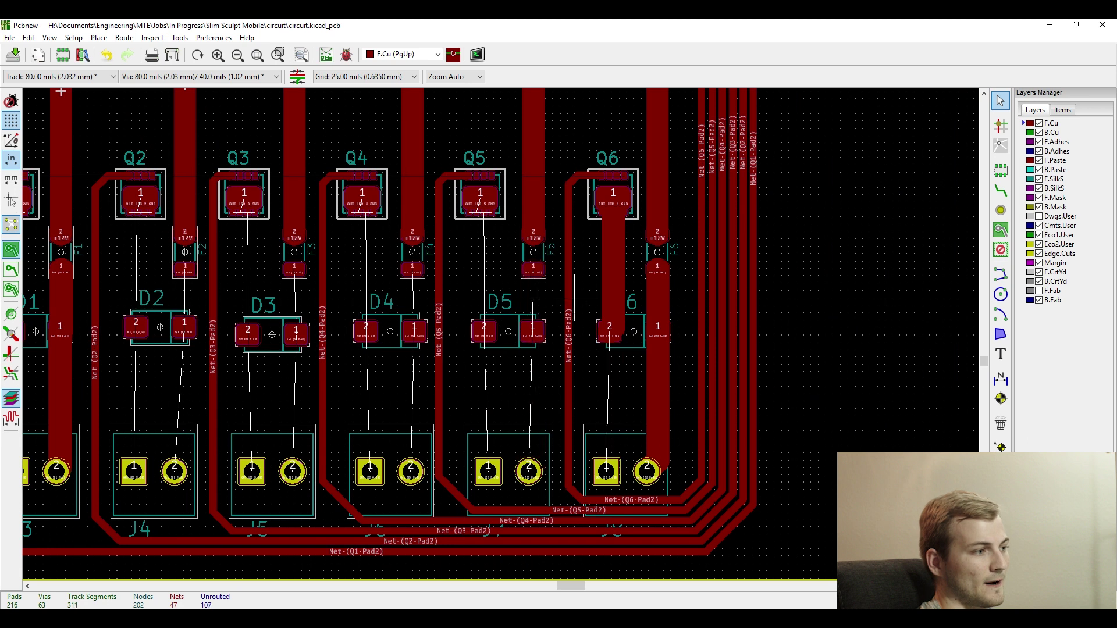
pyautogui.press('Delete')
pyautogui.press('Delete')
pyautogui.scroll(-2, 604, 304)
pyautogui.scroll(2, 541, 318)
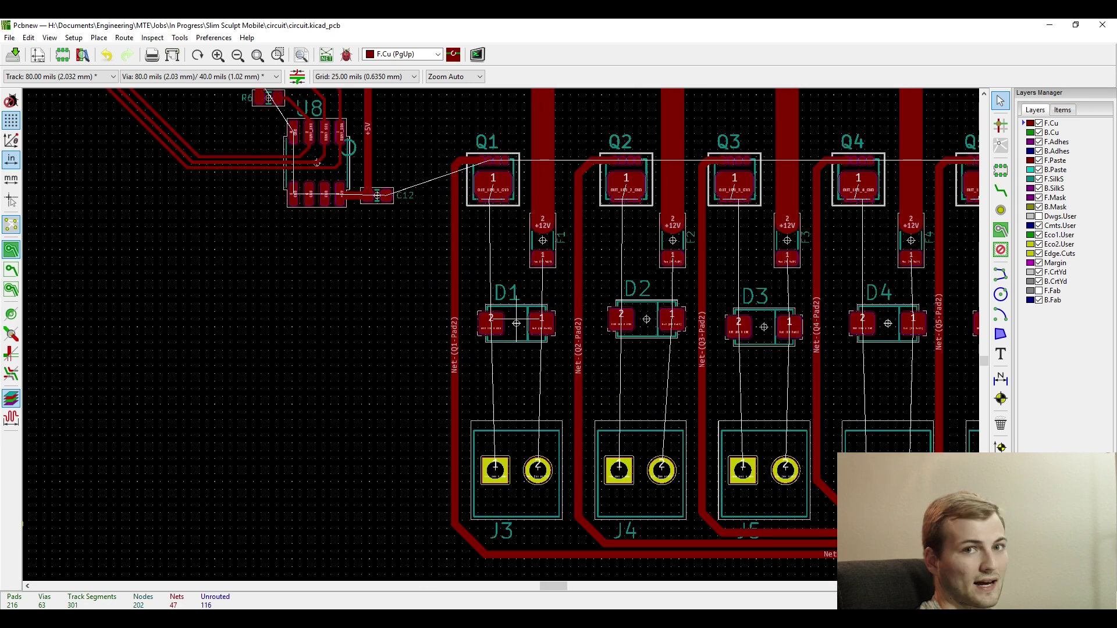
# Move diodes D1 to D4 onto a horizontal F.SilkS guide line above connectors J3 to J6.
pyautogui.hotkey('shift', 'n')
pyautogui.hotkey('shift', 'n')
pyautogui.rightClick(502, 405)
pyautogui.moveTo(533, 552)
pyautogui.click(687, 372)
pyautogui.press('m')
pyautogui.click(517, 395)
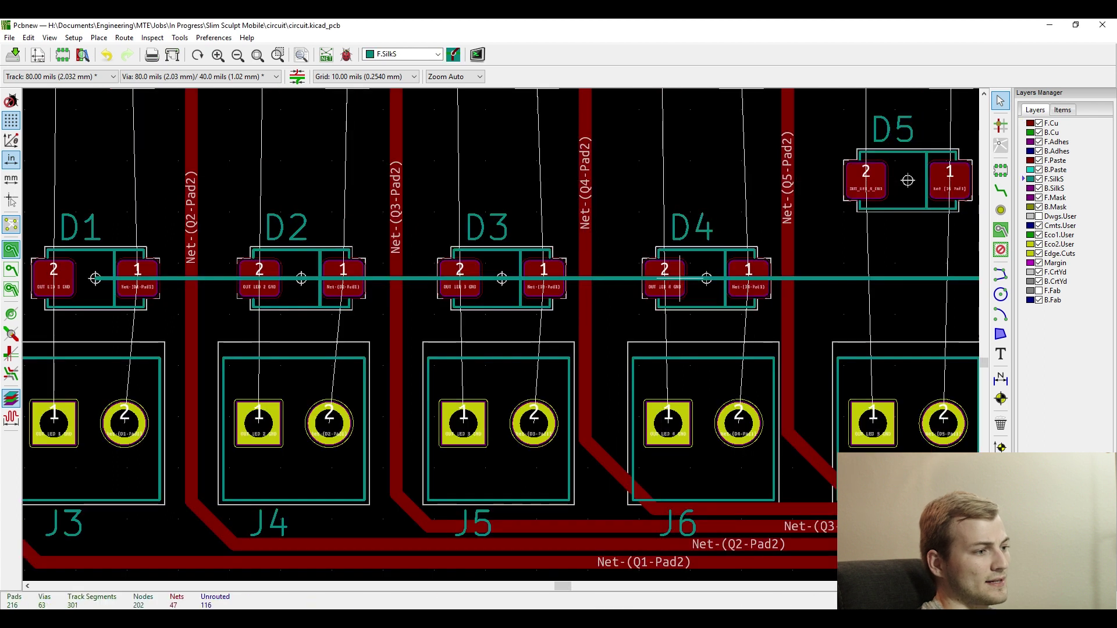
# Move diodes D5 and D6 onto the same horizontal F.SilkS guide line.
pyautogui.moveTo(916, 180); pyautogui.dragTo(440, 391)
pyautogui.moveTo(647, 292); pyautogui.dragTo(648, 391)
pyautogui.click(607, 391)
pyautogui.scroll(1, 666, 211)
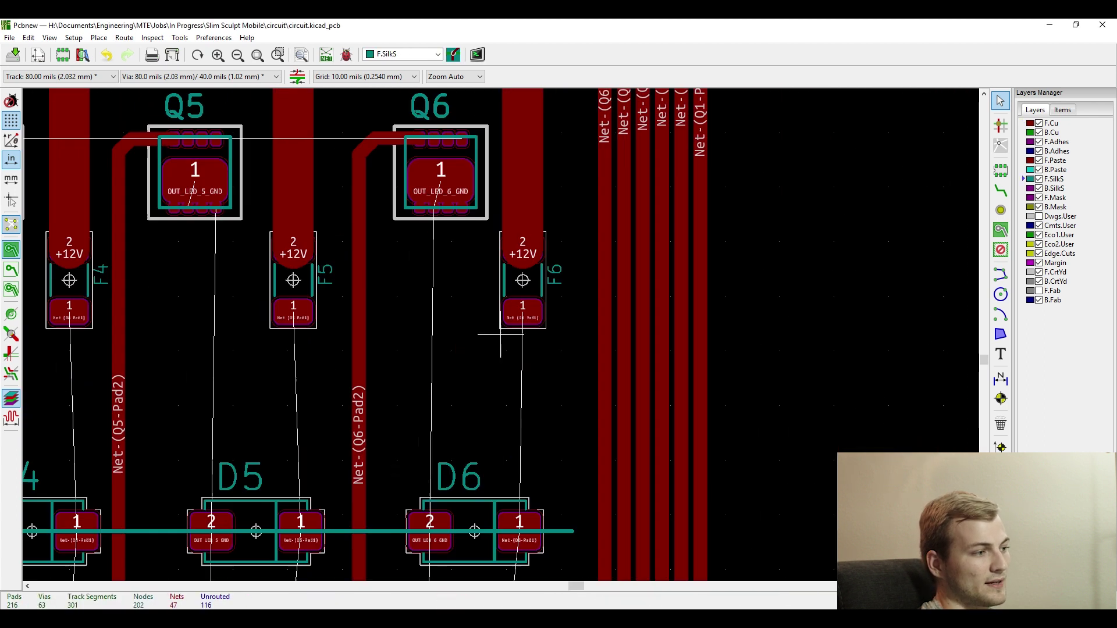
# Route 80 mil F.Cu tracks from transistors Q5, Q6 and fuses F5, F6 through diodes D5, D6 to connectors J7 and J8.
pyautogui.scroll(-3, 501, 333)
pyautogui.press('x')
pyautogui.click(520, 323)
pyautogui.scroll(3, 524, 404)
pyautogui.click(474, 539)
pyautogui.scroll(-1, 406, 333)
pyautogui.scroll(-2, 500, 311)
pyautogui.click(500, 142)
pyautogui.doubleClick(494, 450)
pyautogui.click(354, 146)
pyautogui.click(362, 450)
# Route 80 mil F.Cu tracks from fuse F4 and transistor Q4 through diode D4 to connector J6.
pyautogui.scroll(-1, 234, 376)
pyautogui.click(539, 206)
pyautogui.click(537, 396)
pyautogui.click(493, 142)
pyautogui.click(500, 396)
# Route 80 mil F.Cu tracks from transistors Q1–Q3 and fuses F1–F3 through diodes D1–D3 to connectors J3–J5.
pyautogui.click(384, 141)
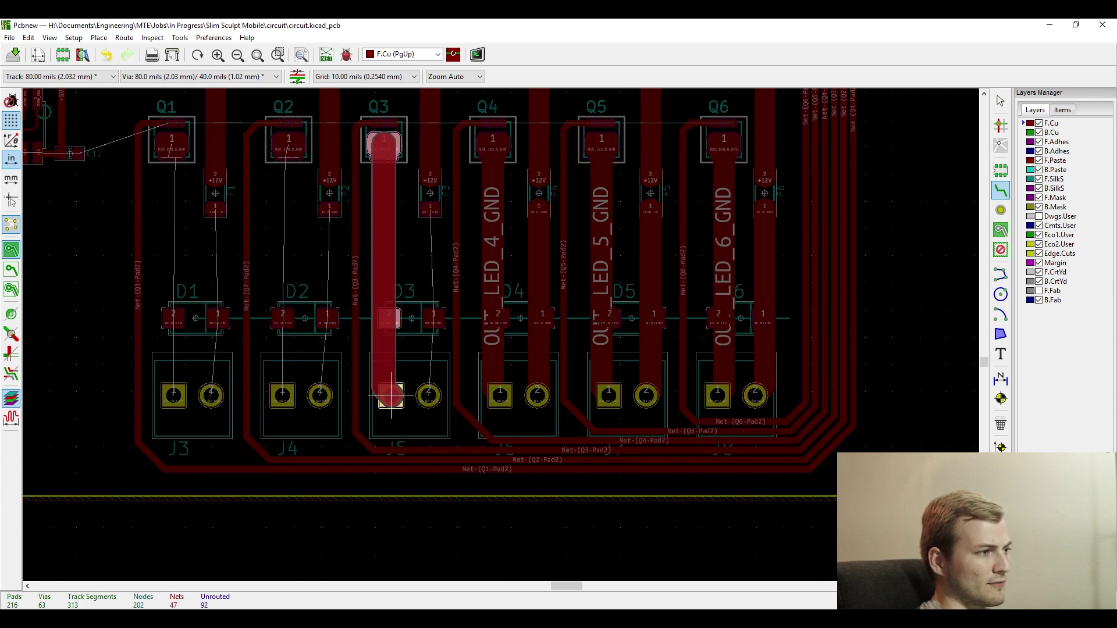
pyautogui.doubleClick(391, 396)
pyautogui.click(288, 141)
pyautogui.doubleClick(283, 396)
pyautogui.click(171, 142)
pyautogui.doubleClick(173, 396)
pyautogui.click(216, 206)
pyautogui.doubleClick(211, 396)
# Nudge diodes D1 to D6 horizontally so their pads sit centred on the output tracks.
pyautogui.scroll(2, 328, 357)
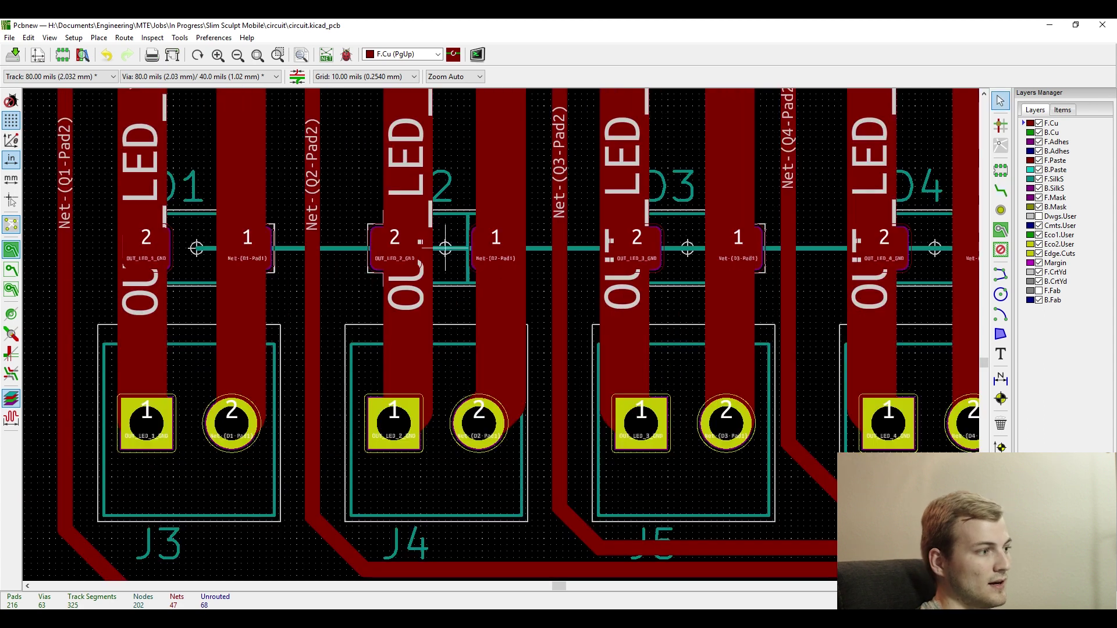
pyautogui.moveTo(445, 248); pyautogui.dragTo(452, 249)
pyautogui.moveTo(197, 249); pyautogui.dragTo(192, 249)
pyautogui.moveTo(688, 249); pyautogui.dragTo(682, 249)
pyautogui.scroll(-1, 787, 255)
pyautogui.moveTo(625, 329); pyautogui.dragTo(620, 329)
pyautogui.moveTo(832, 330); pyautogui.dragTo(826, 329)
pyautogui.scroll(3, 931, 314)
pyautogui.moveTo(452, 375); pyautogui.dragTo(460, 375)
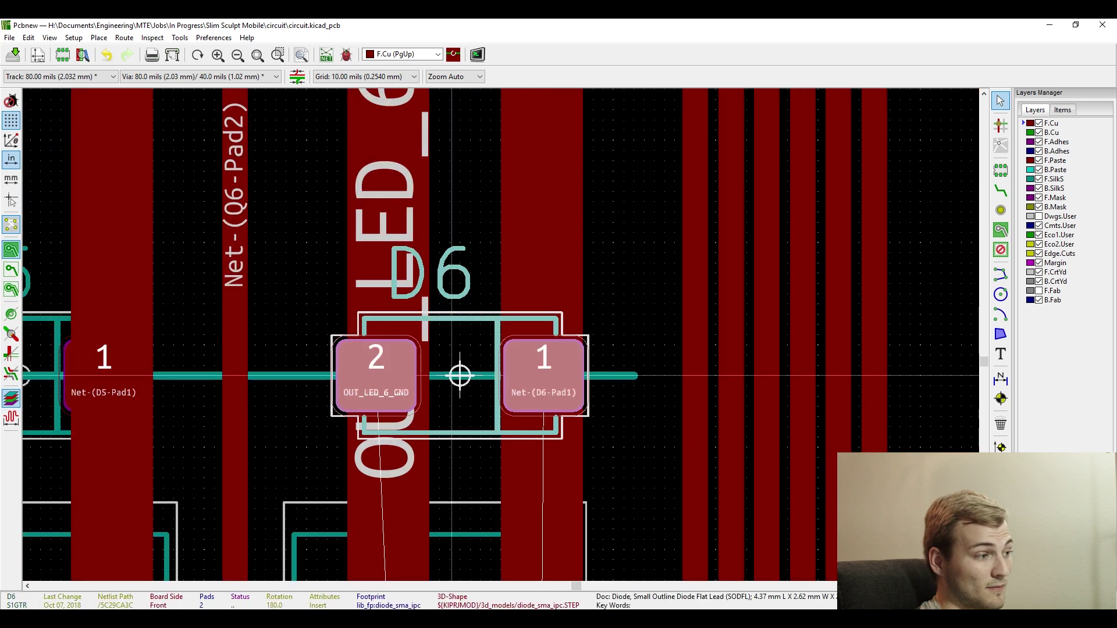
# Delete the horizontal F.SilkS guide line running through diodes D1 to D6.
pyautogui.scroll(-4, 326, 349)
pyautogui.scroll(2, 340, 351)
pyautogui.scroll(2, 296, 333)
pyautogui.scroll(-1, 355, 391)
pyautogui.click(539, 260)
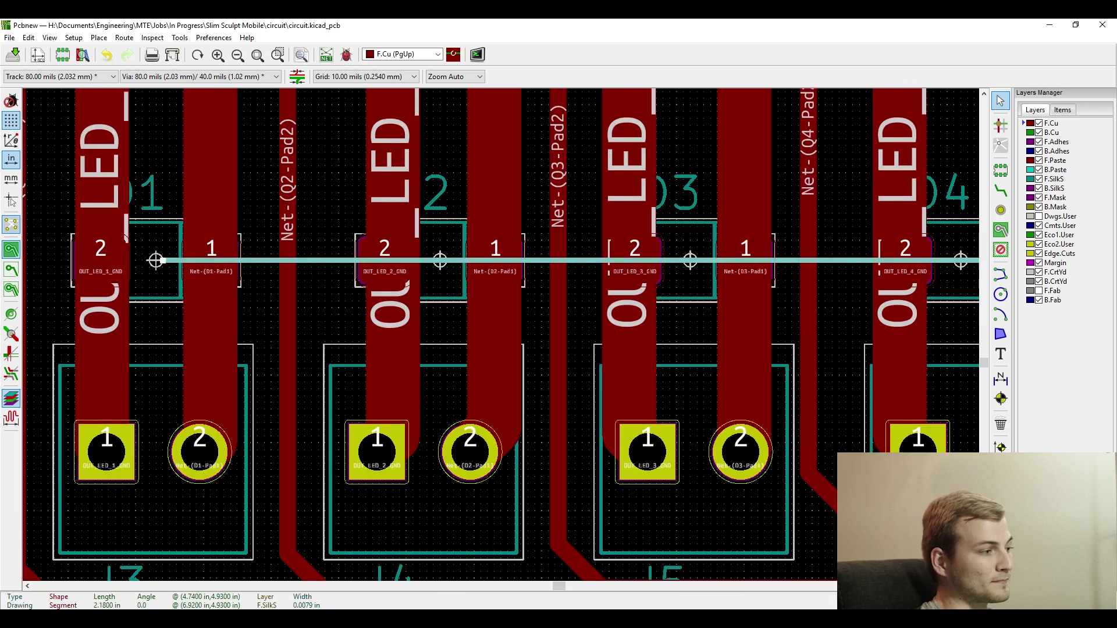
pyautogui.press('Delete')
# Refill all copper zones and make F.SilkS the active layer.
pyautogui.scroll(-3, 551, 340)
pyautogui.press('b')
pyautogui.click(1054, 179)
pyautogui.scroll(2, 670, 322)
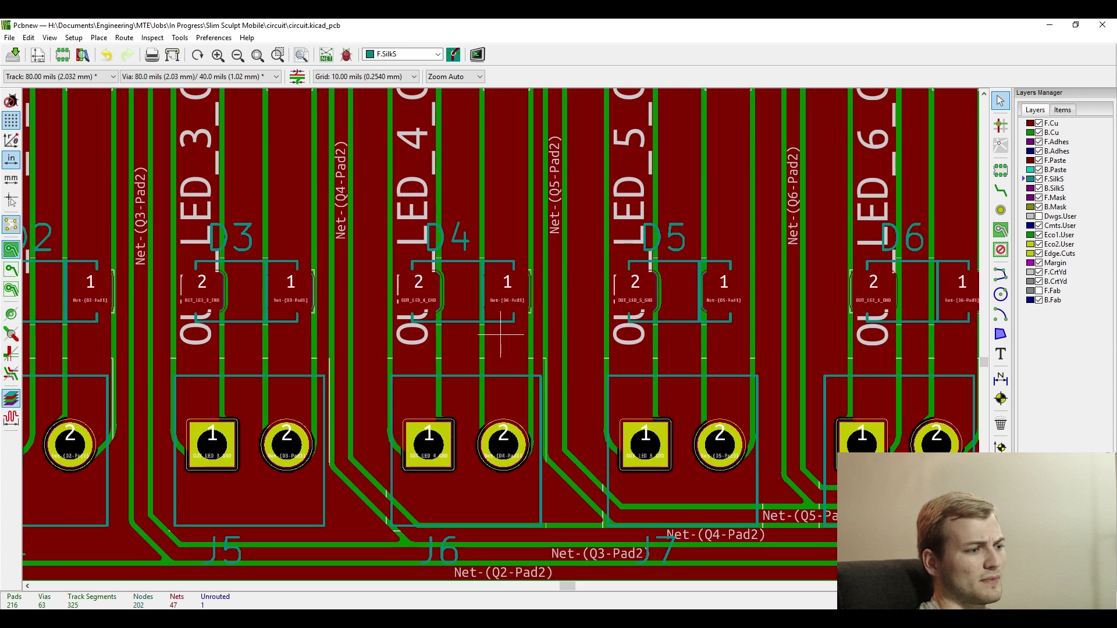
# Inspect the refilled copper around the output tracks, diodes and LED connectors.
pyautogui.scroll(-4, 501, 335)
pyautogui.scroll(5, 288, 250)
pyautogui.scroll(-4, 501, 335)
pyautogui.scroll(2, 428, 233)
pyautogui.scroll(1, 501, 335)
pyautogui.scroll(-1, 501, 335)
pyautogui.scroll(2, 630, 335)
pyautogui.scroll(-3, 685, 321)
pyautogui.scroll(-3, 501, 335)
# Switch to the Custom User Grid and place staggered 80/40 mil GND vias across the board's upper area beside J9.
pyautogui.click(366, 77)
pyautogui.click(99, 38)
pyautogui.click(114, 71)
pyautogui.scroll(4, 675, 343)
pyautogui.click(396, 231)
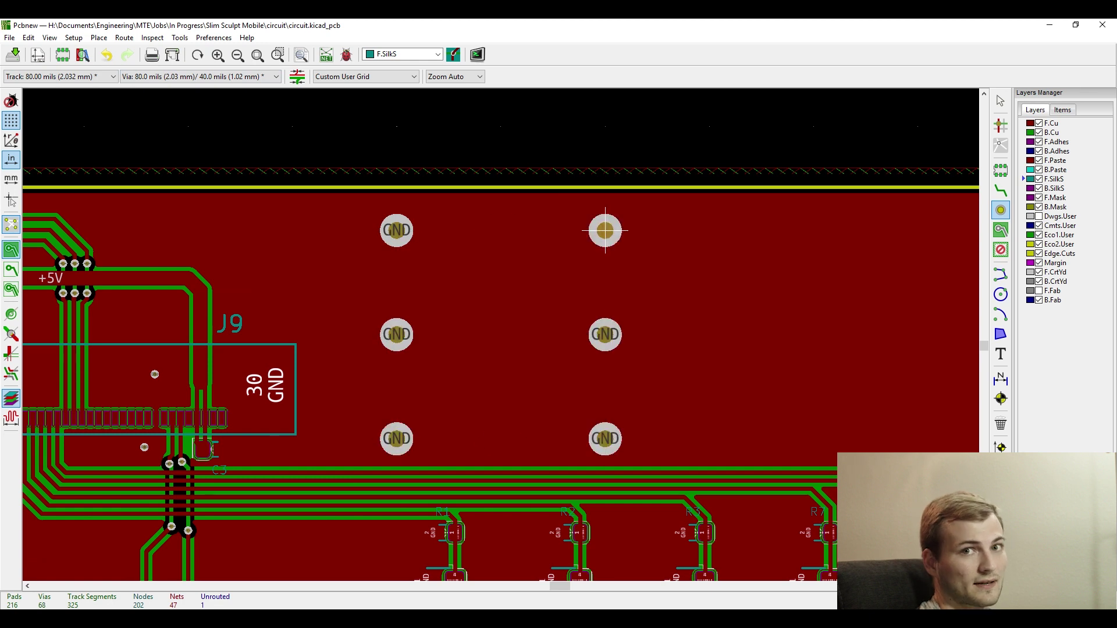
pyautogui.click(813, 439)
pyautogui.scroll(-4, 518, 329)
pyautogui.scroll(2, 500, 334)
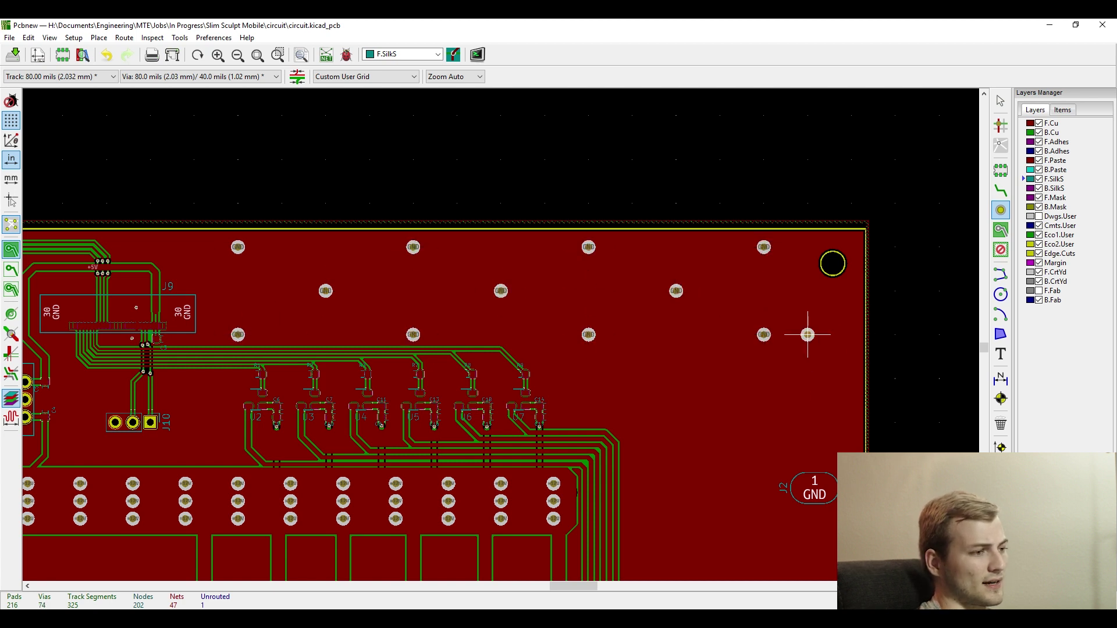
# Undo the last two via placements and place staggered 80/40 mil GND vias down the board's right side.
pyautogui.scroll(3, 633, 422)
pyautogui.scroll(2, 372, 335)
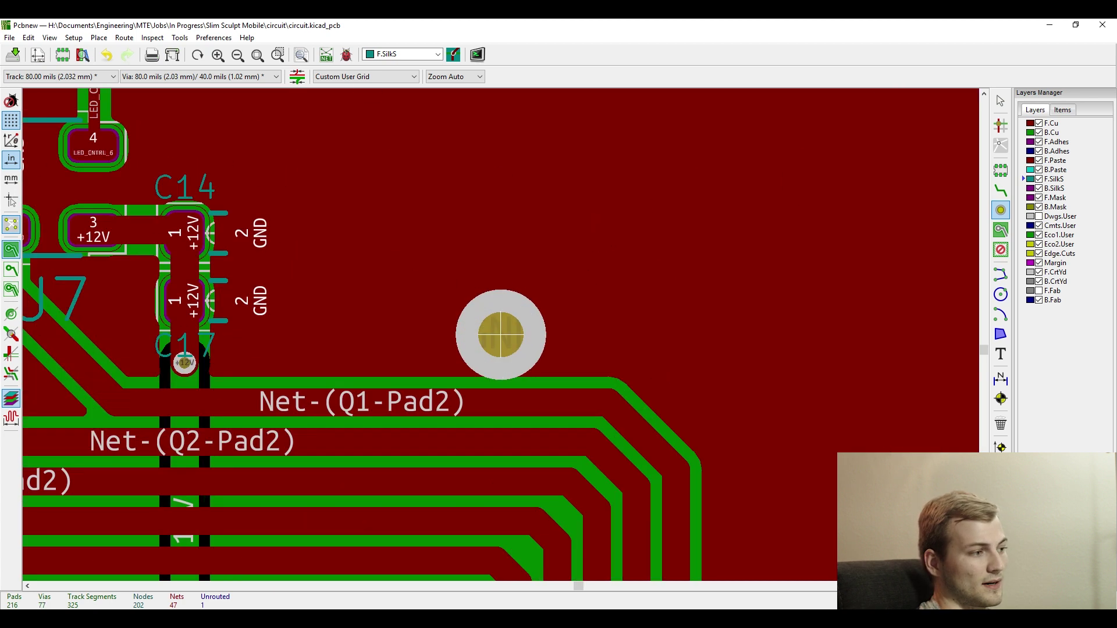
pyautogui.hotkey('ctrl', 'z')
pyautogui.hotkey('ctrl', 'z')
pyautogui.scroll(-4, 784, 336)
pyautogui.click(569, 402)
pyautogui.click(702, 402)
pyautogui.scroll(-2, 702, 402)
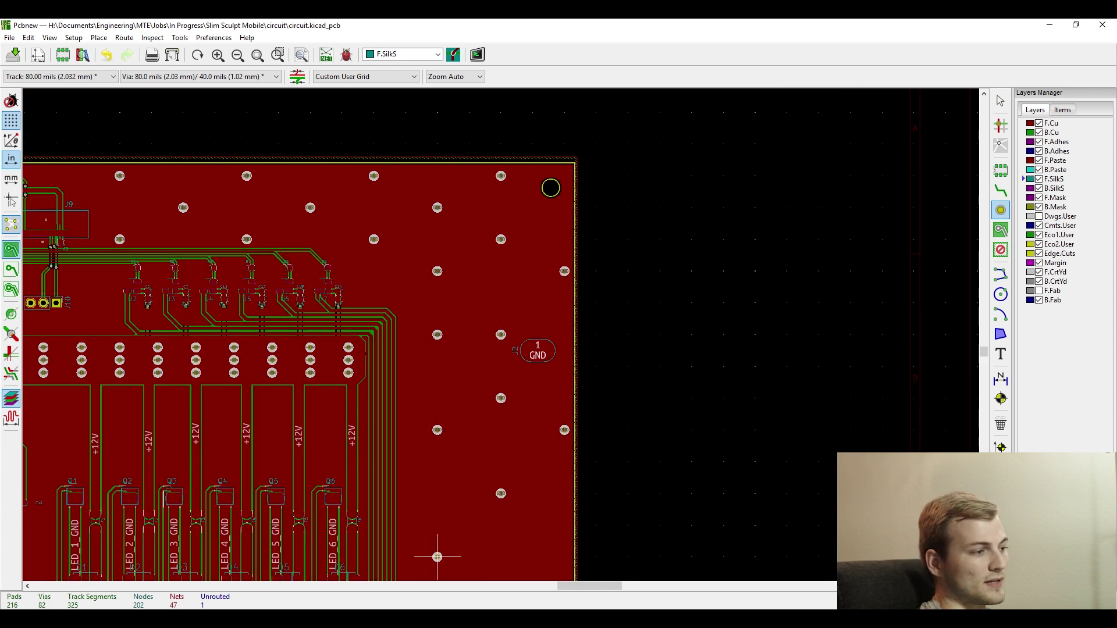
pyautogui.click(437, 525)
pyautogui.scroll(1, 437, 526)
pyautogui.click(394, 442)
# Place 80/40 mil GND vias between the +12V tracks and across the board's lower-left area.
pyautogui.scroll(-2, 465, 349)
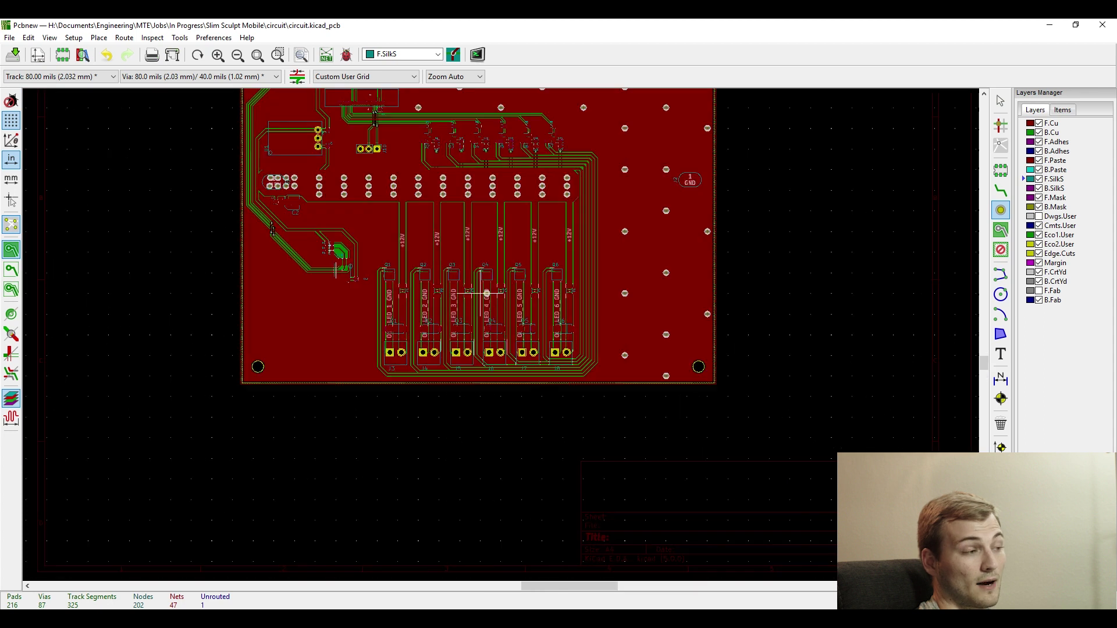
pyautogui.scroll(2, 501, 304)
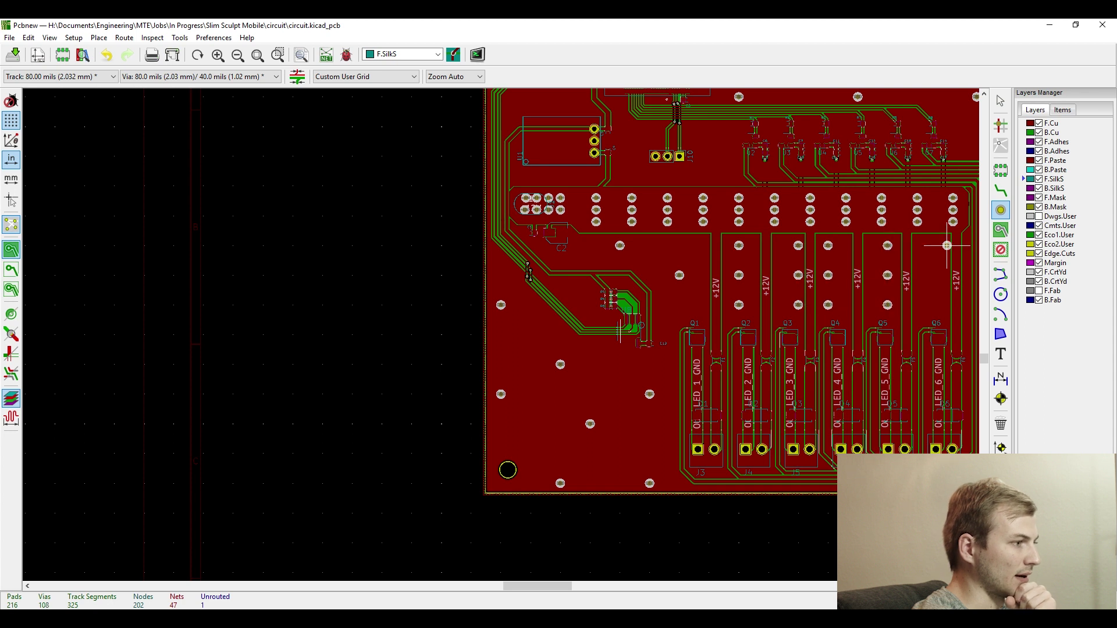
pyautogui.scroll(-1, 947, 245)
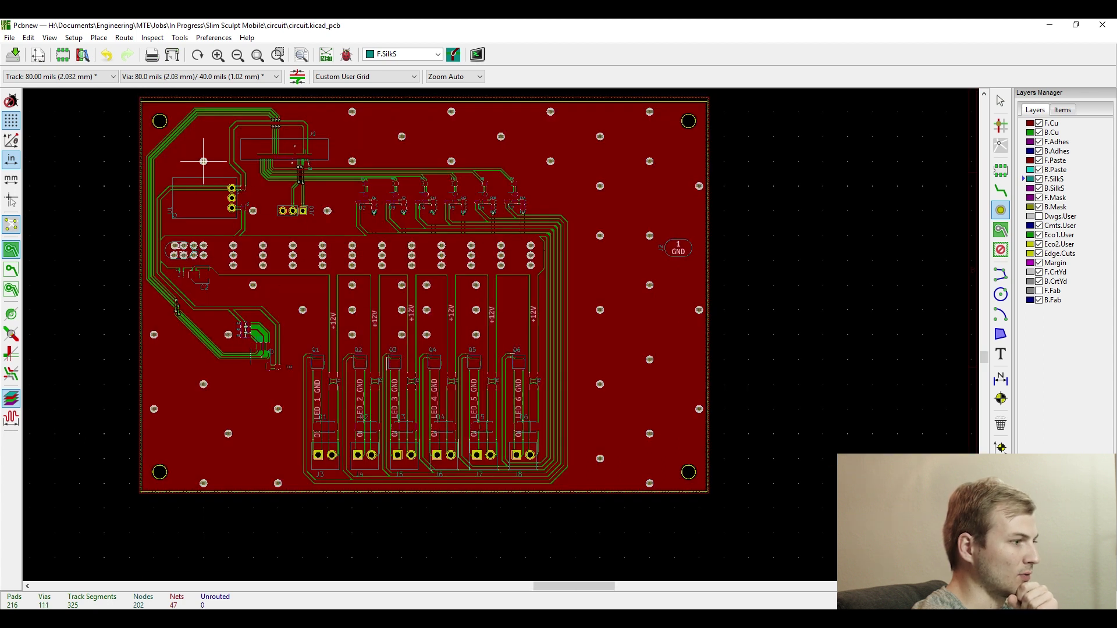
# Add 80/40 mil GND vias around the three-pin part in the board's upper-left area.
pyautogui.click(178, 161)
pyautogui.click(204, 137)
pyautogui.click(204, 211)
pyautogui.click(179, 211)
pyautogui.scroll(5, 253, 136)
pyautogui.click(576, 335)
pyautogui.click(728, 335)
# Review the GND via placement across the whole board and around the sensor circuit near C12.
pyautogui.scroll(-5, 727, 335)
pyautogui.scroll(4, 520, 335)
pyautogui.scroll(-4, 501, 335)
pyautogui.scroll(5, 256, 332)
pyautogui.scroll(-3, 500, 335)
pyautogui.scroll(3, 500, 335)
pyautogui.scroll(-3, 501, 261)
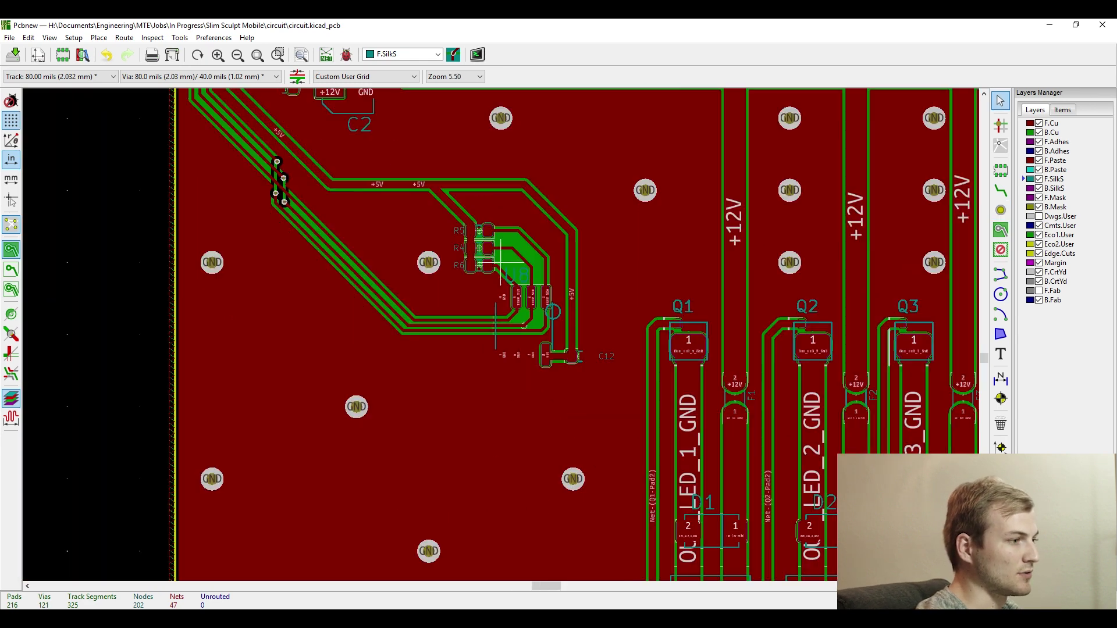
pyautogui.press('Home')
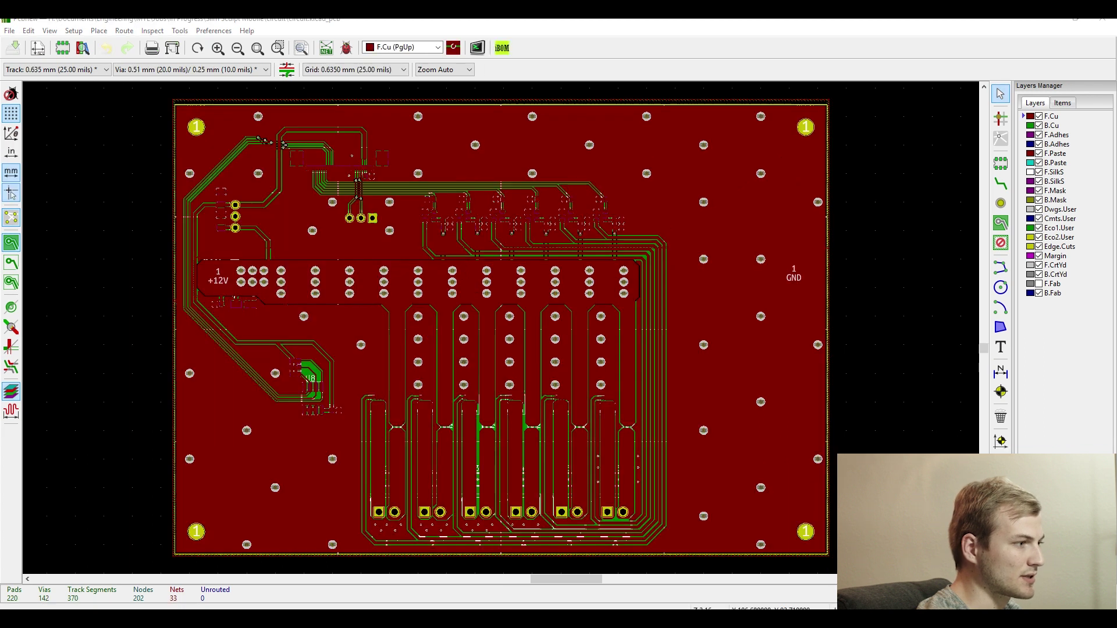
# Examine the outlines of the individual +12V F.Cu zones that feed the output fuses in the revised board.
pyautogui.scroll(1, 421, 438)
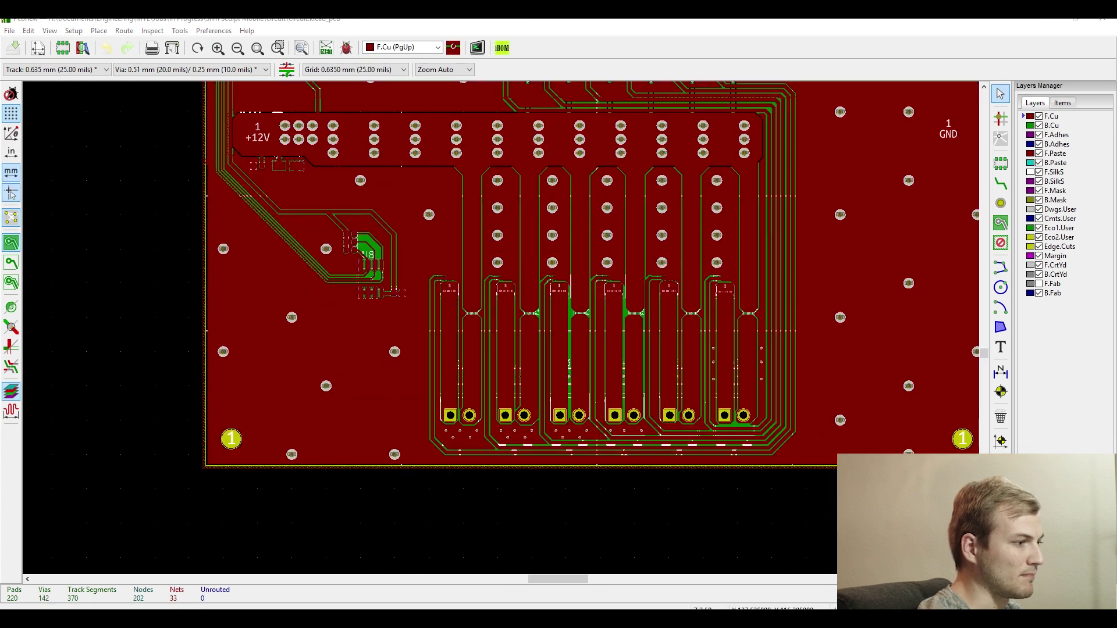
pyautogui.scroll(4, 446, 530)
pyautogui.scroll(-4, 473, 438)
pyautogui.scroll(4, 477, 225)
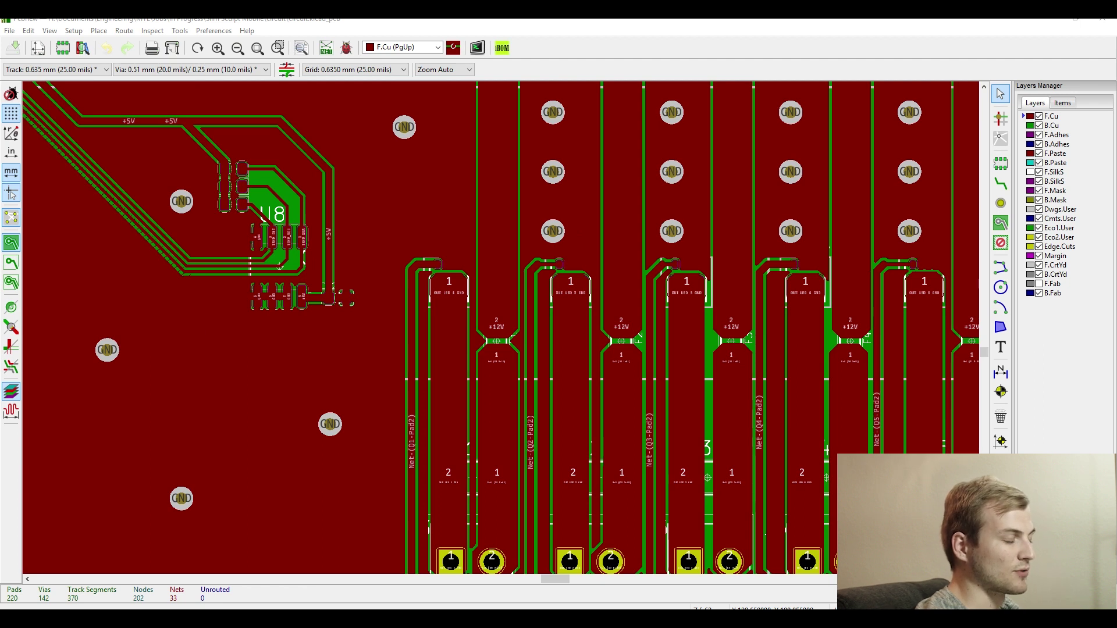
pyautogui.scroll(-2, 343, 278)
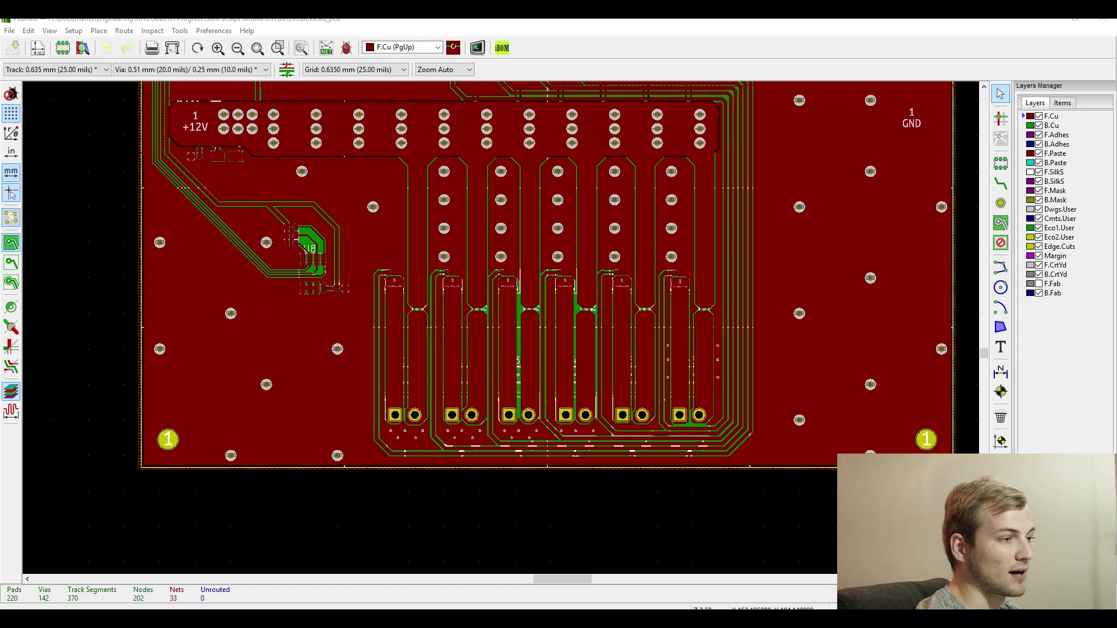
pyautogui.scroll(2, 793, 172)
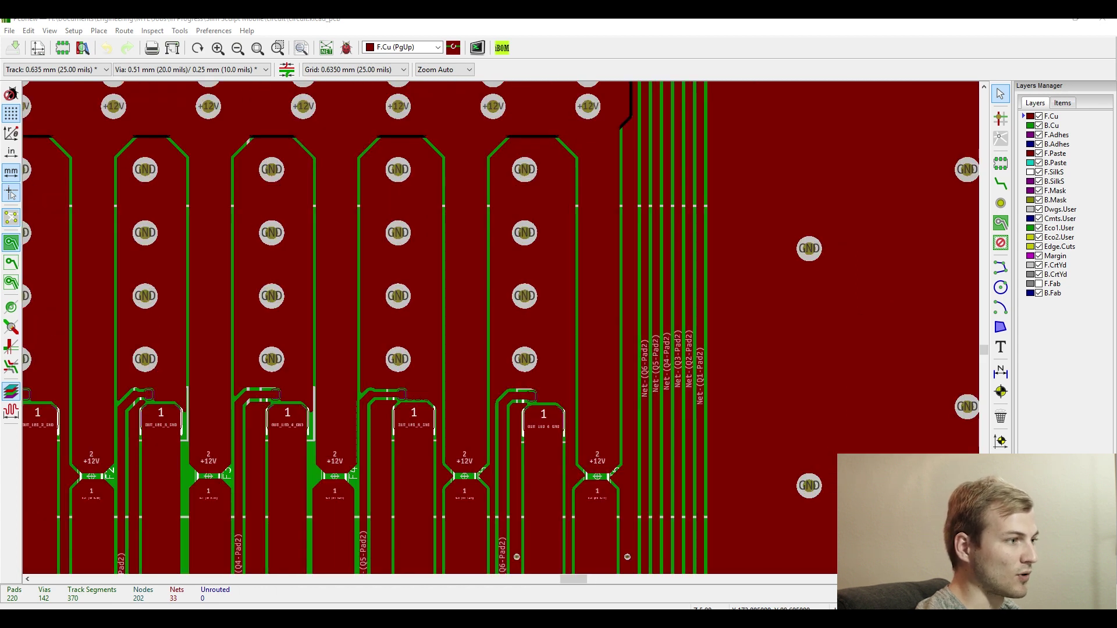
pyautogui.click(488, 320)
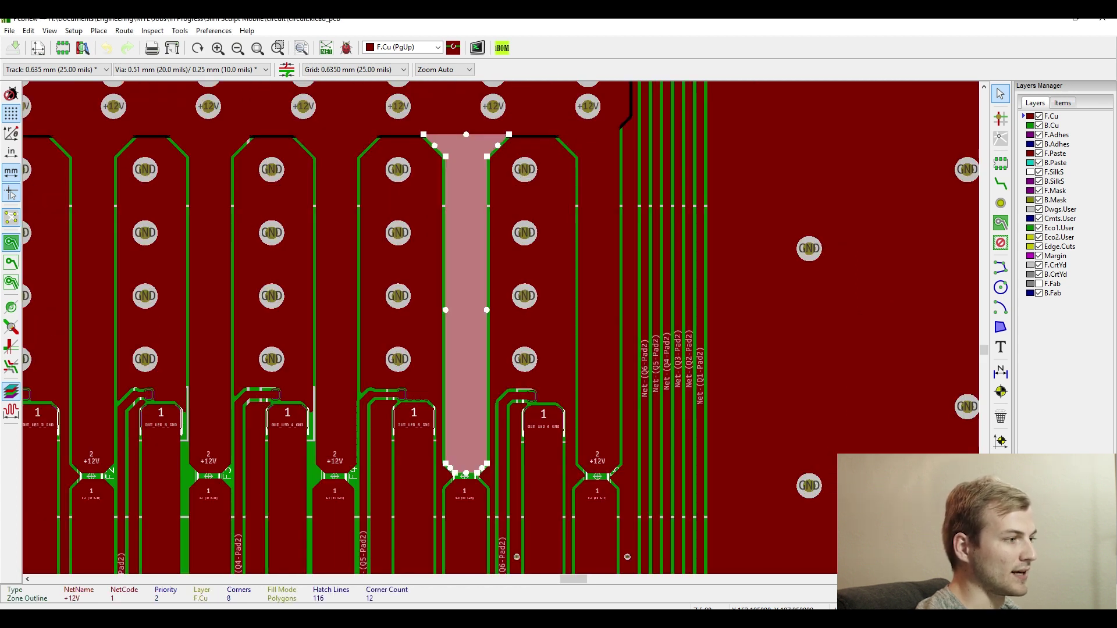
pyautogui.click(599, 312)
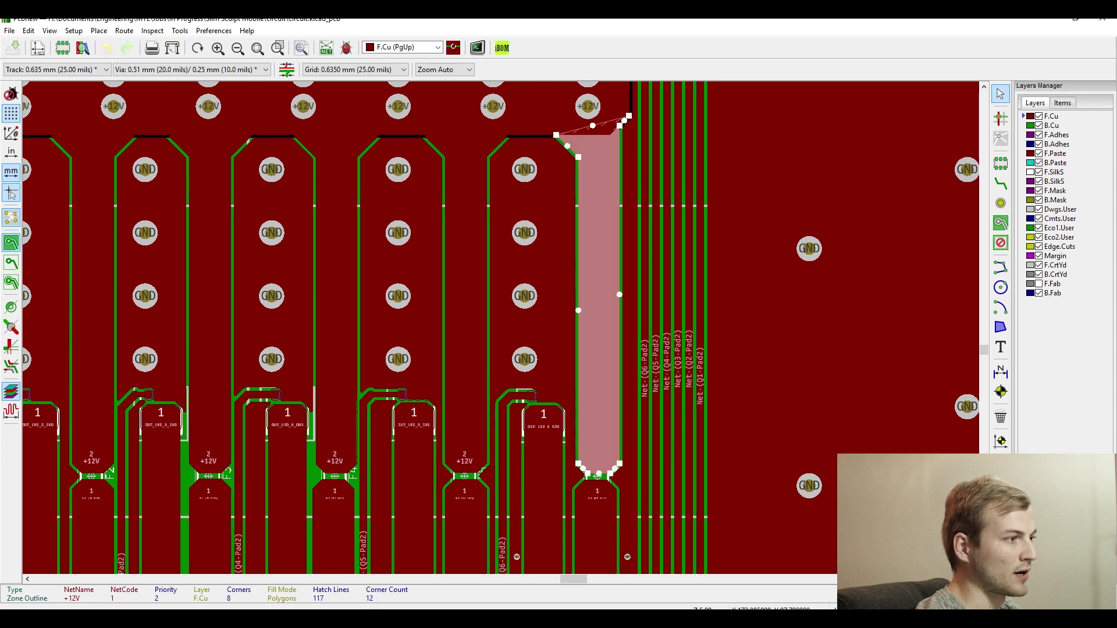
pyautogui.click(336, 311)
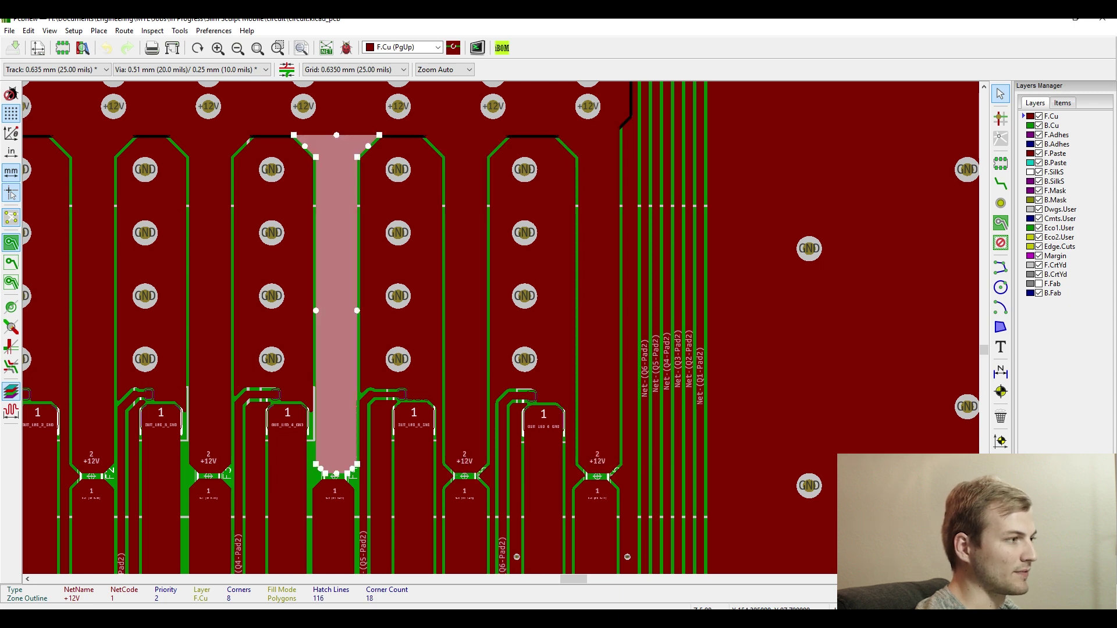
# Follow the +12V copper from the via rows down to the fuses and check the clearances around the transistors.
pyautogui.scroll(-1, 211, 308)
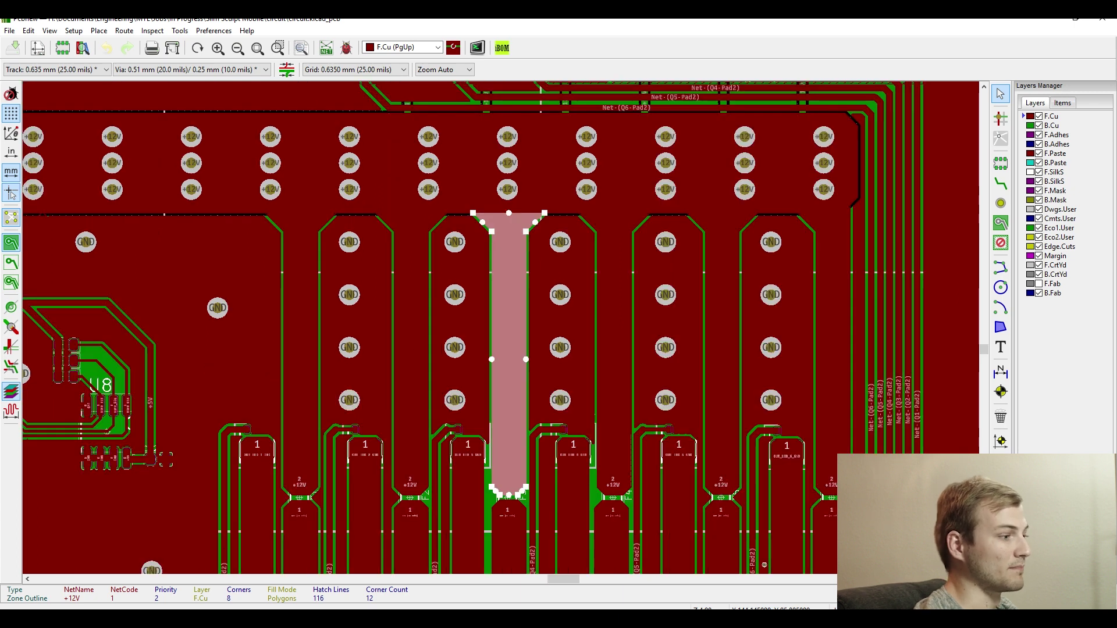
pyautogui.scroll(2, 332, 440)
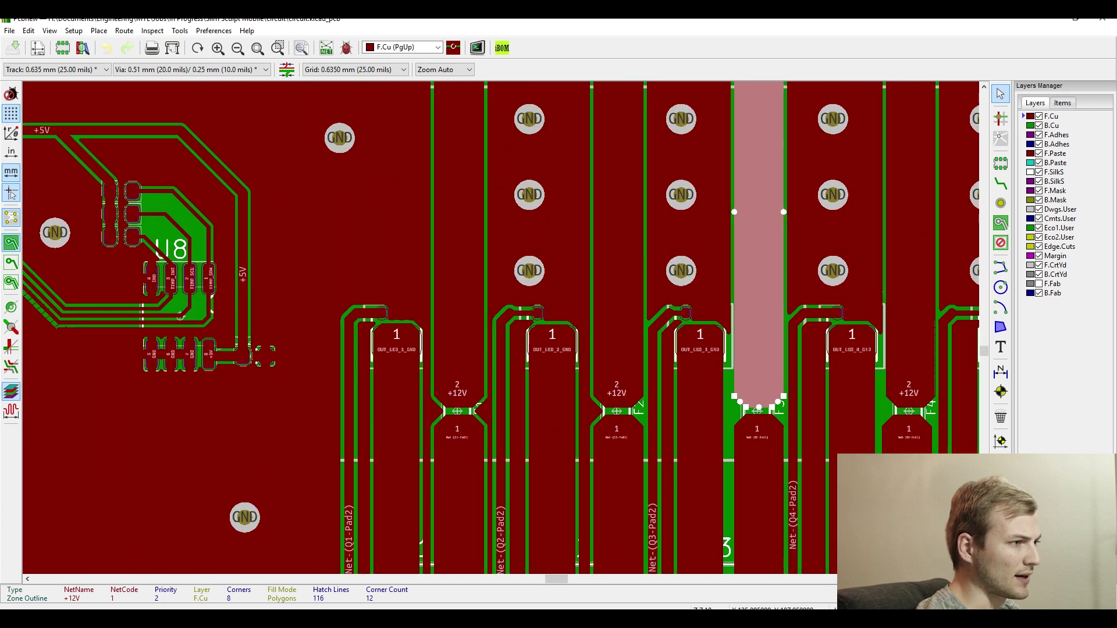
pyautogui.scroll(-3, 501, 327)
pyautogui.scroll(3, 477, 191)
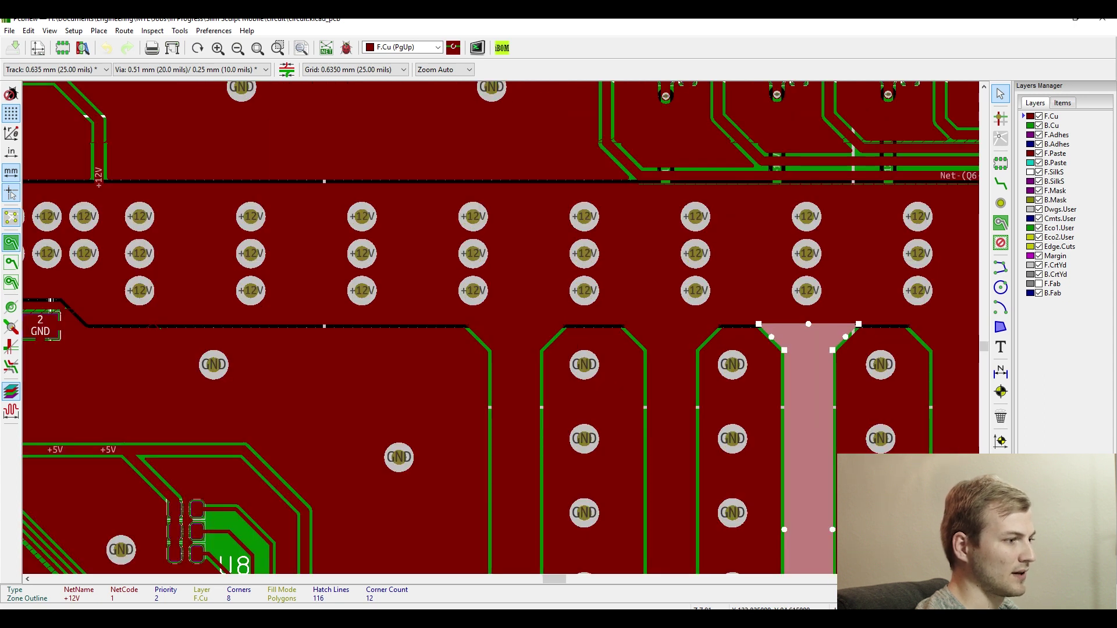
pyautogui.scroll(-3, 469, 238)
pyautogui.scroll(3, 585, 413)
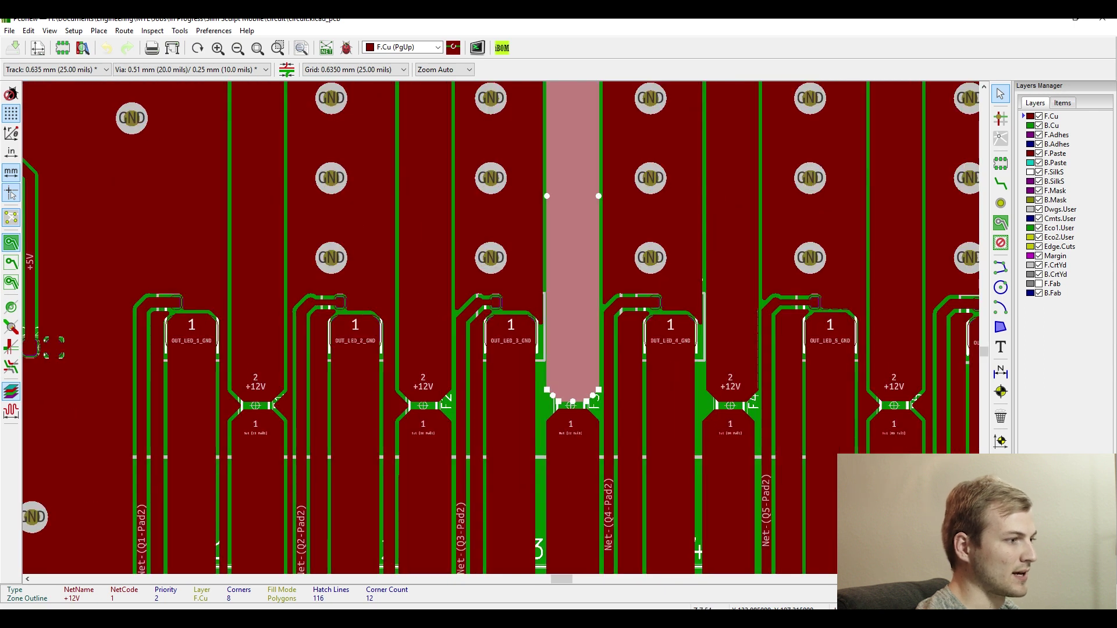
pyautogui.scroll(3, 501, 308)
pyautogui.scroll(-1, 500, 219)
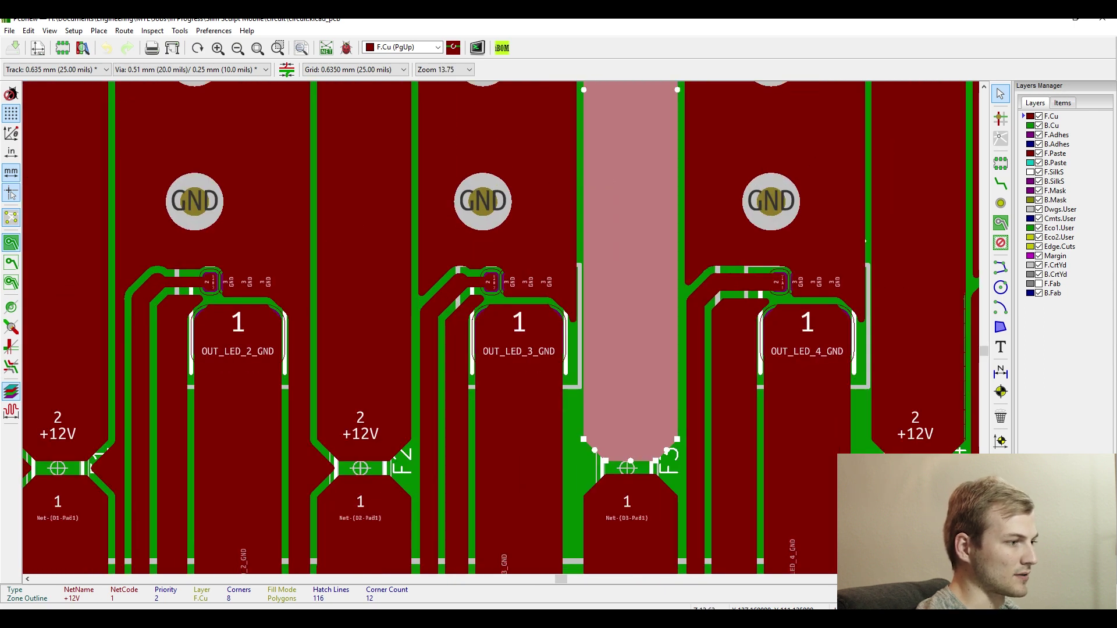
# Examine the OUT_LED_3_GND, OUT_LED_2_GND and Net-(D3-Pad1) zones between the transistors, fuses and LED connectors.
pyautogui.click(486, 313)
pyautogui.scroll(-5, 487, 313)
pyautogui.scroll(3, 509, 487)
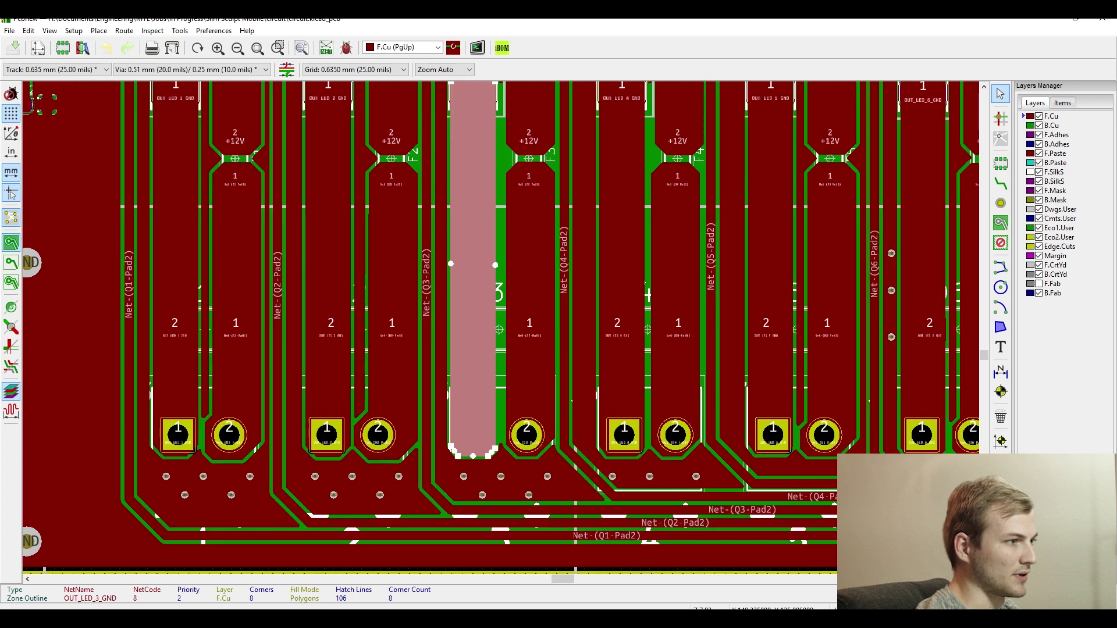
pyautogui.scroll(-1, 536, 511)
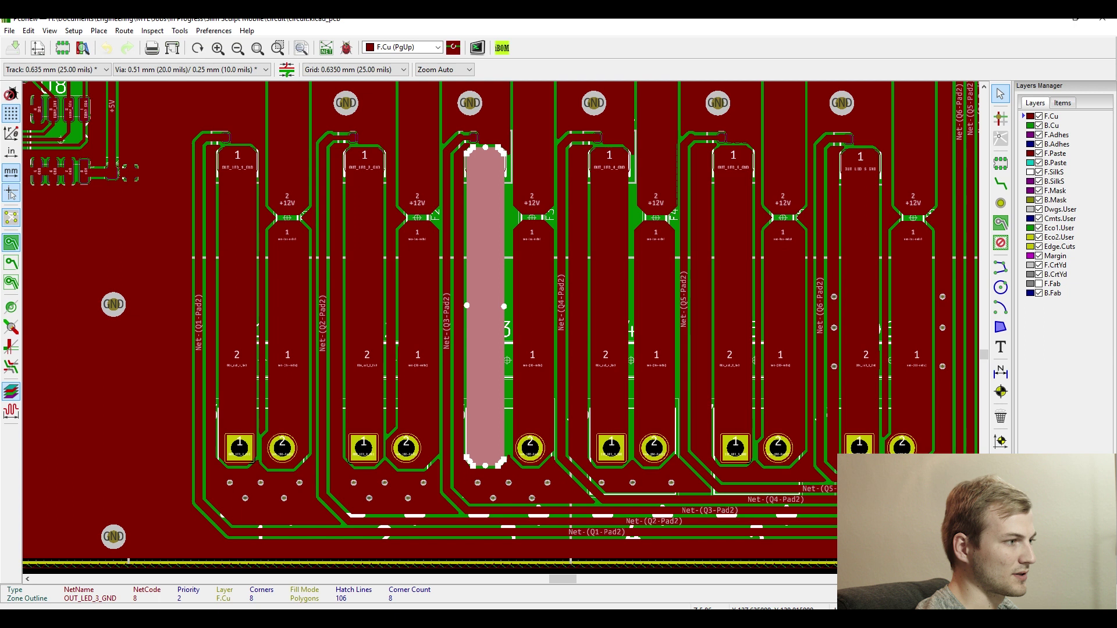
pyautogui.click(365, 301)
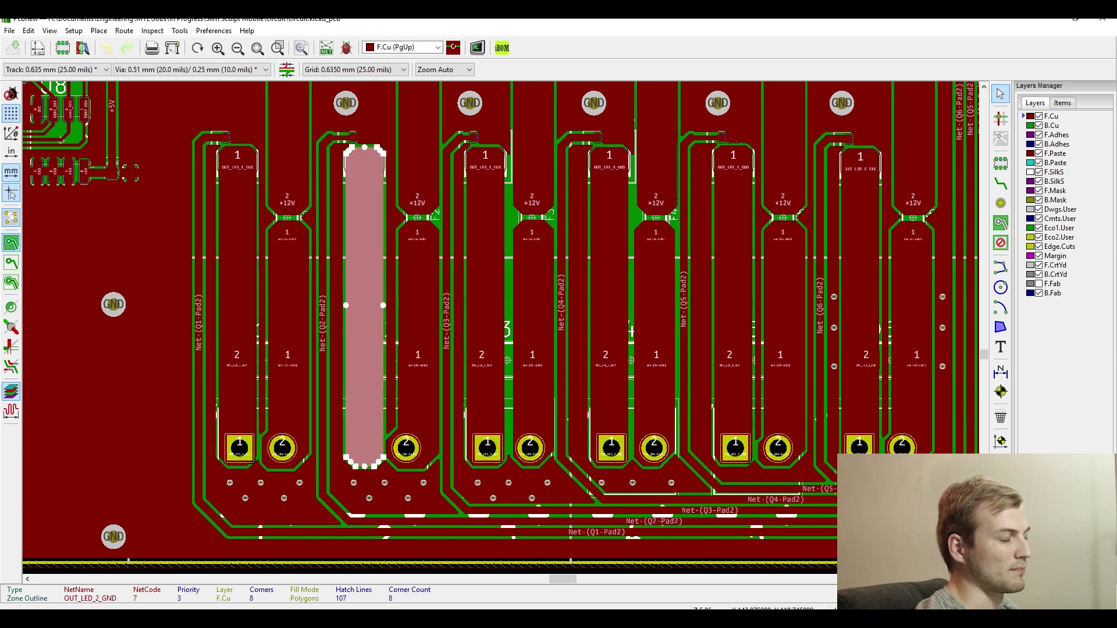
pyautogui.click(533, 221)
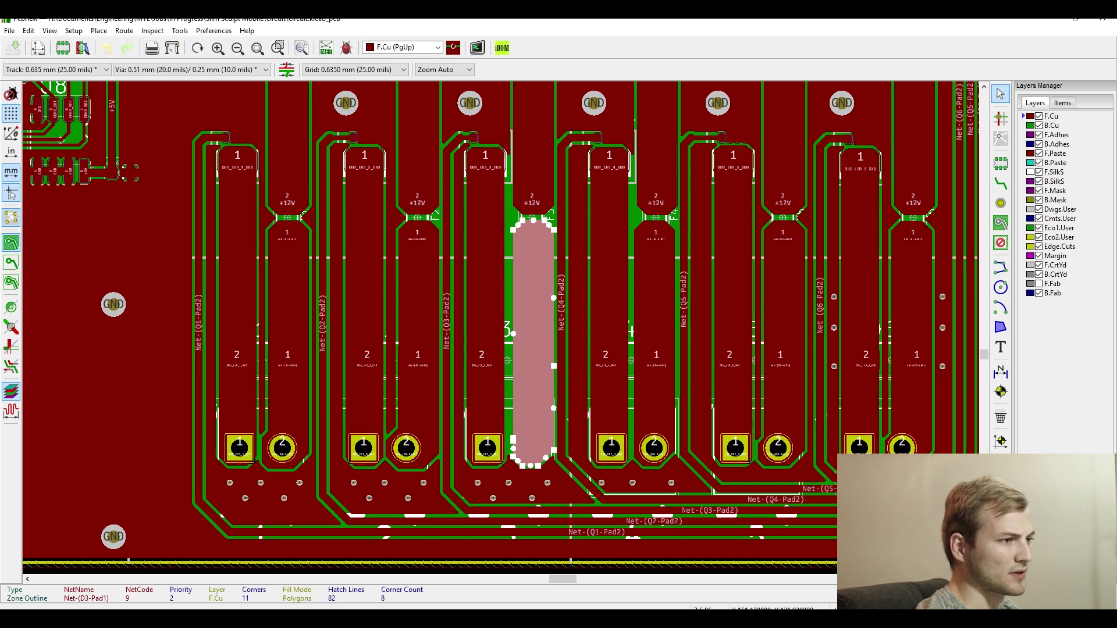
# Look over the output section, the overall board and the +12V input area of the revised layout.
pyautogui.scroll(2, 733, 133)
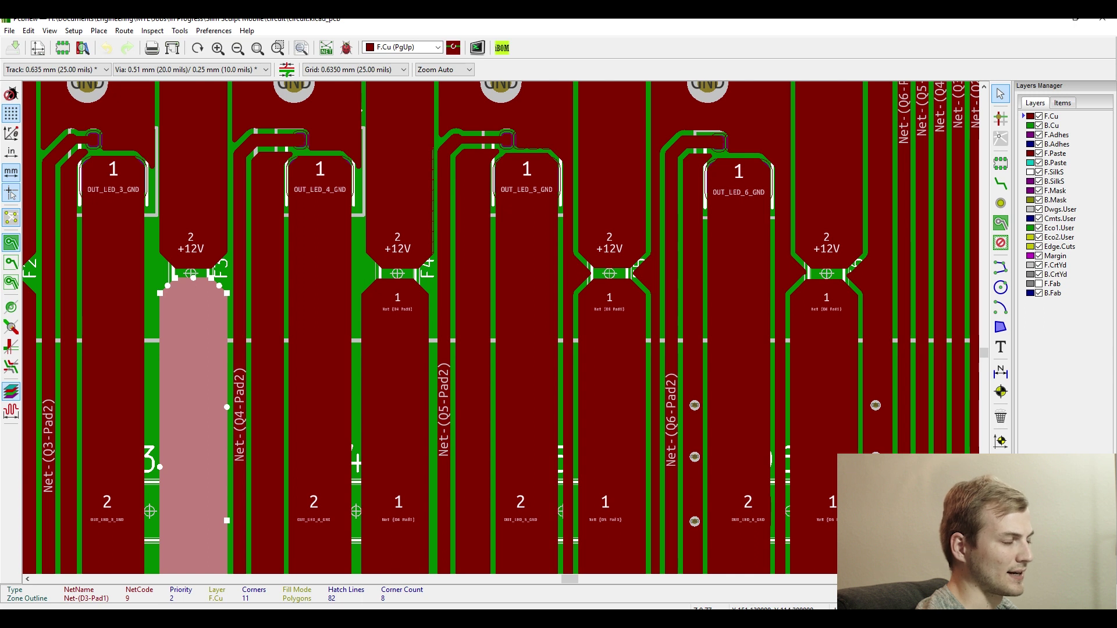
pyautogui.scroll(3, 398, 275)
pyautogui.scroll(-4, 501, 327)
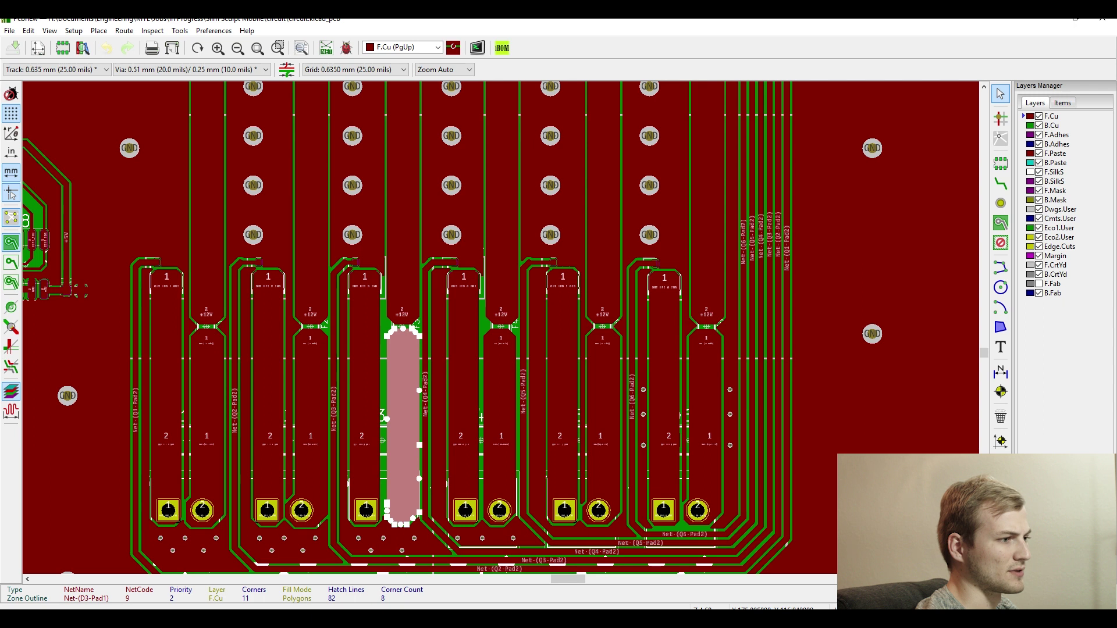
pyautogui.scroll(-4, 449, 340)
pyautogui.scroll(2, 448, 341)
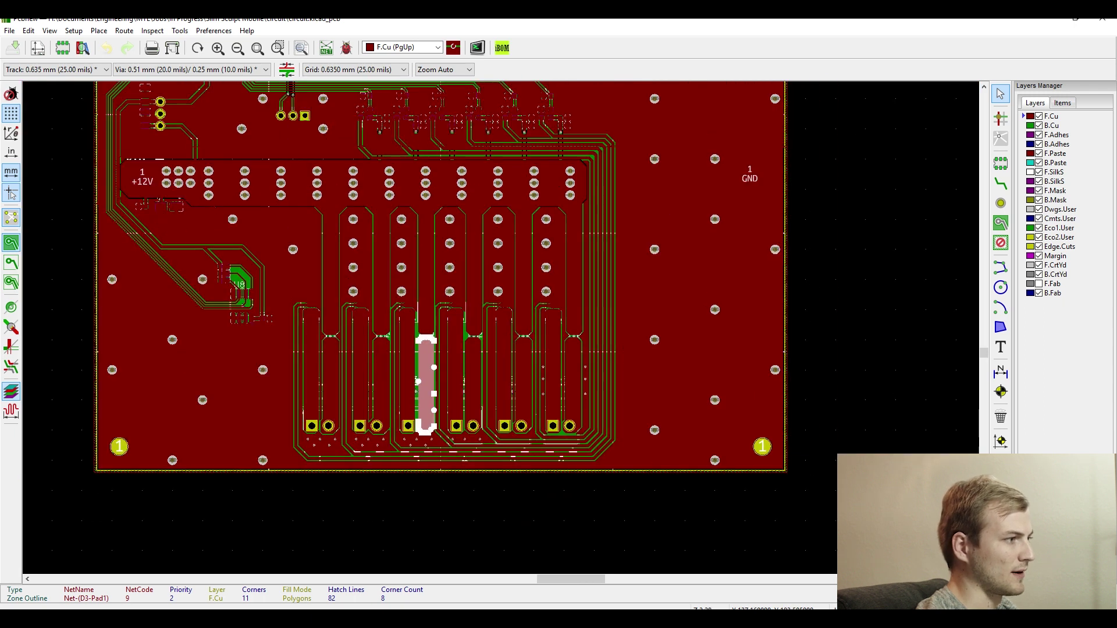
pyautogui.scroll(-1, 725, 512)
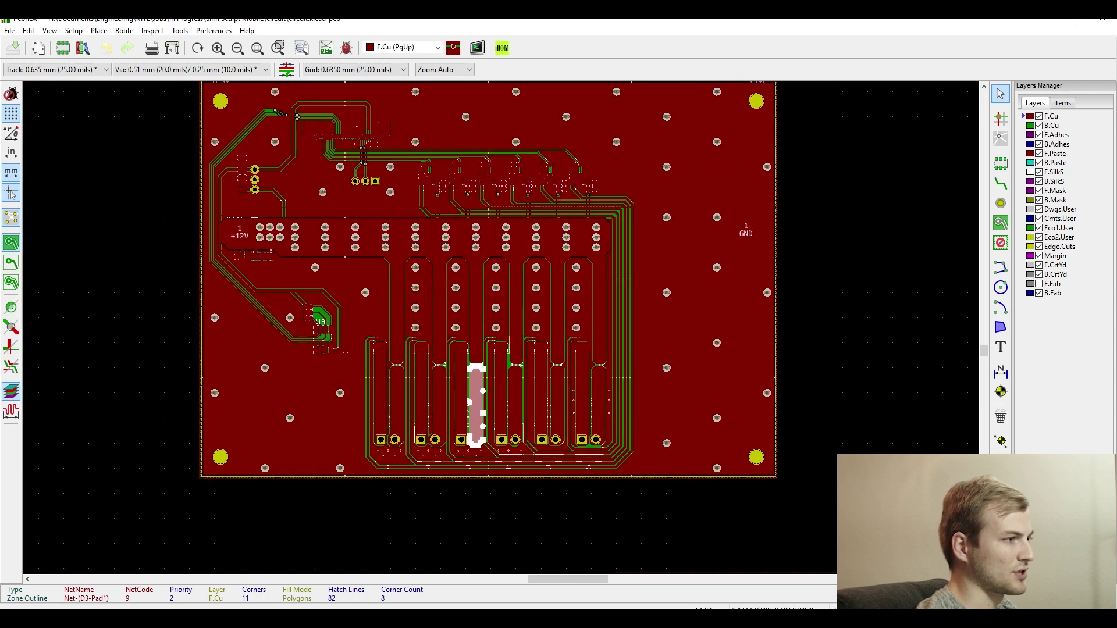
pyautogui.scroll(-1, 501, 325)
pyautogui.scroll(4, 262, 192)
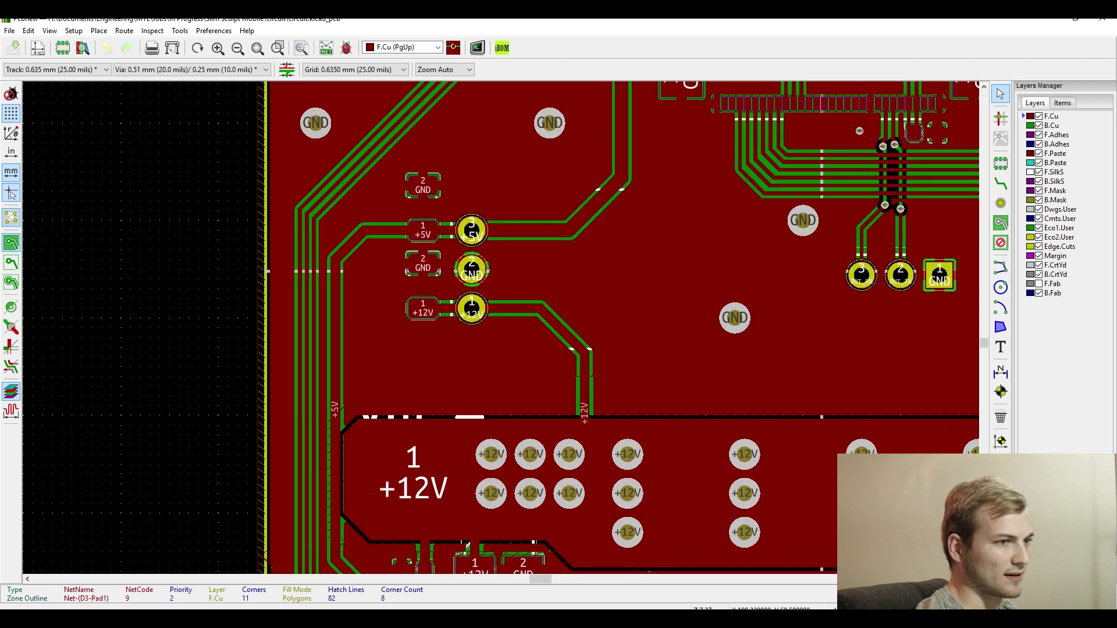
# Make F.SilkS the active layer to bring the front silkscreen to the foreground, and deselect the Net-(D3-Pad1) zone.
pyautogui.click(1054, 173)
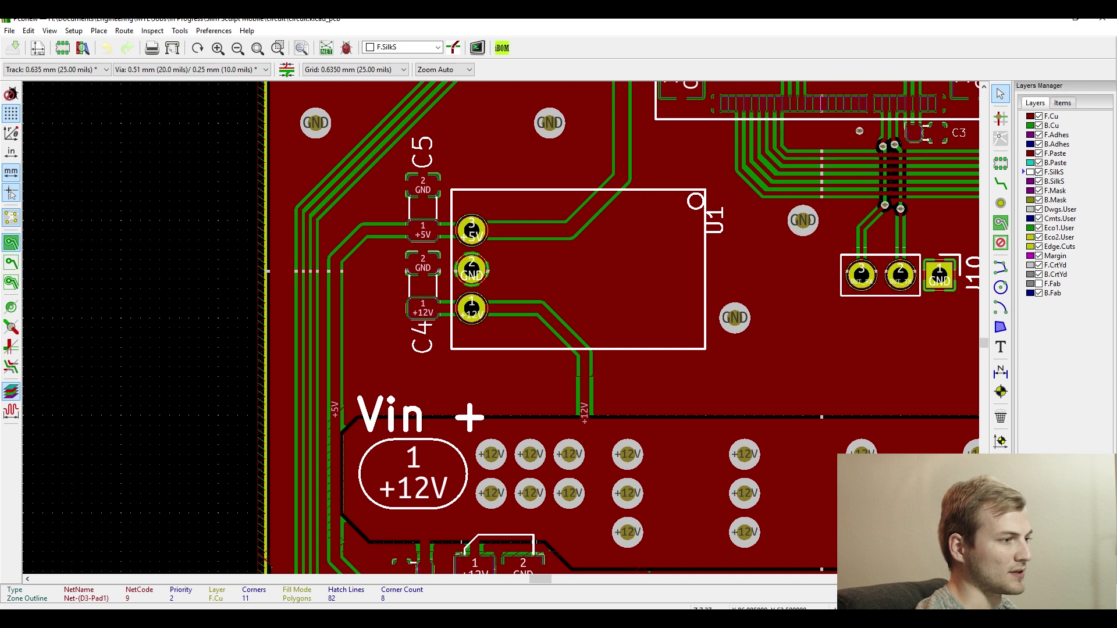
pyautogui.scroll(-5, 477, 338)
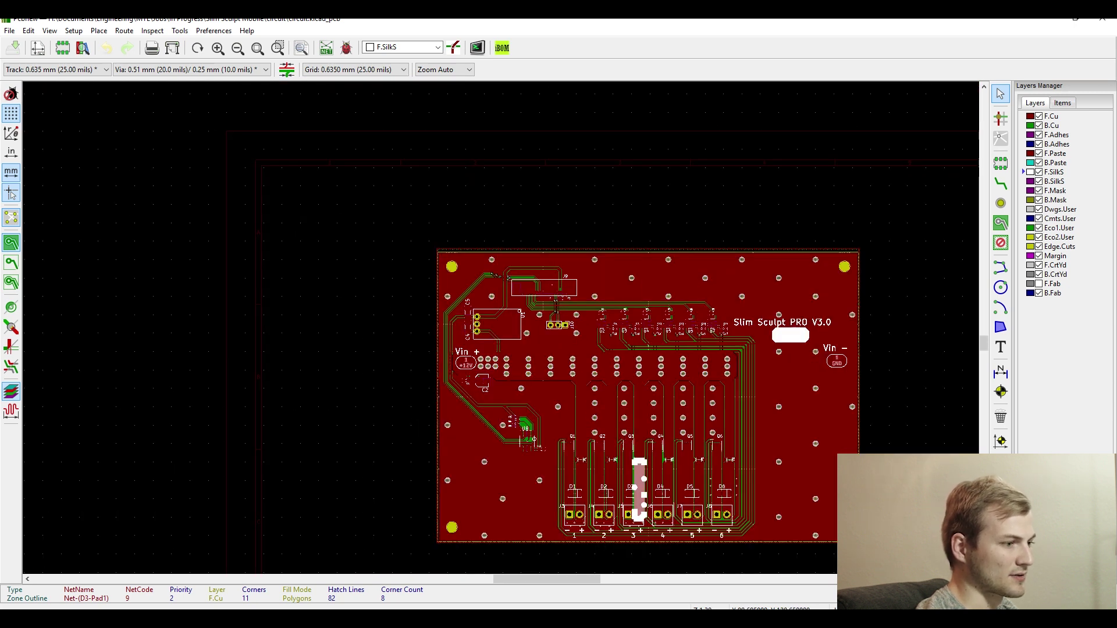
pyautogui.press('Escape')
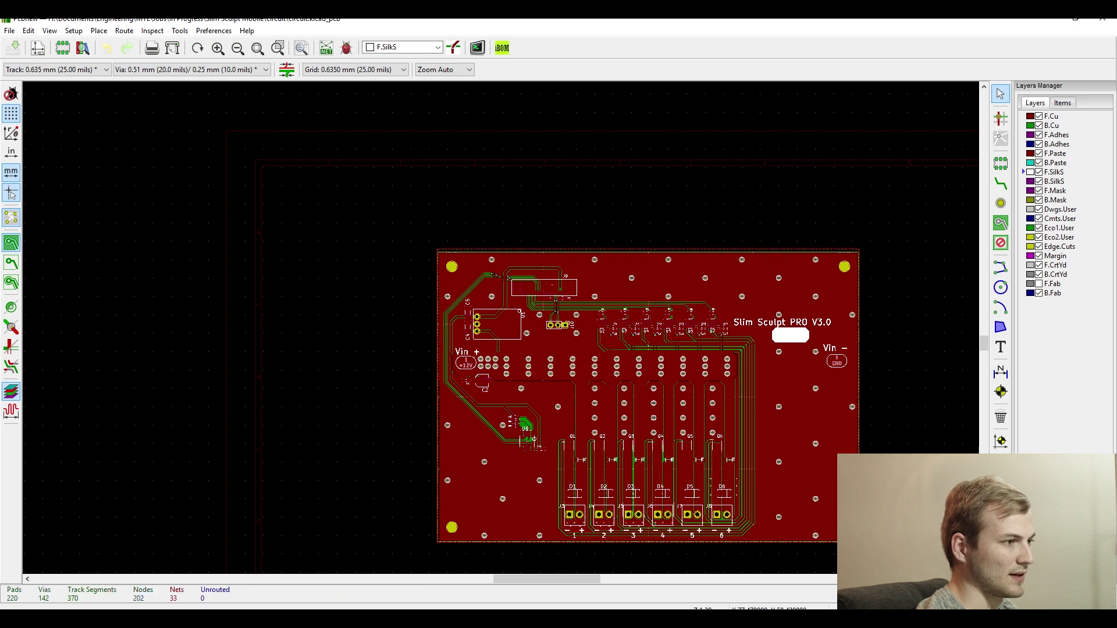
# Select the 3.5 mm mounting hole in the board's upper-left corner and check its clearance to the board edges.
pyautogui.scroll(5, 436, 263)
pyautogui.click(504, 278)
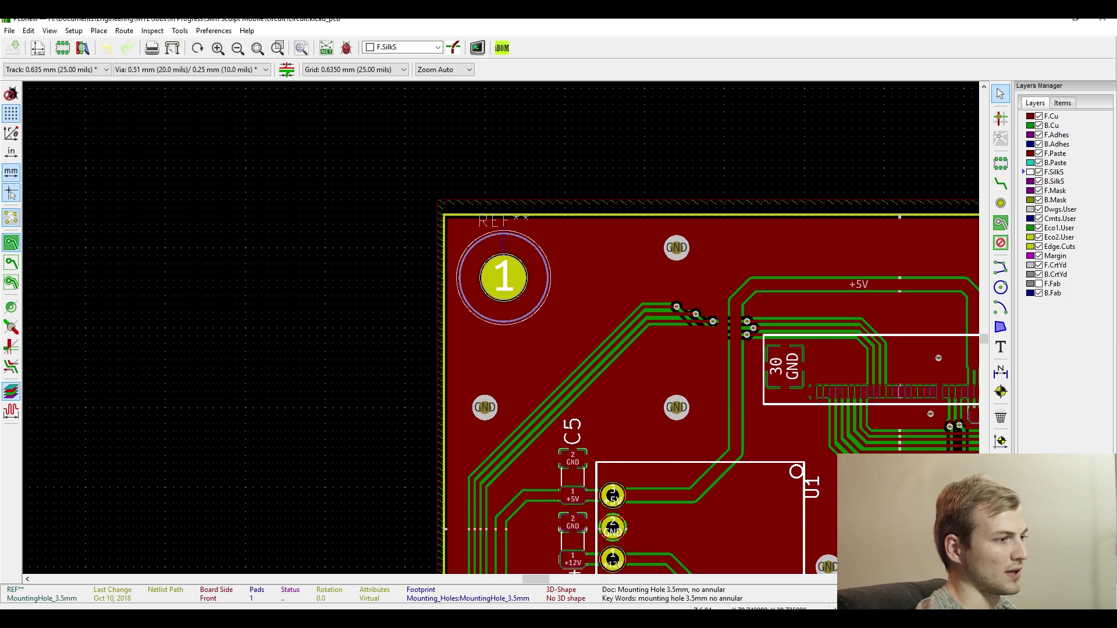
pyautogui.click(518, 174)
pyautogui.click(517, 272)
pyautogui.click(535, 254)
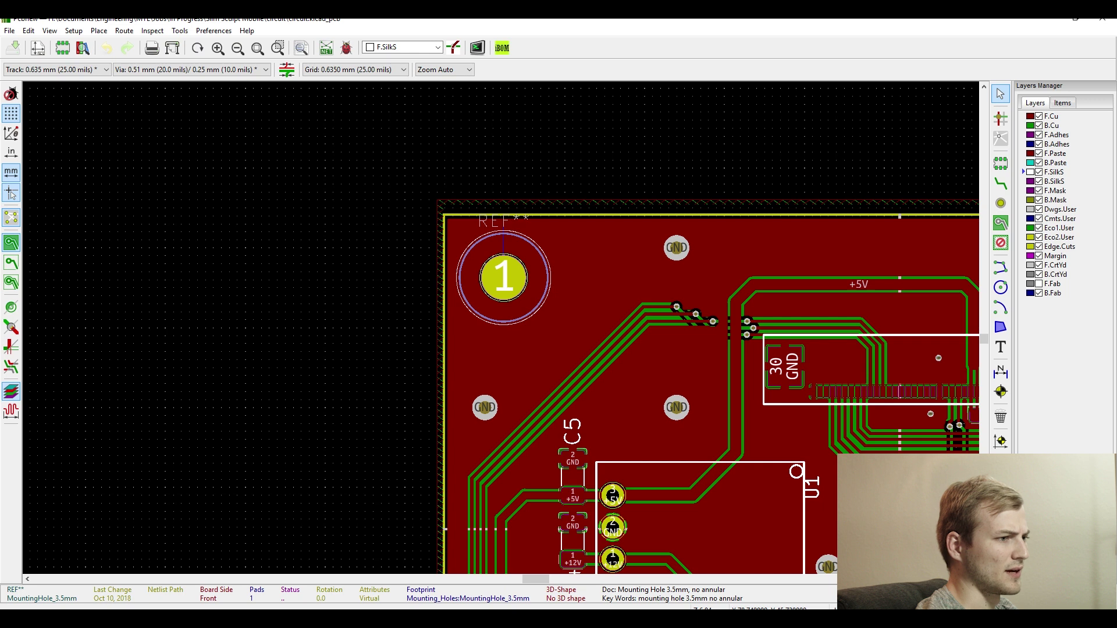
# Look over the remaining corner mounting holes, the output connector labels and the overall silkscreen of the board.
pyautogui.scroll(-3, 503, 277)
pyautogui.scroll(2, 504, 277)
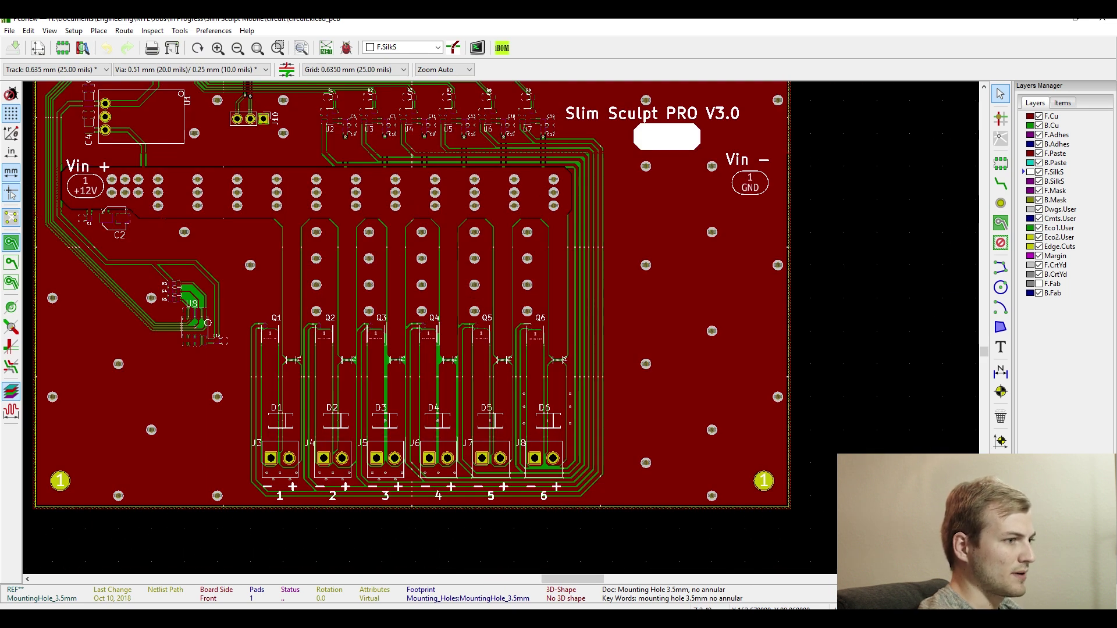
pyautogui.scroll(-3, 448, 464)
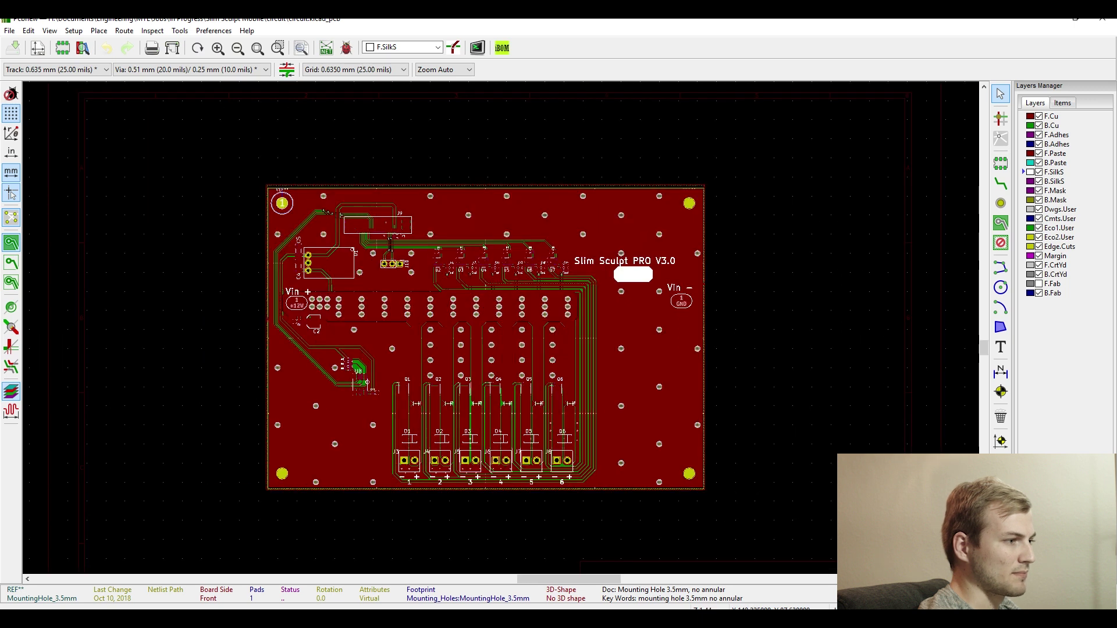
pyautogui.scroll(1, 445, 302)
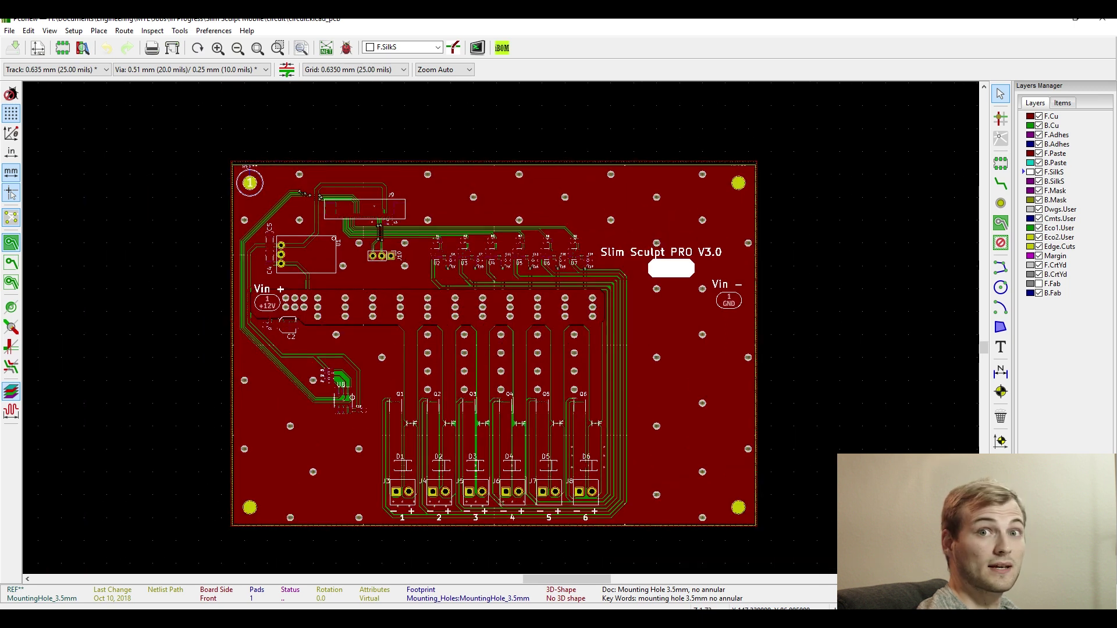